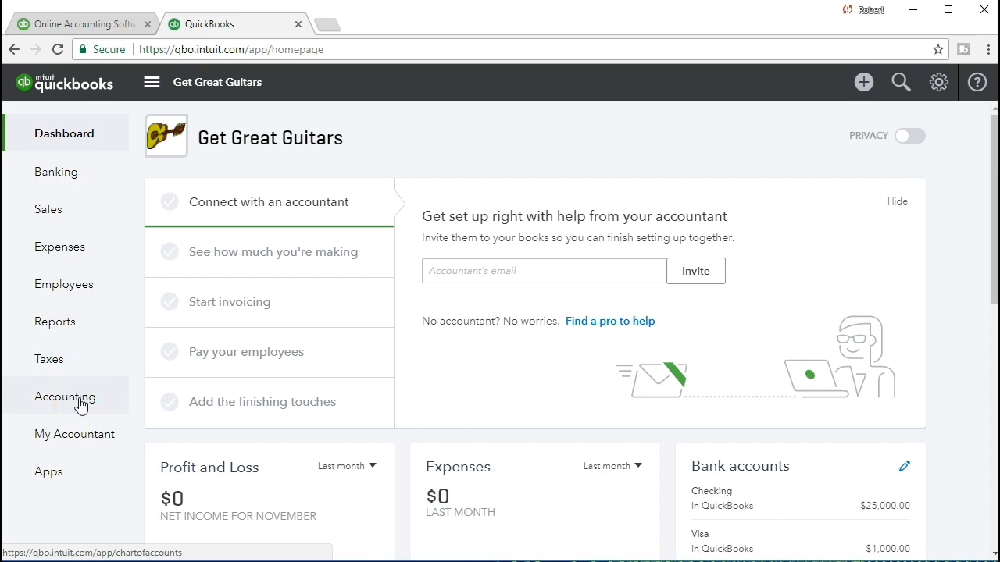
# Open the Checking account's register from the Chart of Accounts.
pyautogui.click(80, 400)
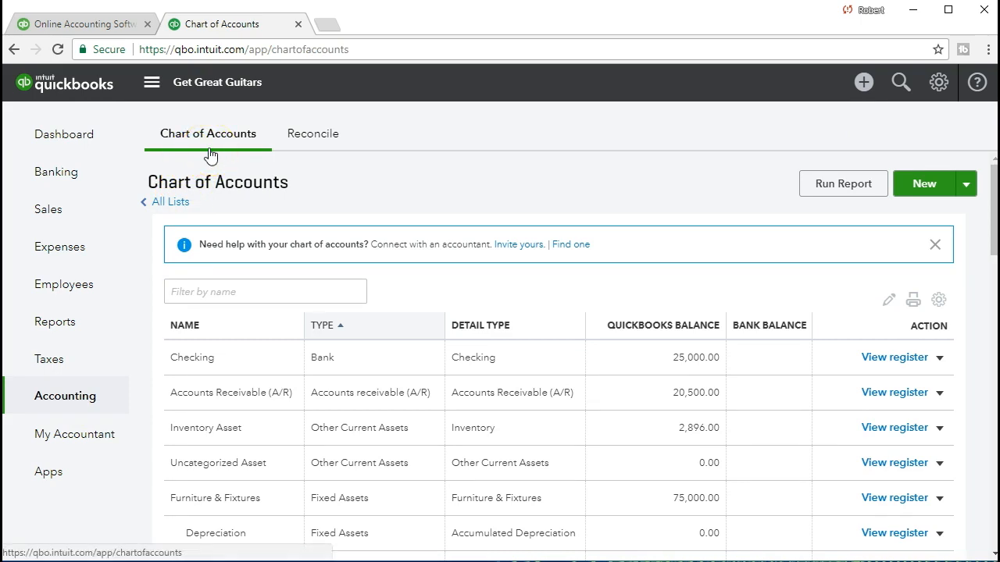
pyautogui.scroll(-1, 312, 438)
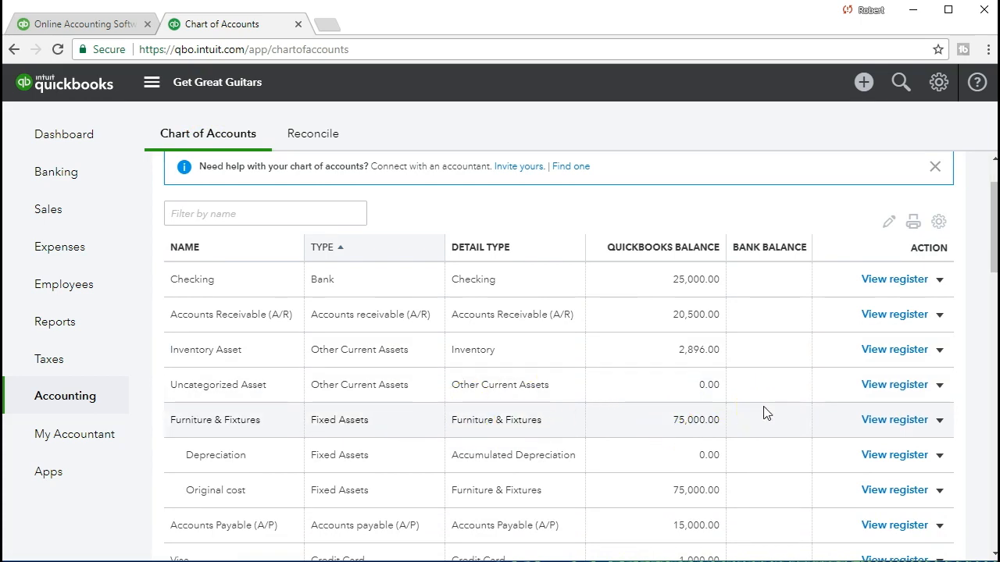
pyautogui.scroll(-1, 765, 414)
pyautogui.scroll(-1, 765, 414)
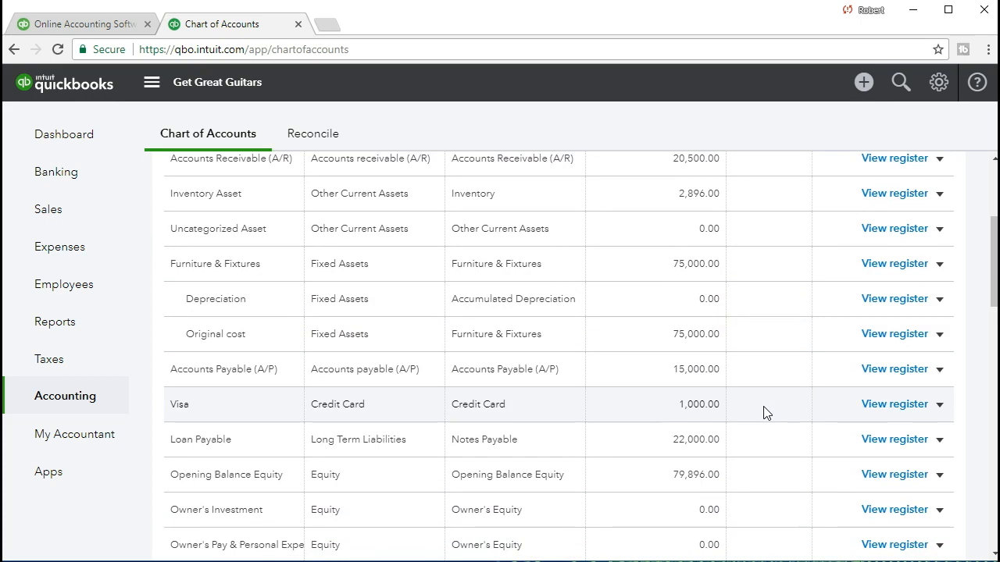
pyautogui.scroll(3, 766, 414)
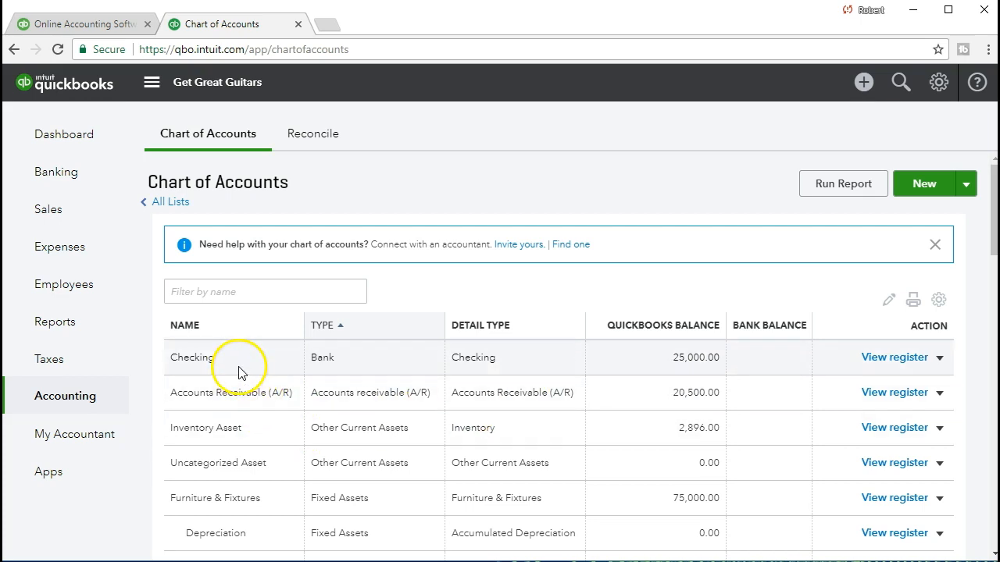
pyautogui.click(871, 360)
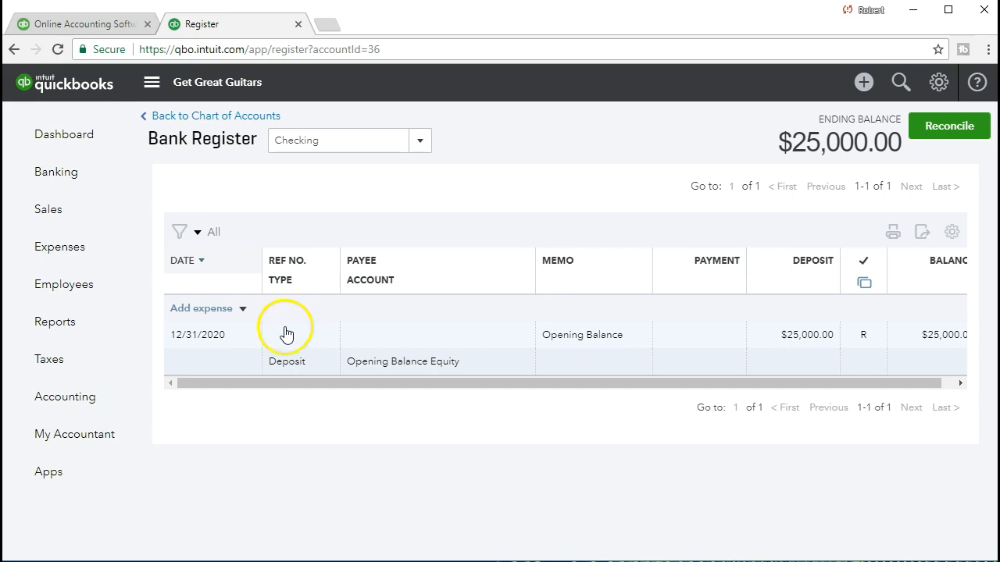
# Start a new deposit in the Checking register dated 01/10/2021, leaving the payee blank.
pyautogui.click(244, 310)
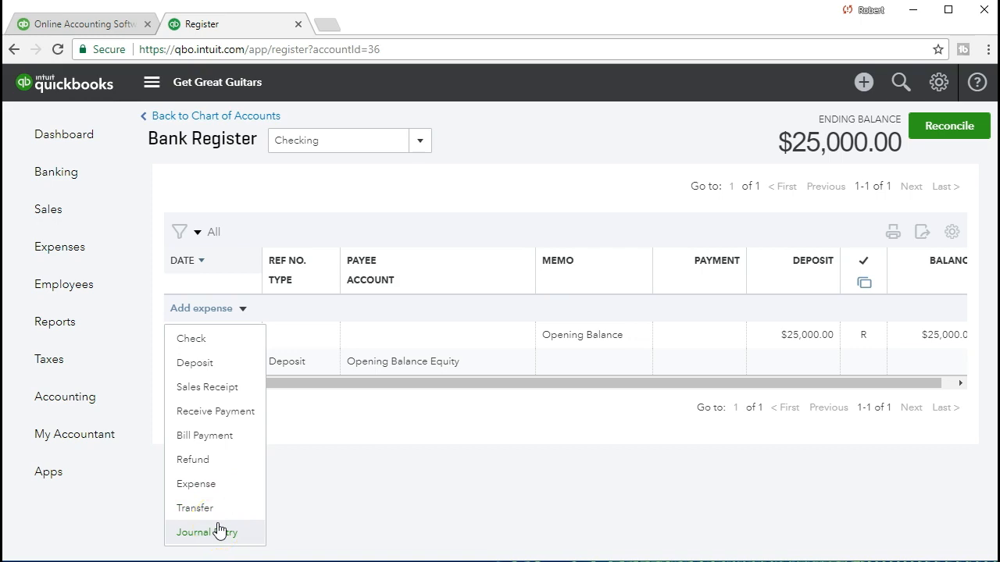
pyautogui.click(235, 371)
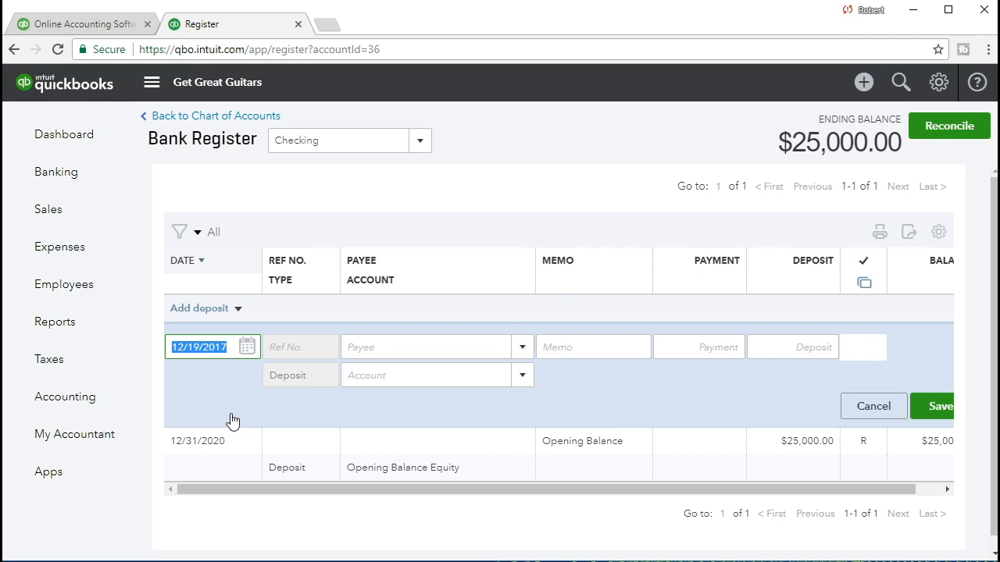
pyautogui.write('011021')
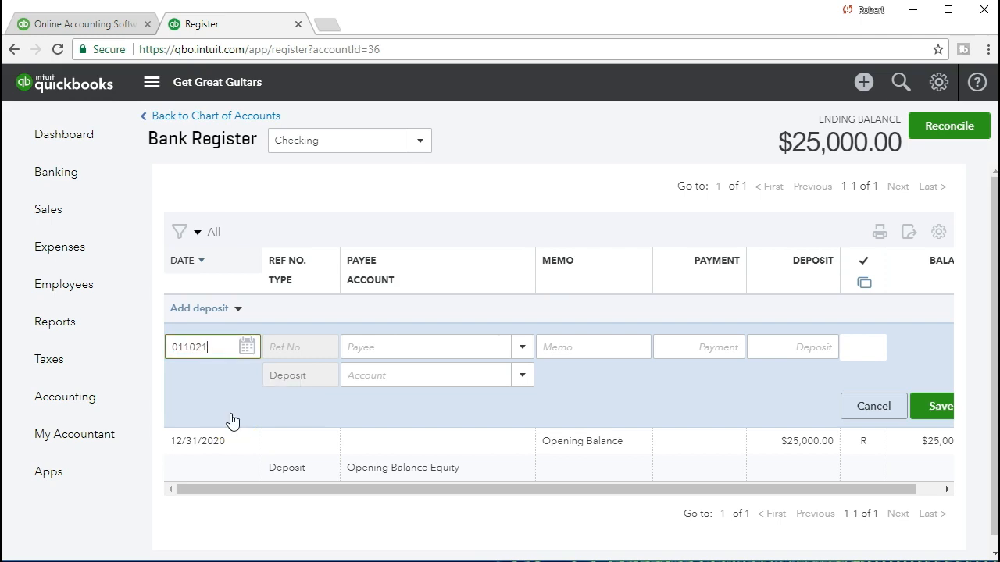
pyautogui.press('Tab')
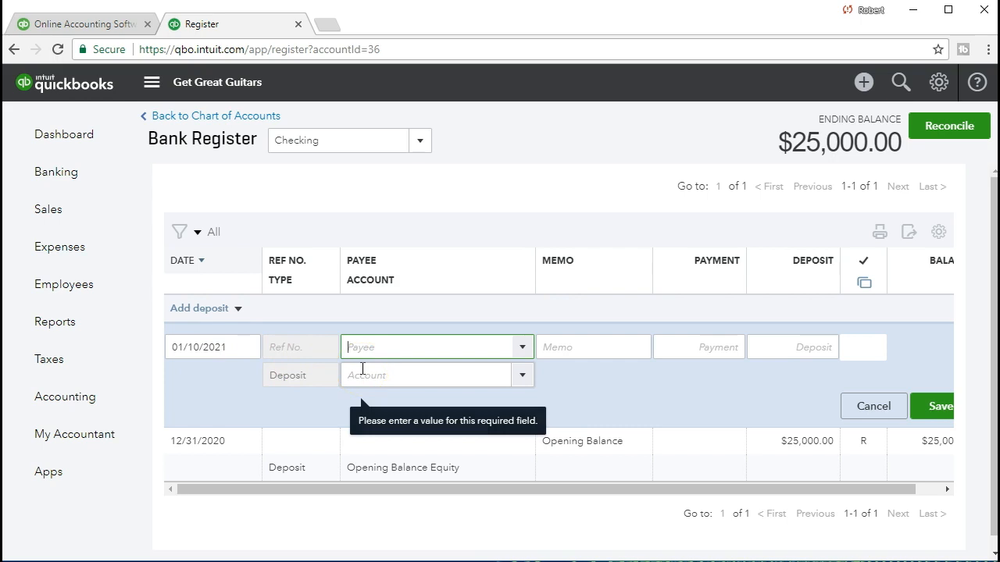
pyautogui.press('Tab')
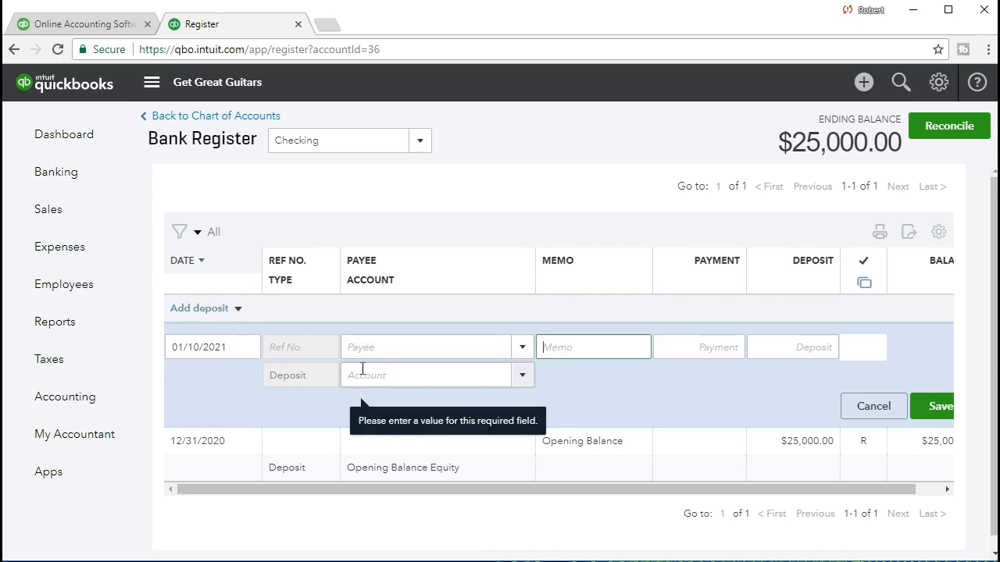
# Enter the memo "Owner Deposit" and a deposit amount of 65,000 for the new entry.
pyautogui.write('Owner')
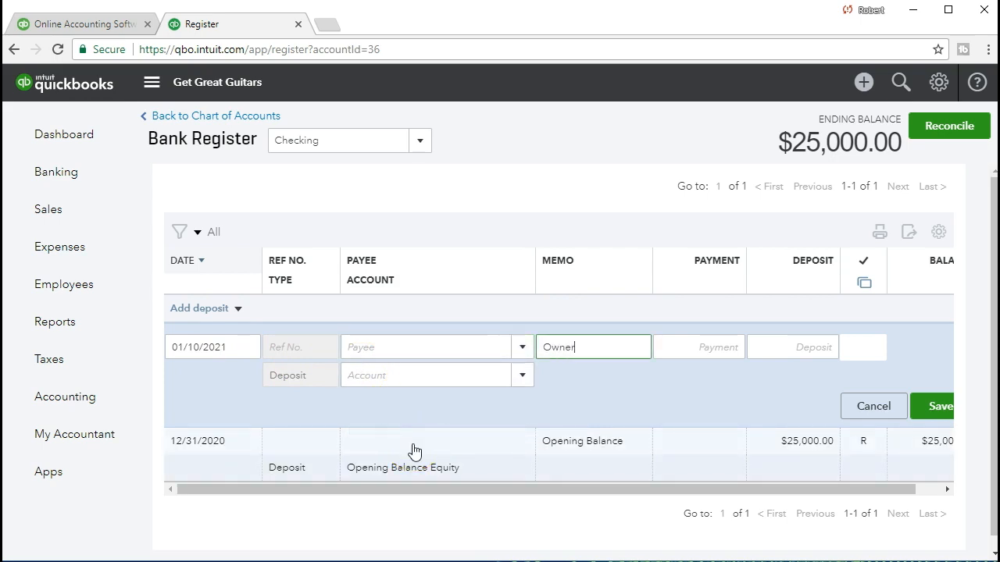
pyautogui.write('Deposit')
pyautogui.press('Tab')
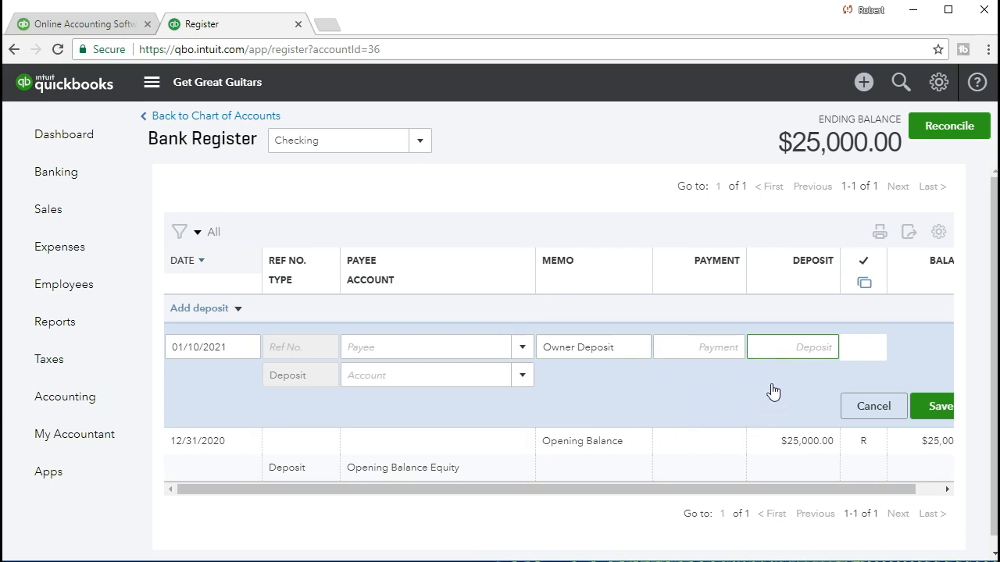
pyautogui.write('65000')
pyautogui.press('Tab')
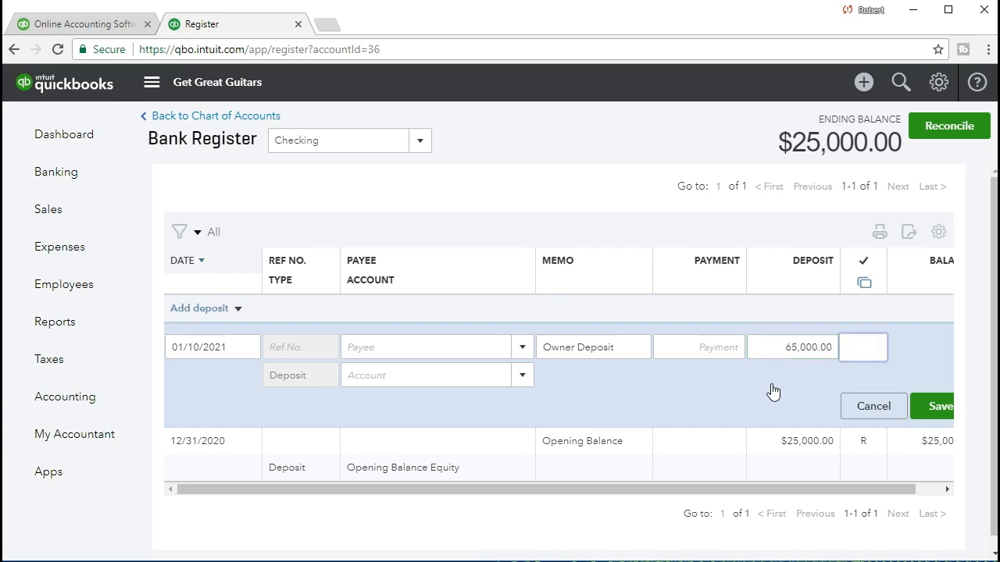
# Assign the 65,000 deposit to the Owner's Investment equity account and save the entry.
pyautogui.press('Tab')
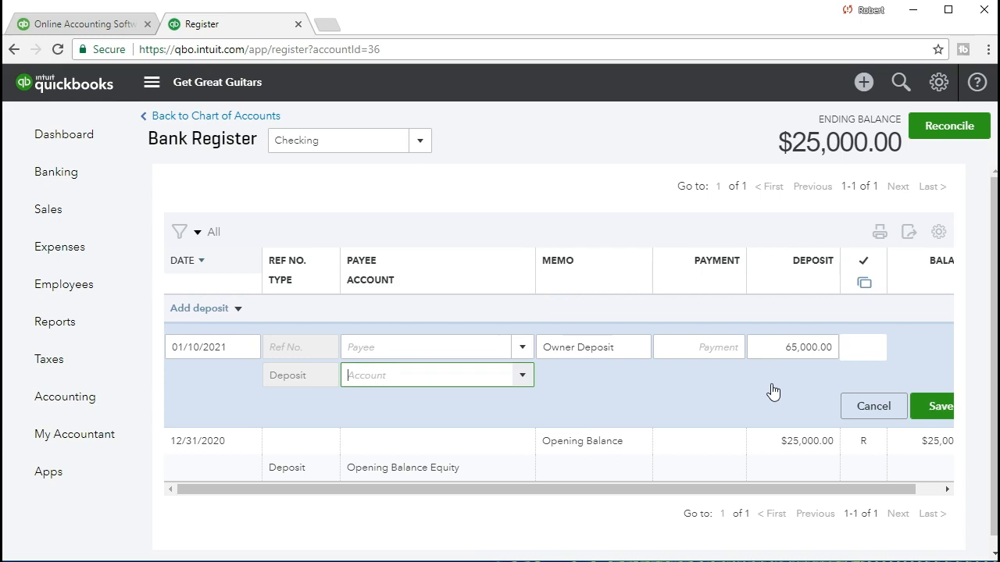
pyautogui.click(524, 376)
pyautogui.click(524, 378)
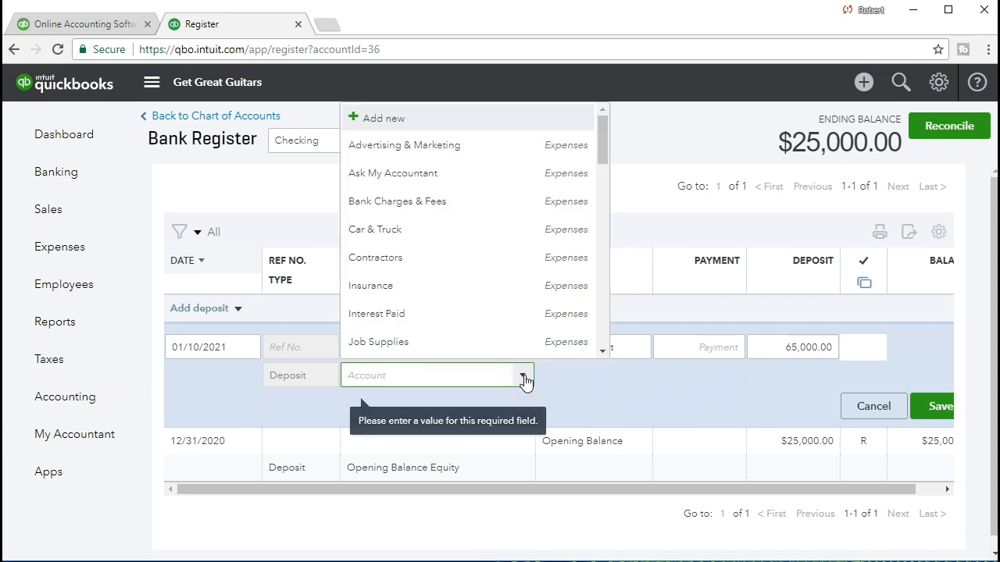
pyautogui.moveTo(602, 161); pyautogui.dragTo(602, 303)
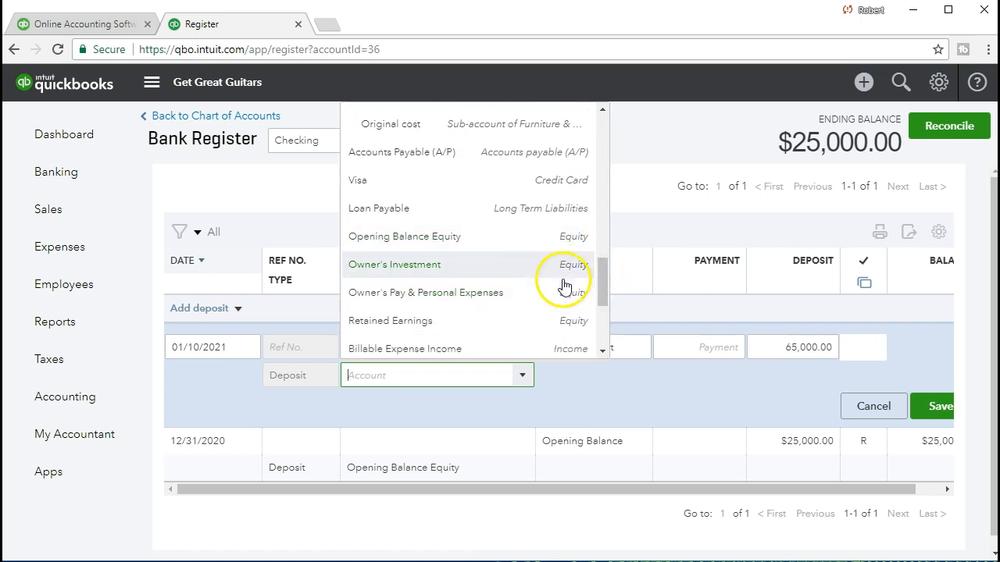
pyautogui.scroll(-1, 578, 304)
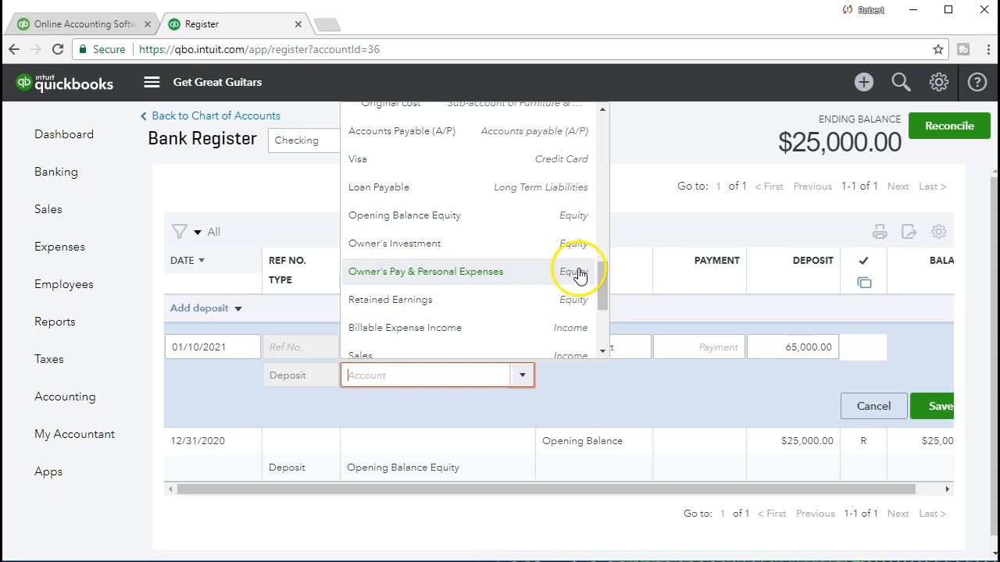
pyautogui.click(480, 258)
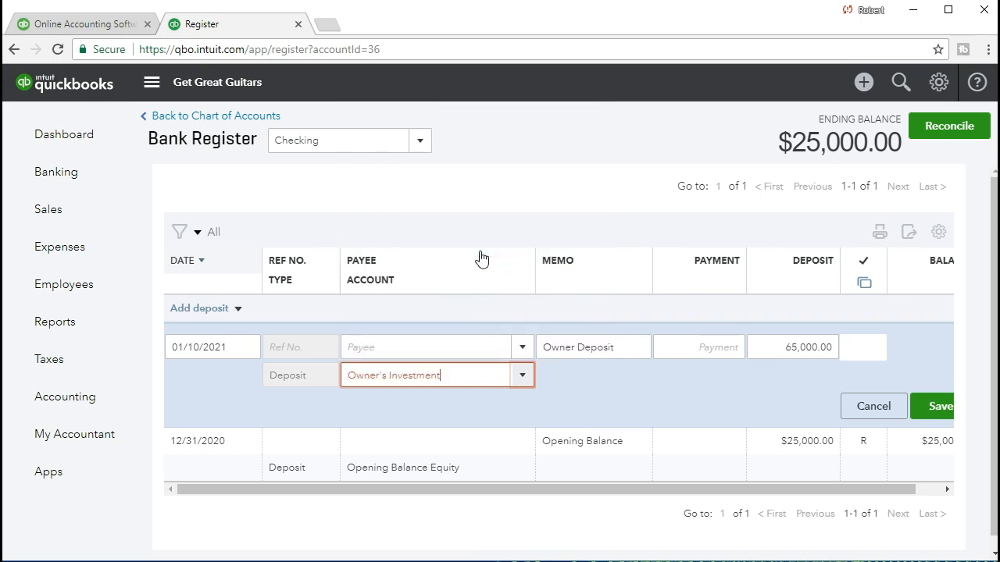
pyautogui.click(581, 370)
pyautogui.click(934, 419)
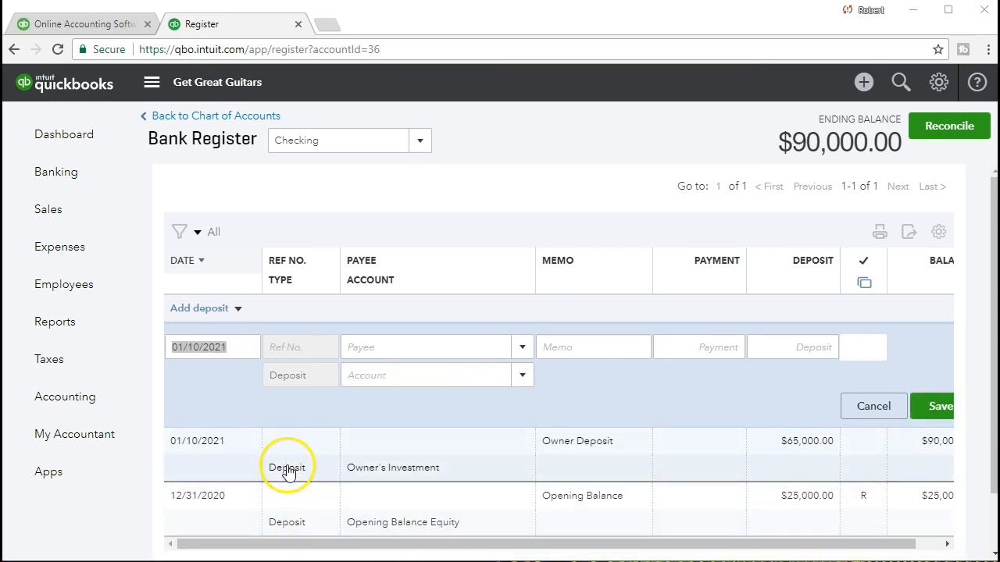
# Enter Chase as the payee of a second deposit, keeping the date 01/10/2021.
pyautogui.scroll(-1, 286, 469)
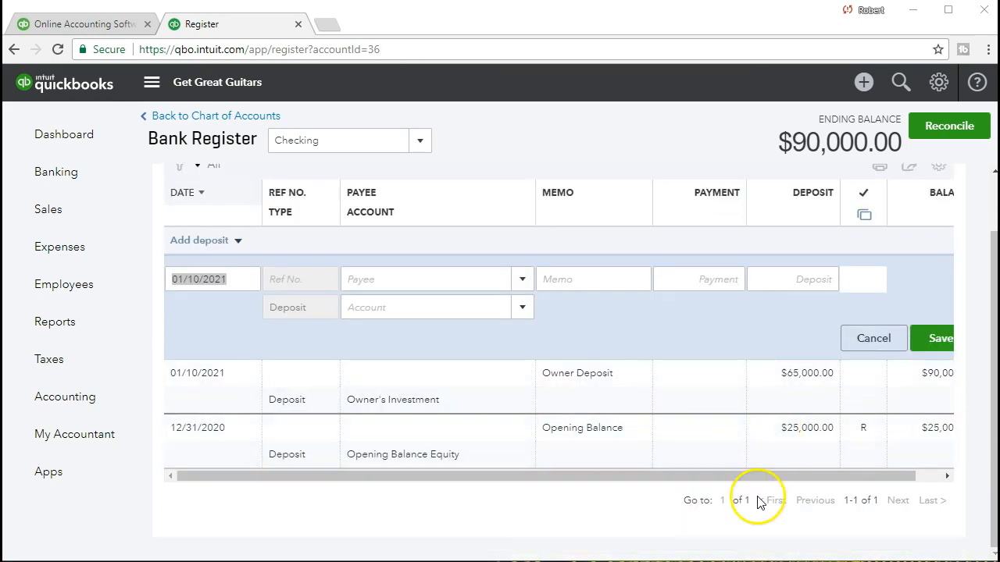
pyautogui.moveTo(768, 477); pyautogui.dragTo(849, 479)
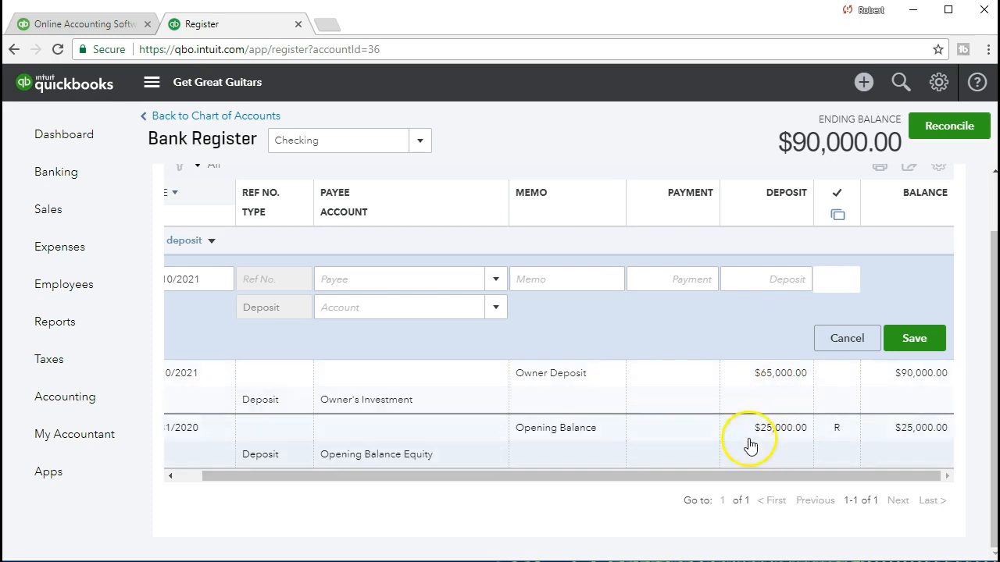
pyautogui.moveTo(720, 476); pyautogui.dragTo(669, 491)
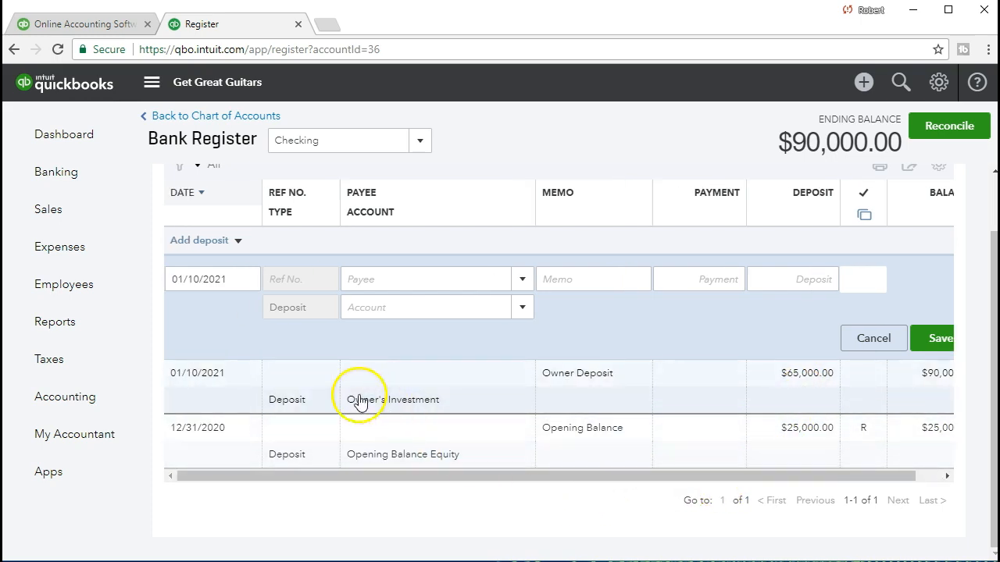
pyautogui.click(218, 279)
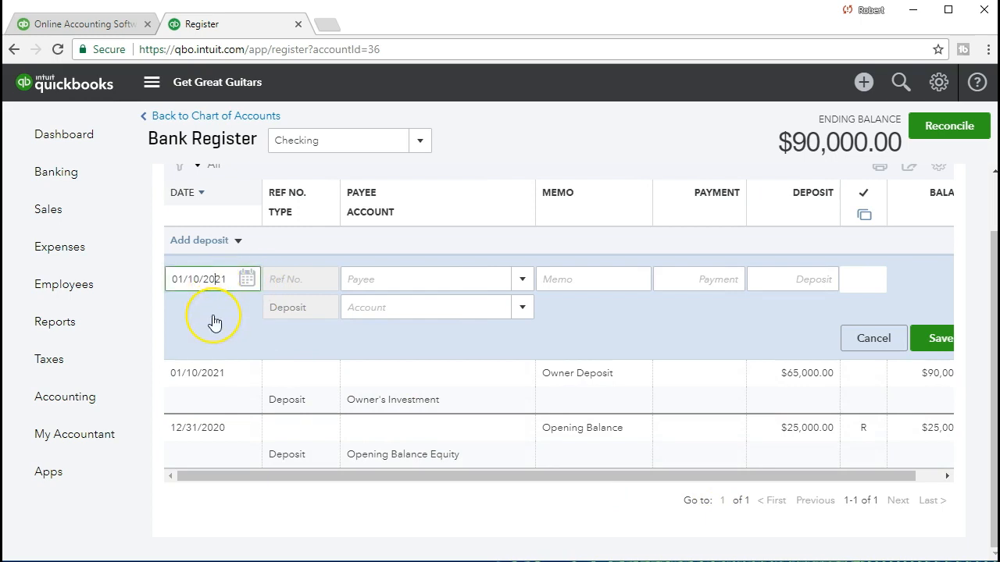
pyautogui.press('Tab')
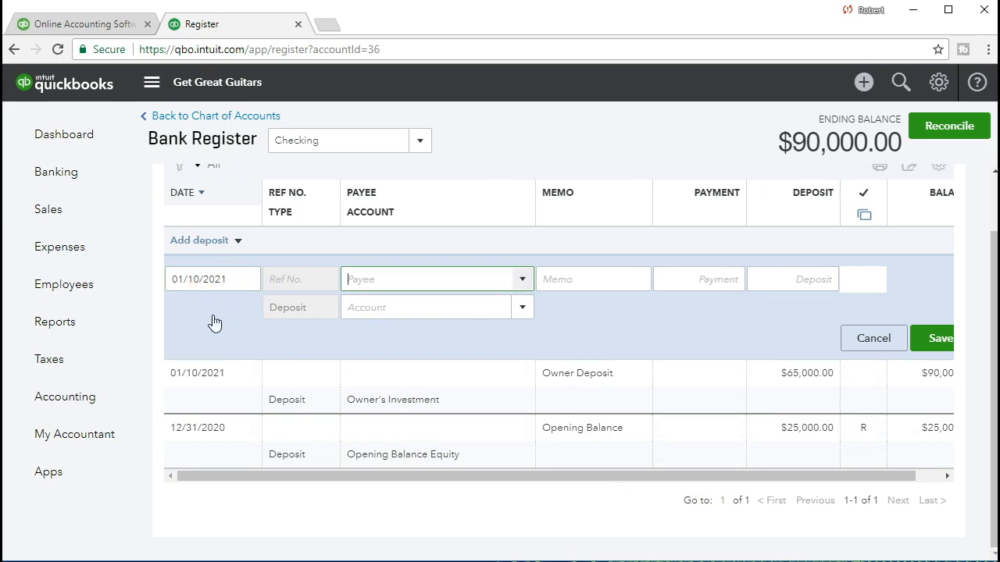
pyautogui.write('Chase')
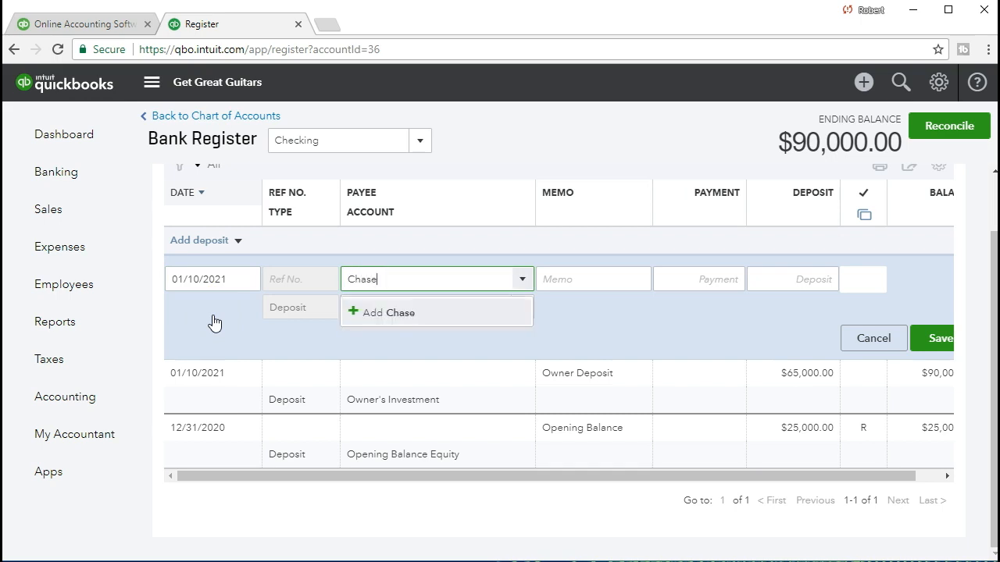
pyautogui.press('Tab')
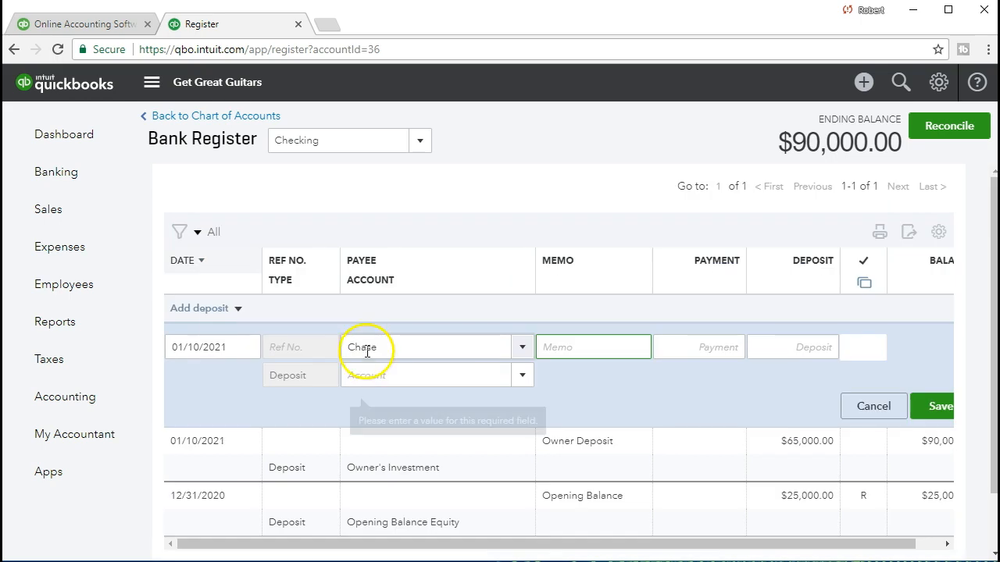
pyautogui.click(399, 346)
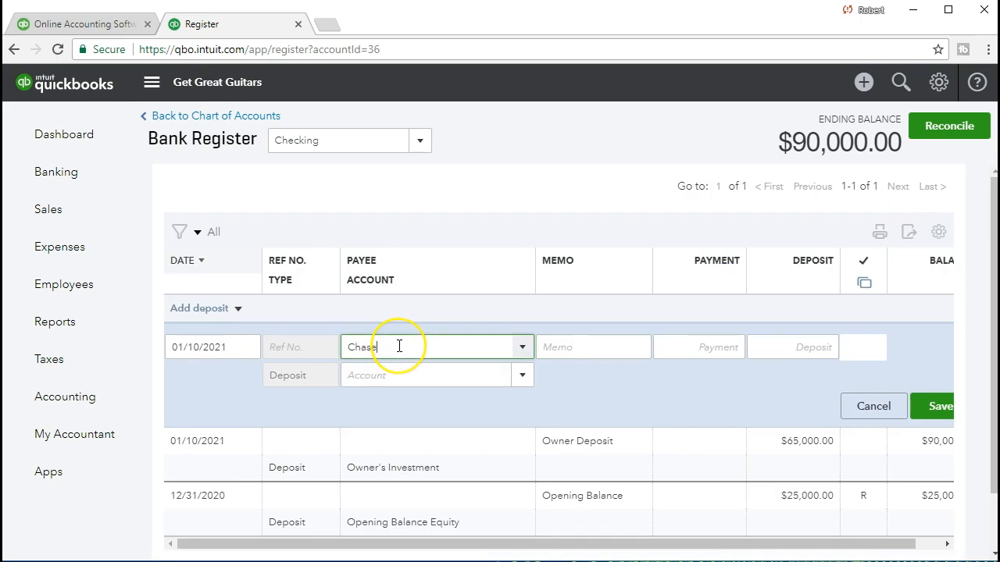
pyautogui.press('Tab')
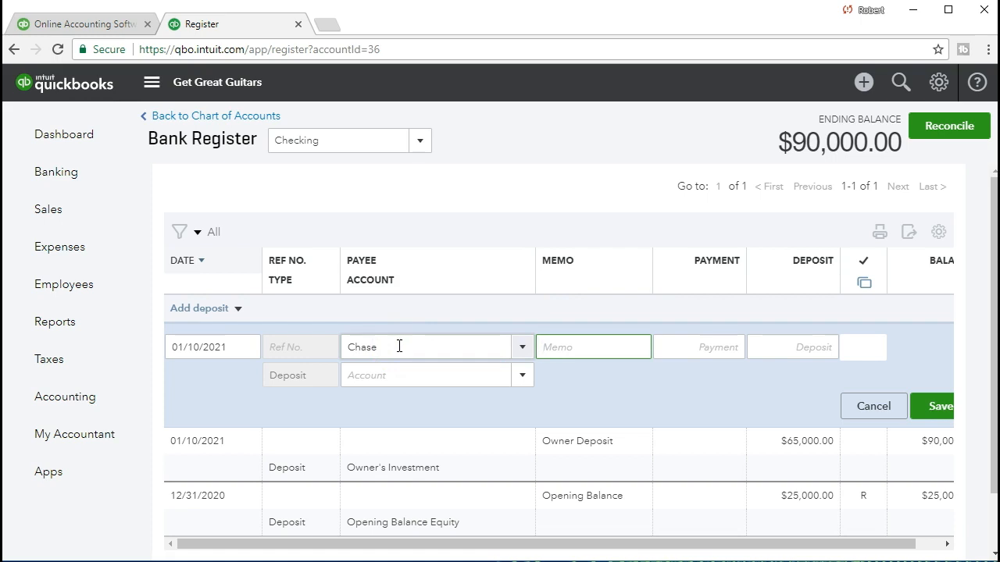
# Enter the memo "Loan" and a deposit amount of 50,000 for the Chase entry.
pyautogui.press('Tab')
pyautogui.click(548, 349)
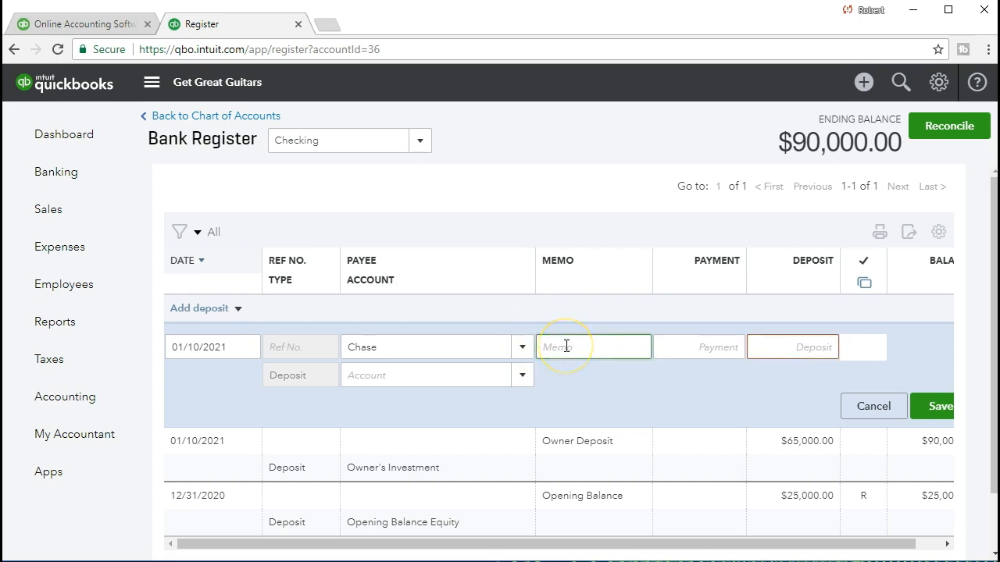
pyautogui.write('Loan')
pyautogui.press('Tab')
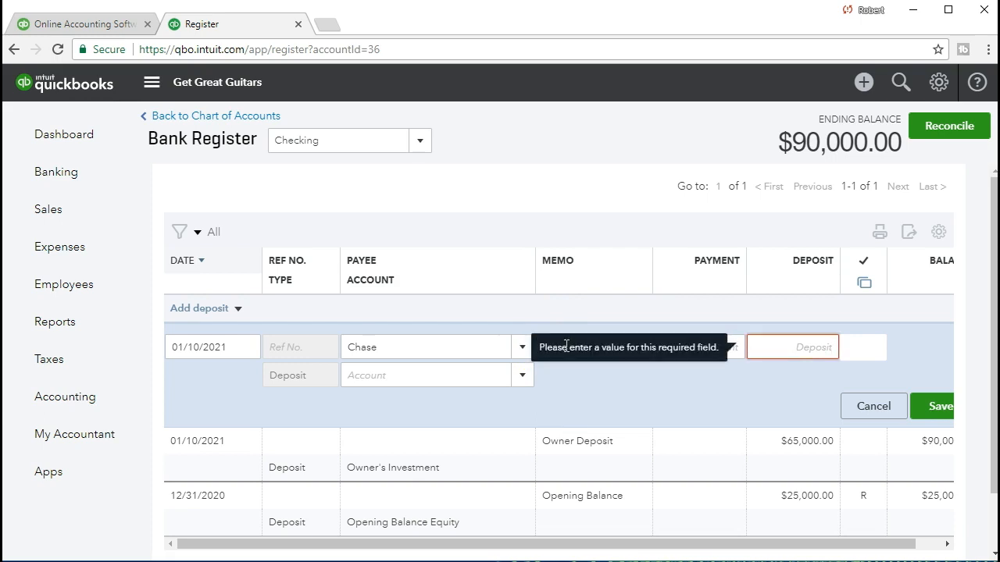
pyautogui.click(740, 439)
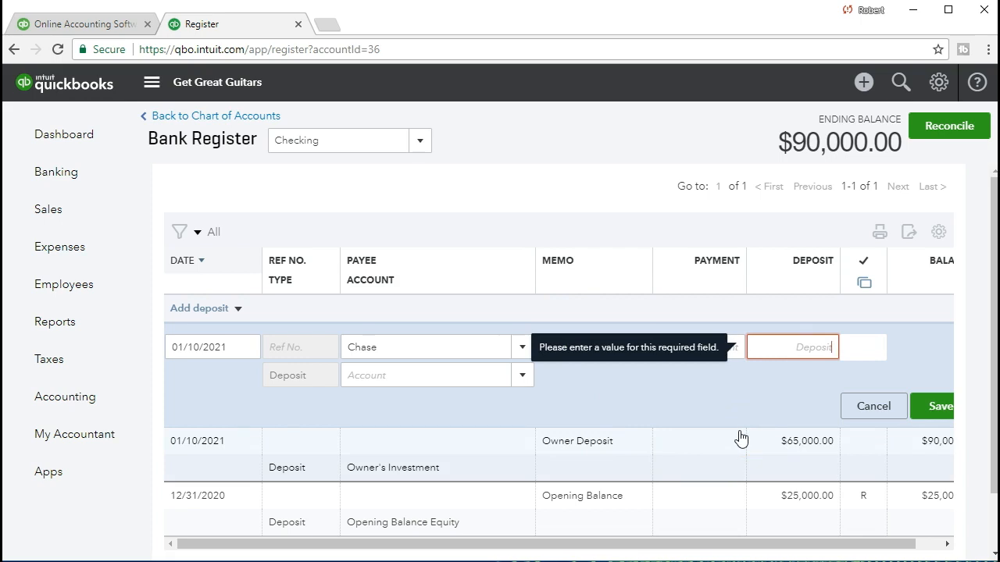
pyautogui.write('50000')
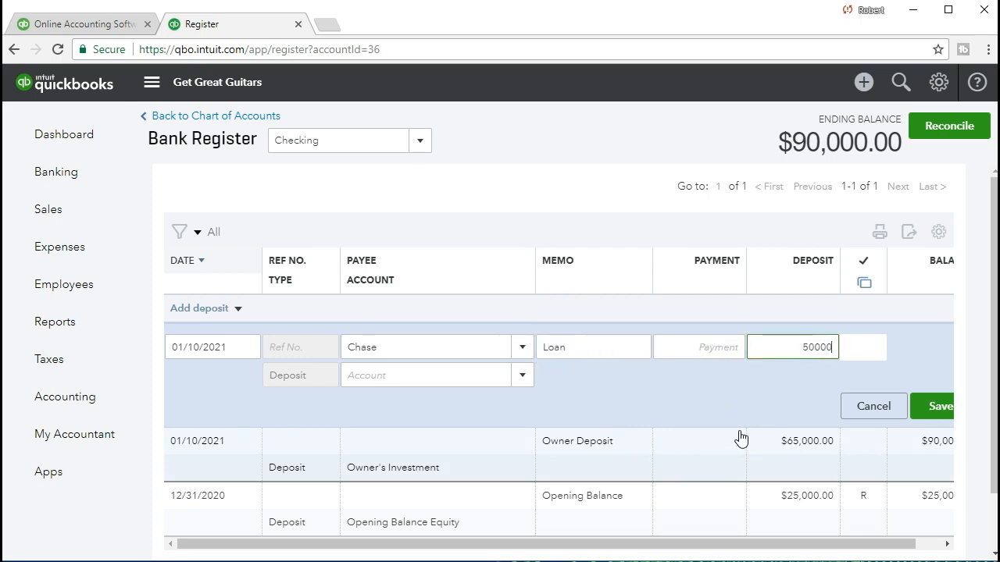
pyautogui.press('Tab')
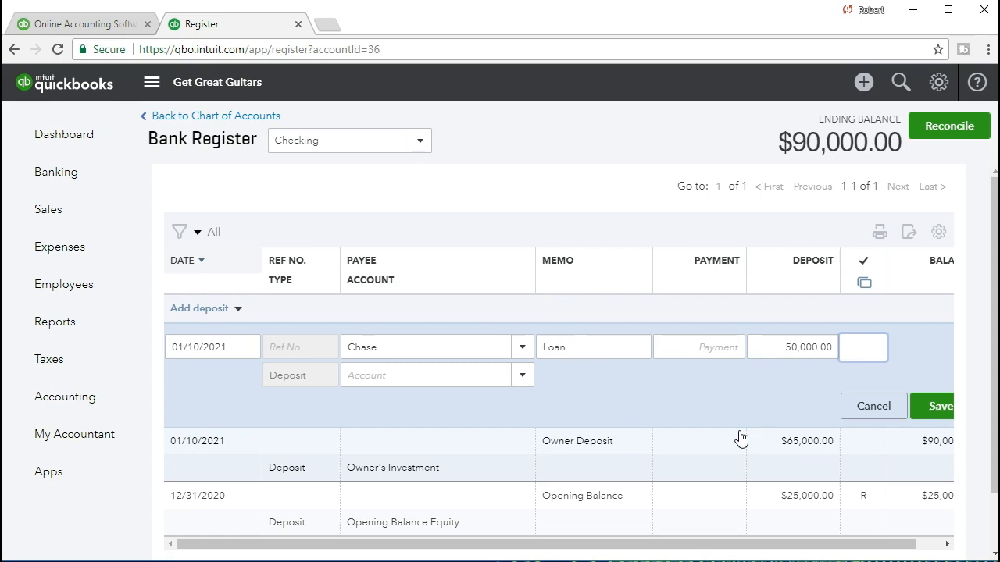
# Assign the 50,000 Chase deposit to the Loan Payable long-term liability account and save the entry.
pyautogui.press('Tab')
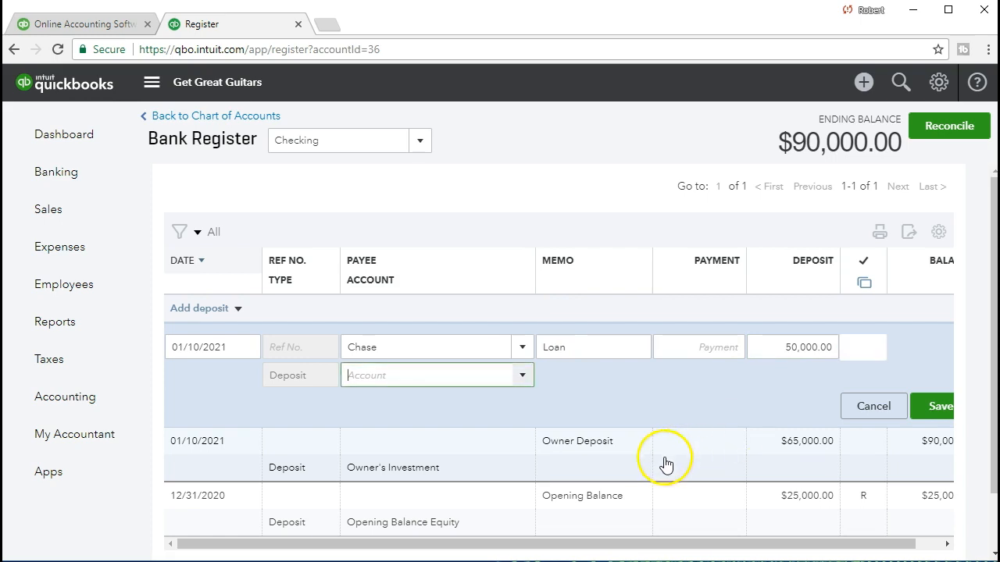
pyautogui.click(523, 376)
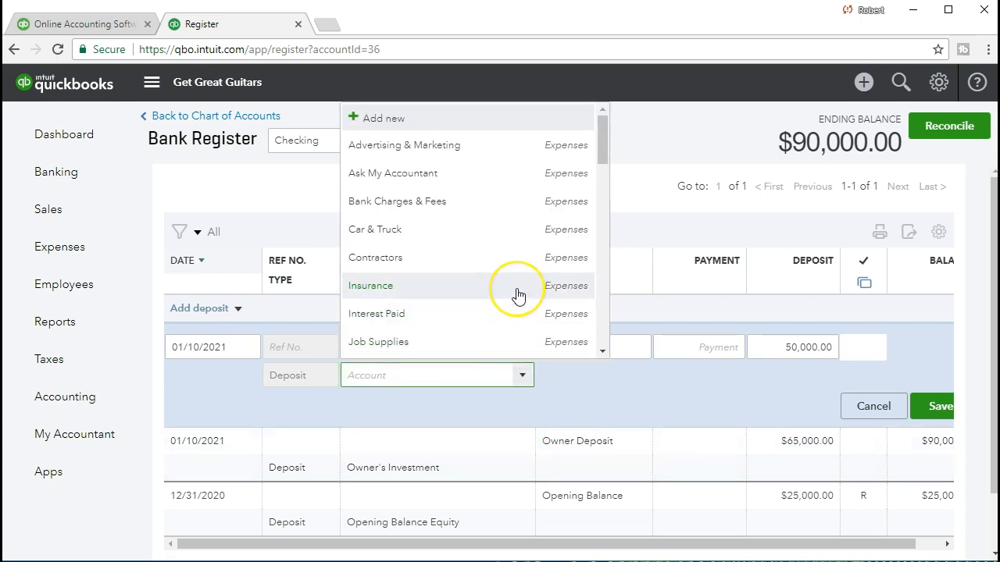
pyautogui.scroll(-2, 516, 293)
pyautogui.scroll(-5, 518, 295)
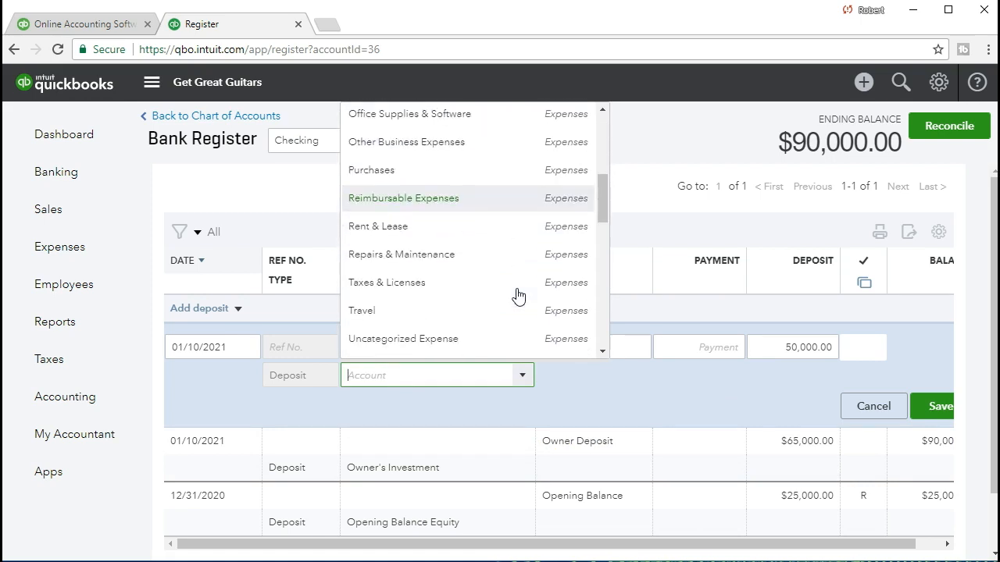
pyautogui.scroll(-1, 518, 296)
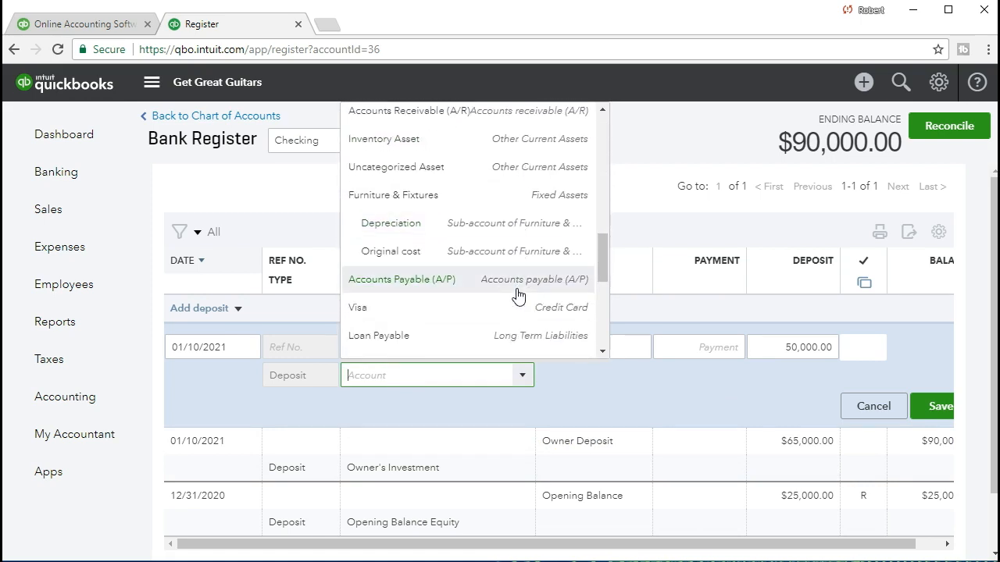
pyautogui.scroll(-1, 518, 295)
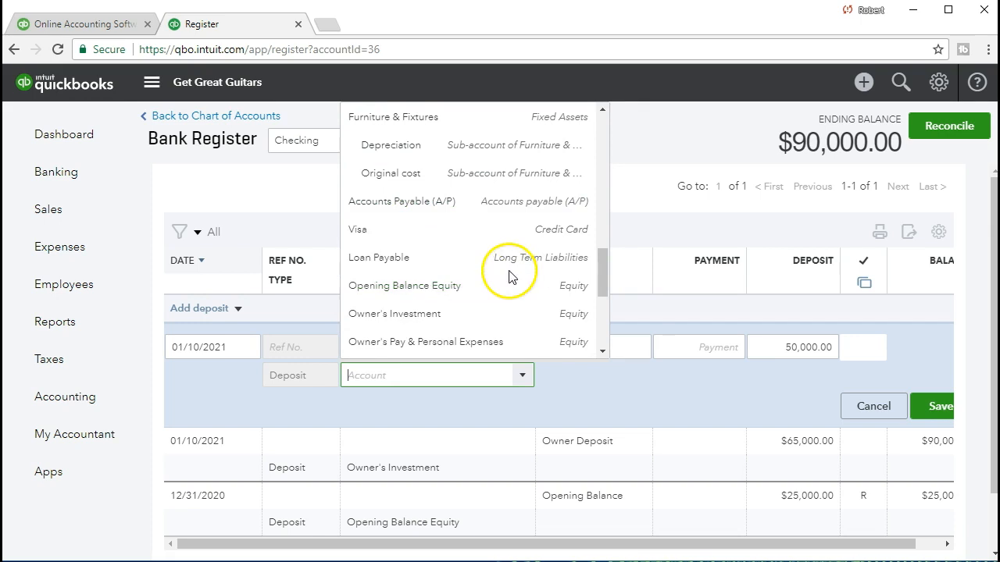
pyautogui.click(452, 268)
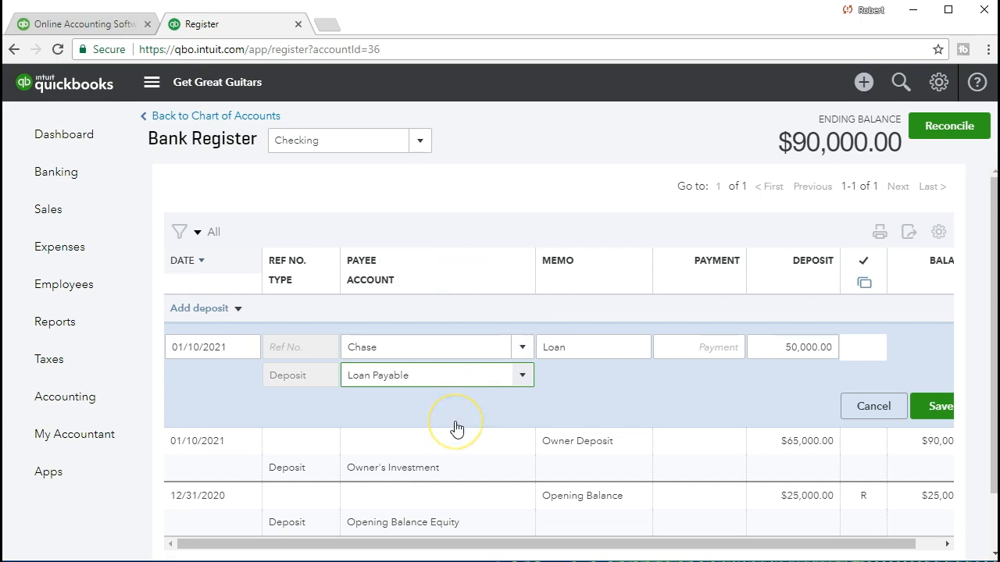
pyautogui.click(931, 404)
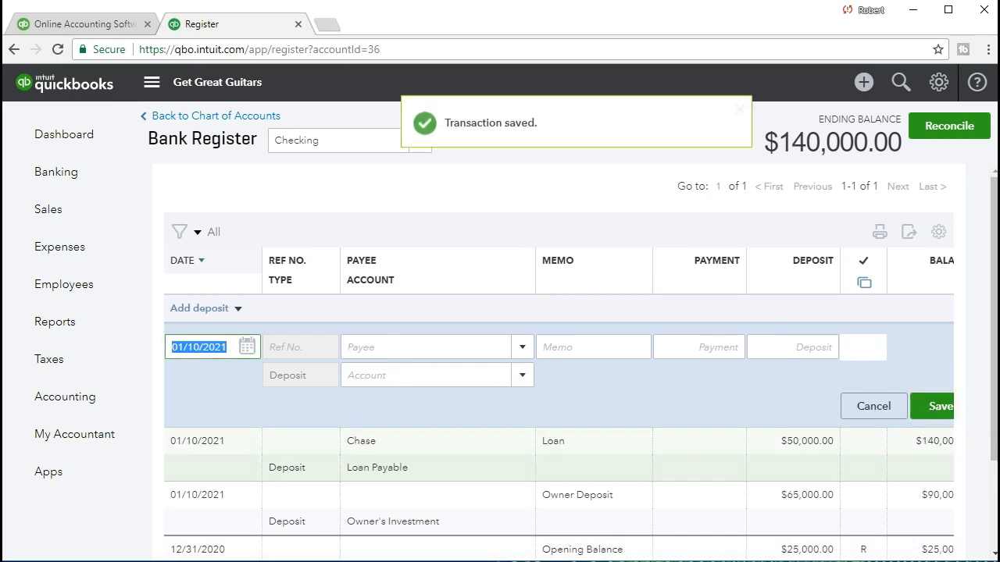
# Review the saved deposit entries and their running balances in the Checking register.
pyautogui.scroll(-1, 407, 463)
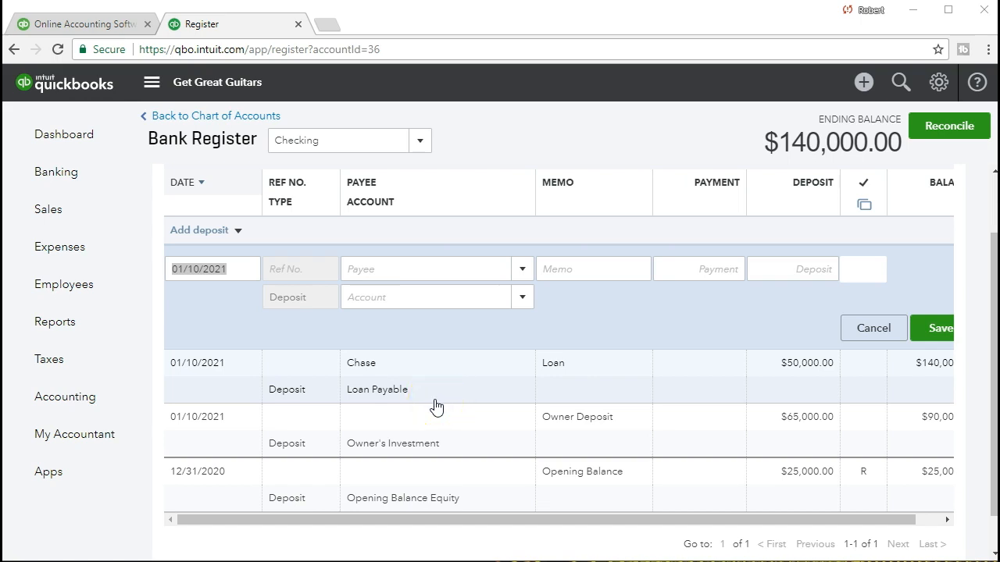
pyautogui.moveTo(551, 520); pyautogui.dragTo(652, 520)
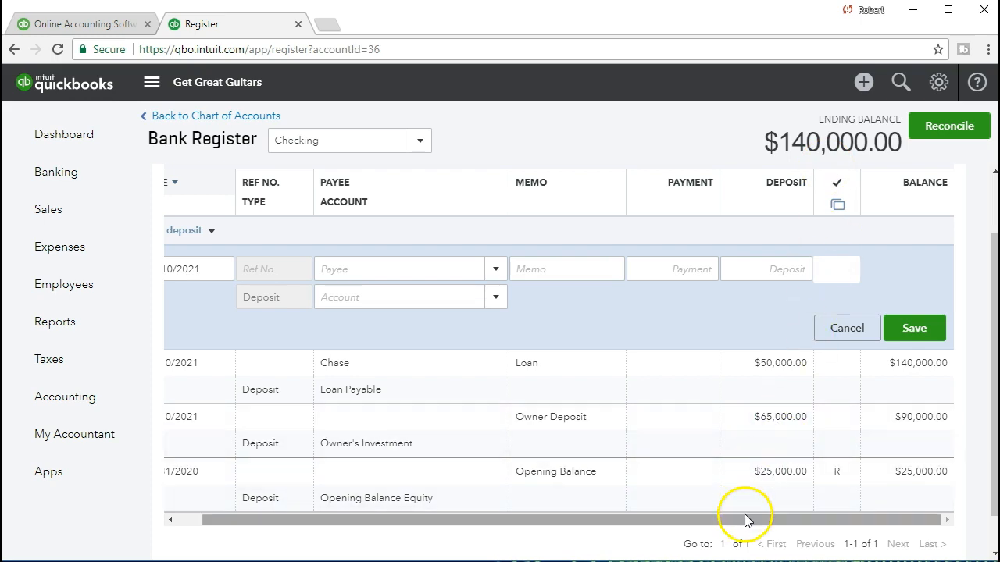
pyautogui.moveTo(744, 517); pyautogui.dragTo(659, 529)
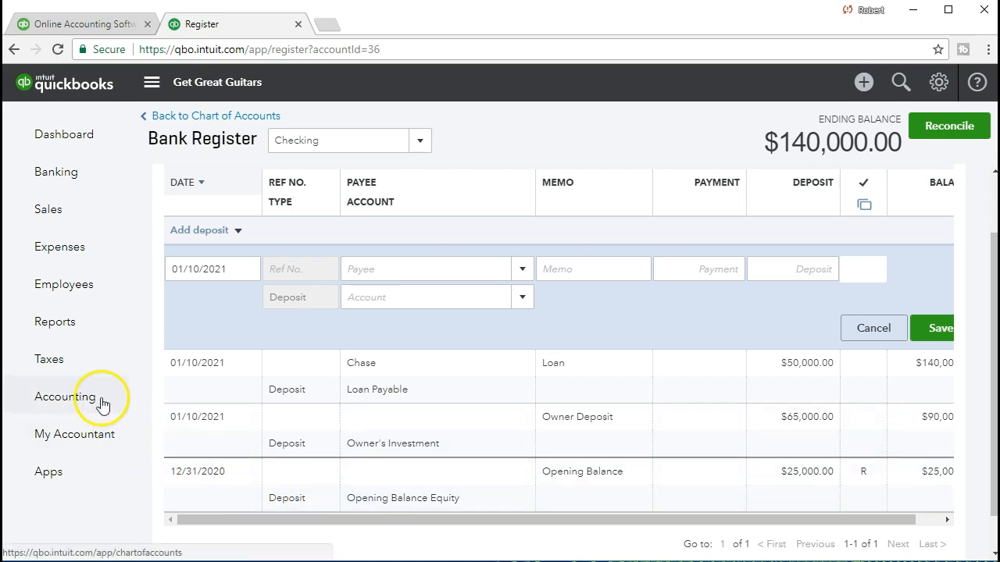
# Find the Balance Sheet among the reports and open it.
pyautogui.click(102, 332)
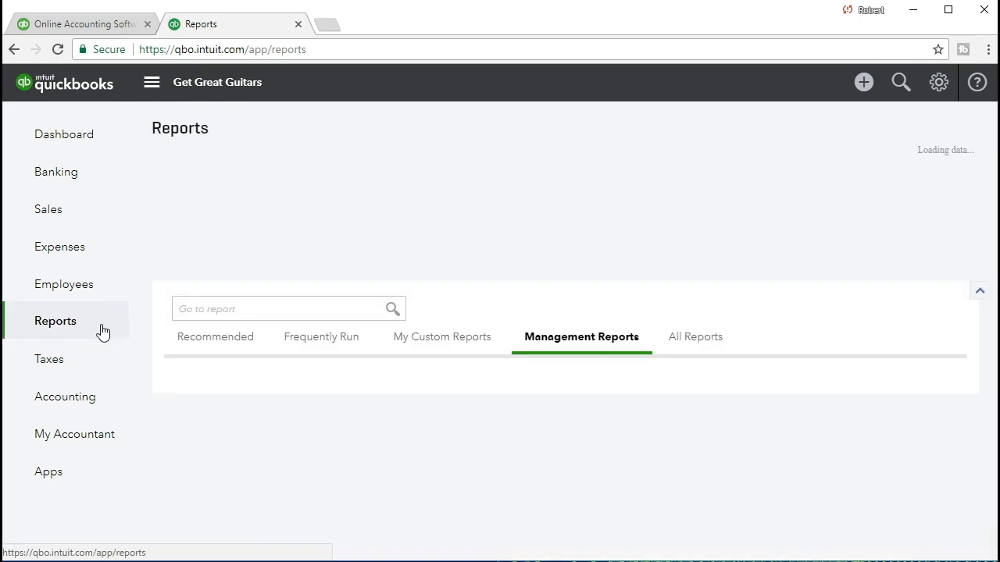
pyautogui.click(299, 353)
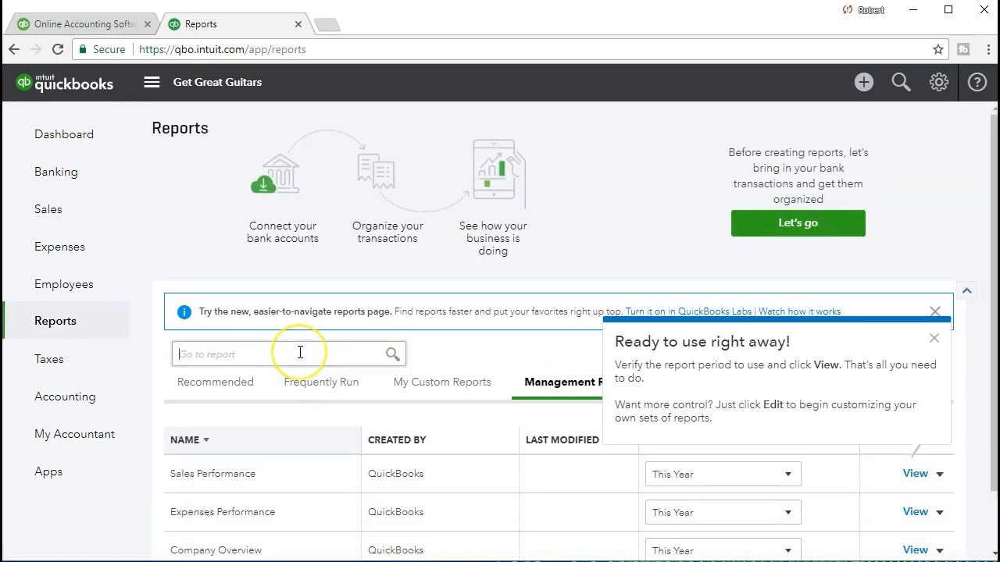
pyautogui.write('bal')
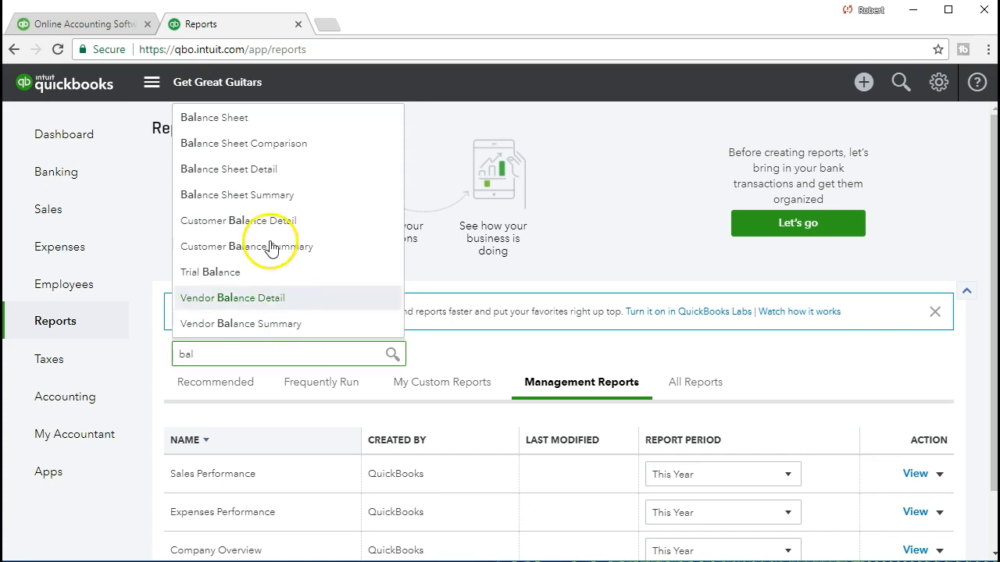
pyautogui.click(249, 129)
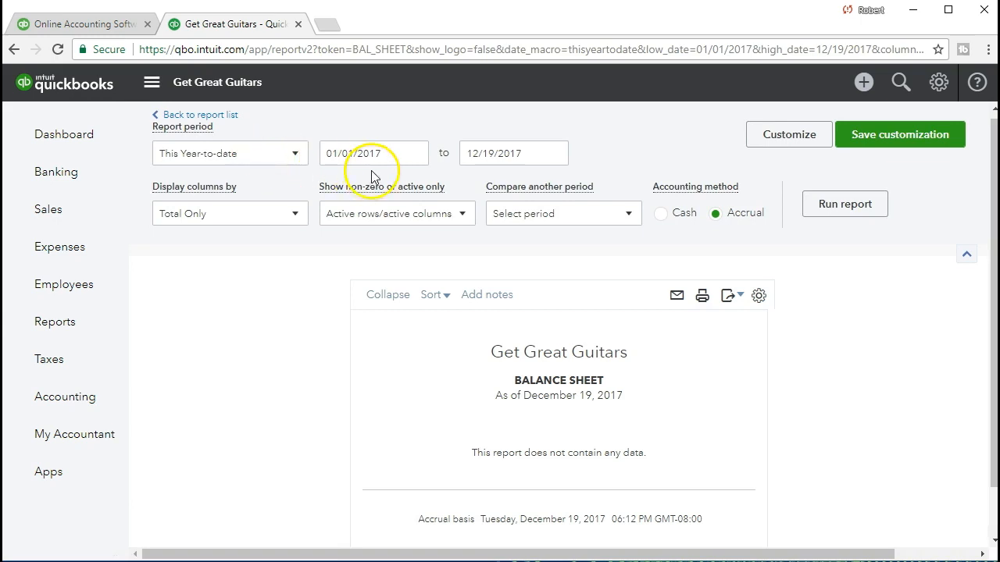
# Set the Balance Sheet period to 01/01/2021 through 01/31/2021 and run the report.
pyautogui.moveTo(389, 153); pyautogui.dragTo(187, 161)
pyautogui.write('010121')
pyautogui.press('Tab')
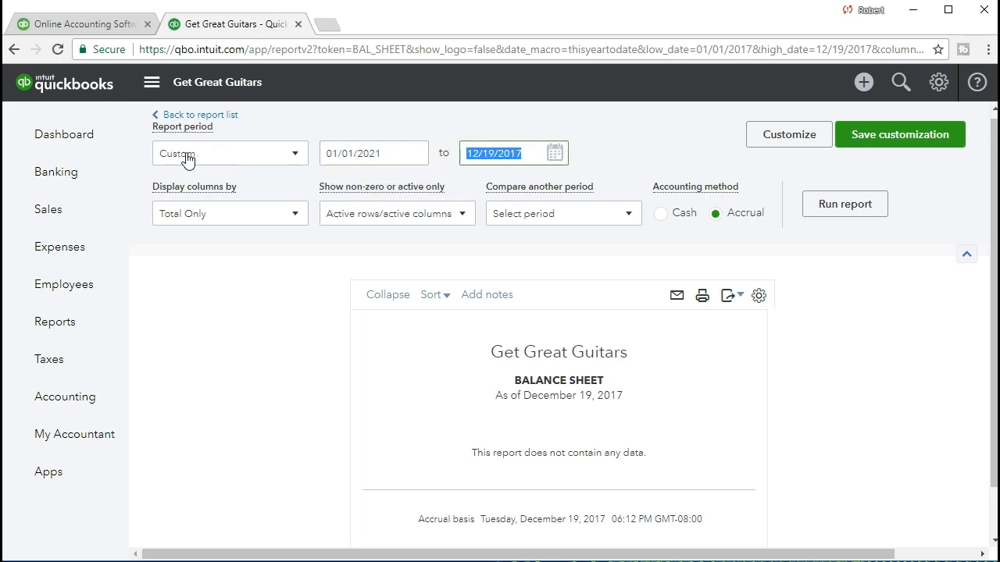
pyautogui.write('01/31/2021')
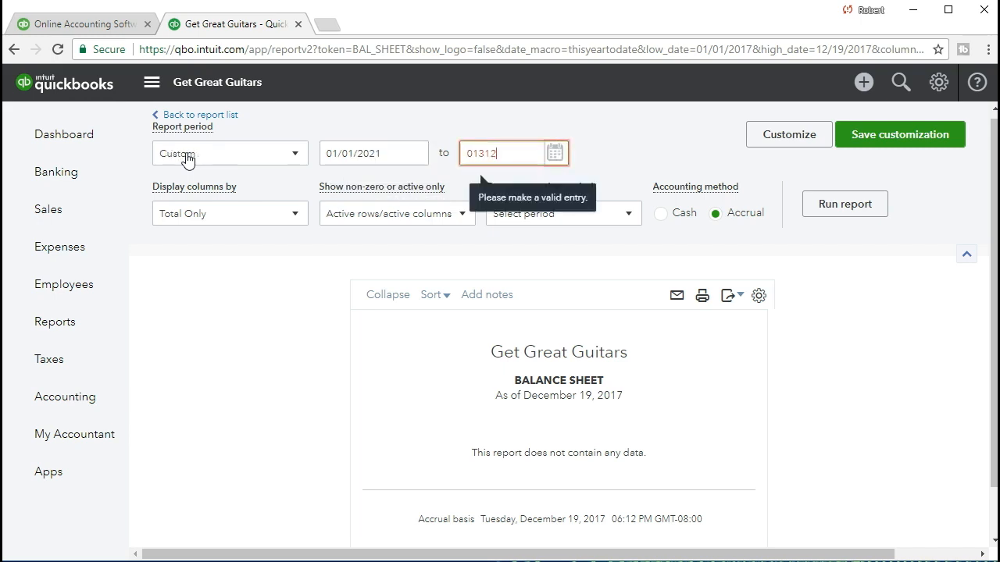
pyautogui.press('Tab')
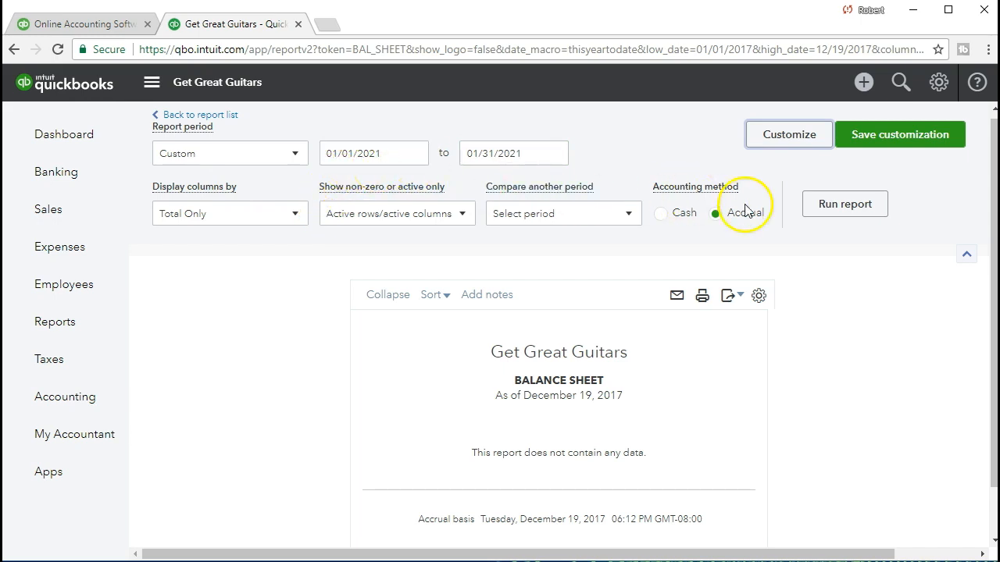
pyautogui.click(825, 216)
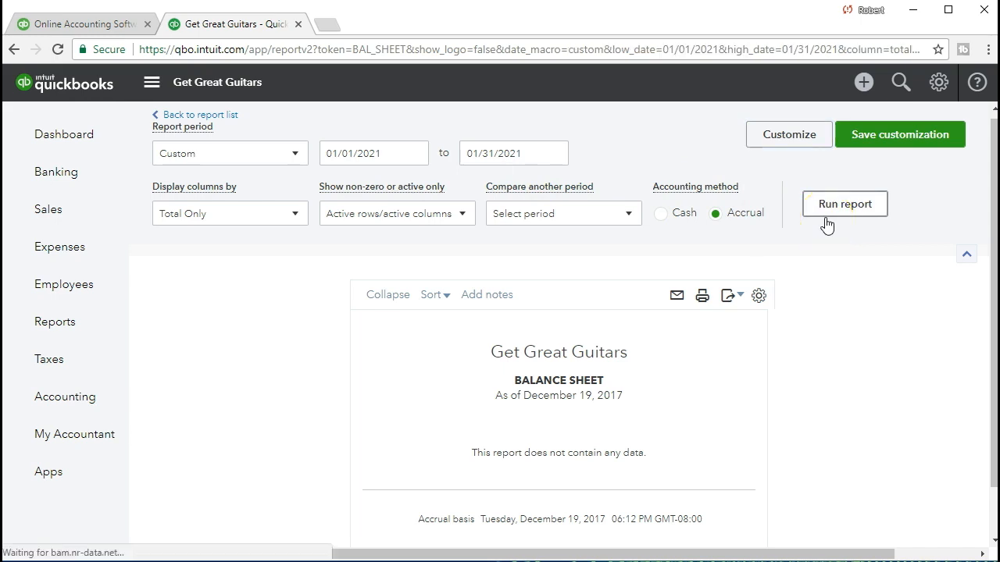
# Inspect the 65,000 owner deposit behind the Checking balance, closing it unchanged and returning to the Balance Sheet.
pyautogui.scroll(-1, 736, 426)
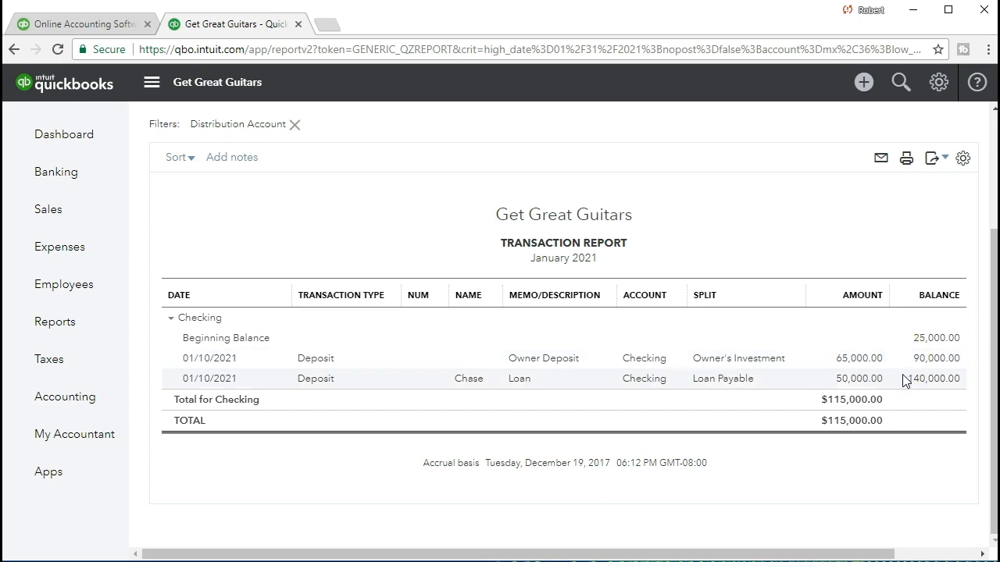
pyautogui.click(869, 367)
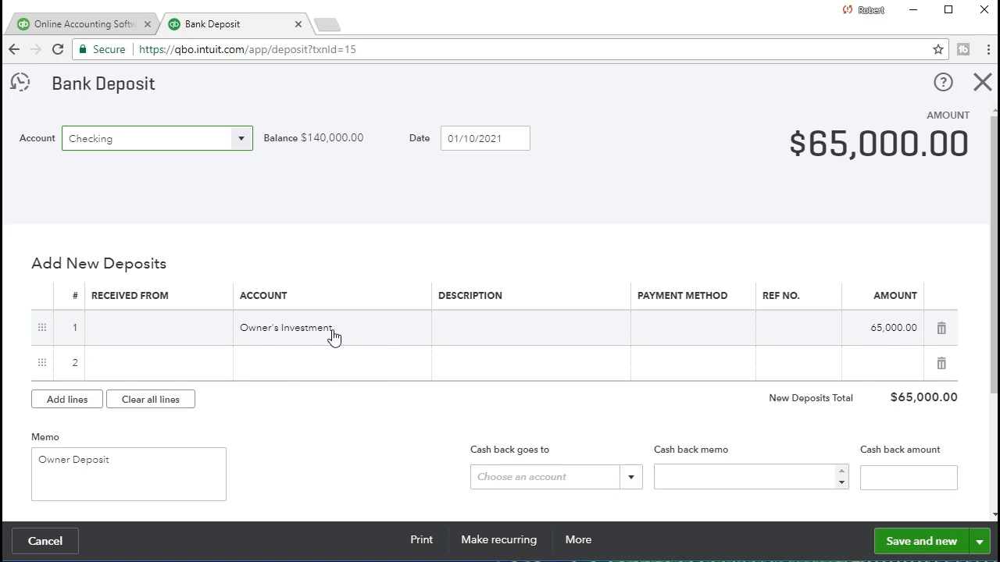
pyautogui.click(982, 83)
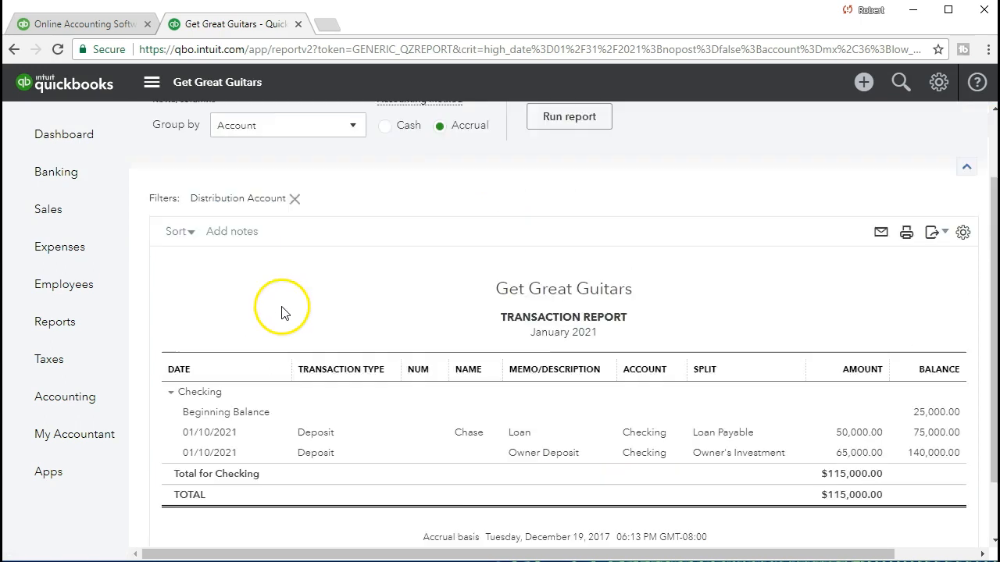
pyautogui.scroll(2, 283, 312)
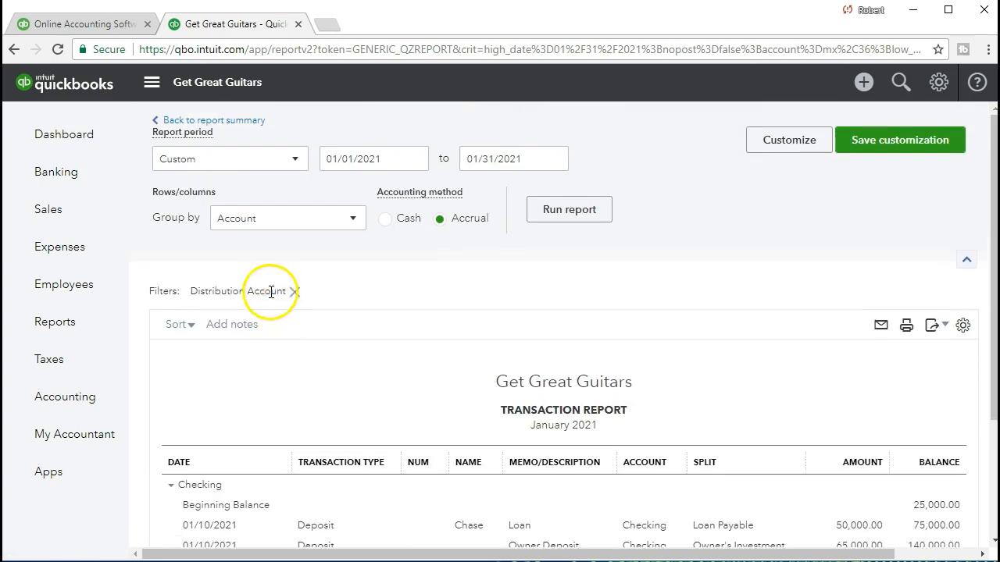
pyautogui.click(234, 125)
# Inspect the 50,000 Chase deposit behind the Loan Payable balance, closing it unchanged and returning to the Balance Sheet.
pyautogui.scroll(-3, 418, 271)
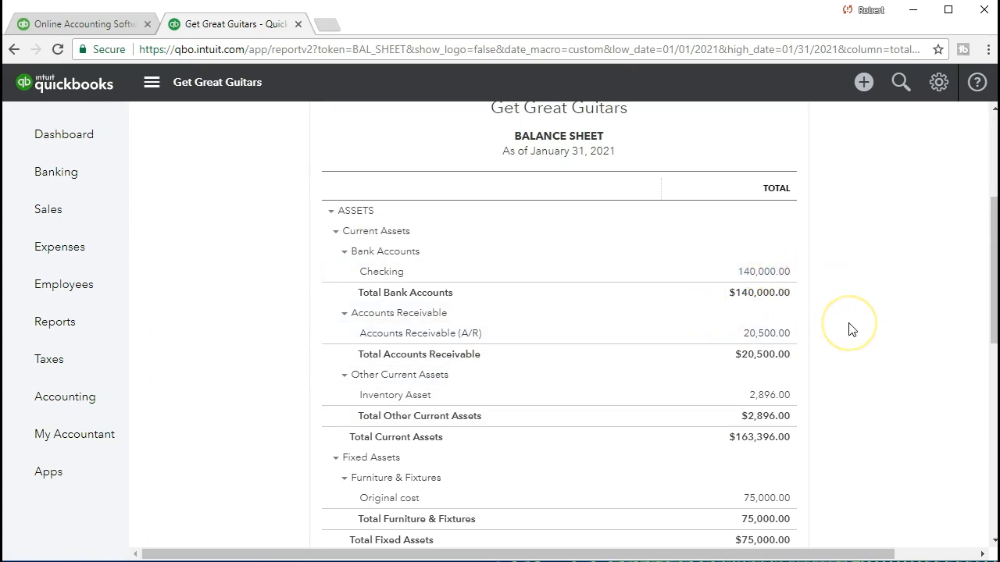
pyautogui.scroll(-2, 852, 330)
pyautogui.scroll(-1, 852, 330)
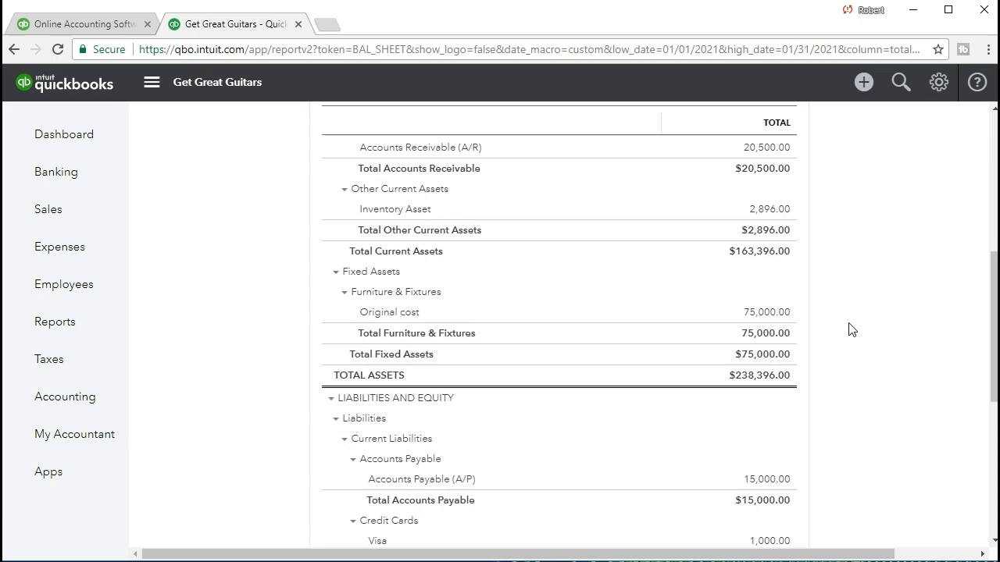
pyautogui.scroll(-1, 851, 330)
pyautogui.scroll(-1, 851, 330)
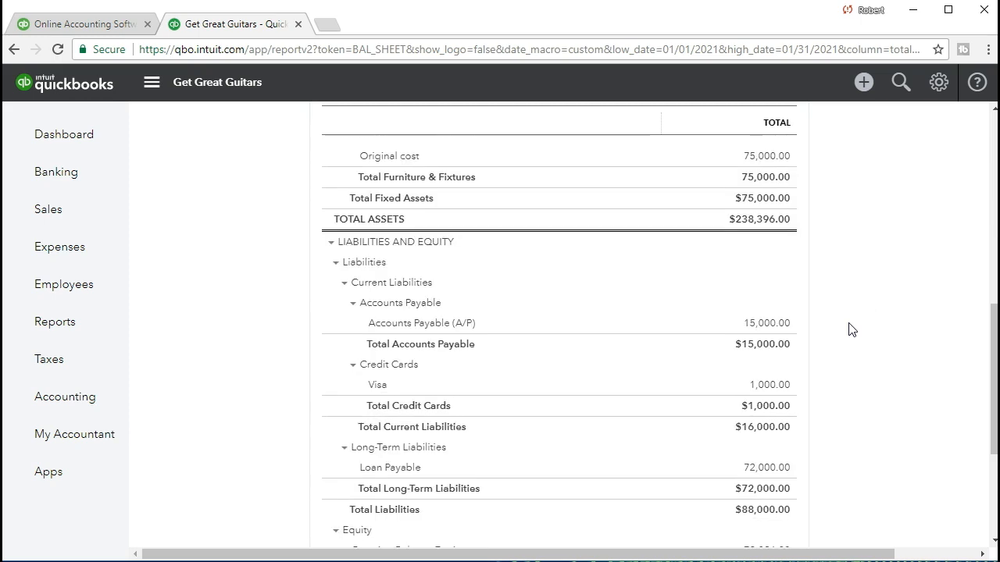
pyautogui.scroll(-1, 852, 330)
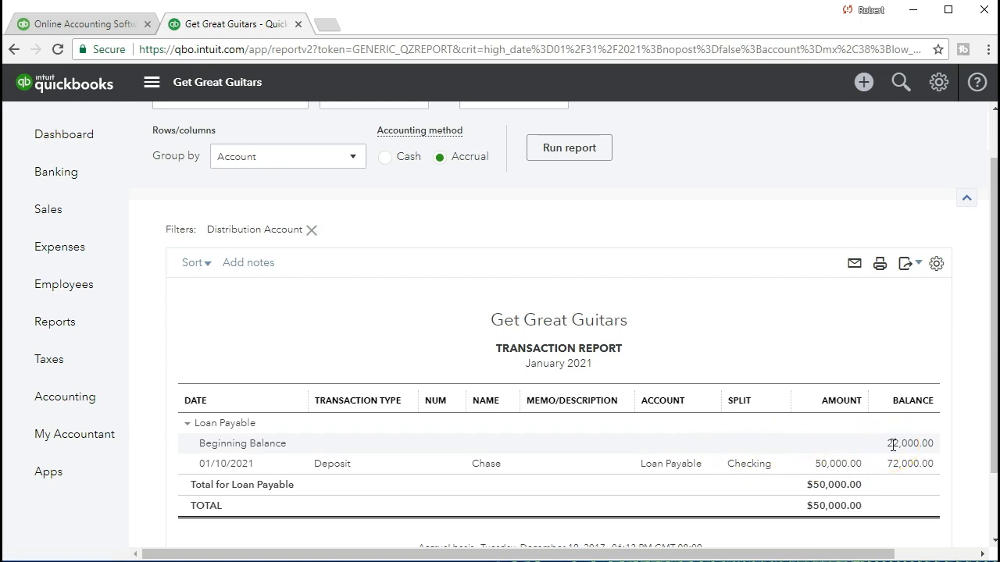
pyautogui.click(844, 467)
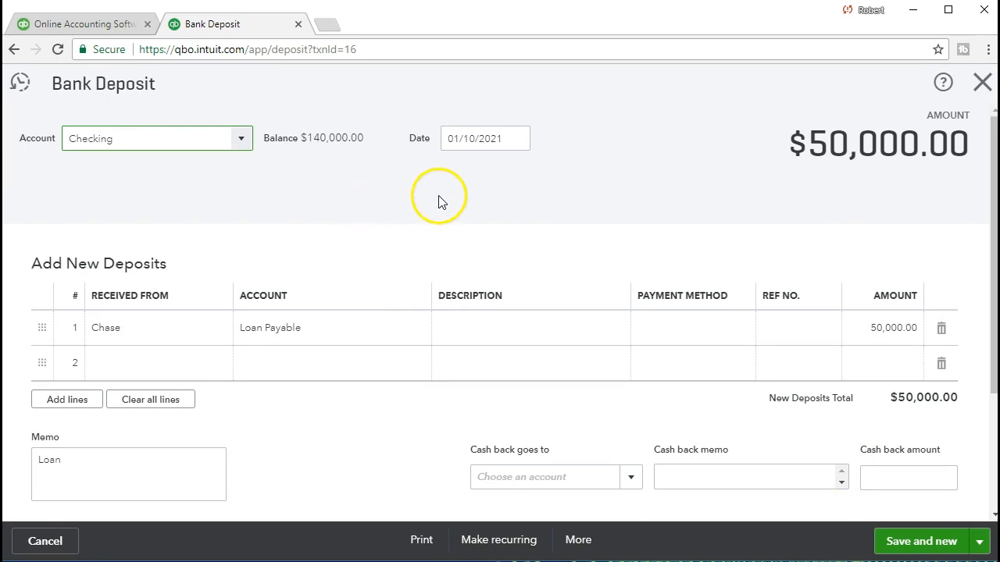
pyautogui.click(982, 84)
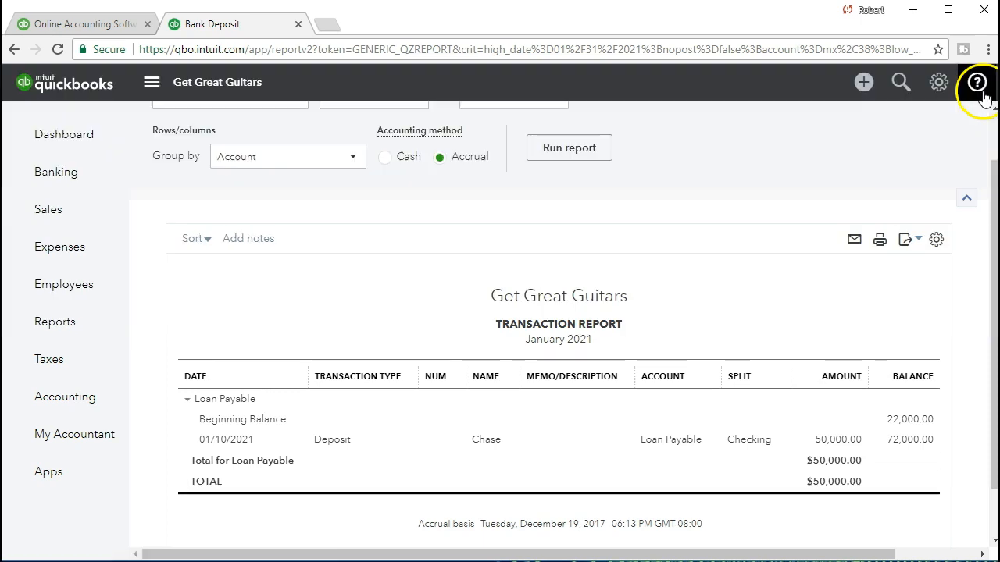
pyautogui.scroll(2, 295, 332)
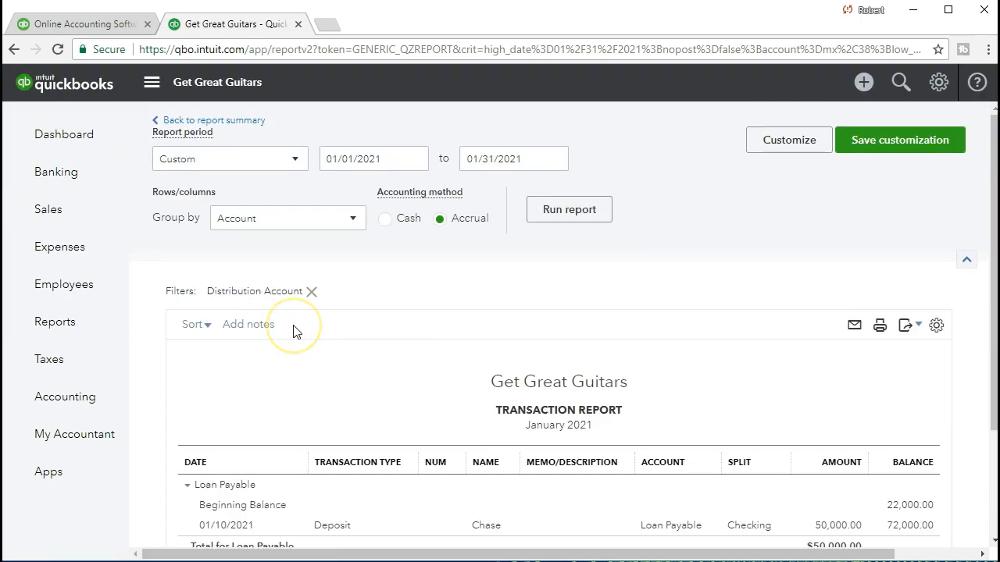
pyautogui.click(237, 123)
# Review the equity section and open the transaction report behind the Owner's Investment balance.
pyautogui.scroll(-10, 302, 235)
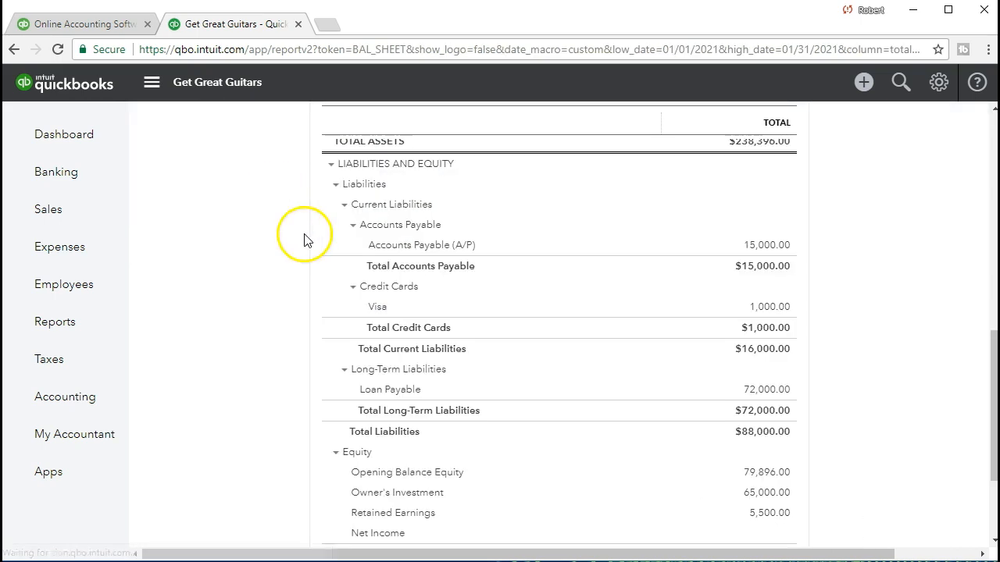
pyautogui.scroll(-1, 402, 455)
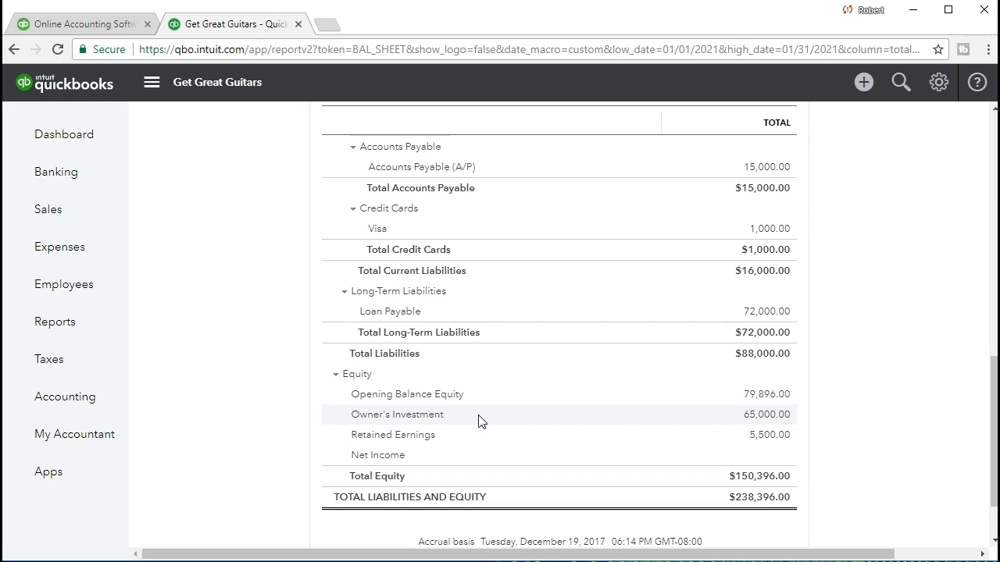
pyautogui.click(755, 403)
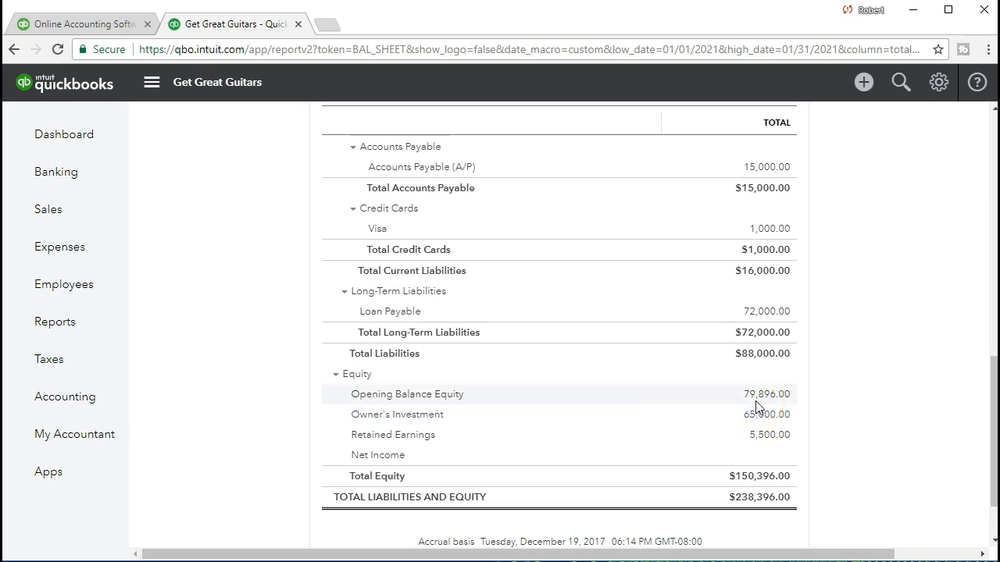
pyautogui.click(758, 423)
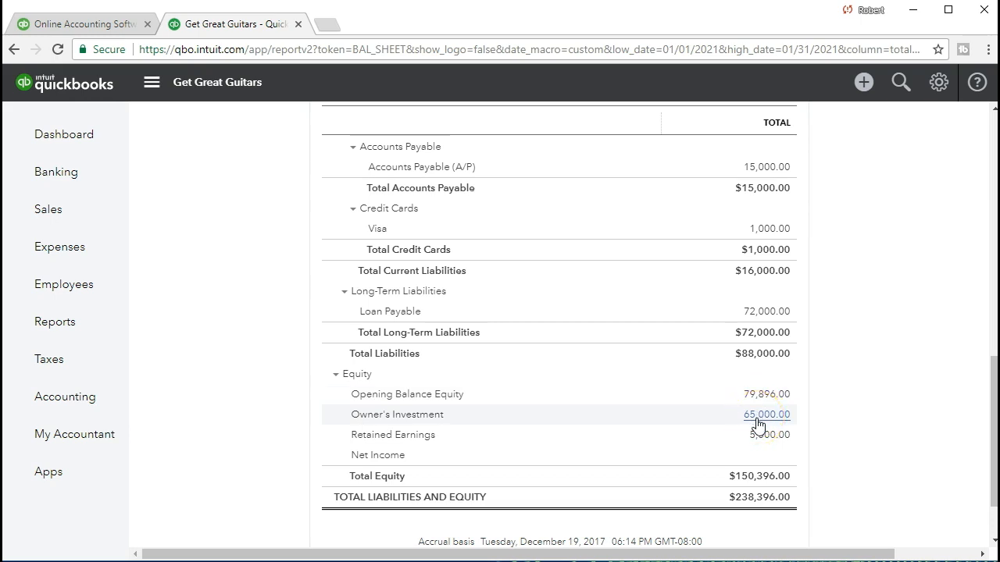
pyautogui.click(738, 422)
pyautogui.click(746, 420)
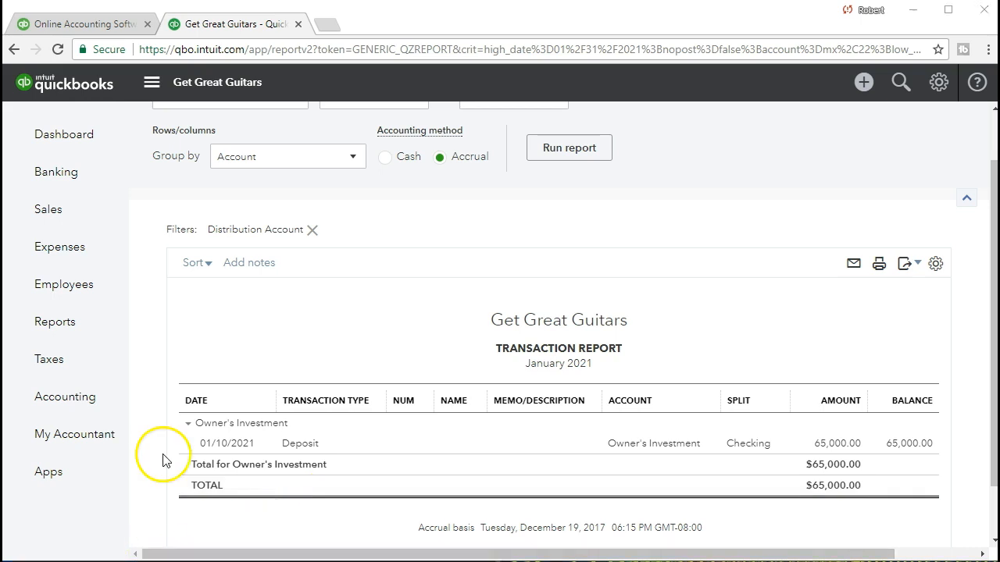
pyautogui.scroll(2, 162, 460)
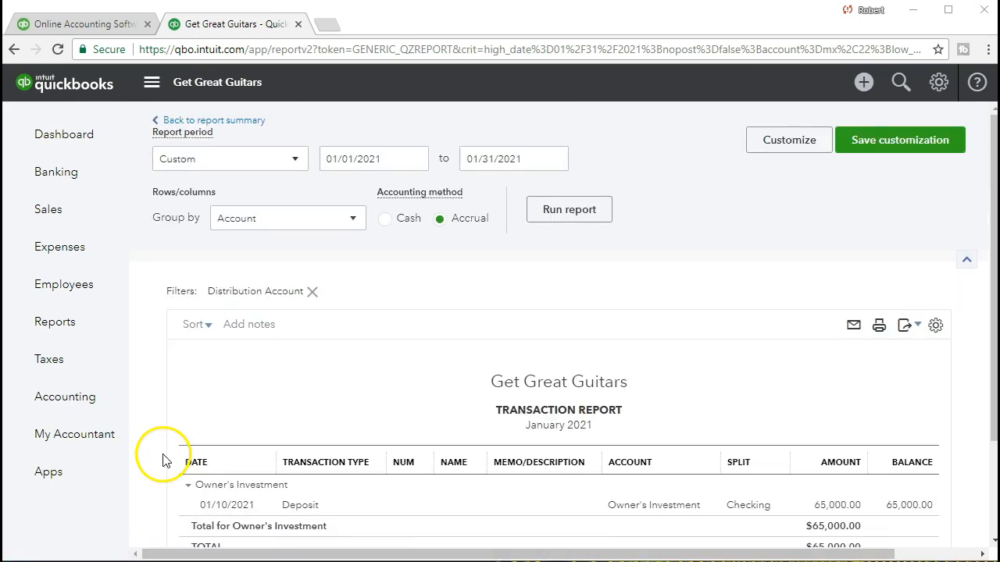
# Return from the Owner's Investment transaction report to the Balance Sheet and review its lower sections.
pyautogui.click(232, 127)
pyautogui.scroll(-8, 268, 351)
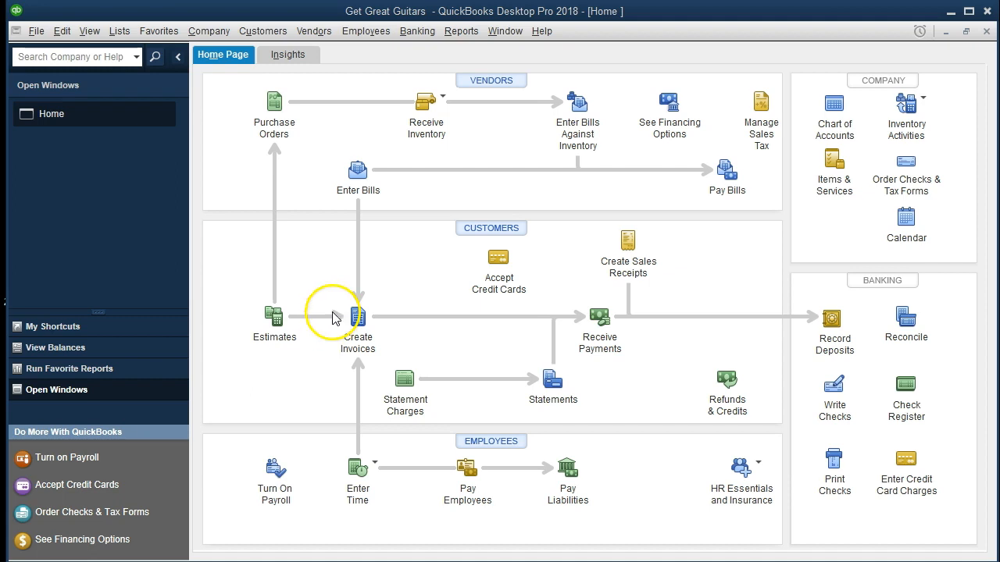
# Switch to QuickBooks Desktop and open the register for the Checking account.
pyautogui.click(415, 33)
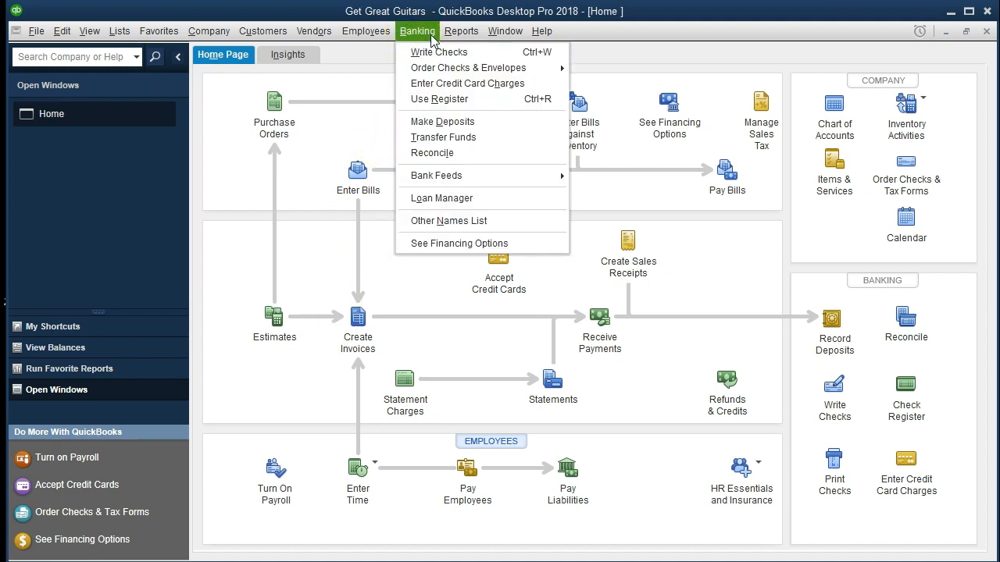
pyautogui.click(488, 99)
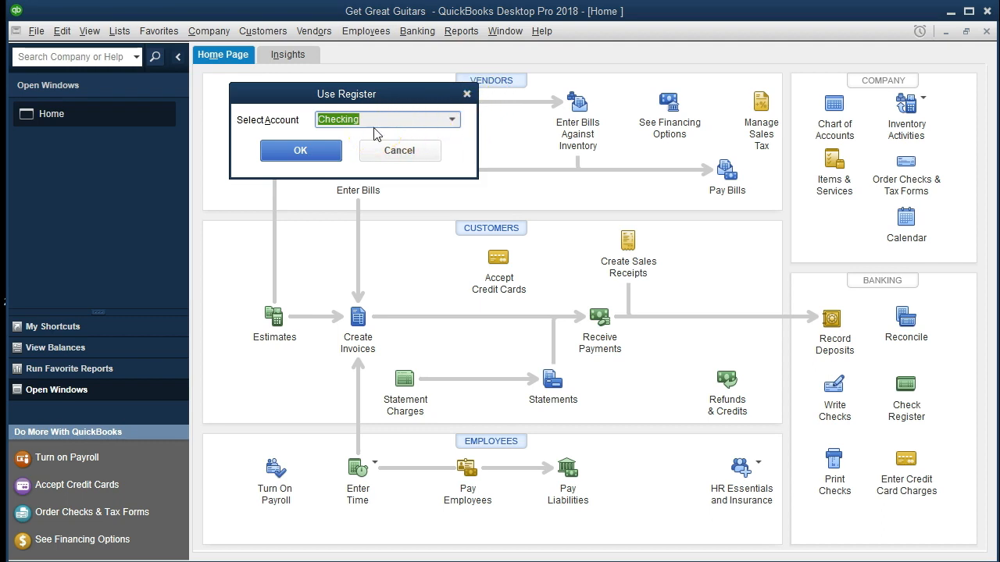
pyautogui.click(452, 119)
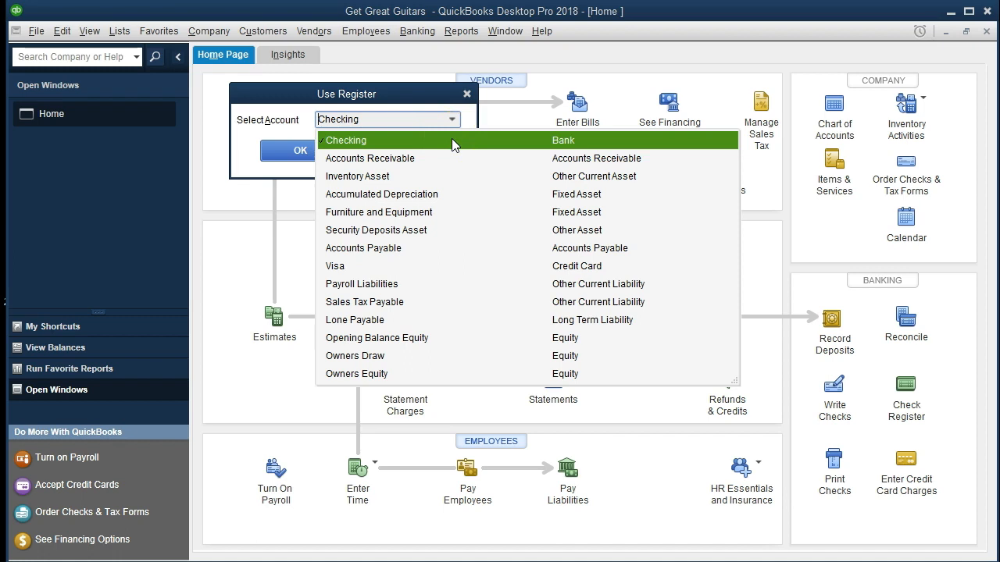
pyautogui.click(451, 141)
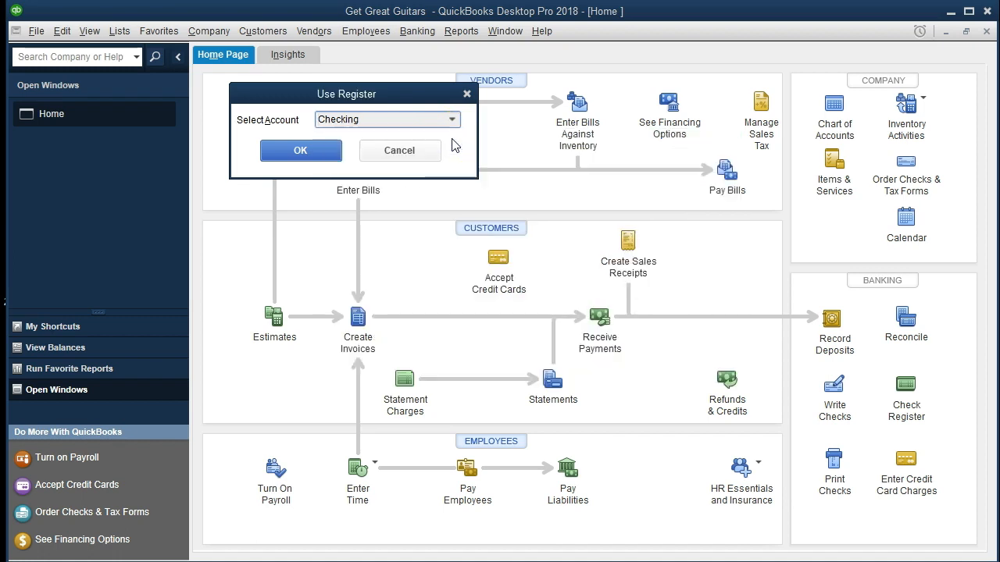
pyautogui.click(330, 152)
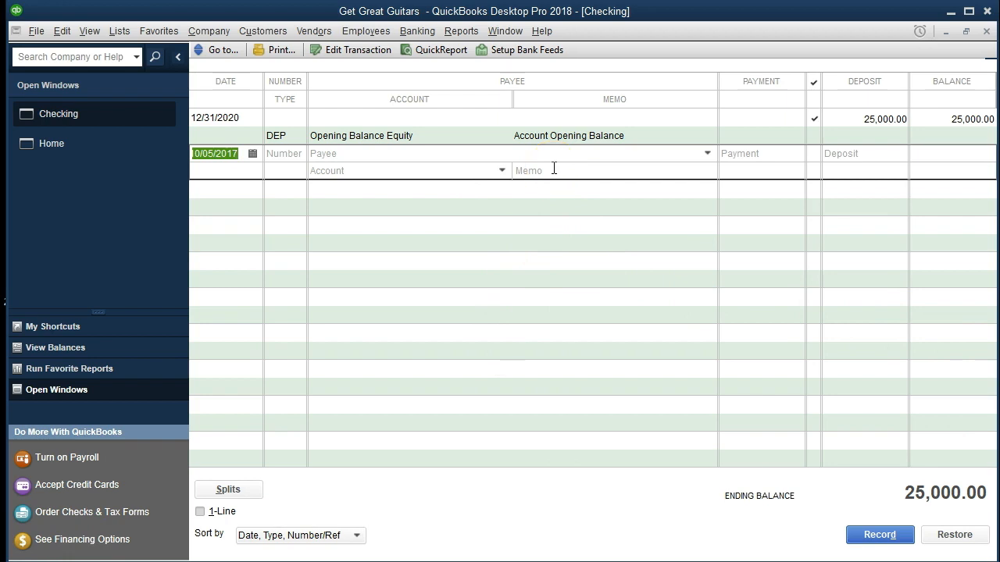
# Date the new Checking register entry 01/10/2021 and set its number to DEP.
pyautogui.click(287, 155)
pyautogui.click(293, 205)
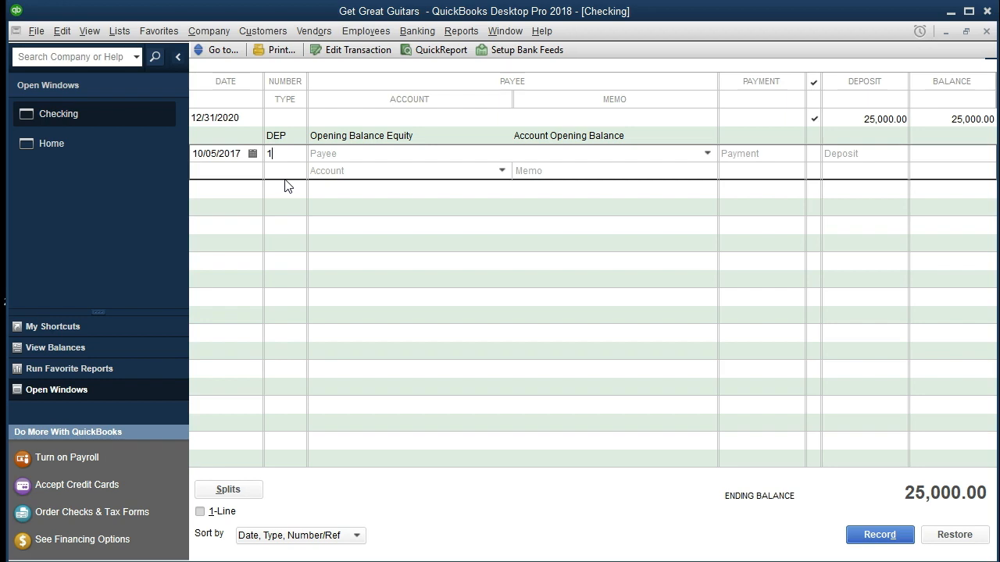
pyautogui.click(203, 153)
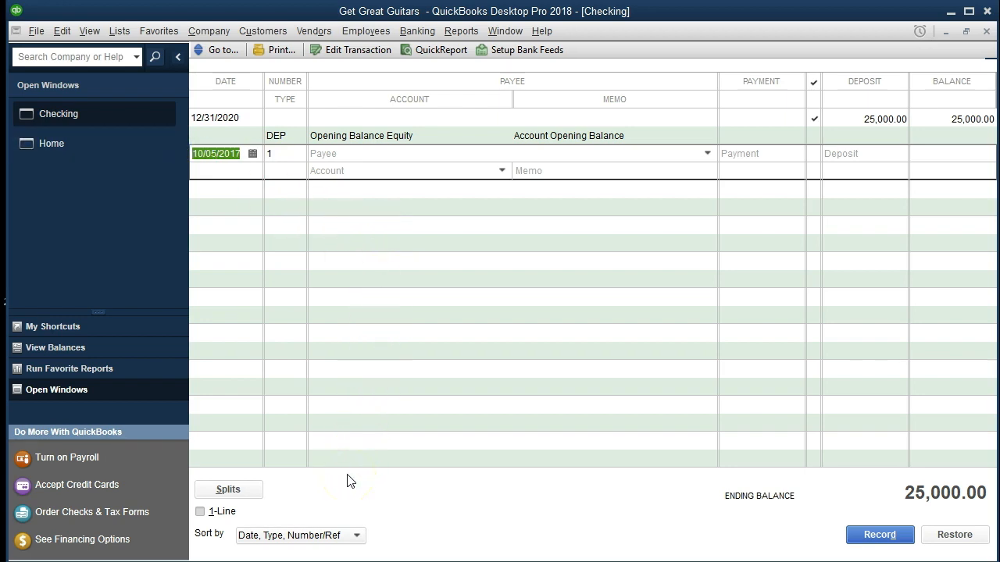
pyautogui.write('0110')
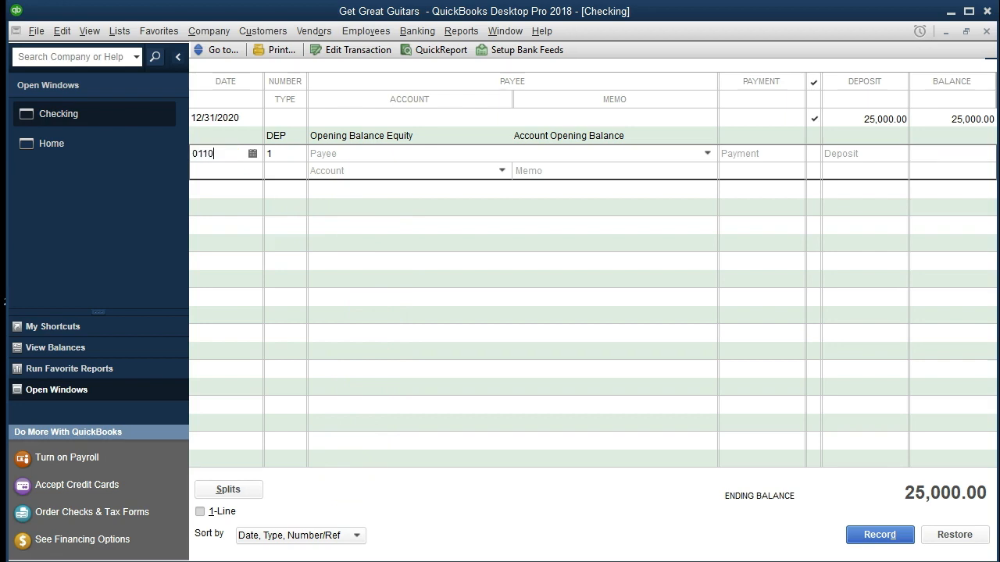
pyautogui.write('2')
pyautogui.press('BackSpace')
pyautogui.write('21')
pyautogui.press('Tab')
pyautogui.click(342, 502)
pyautogui.press('Tab')
pyautogui.click(294, 154)
pyautogui.press('BackSpace')
pyautogui.write('DEP')
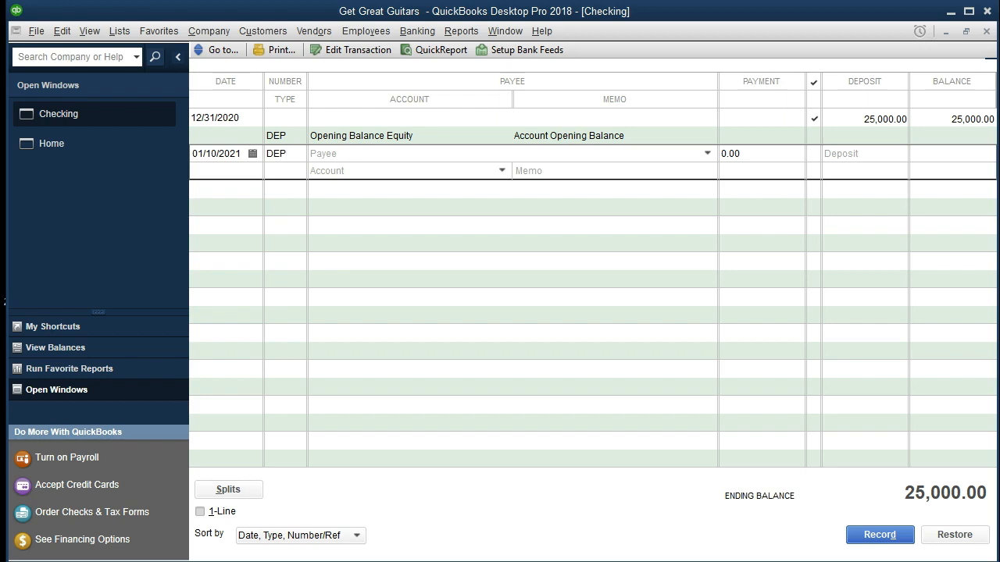
# Enter 65,000 as the deposit amount of the new entry, leaving the payee blank.
pyautogui.press('Tab')
pyautogui.press('Tab')
pyautogui.press('Tab')
pyautogui.press('Tab')
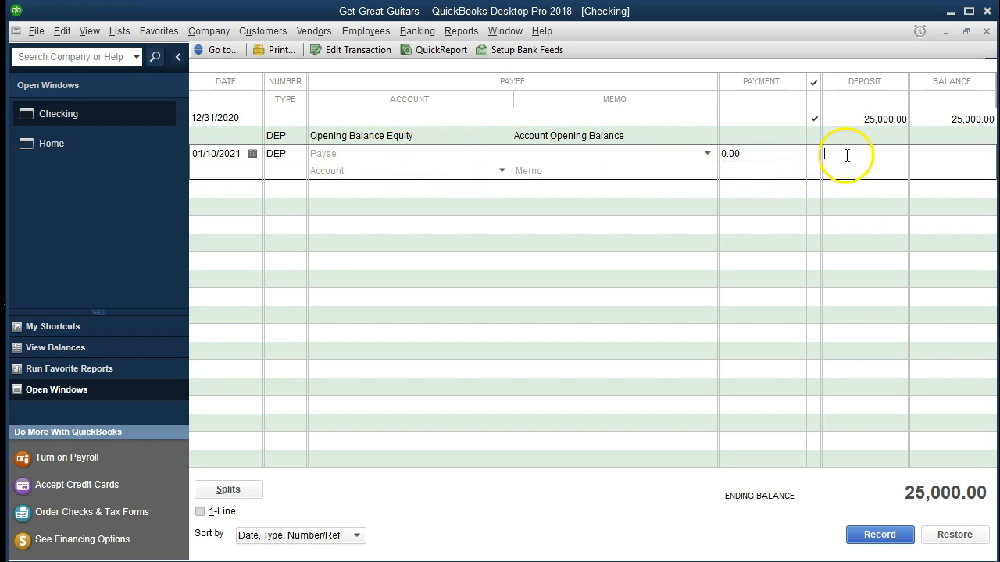
pyautogui.click(791, 158)
pyautogui.click(852, 157)
pyautogui.write('65000')
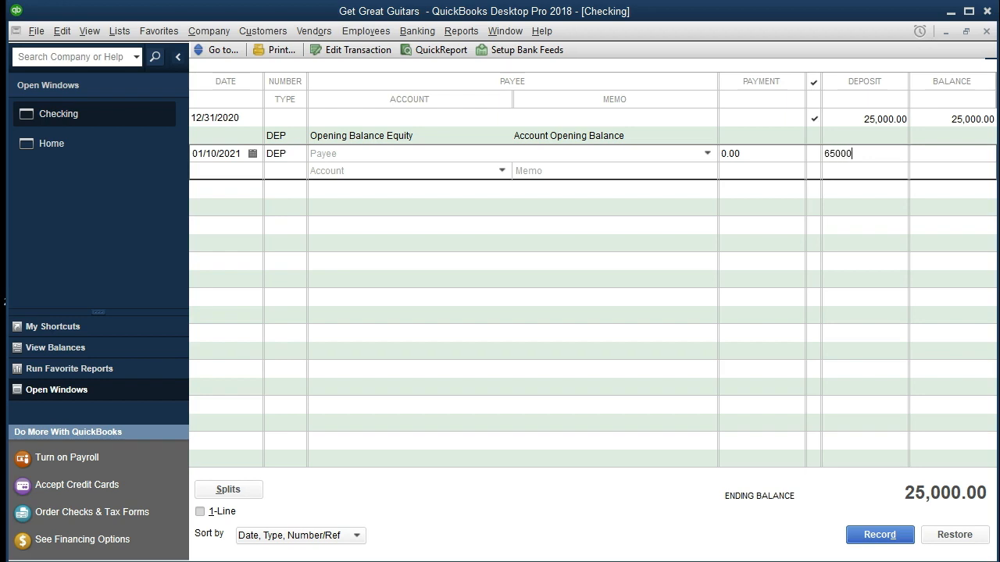
# Assign the 65,000 deposit to the Owners Equity account and add the memo "Owner investment".
pyautogui.click(341, 168)
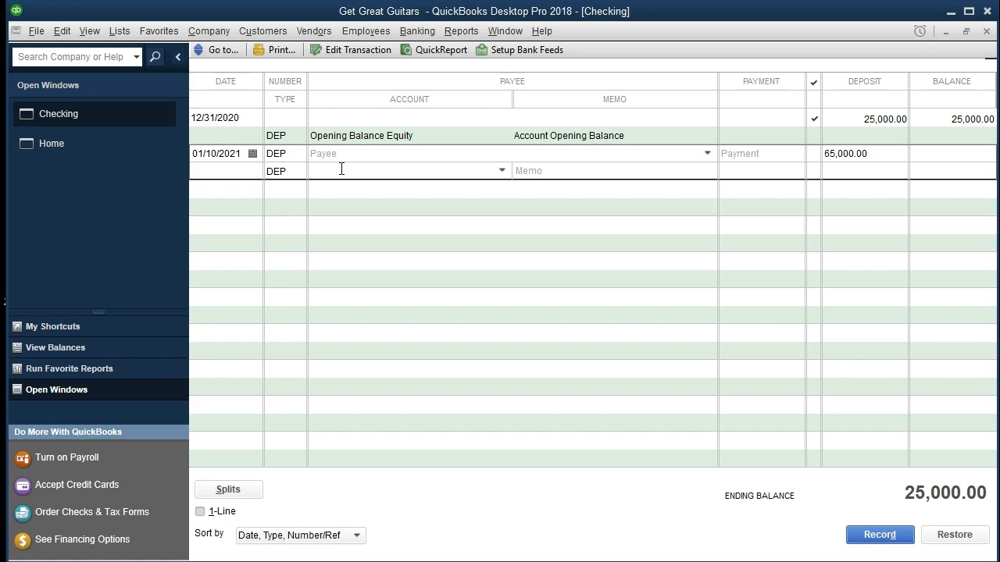
pyautogui.click(502, 171)
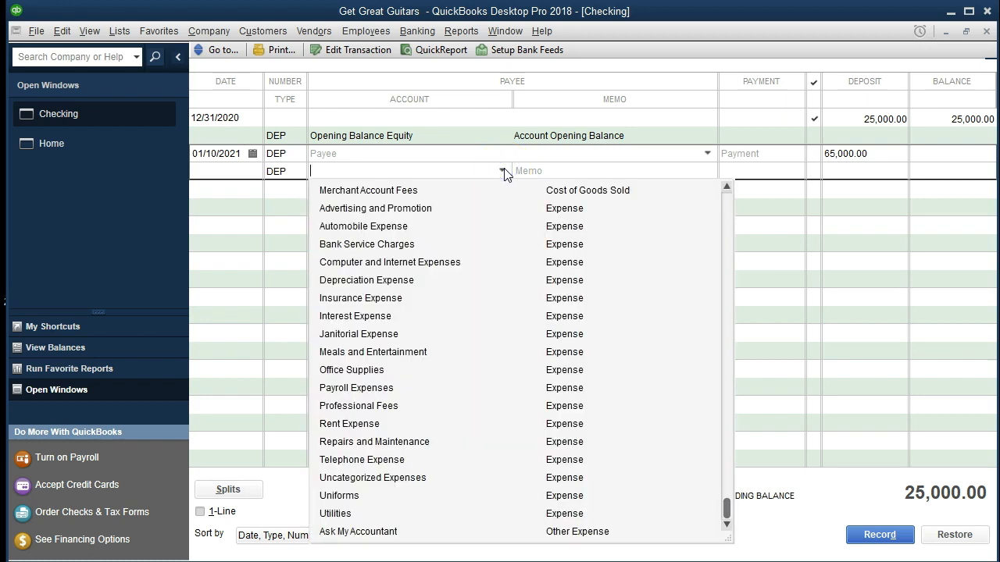
pyautogui.scroll(2, 492, 328)
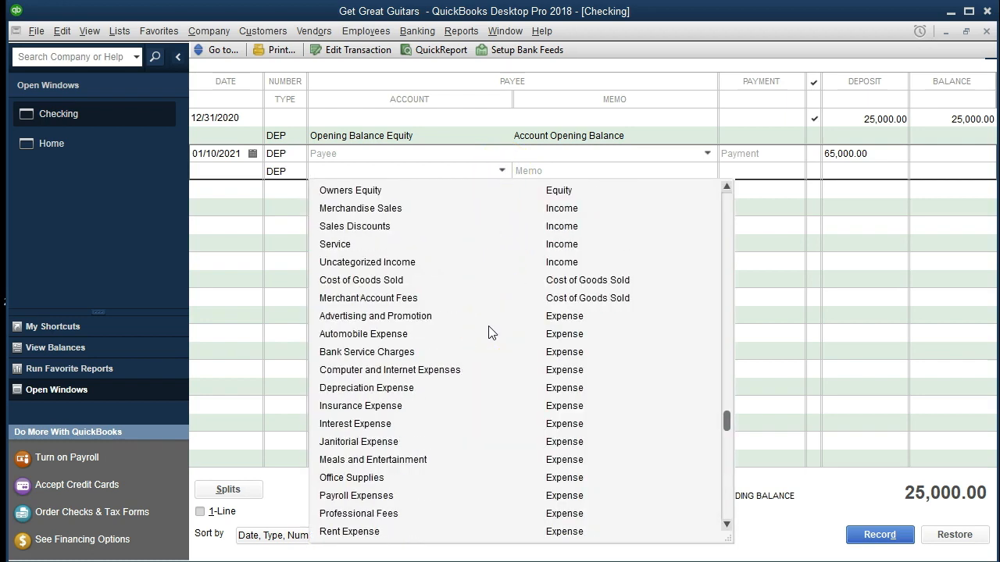
pyautogui.scroll(1, 491, 332)
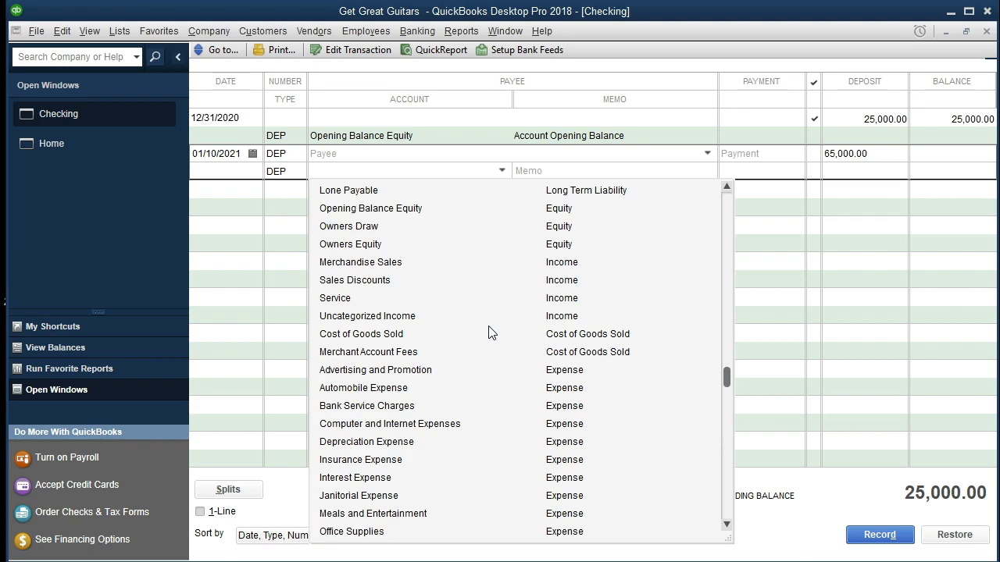
pyautogui.scroll(1, 491, 332)
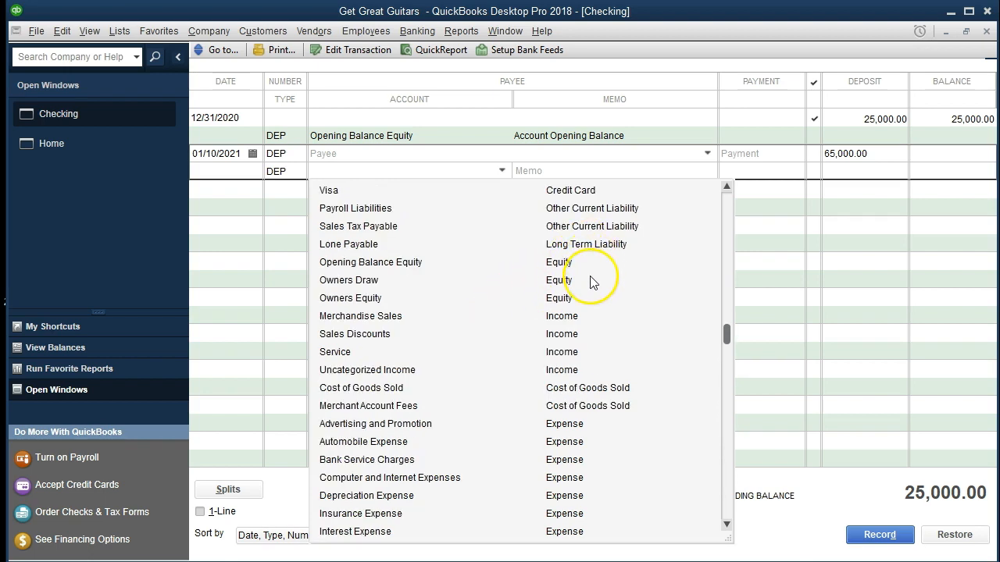
pyautogui.click(589, 302)
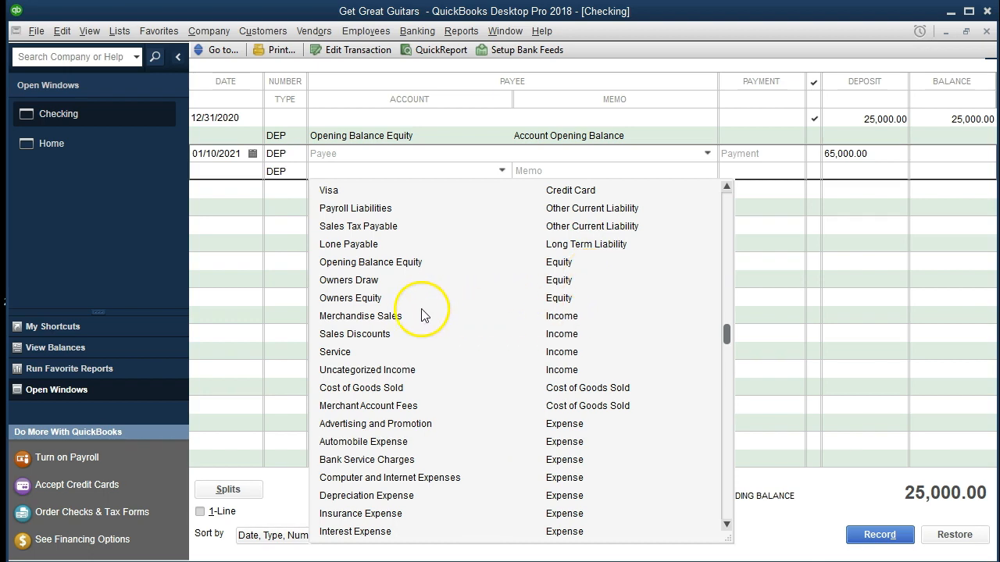
pyautogui.click(351, 301)
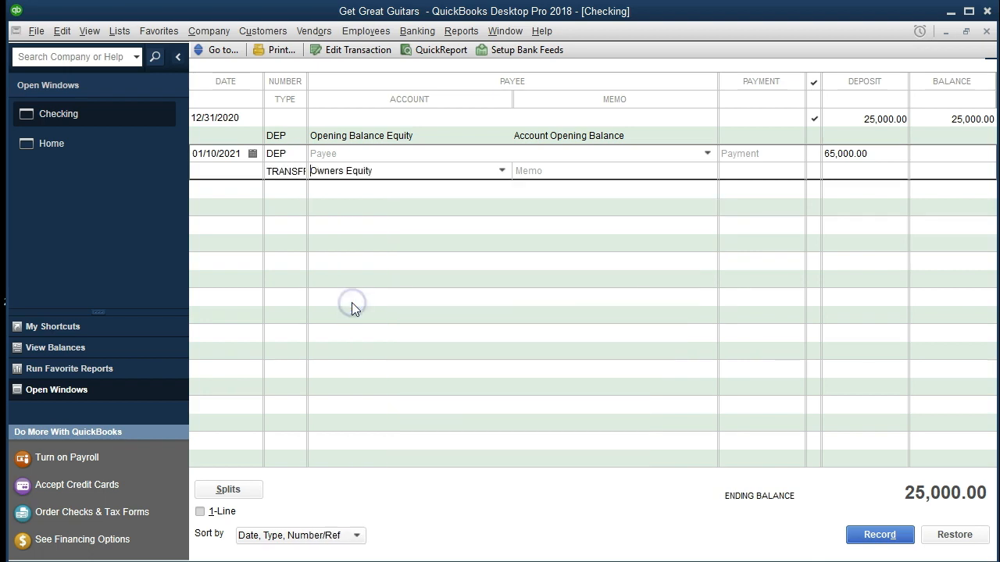
pyautogui.press('Tab')
pyautogui.write('Owner investment')
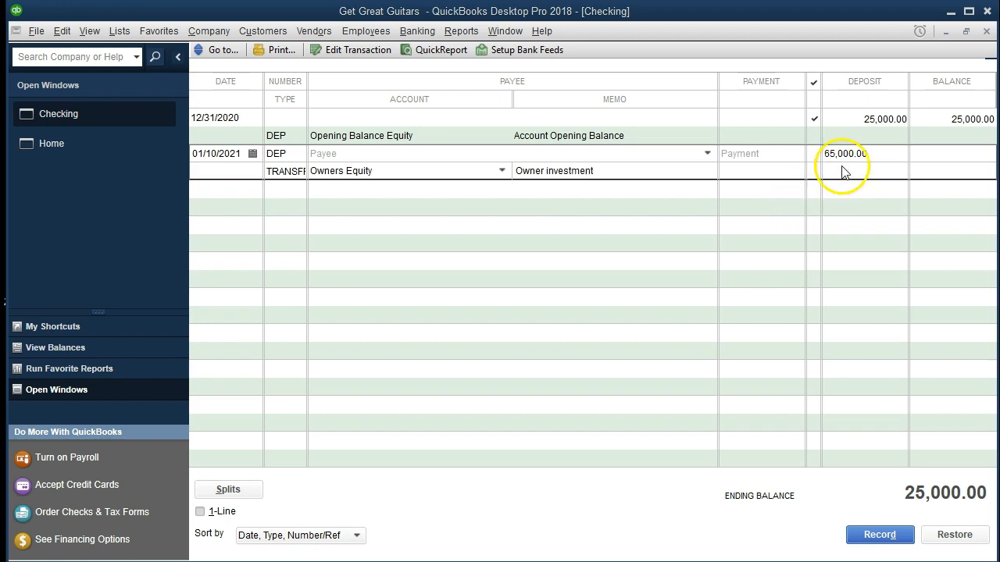
# Record the owner investment deposit, accepting the posting to the Retained Earnings account.
pyautogui.click(869, 154)
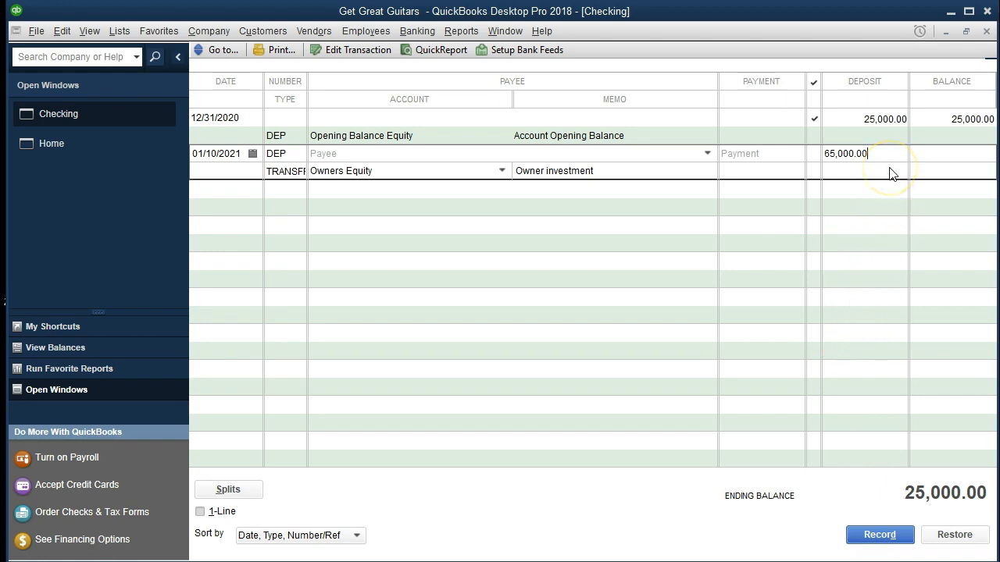
pyautogui.press('Return')
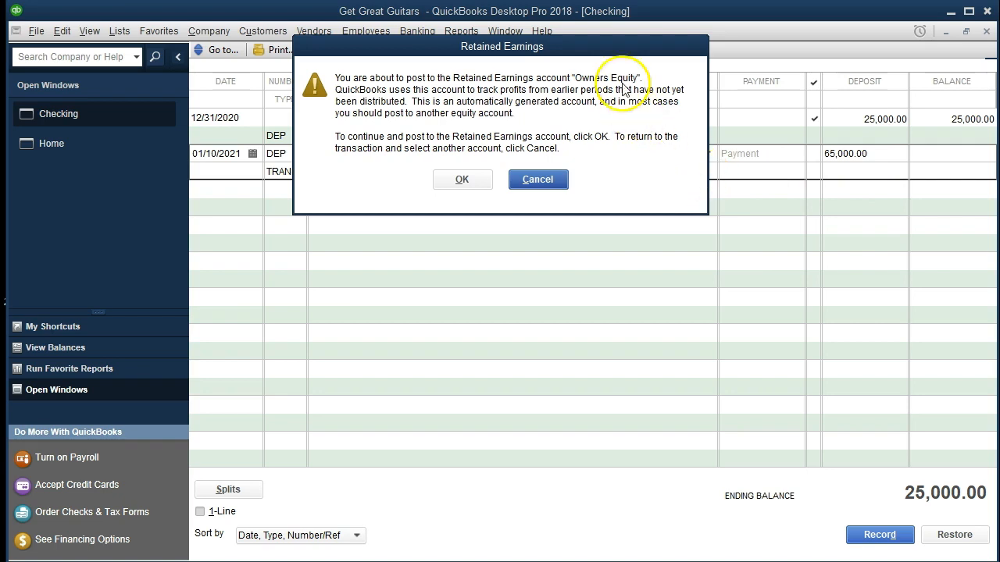
pyautogui.moveTo(601, 49); pyautogui.dragTo(606, 212)
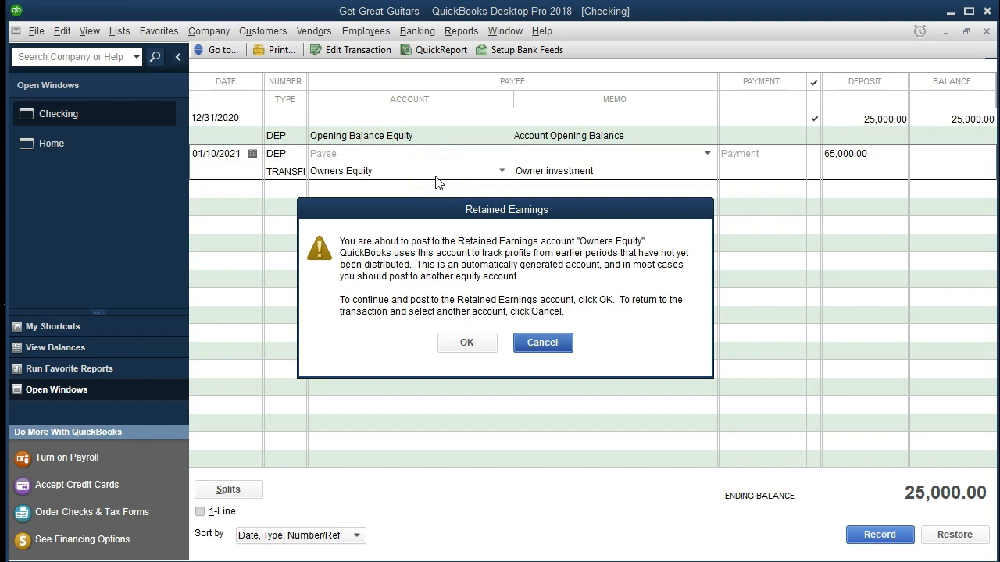
pyautogui.click(461, 342)
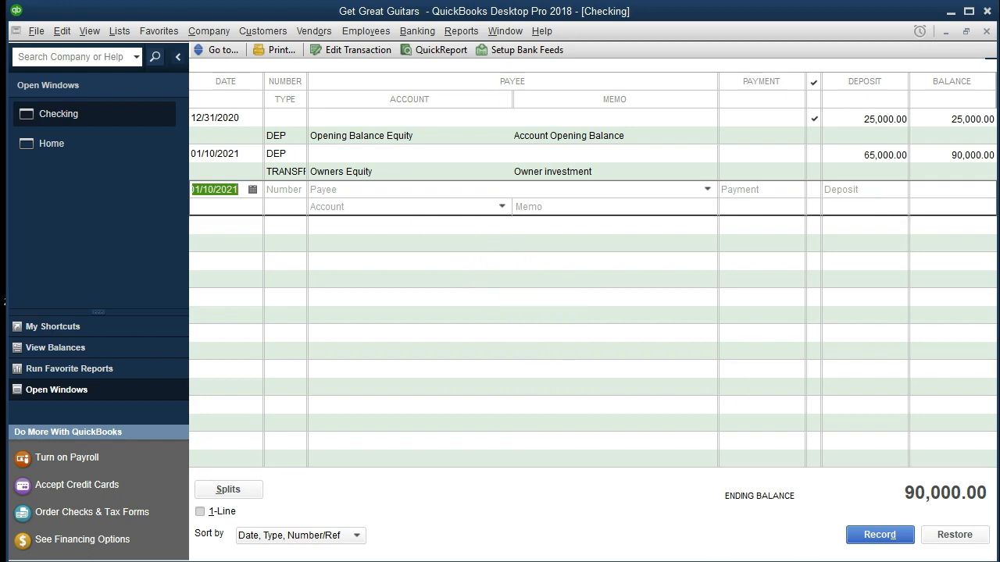
# Begin the second register entry, keeping the date 01/10/2021 and setting its number to Dep.
pyautogui.hotkey('alt', 'Tab')
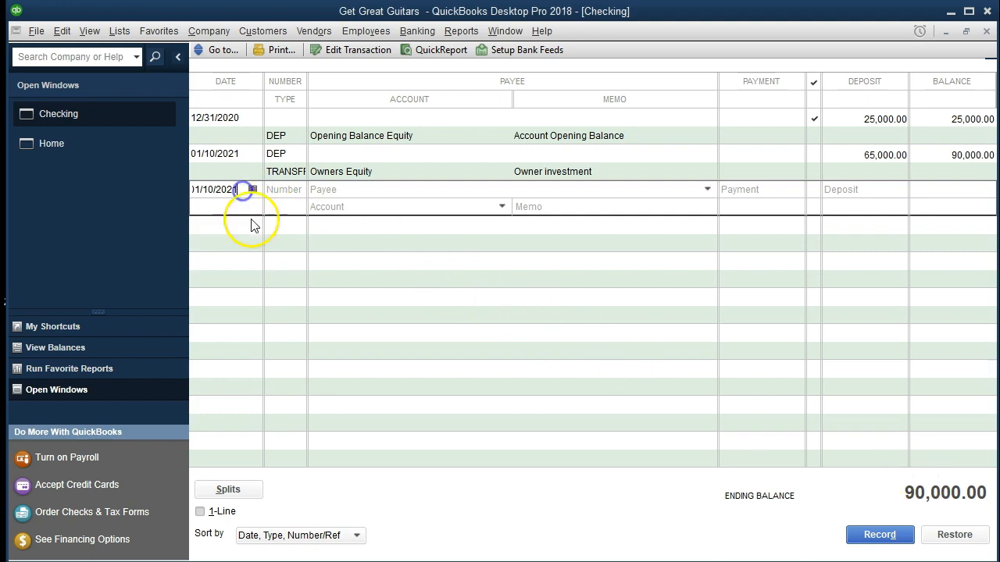
pyautogui.press('Tab')
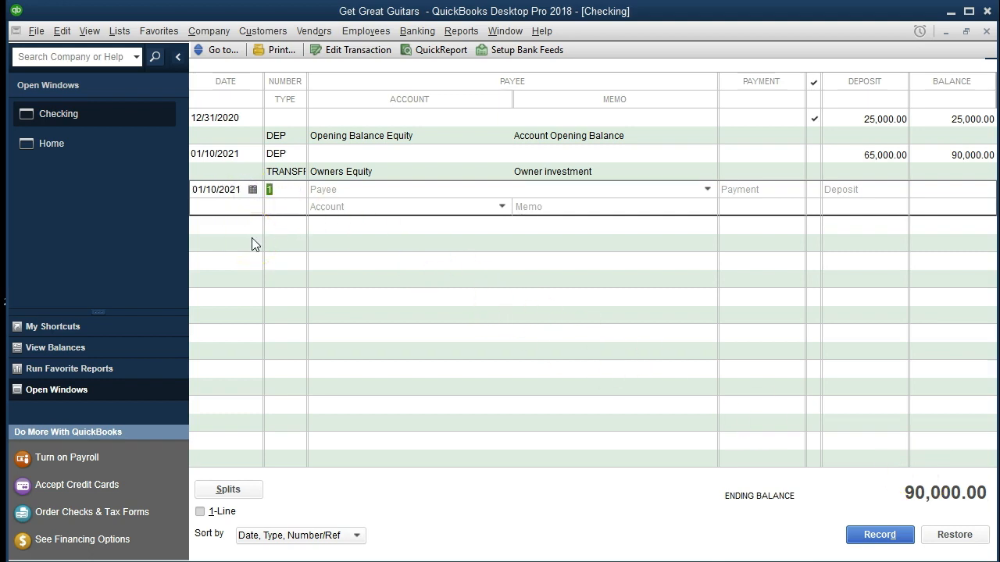
pyautogui.write('Dep')
pyautogui.press('Tab')
# Set the entry's payee to Chase and quick-add it to the name list with the type Other.
pyautogui.click(345, 189)
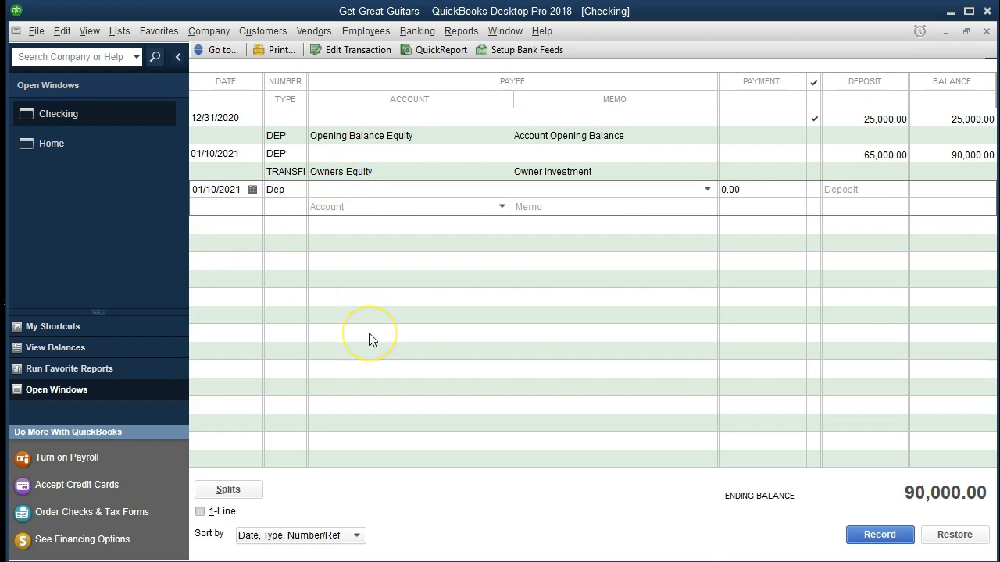
pyautogui.write('Chase')
pyautogui.press('Tab')
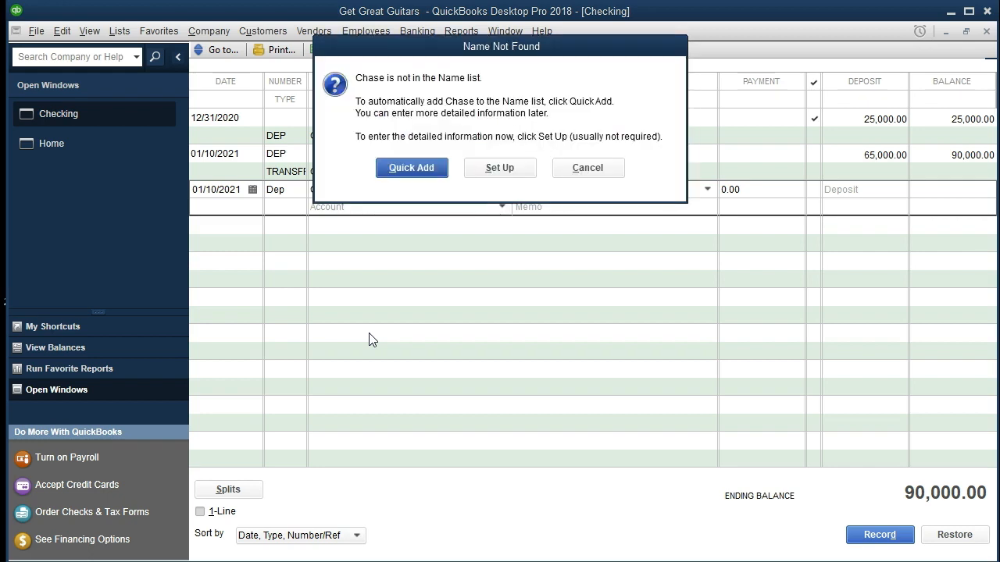
pyautogui.click(412, 169)
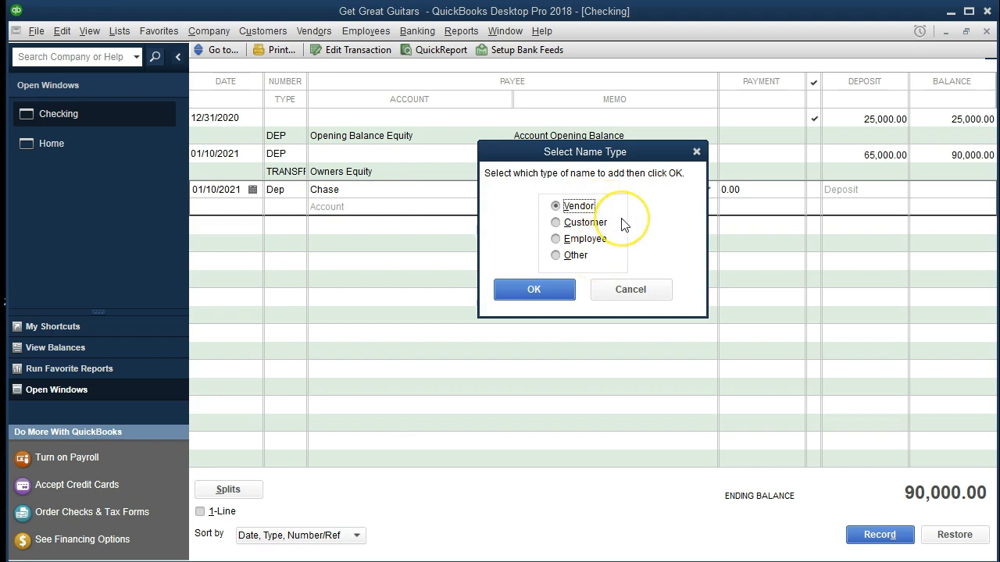
pyautogui.click(555, 255)
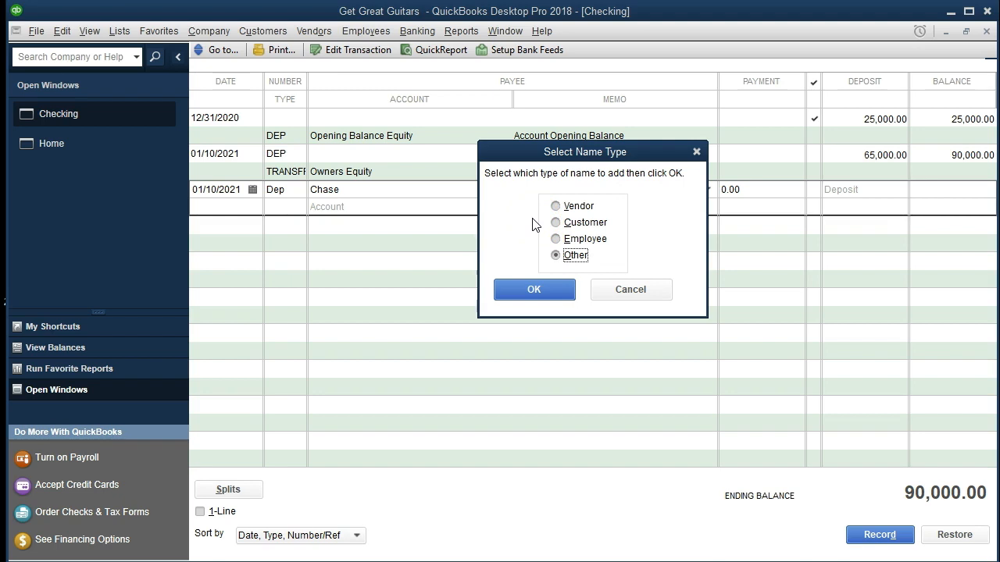
pyautogui.click(506, 291)
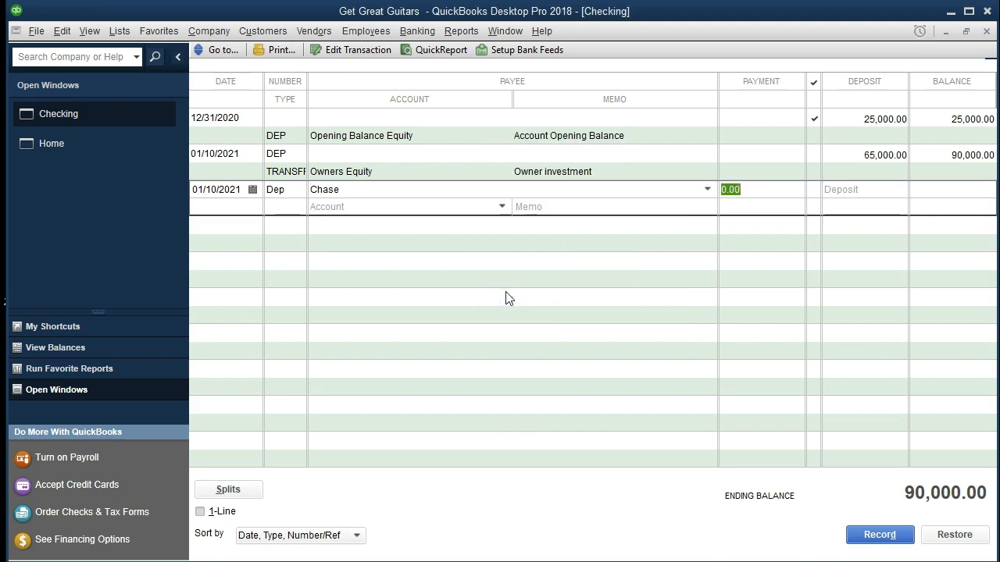
# Enter 50,000 as the deposit amount of the Chase entry.
pyautogui.press('Tab')
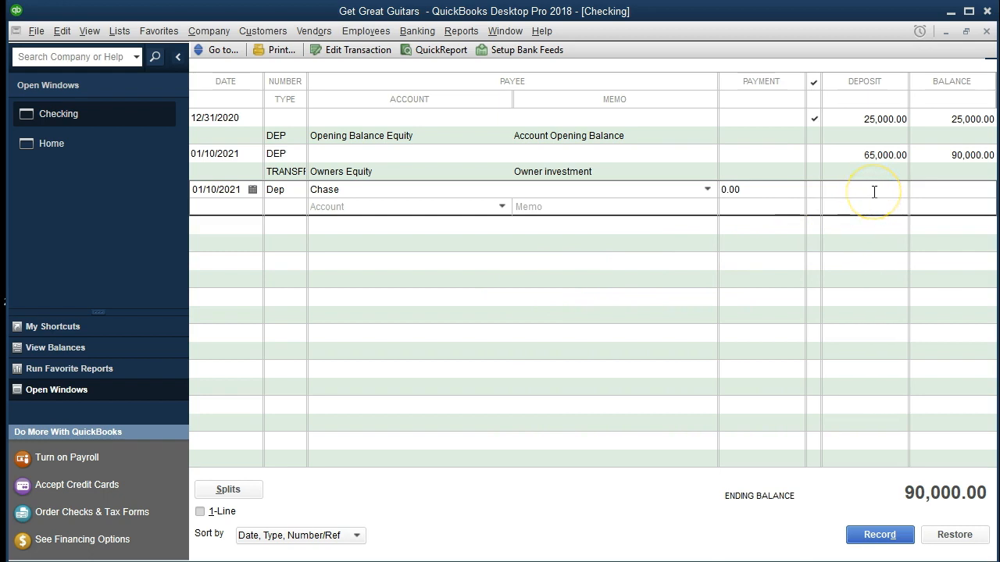
pyautogui.click(859, 295)
pyautogui.write('50000')
pyautogui.press('Tab')
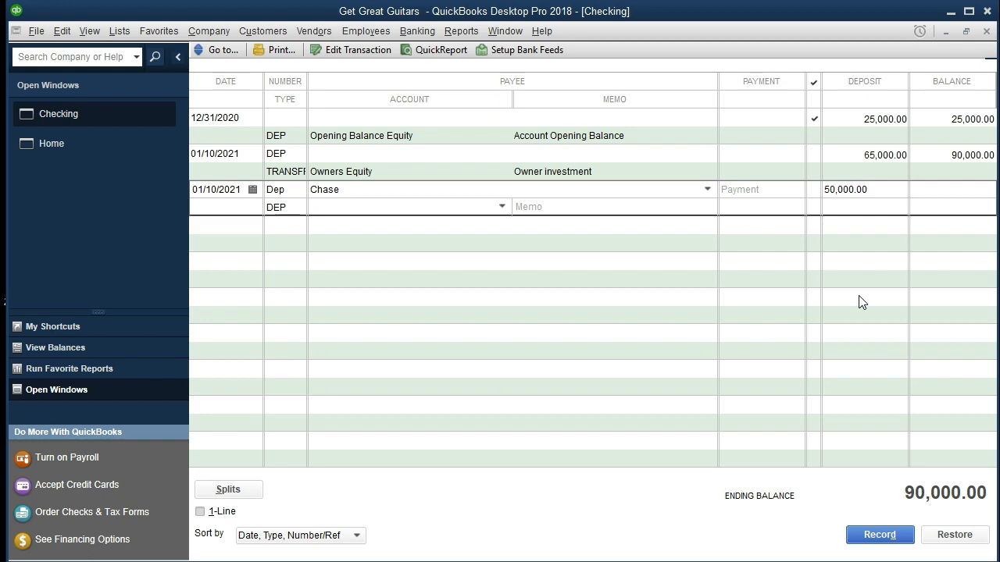
# Post the Chase deposit to the Loan Payable account with the memo "Take out loan" and record it.
pyautogui.click(352, 232)
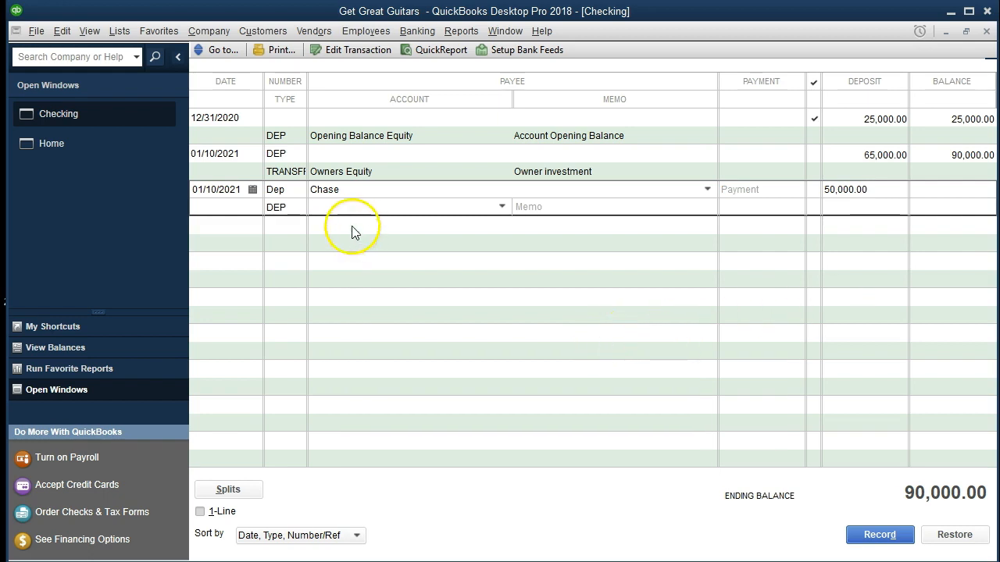
pyautogui.click(334, 207)
pyautogui.write('Loan Payable')
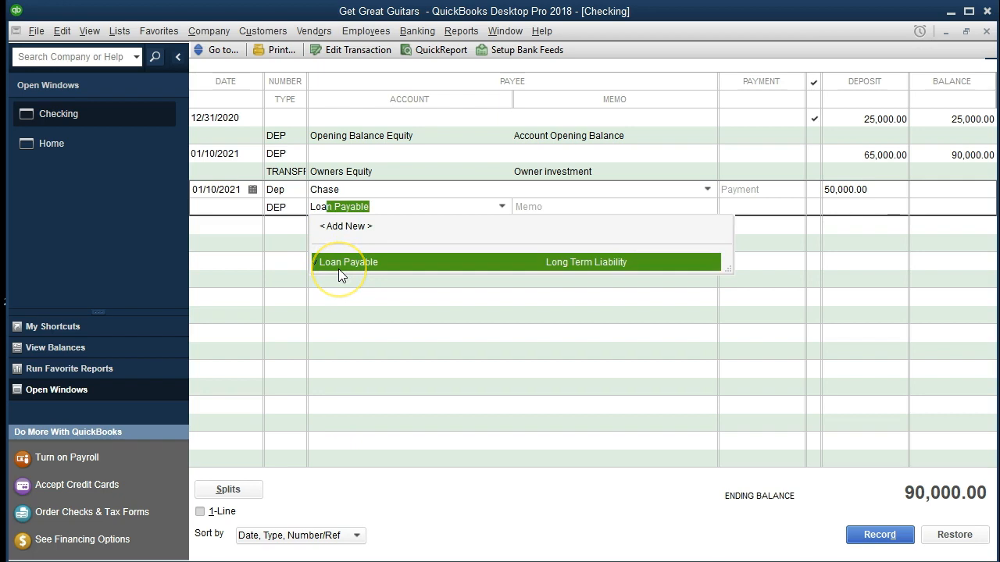
pyautogui.click(338, 269)
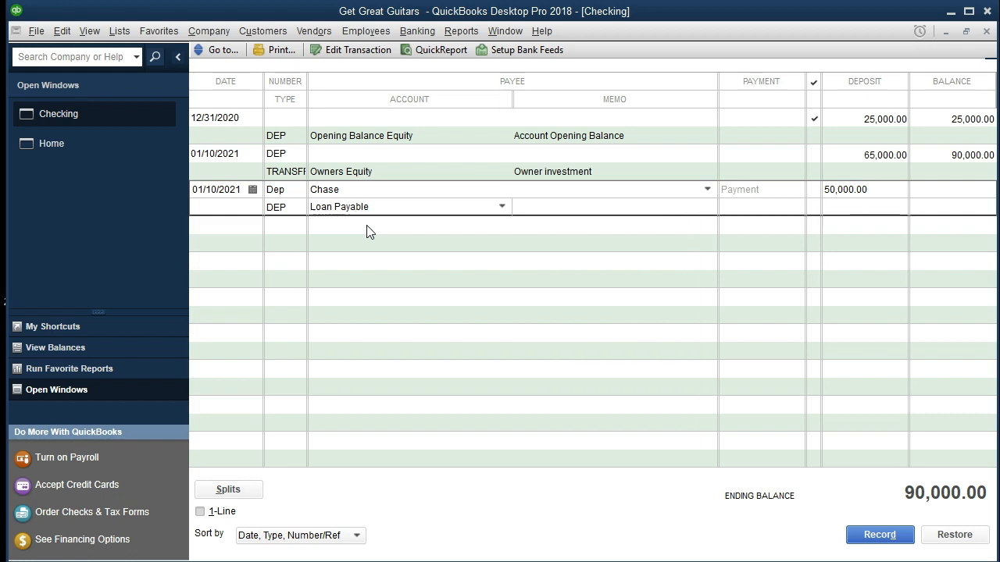
pyautogui.write('Take out loan')
pyautogui.press('Return')
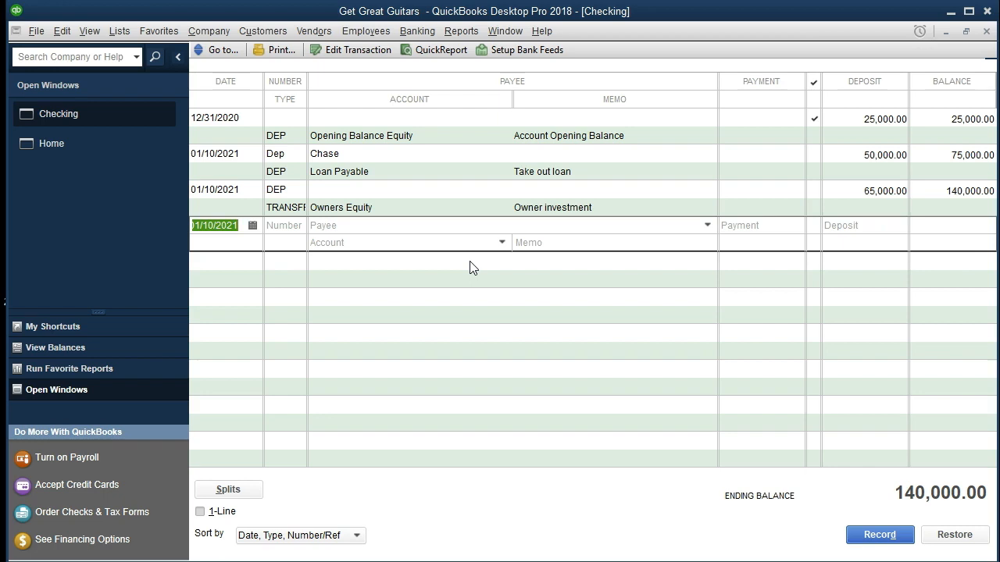
# Run the standard Balance Sheet report as of 12/31/2021.
pyautogui.click(470, 35)
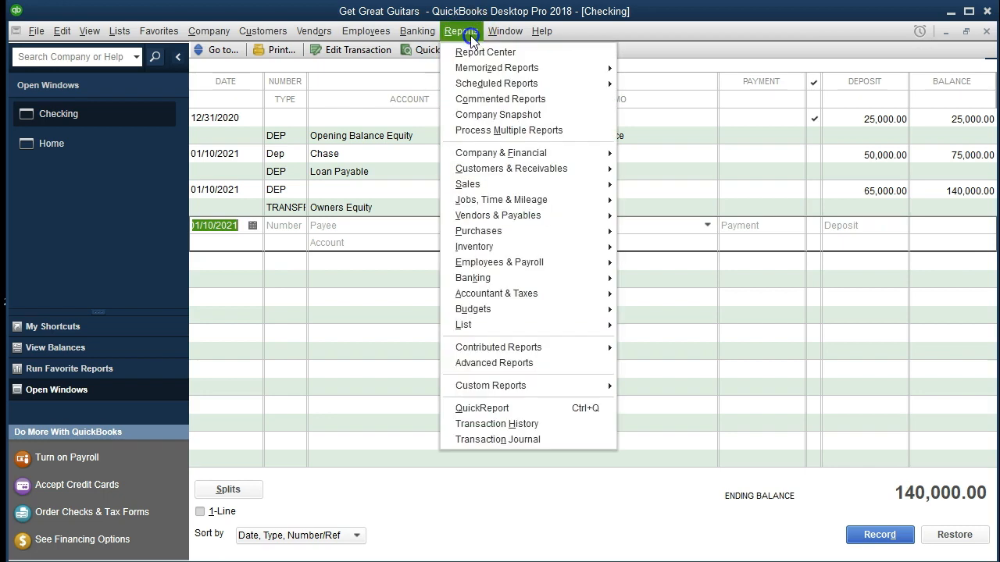
pyautogui.moveTo(470, 74)
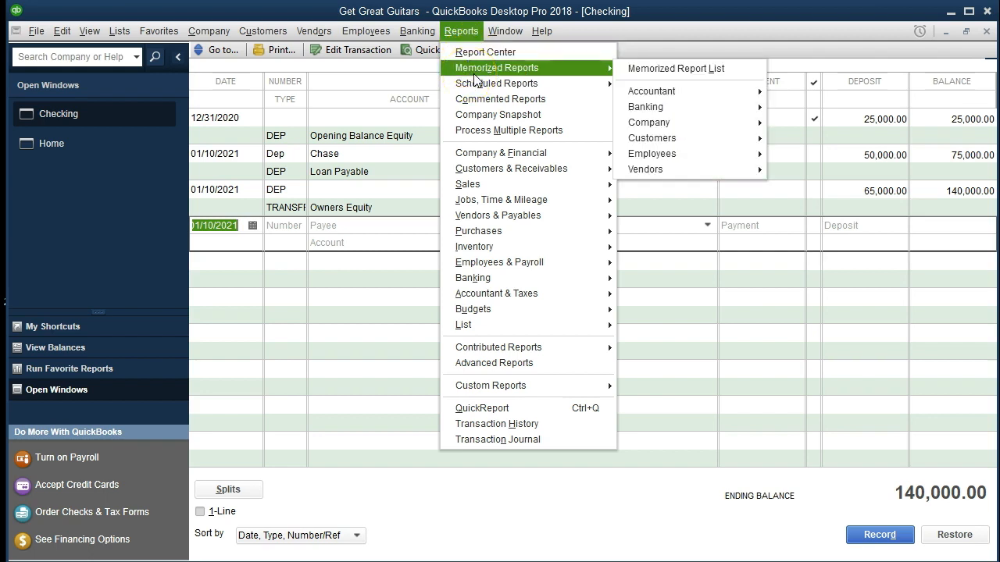
pyautogui.moveTo(587, 157)
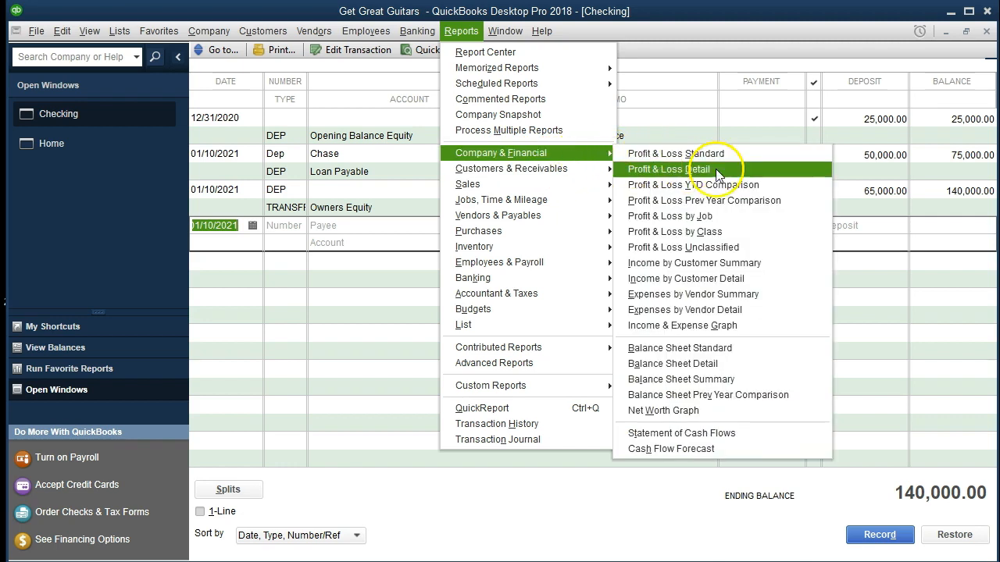
pyautogui.click(784, 357)
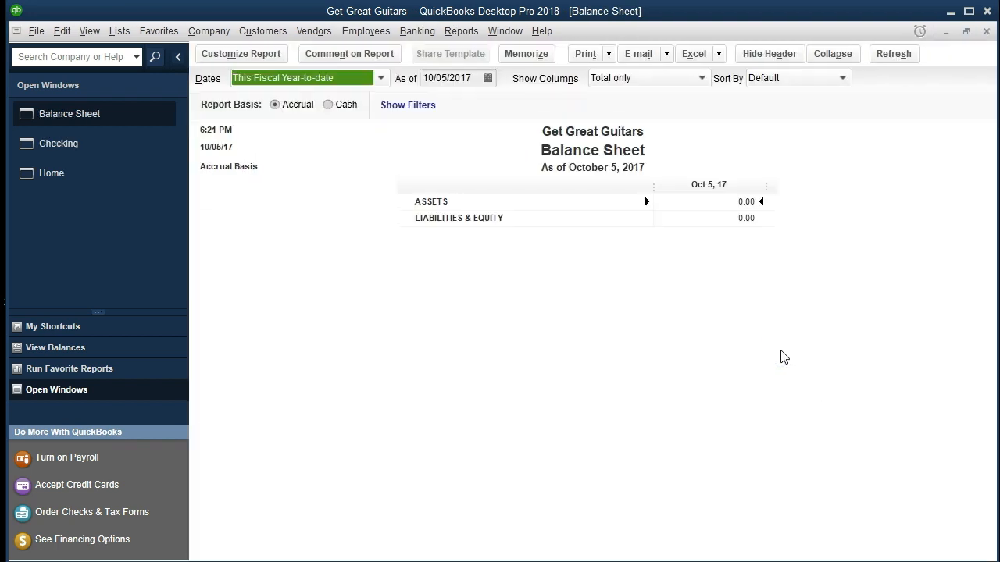
pyautogui.press('Tab')
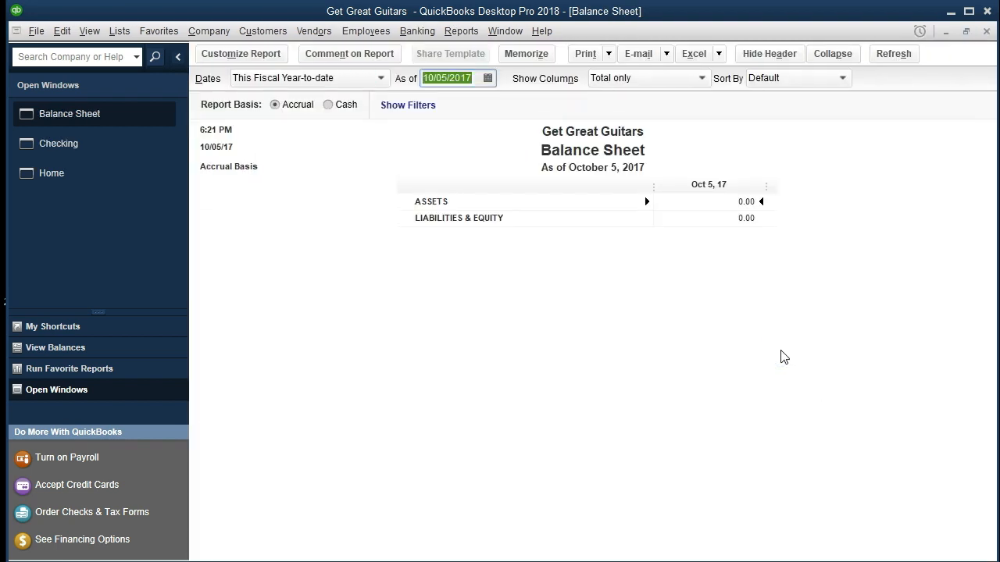
pyautogui.write('123121')
pyautogui.press('Tab')
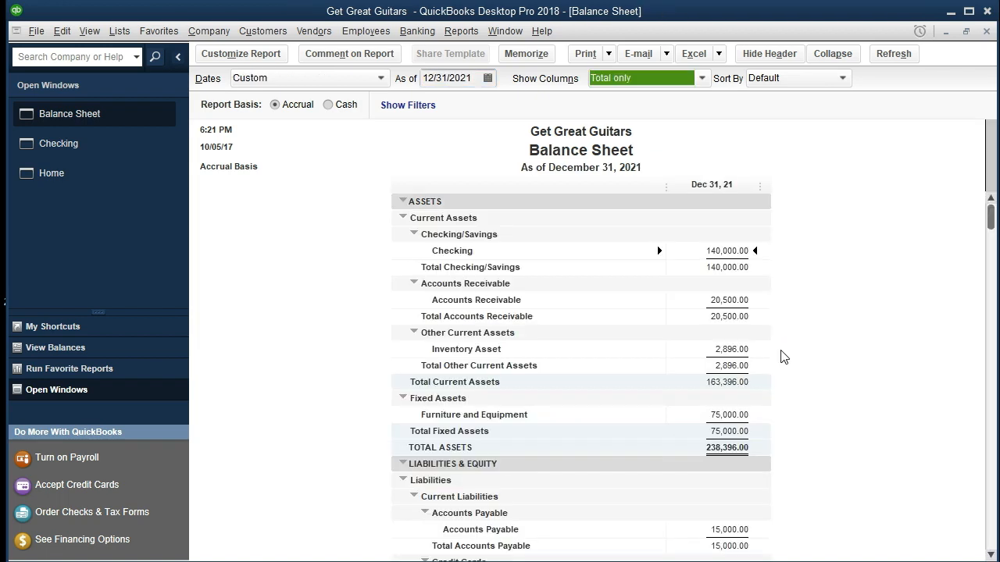
# Drill into the Checking balance, start the transaction detail at 01/01/2021, and widen the Memo column to show its full text.
pyautogui.scroll(-1, 801, 400)
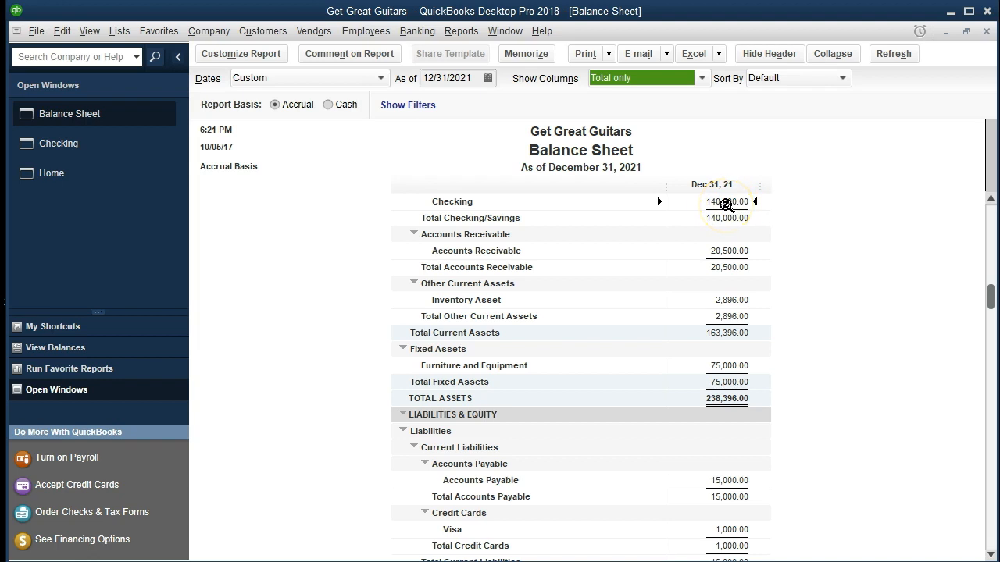
pyautogui.doubleClick(726, 203)
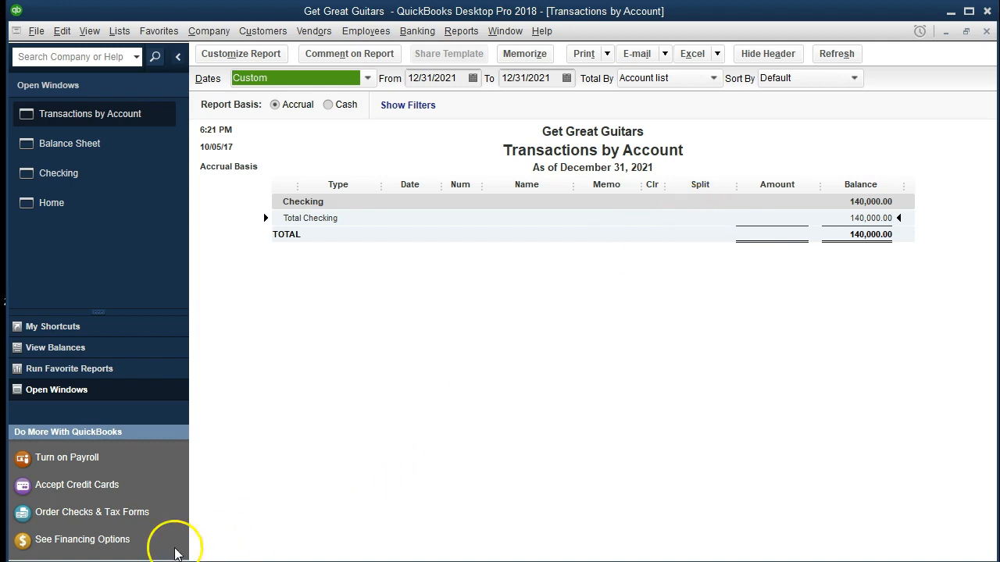
pyautogui.click(361, 292)
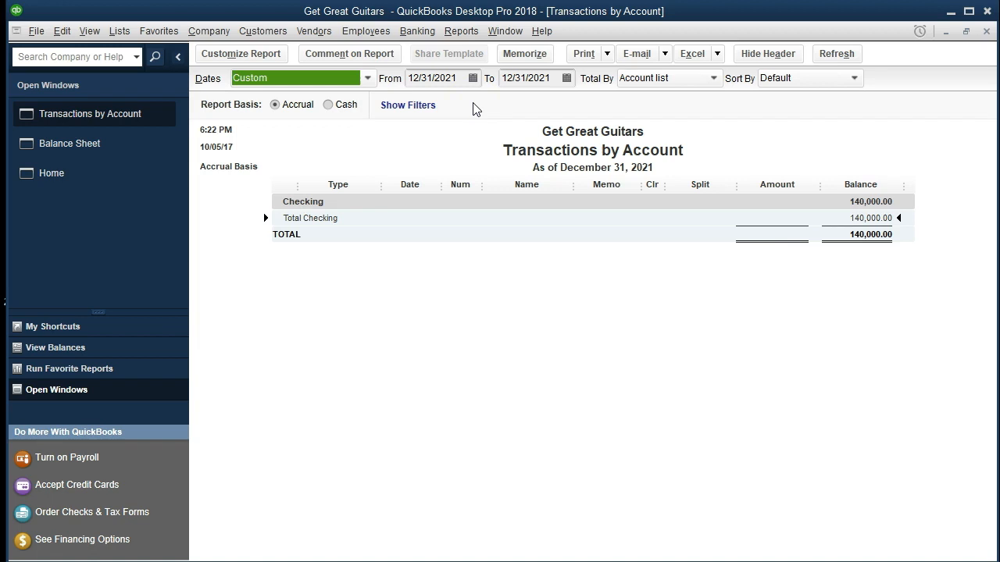
pyautogui.press('Tab')
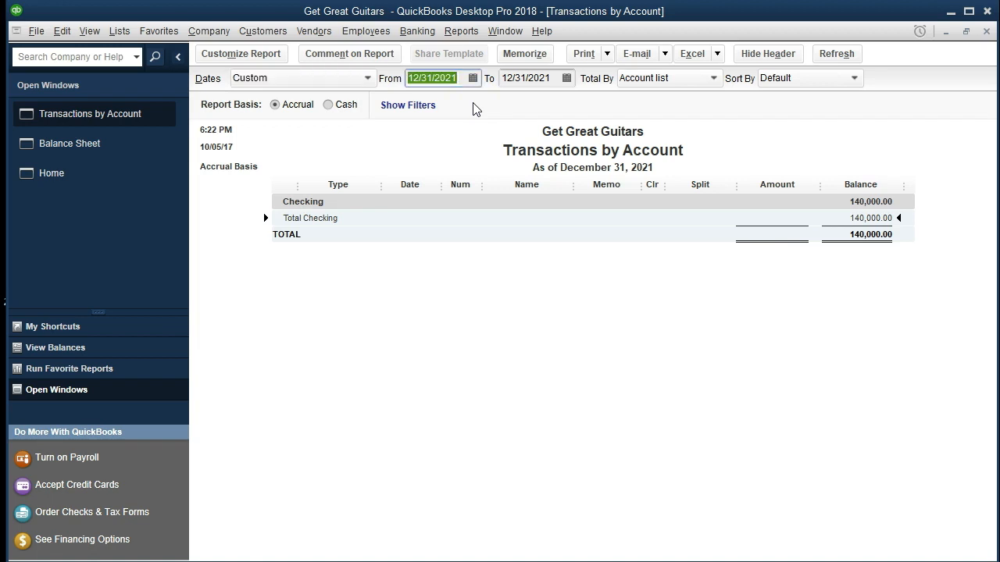
pyautogui.write('010121')
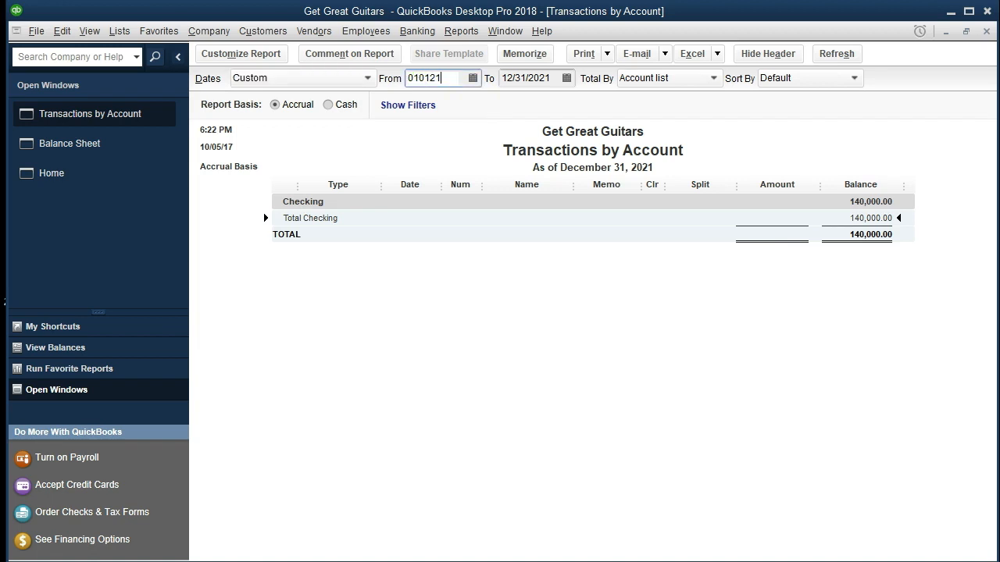
pyautogui.press('Tab')
pyautogui.press('Tab')
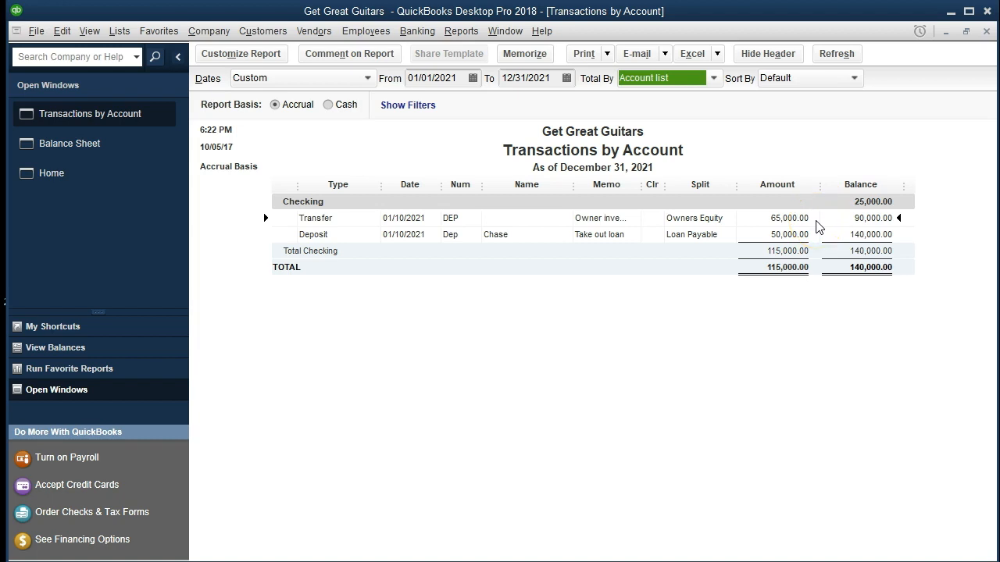
pyautogui.moveTo(652, 192); pyautogui.dragTo(667, 192)
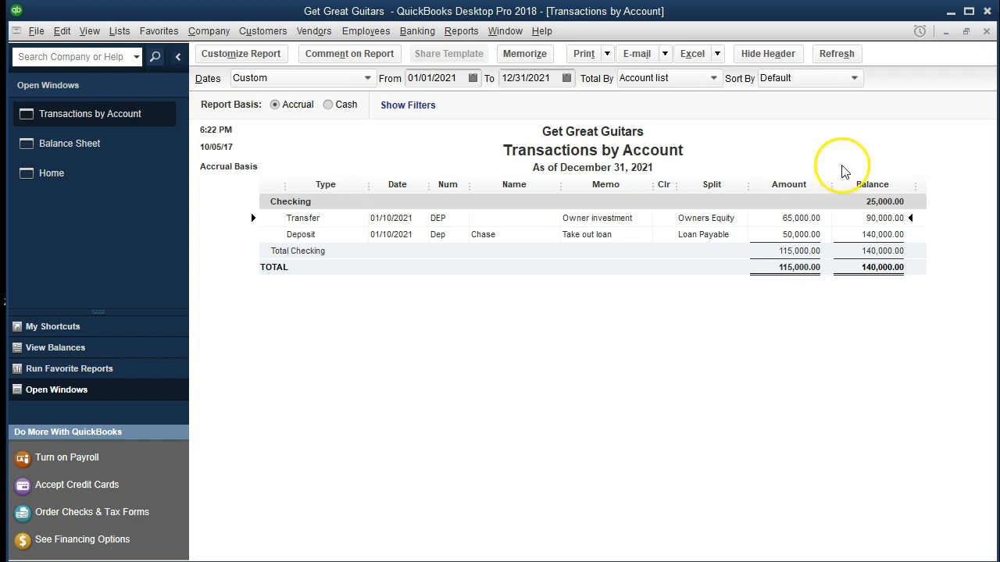
# Close the Checking transaction report without memorizing it, and turn off the memorize reminder for the future.
pyautogui.click(985, 33)
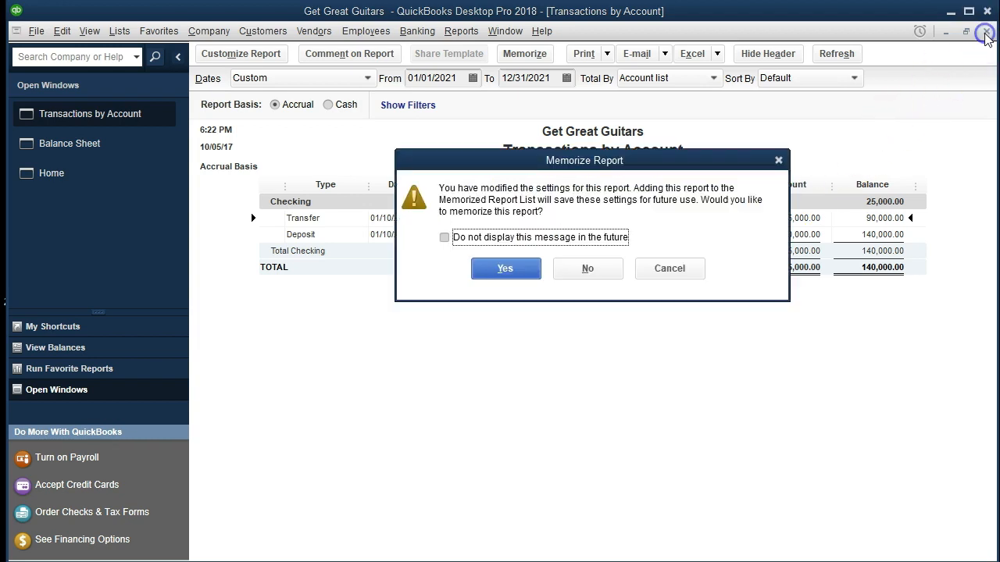
pyautogui.click(445, 238)
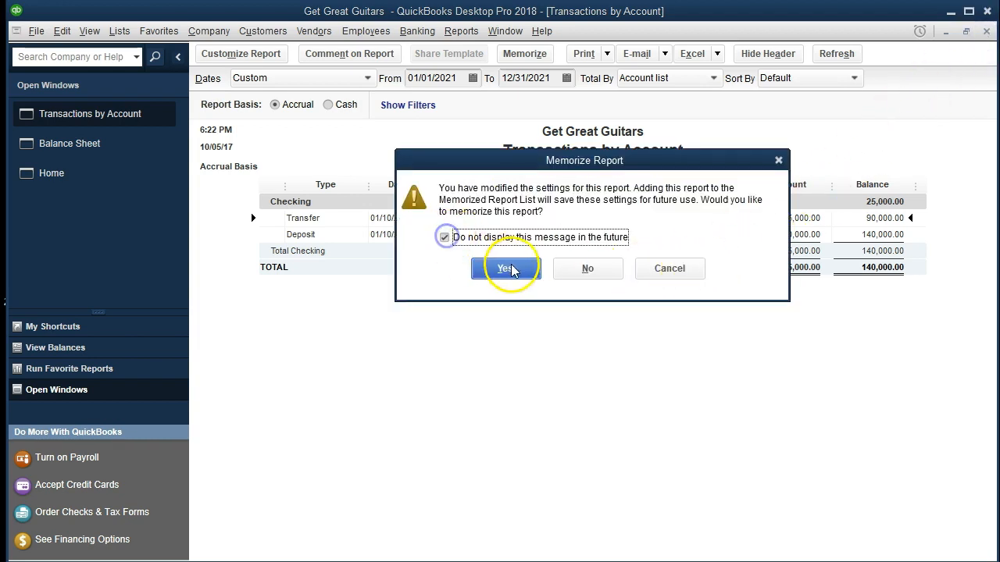
pyautogui.click(582, 270)
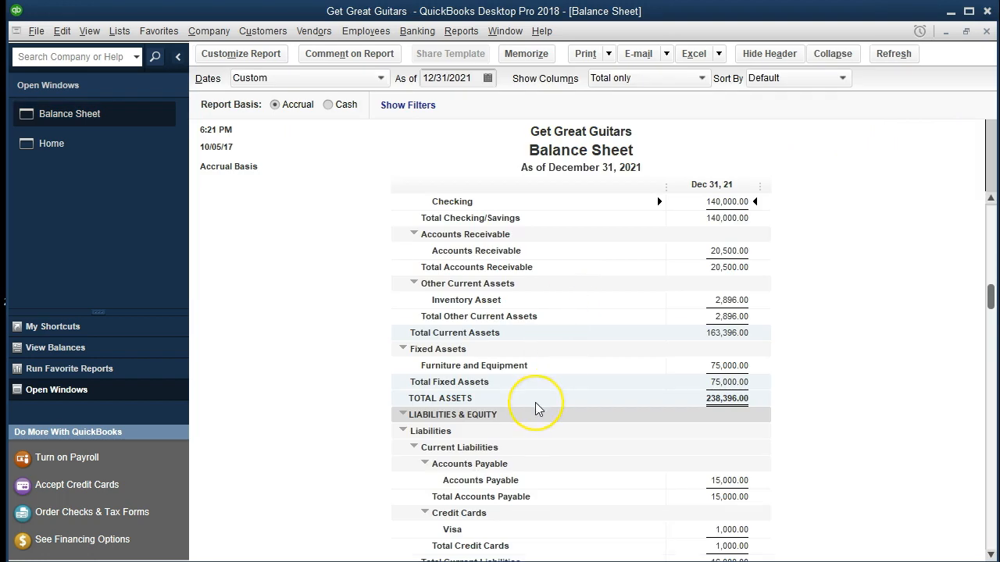
# Review the Loan Payable transactions behind the Balance Sheet amount from 01/01/2021 to 12/31/2021, and close the detail report.
pyautogui.scroll(-3, 538, 407)
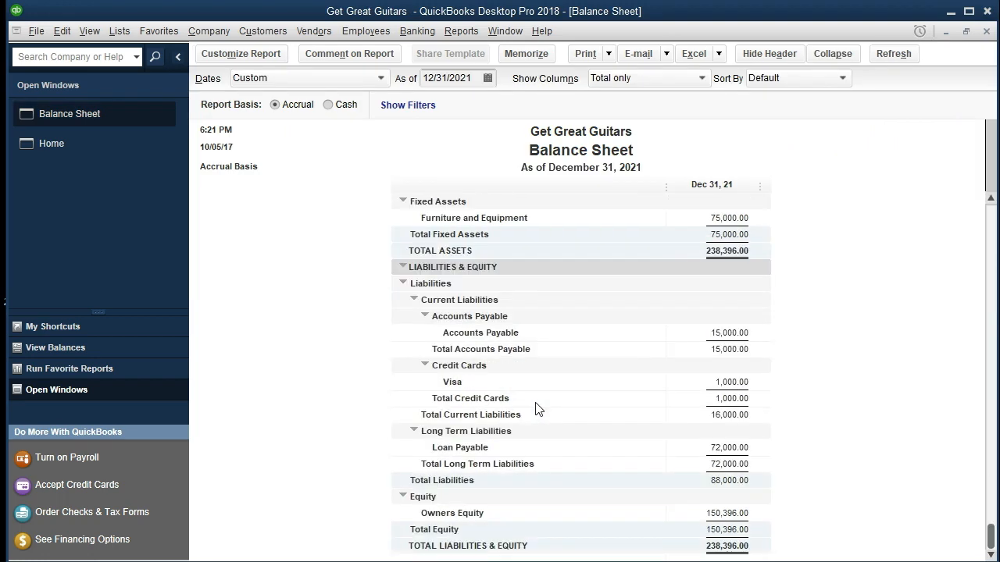
pyautogui.doubleClick(733, 445)
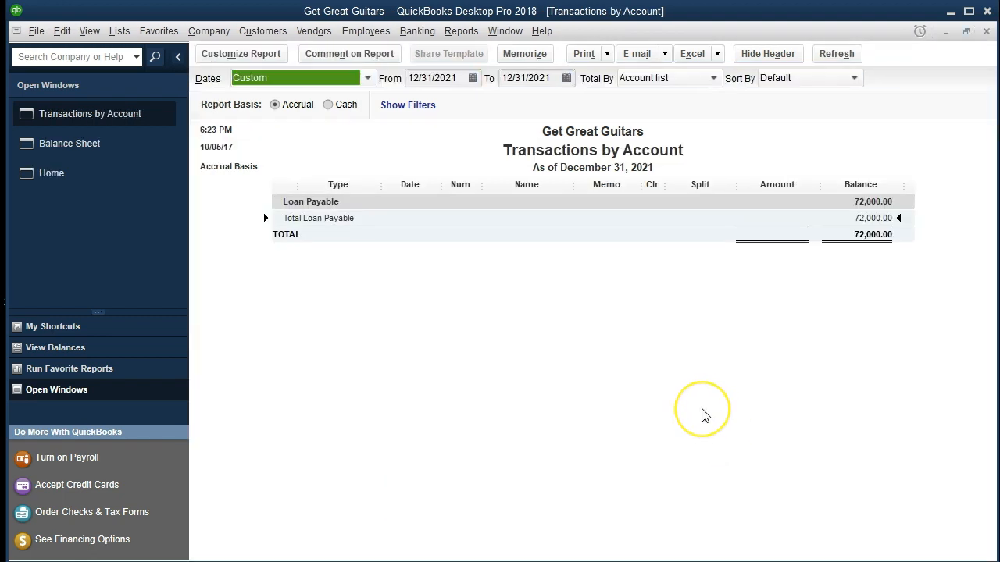
pyautogui.press('Tab')
pyautogui.write('01/01/2021')
pyautogui.press('Tab')
pyautogui.press('Tab')
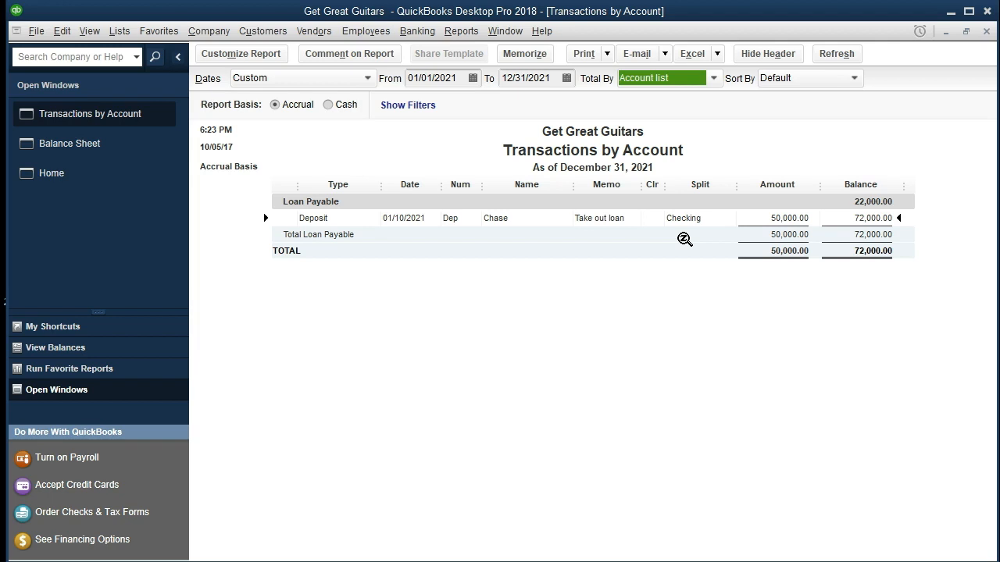
pyautogui.doubleClick(688, 236)
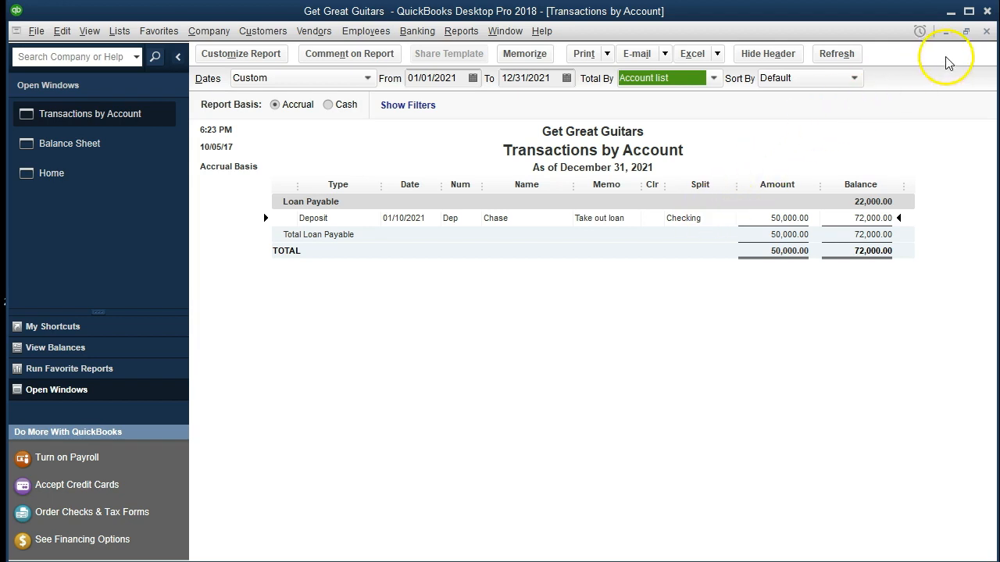
pyautogui.click(986, 32)
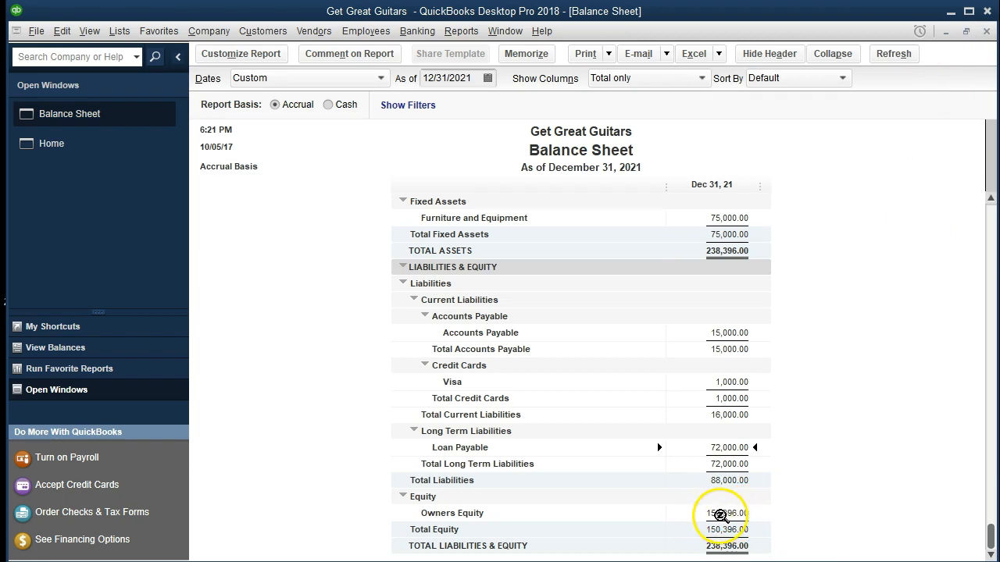
# Drill into the Owners Equity balance on the Balance Sheet and start its transaction detail at 01/01/2021.
pyautogui.doubleClick(720, 515)
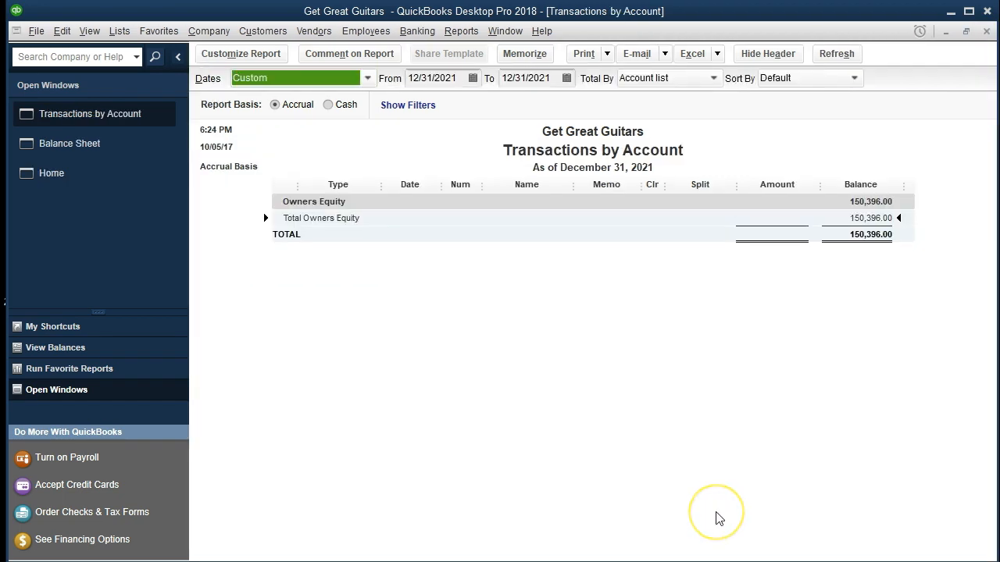
pyautogui.press('Tab')
pyautogui.write('0101')
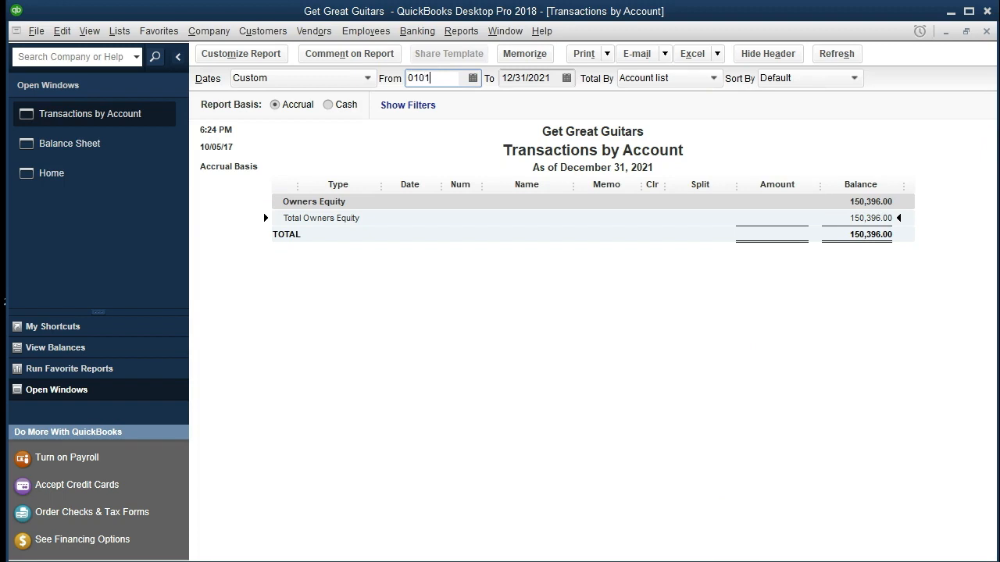
pyautogui.press('Tab')
pyautogui.press('Tab')
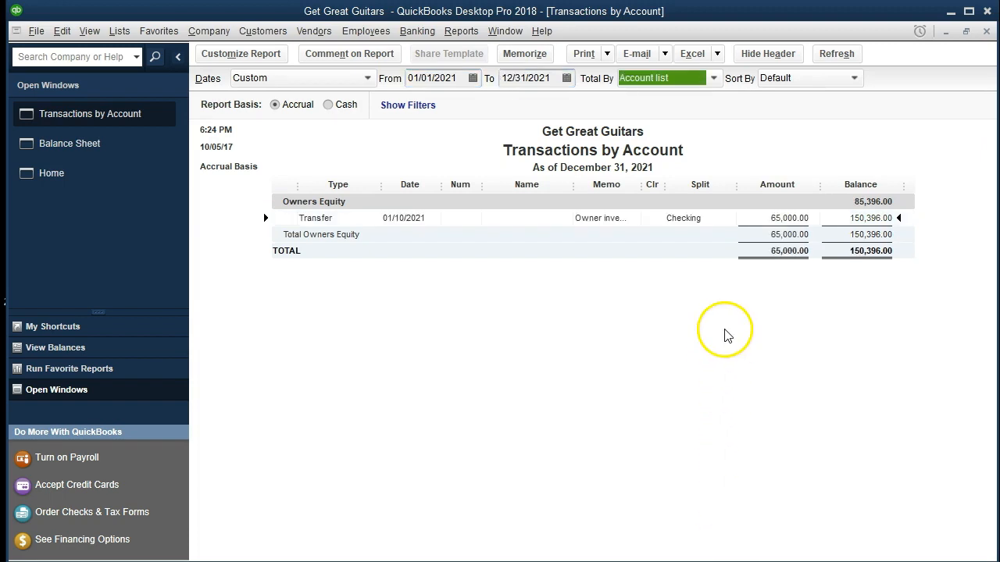
# Open the 65,000 owner investment transfer from the Owners Equity detail to inspect it, and return to the Balance Sheet.
pyautogui.click(773, 219)
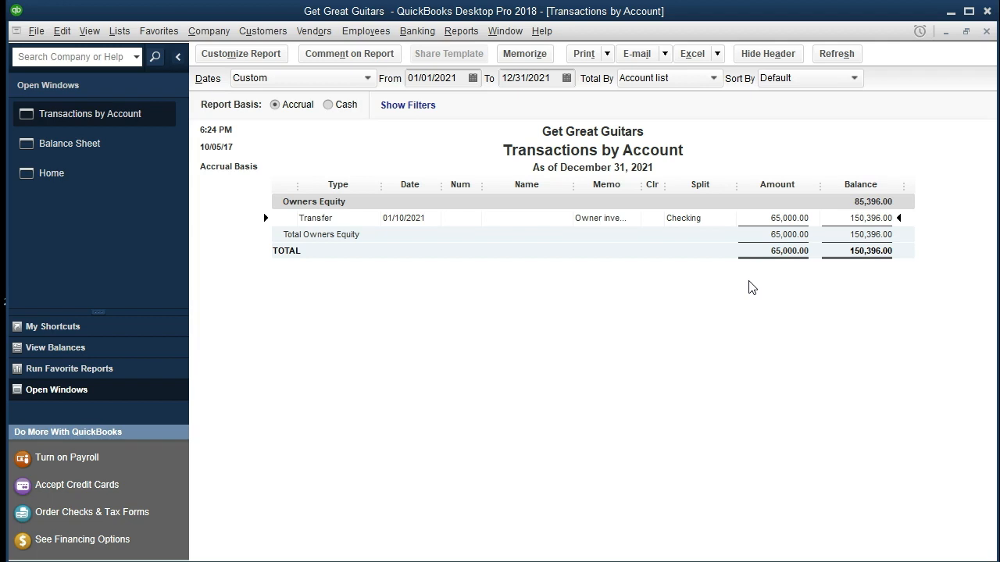
pyautogui.doubleClick(778, 219)
pyautogui.doubleClick(780, 219)
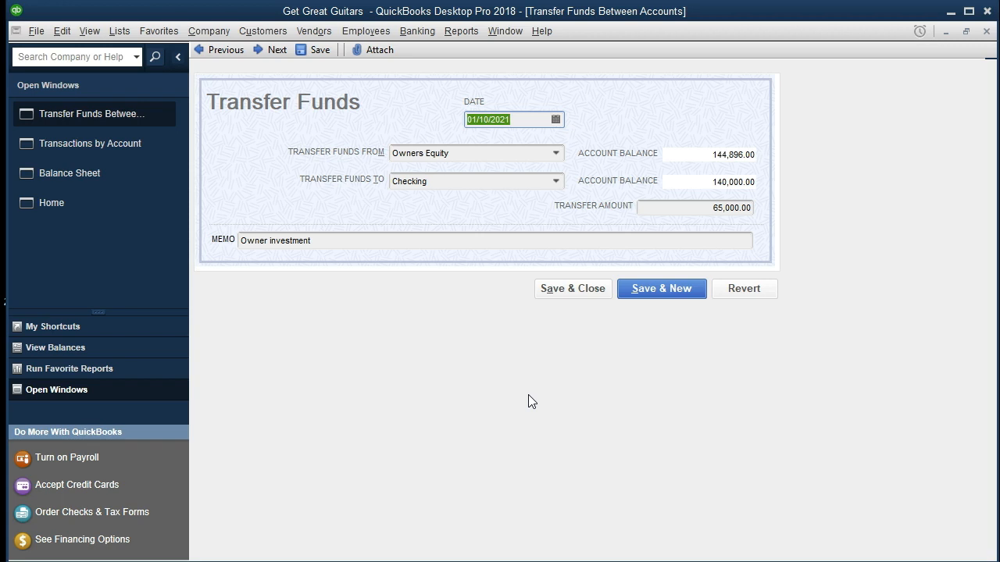
pyautogui.click(988, 31)
pyautogui.click(987, 31)
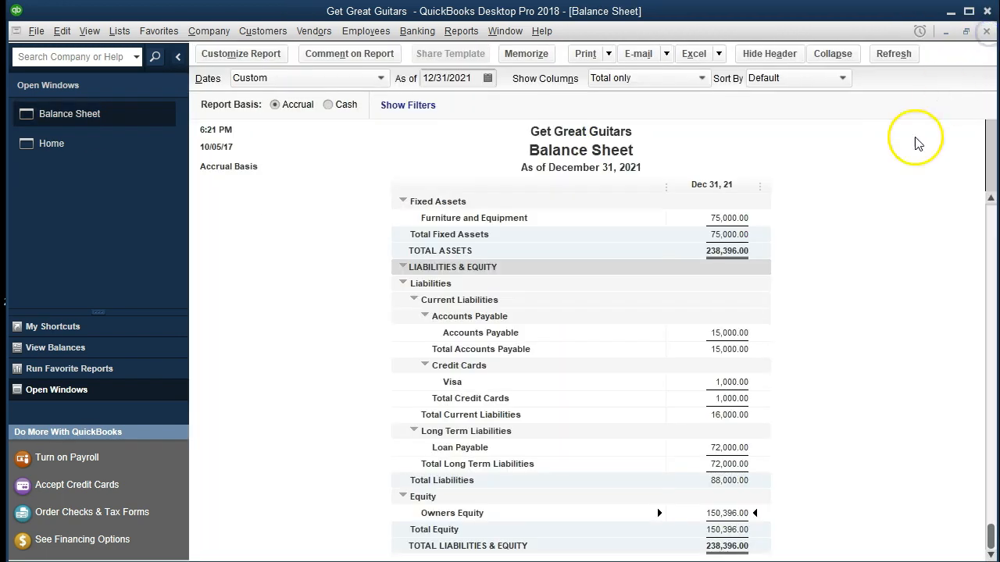
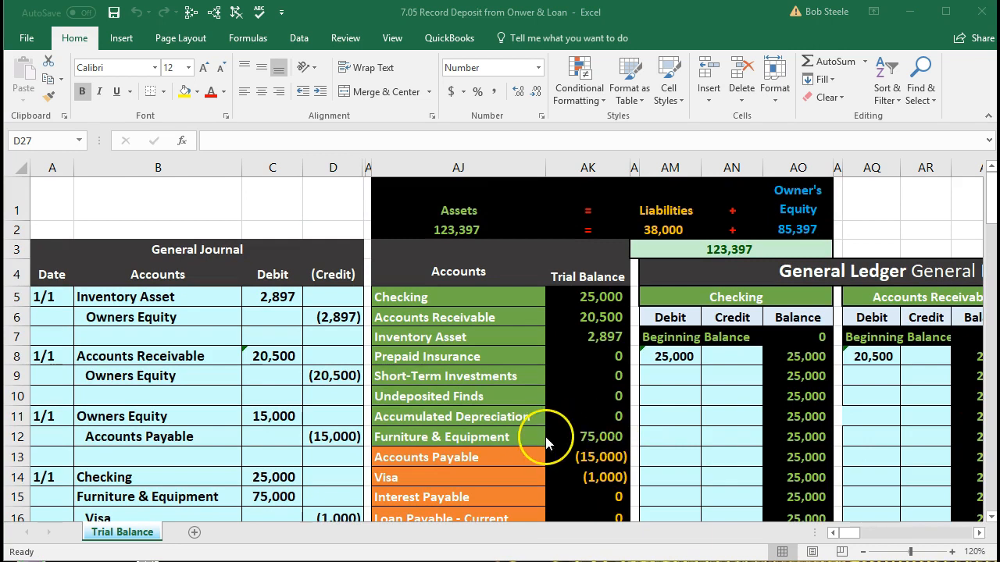
# Start a new General Journal entry in row 20 of the Trial Balance sheet, dated 1/10.
pyautogui.click(339, 439)
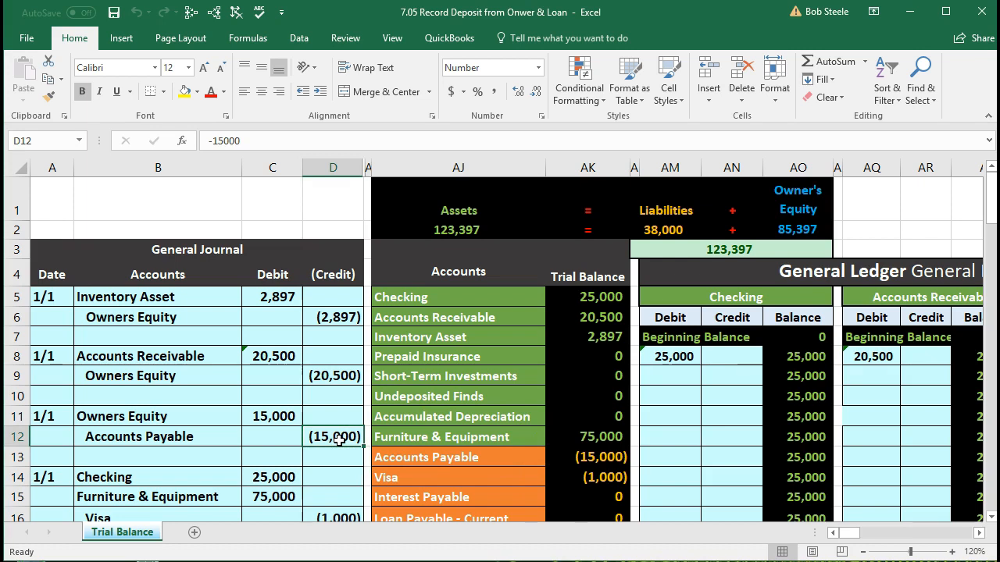
pyautogui.scroll(-2, 339, 440)
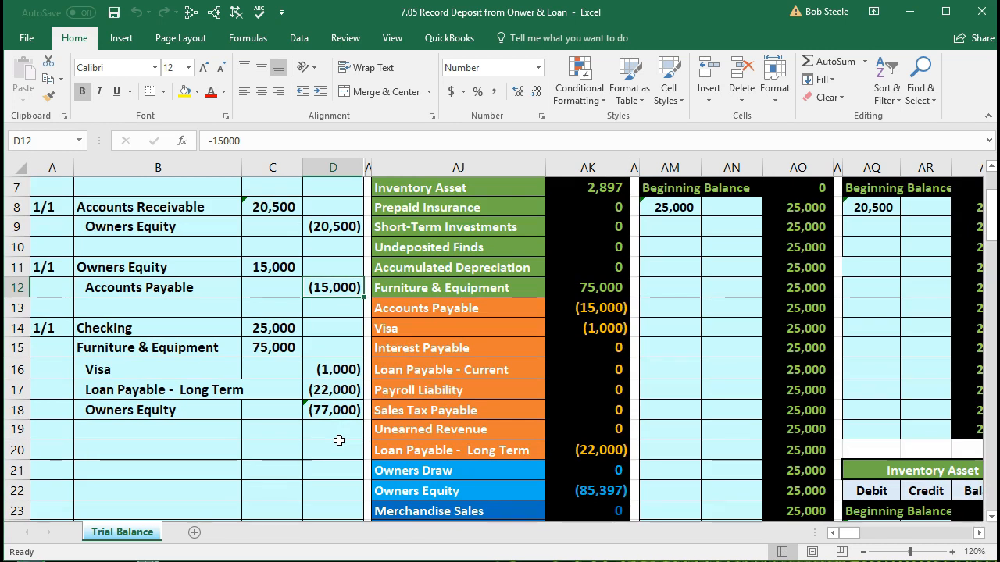
pyautogui.click(52, 449)
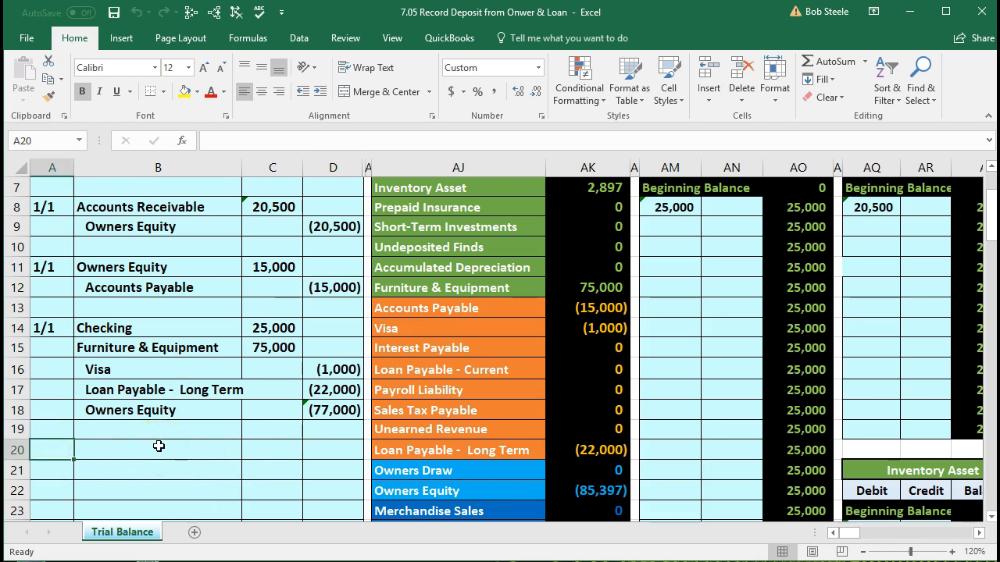
pyautogui.write('1/10')
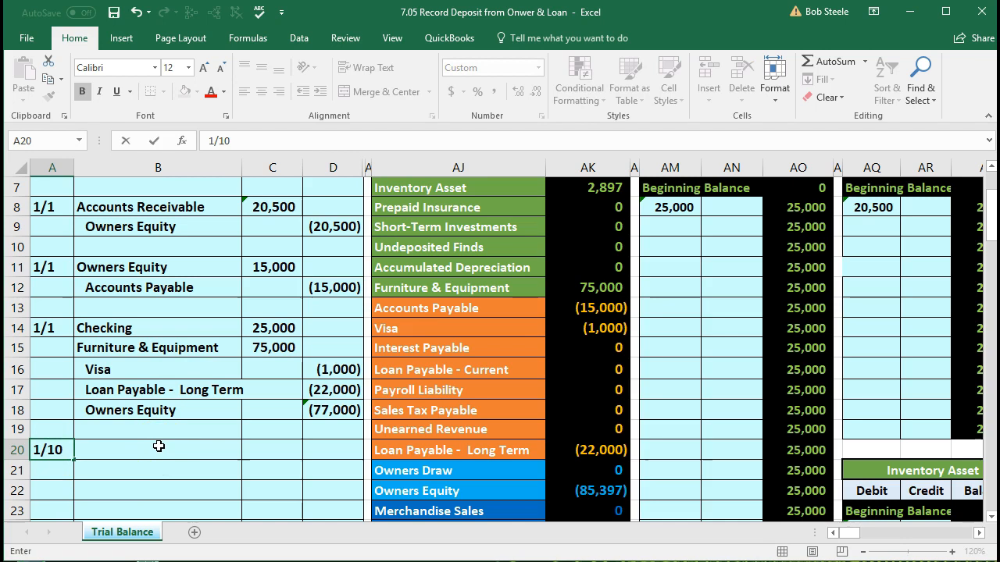
pyautogui.press('Return')
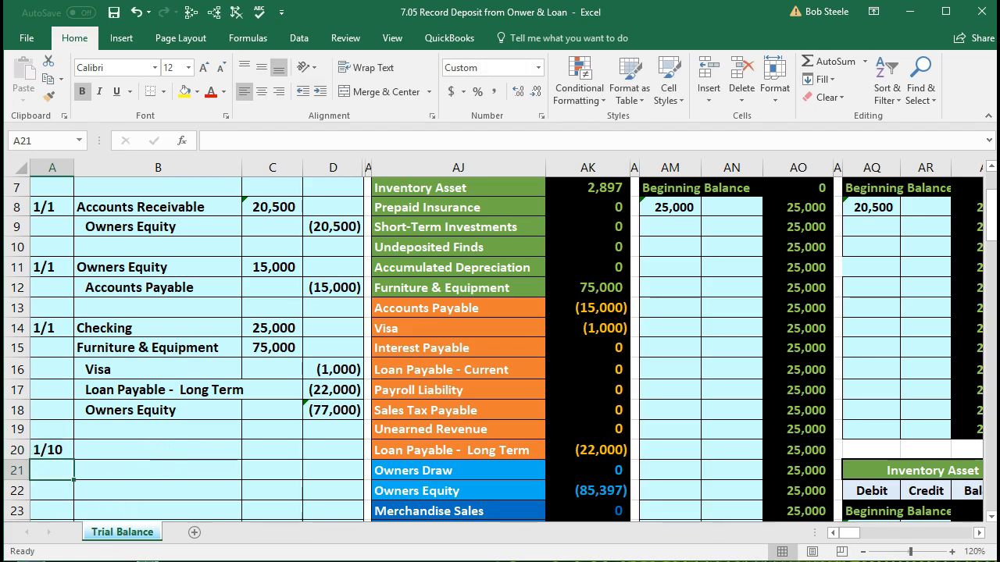
# Copy the Checking account name from the trial balance and paste it as values into B20 of the journal.
pyautogui.click(380, 436)
pyautogui.scroll(1, 380, 436)
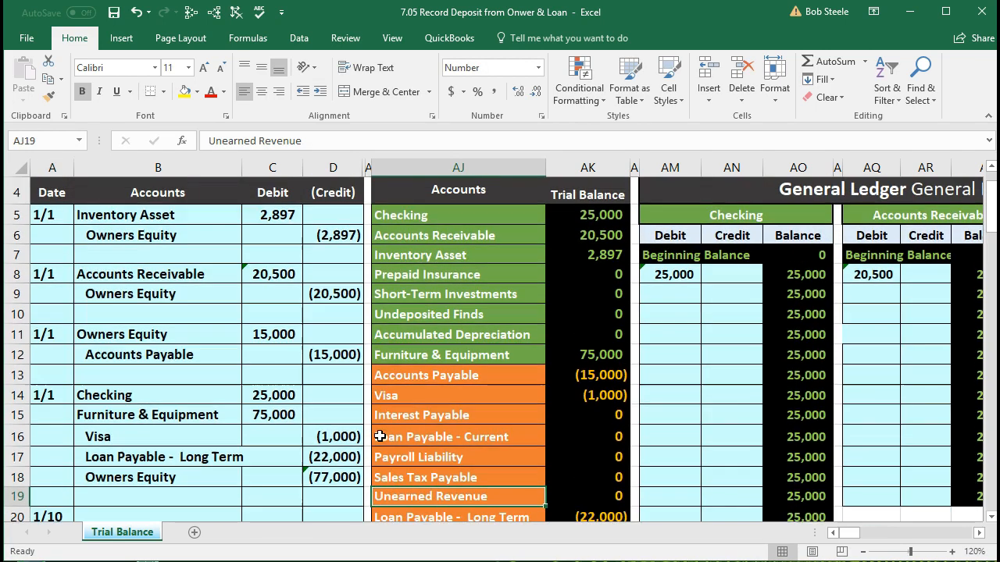
pyautogui.click(508, 208)
pyautogui.moveTo(509, 208); pyautogui.dragTo(564, 212)
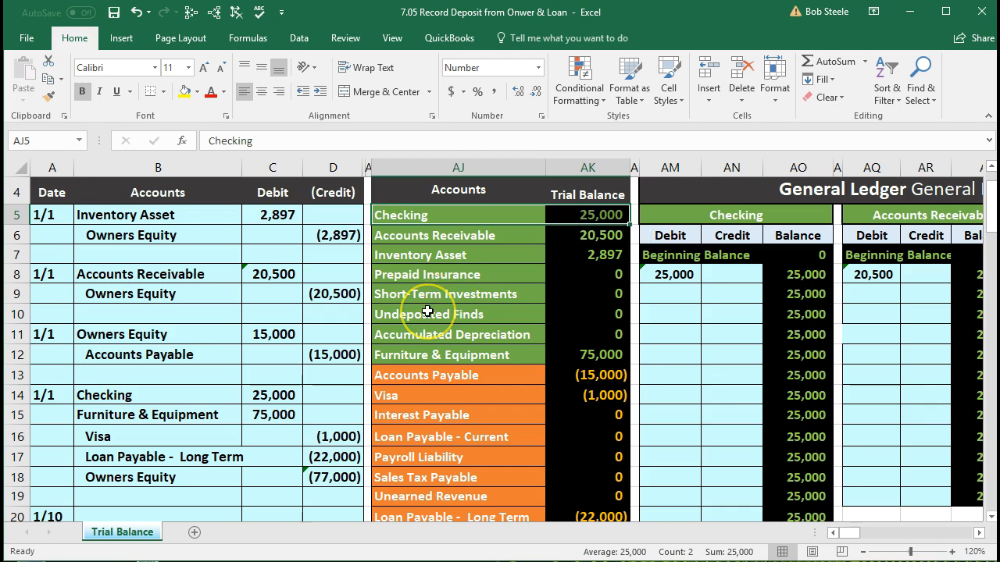
pyautogui.click(414, 215)
pyautogui.rightClick(421, 216)
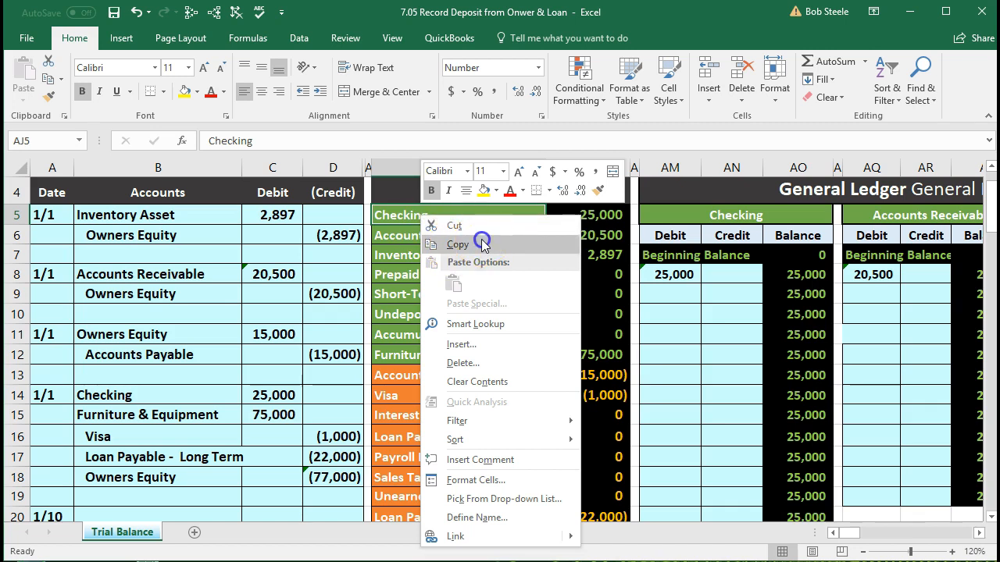
pyautogui.click(456, 244)
pyautogui.scroll(-1, 268, 424)
pyautogui.click(132, 451)
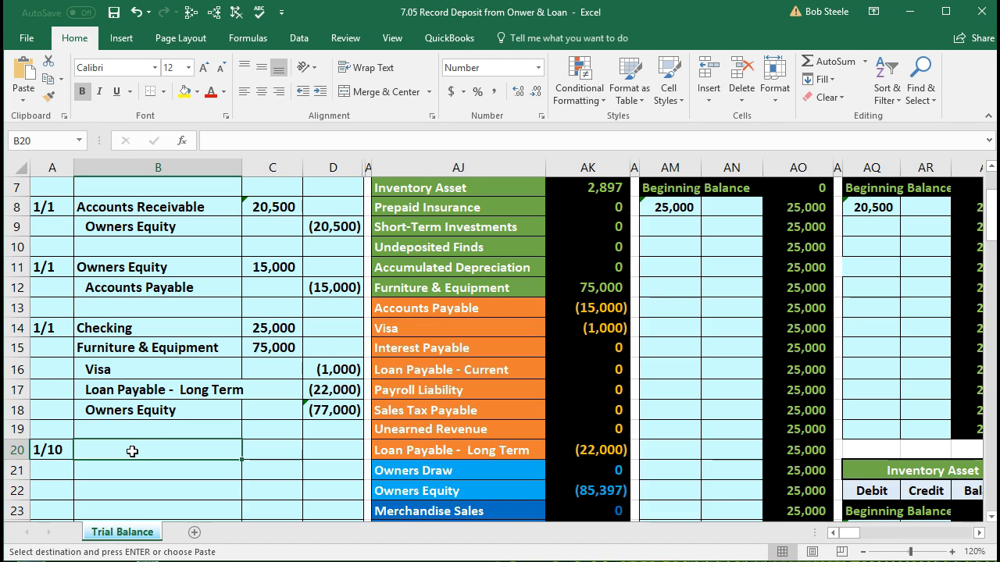
pyautogui.rightClick(132, 451)
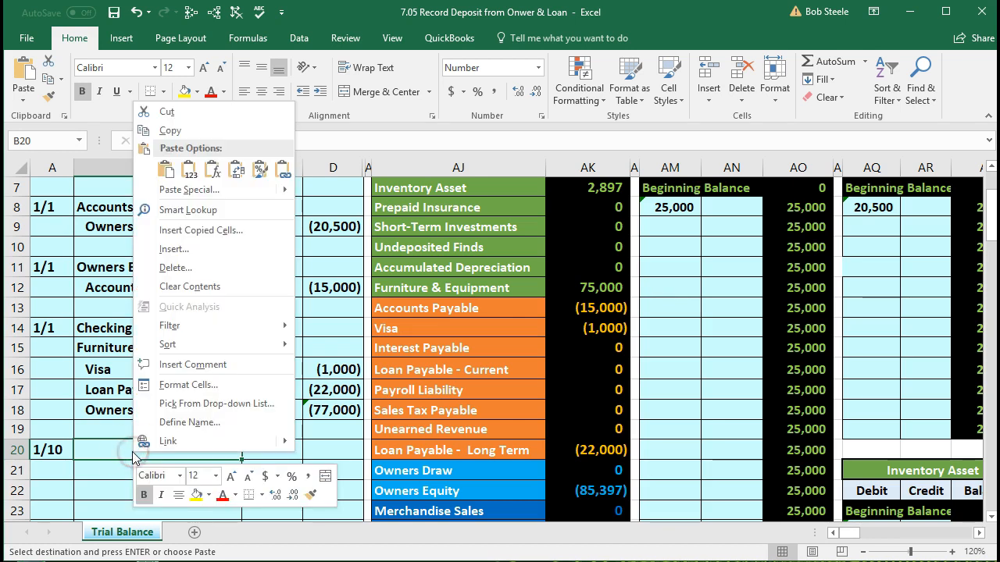
pyautogui.click(190, 172)
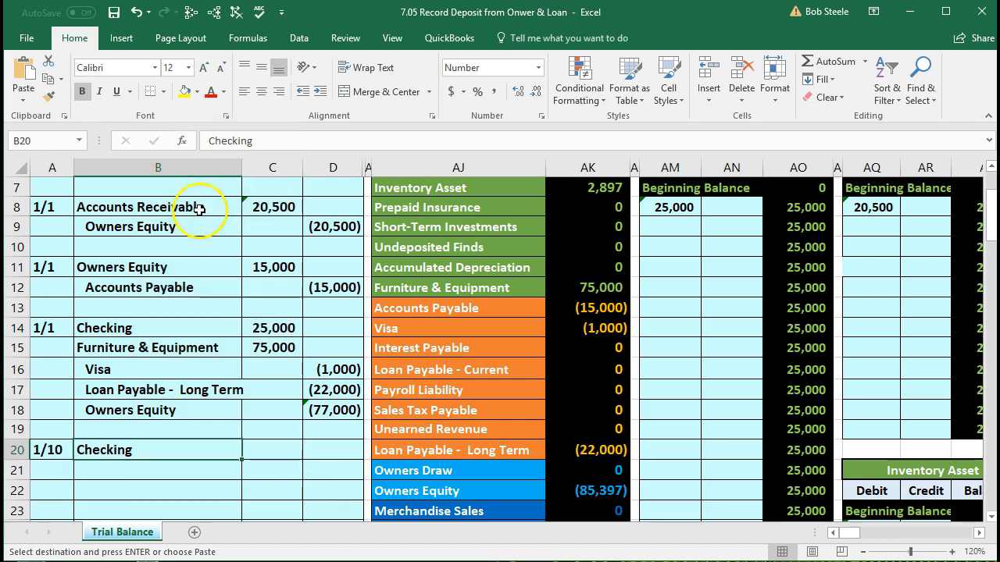
# Enter a 65000 debit for Checking in C20 and the matching -65000 credit in D21.
pyautogui.click(267, 453)
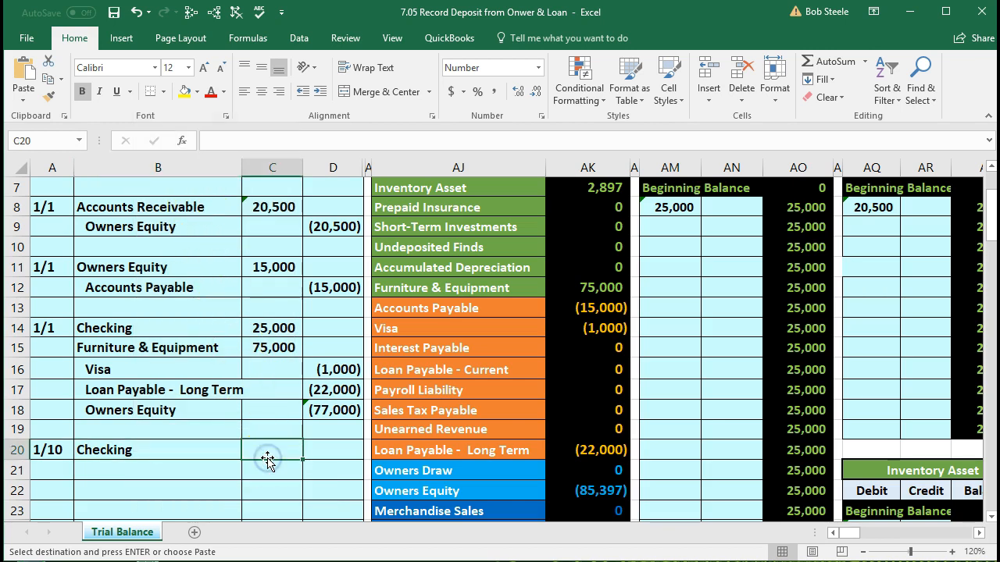
pyautogui.write('65000')
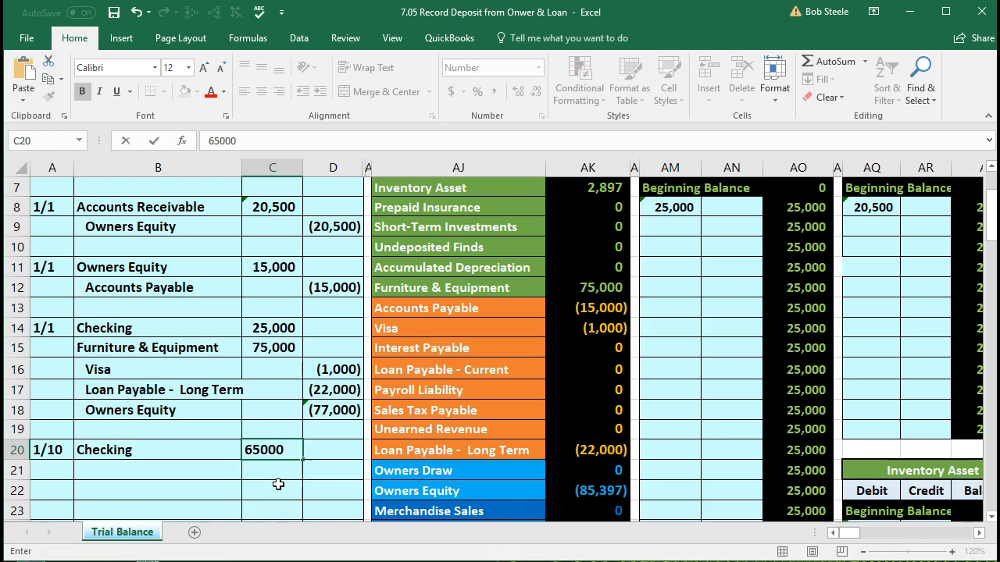
pyautogui.press('Return')
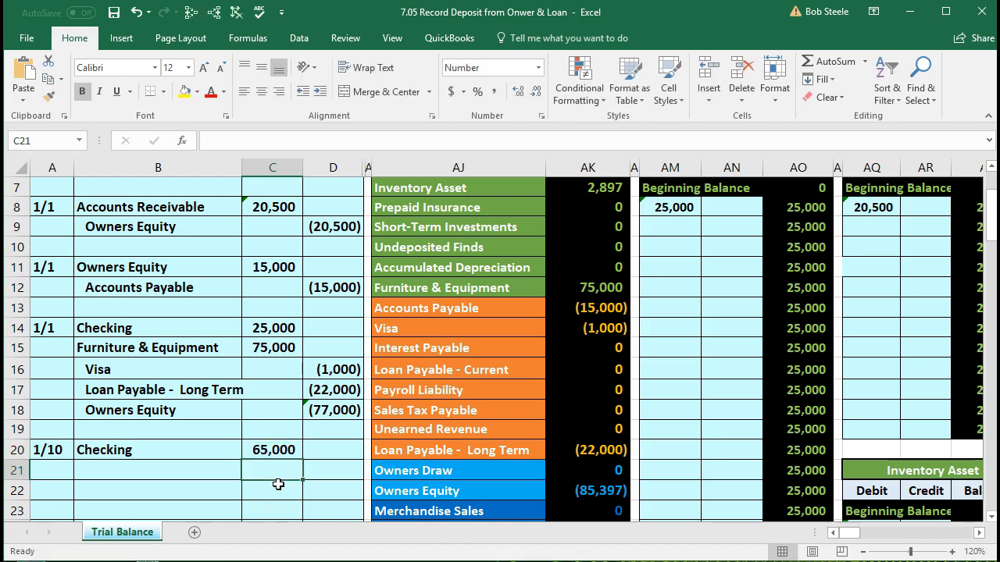
pyautogui.press('Right')
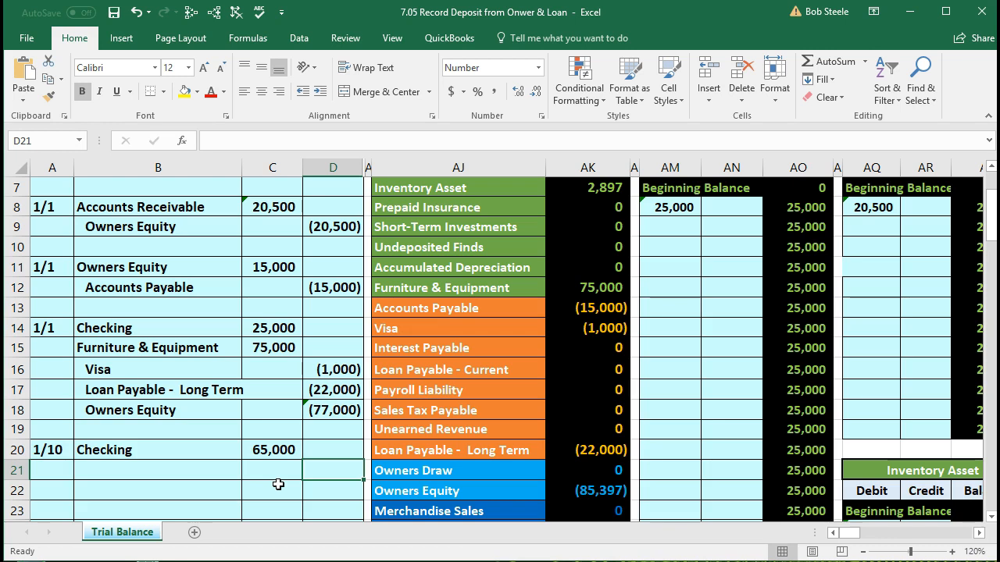
pyautogui.write('-65')
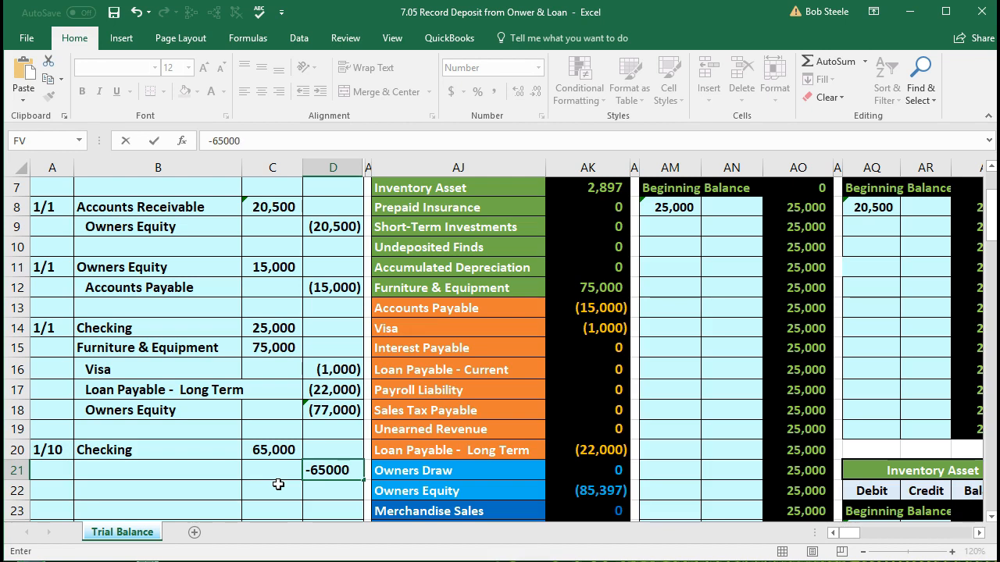
pyautogui.write('000')
pyautogui.press('Return')
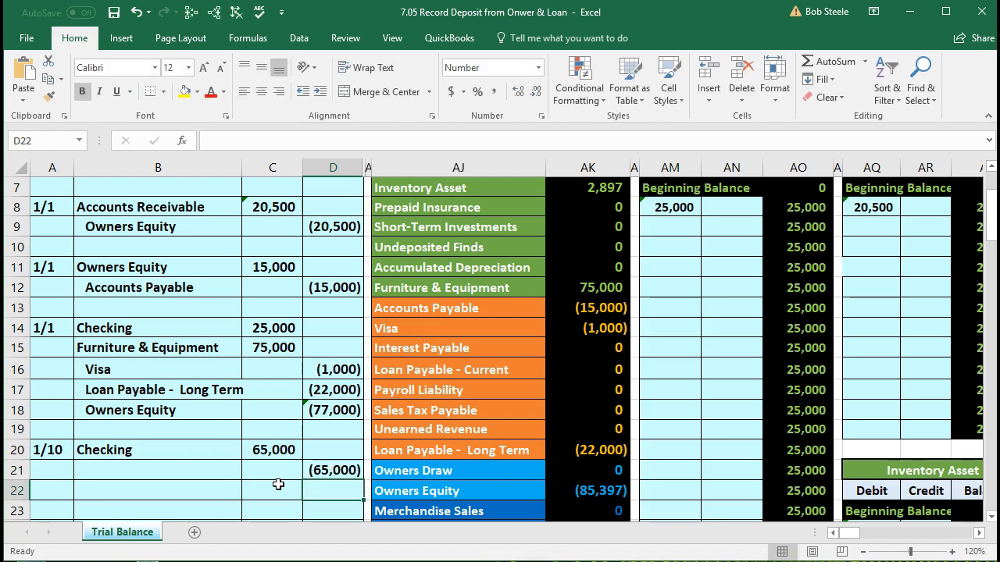
# Copy the Owners Equity account name from the trial balance into B21 as values, and indent it as the credit account.
pyautogui.click(194, 478)
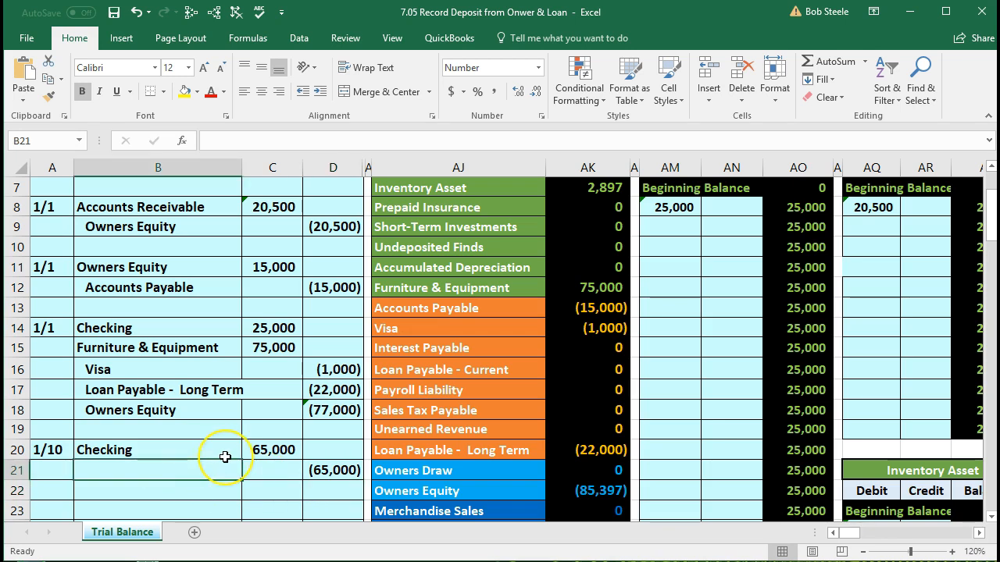
pyautogui.scroll(1, 225, 457)
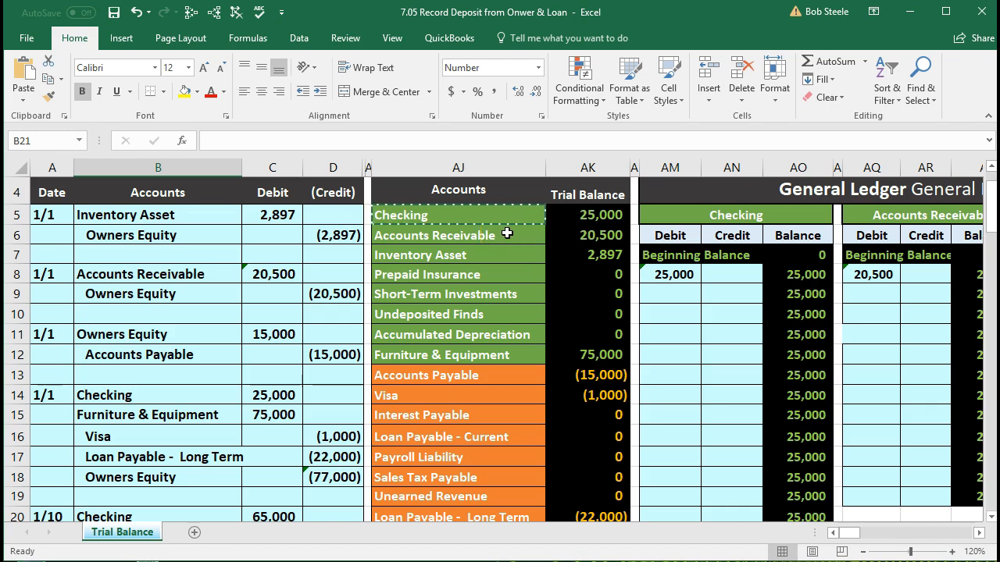
pyautogui.scroll(-3, 506, 234)
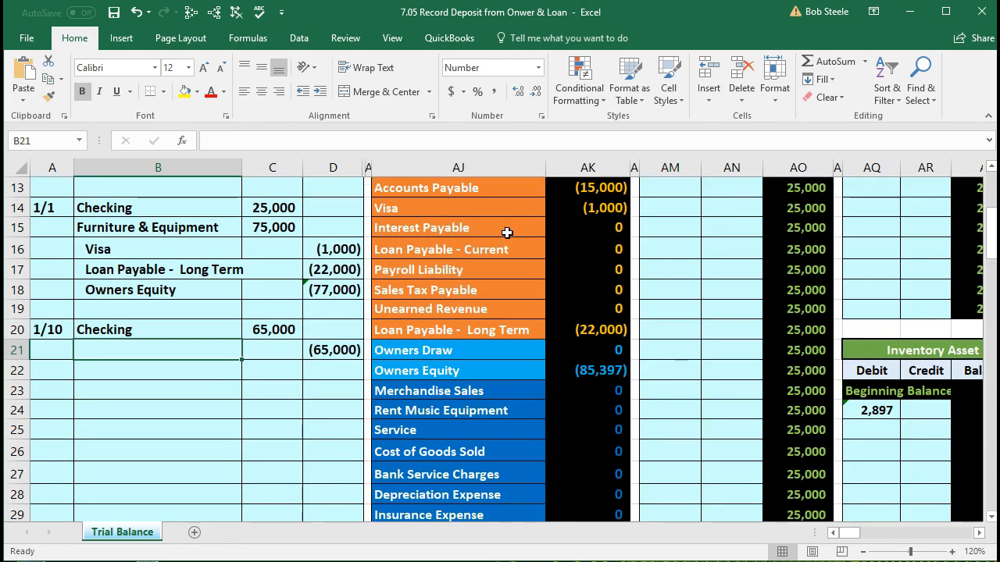
pyautogui.click(469, 369)
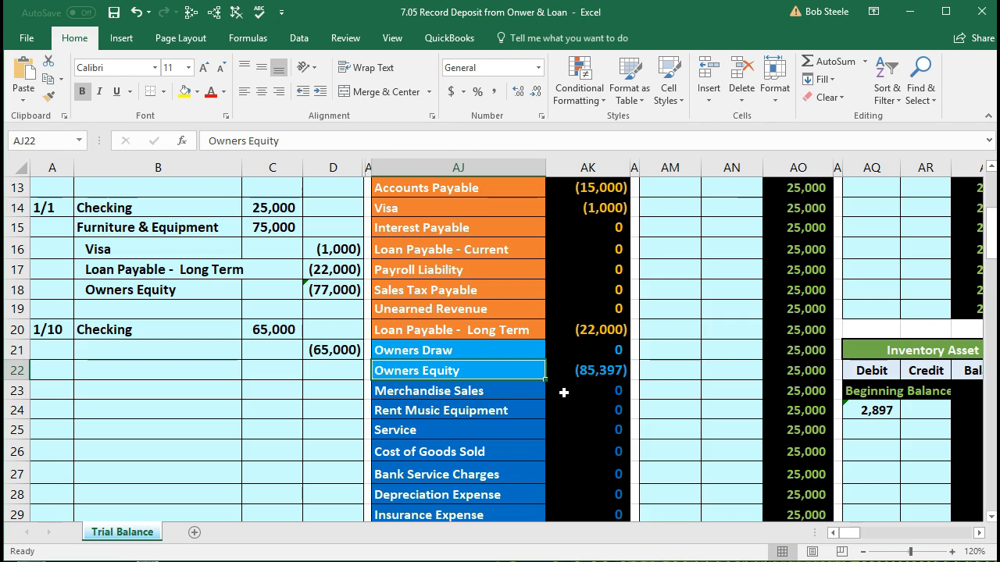
pyautogui.click(482, 373)
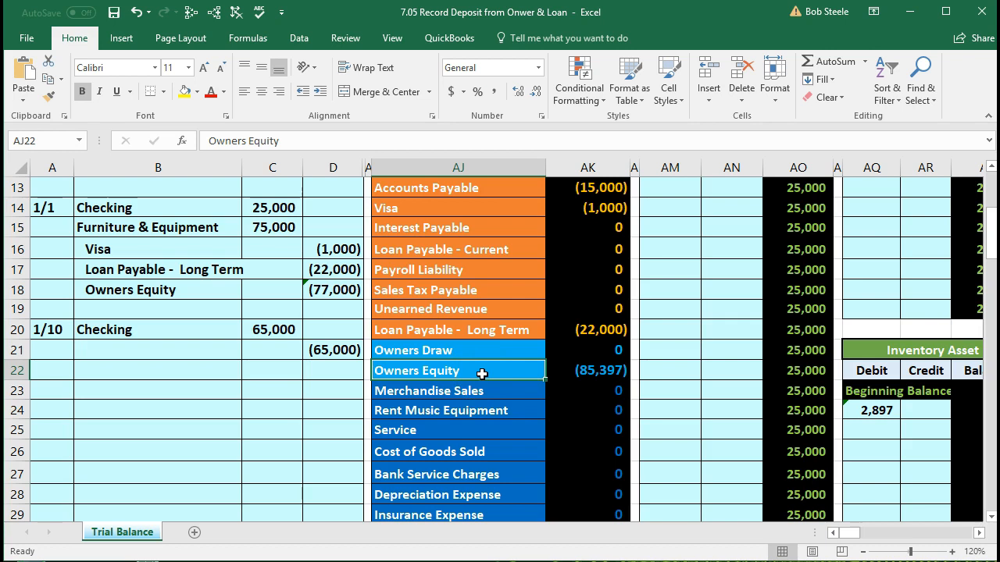
pyautogui.click(551, 372)
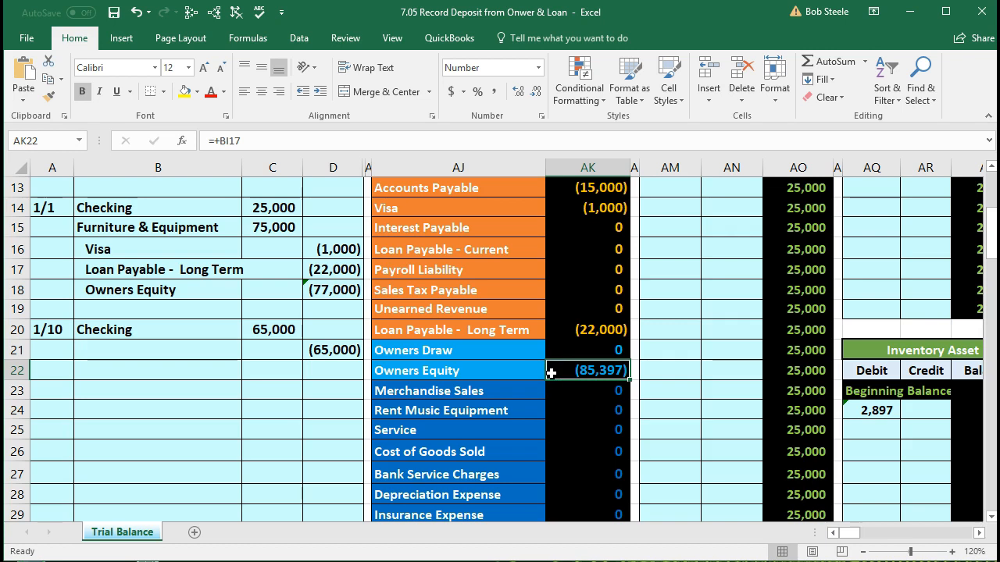
pyautogui.rightClick(485, 370)
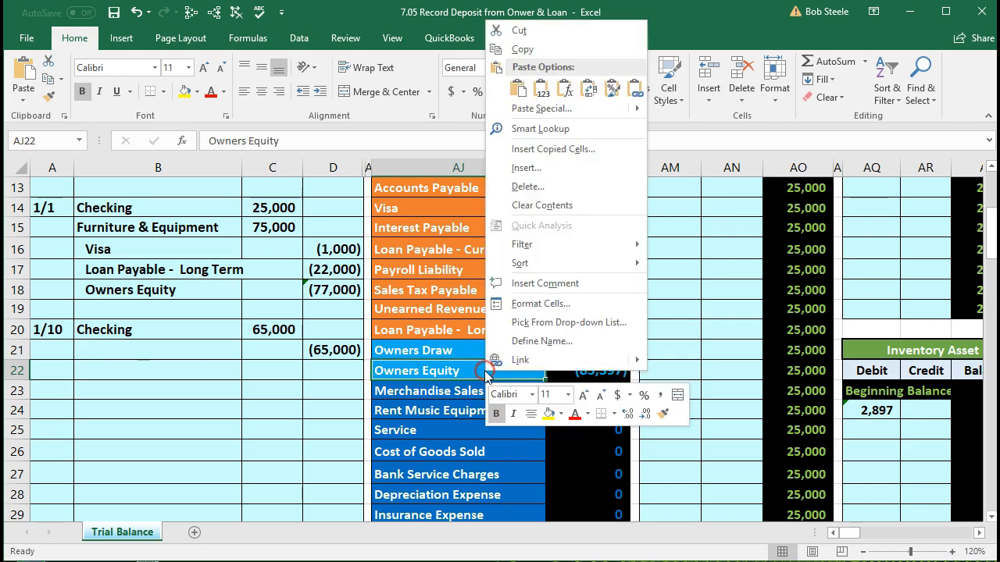
pyautogui.click(522, 52)
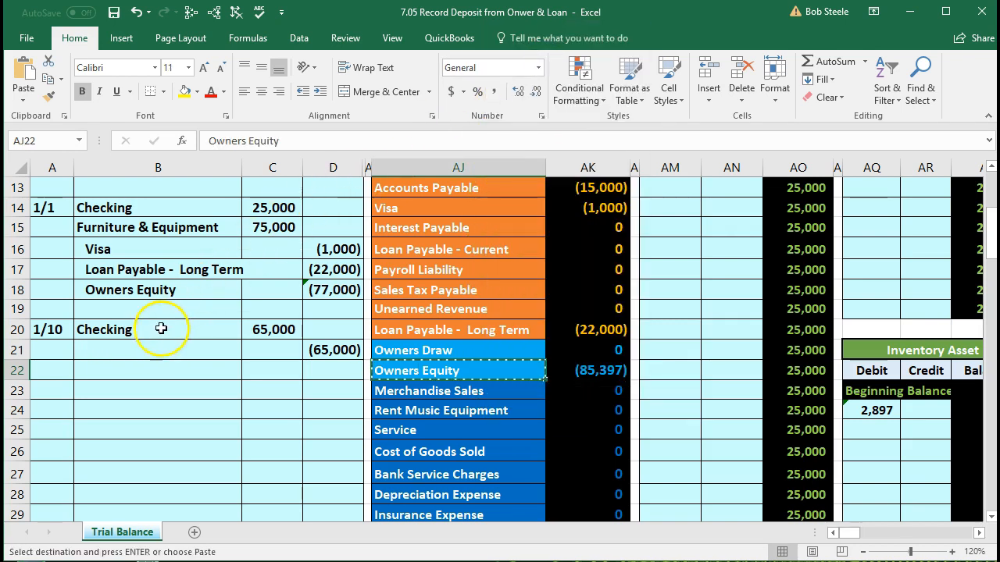
pyautogui.click(145, 347)
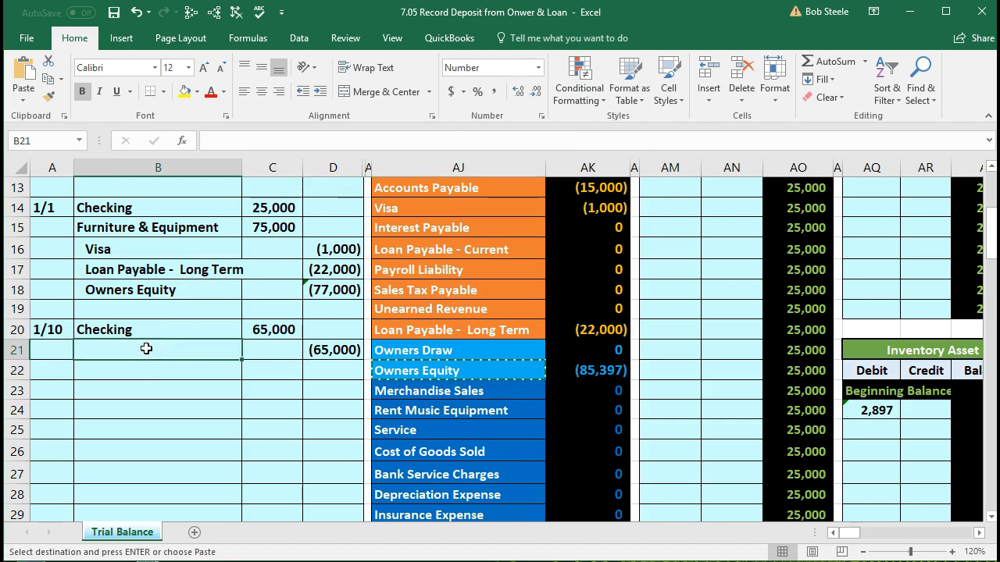
pyautogui.rightClick(146, 348)
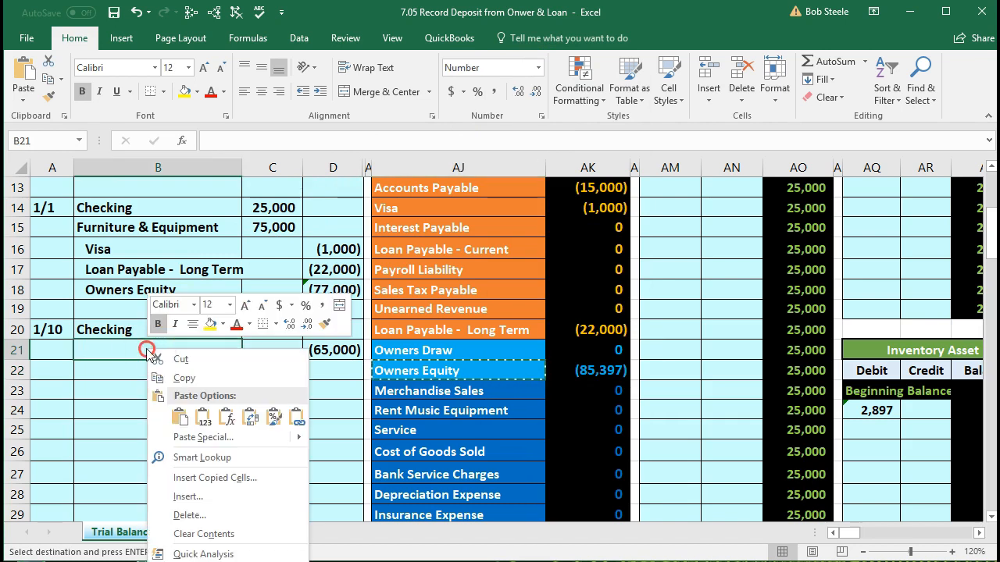
pyautogui.click(202, 416)
pyautogui.click(201, 416)
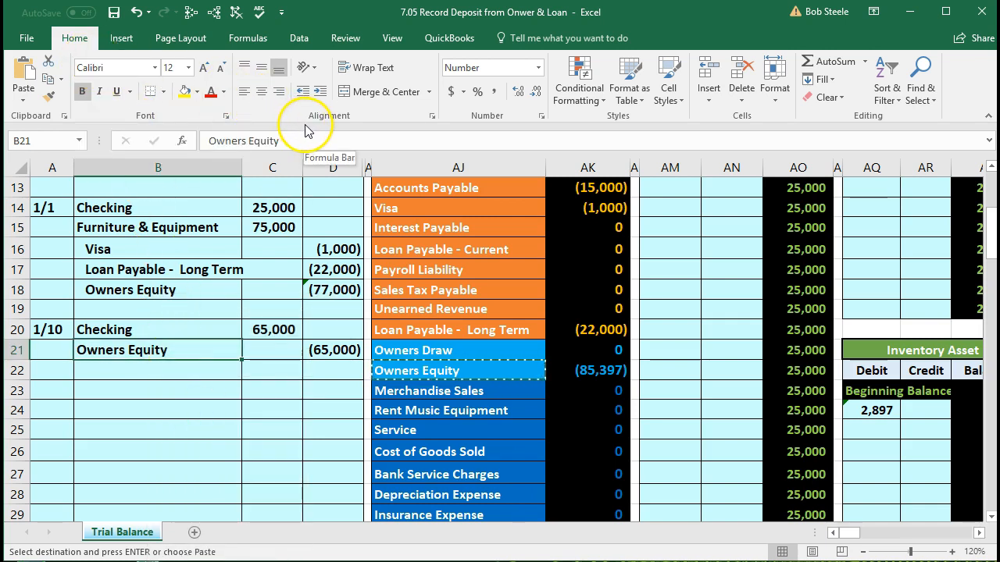
pyautogui.click(321, 92)
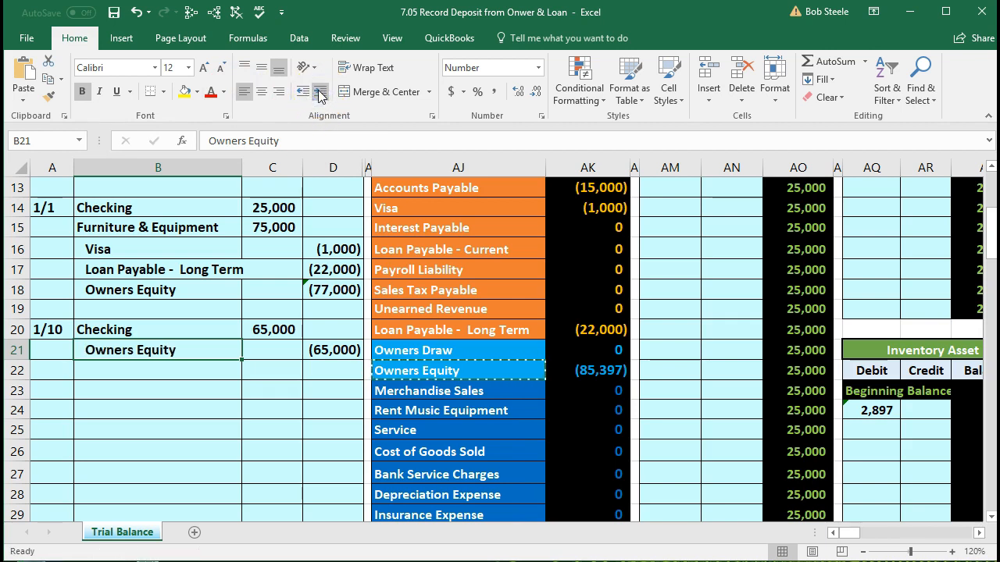
# Review the 1/10 Checking debit in the journal against the Checking row of the trial balance.
pyautogui.click(271, 312)
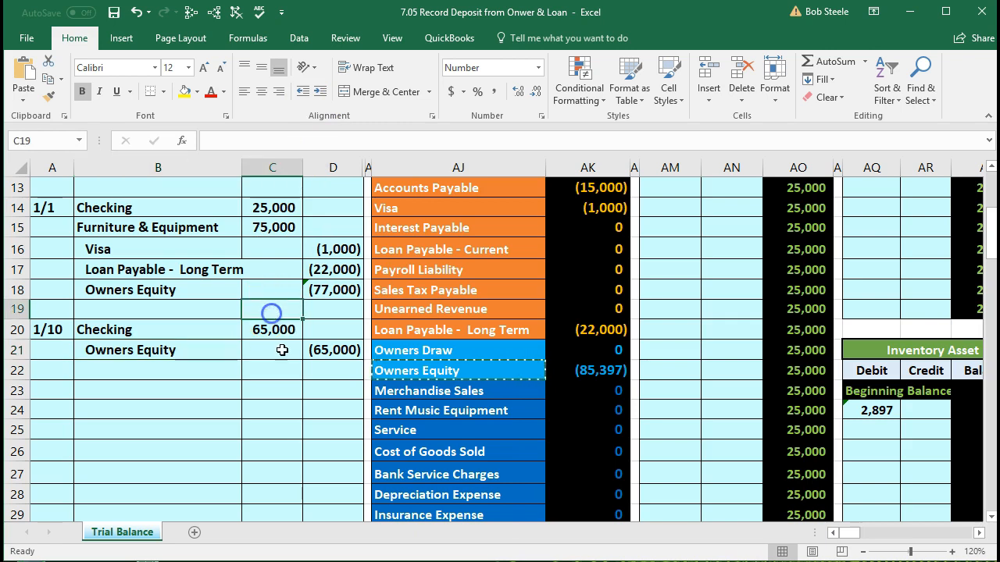
pyautogui.press('Down')
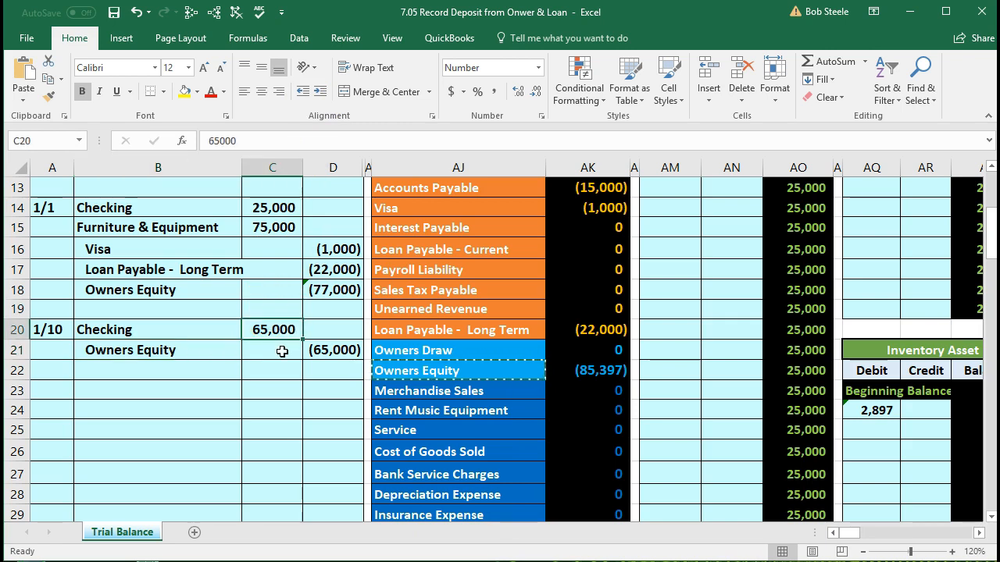
pyautogui.moveTo(168, 334); pyautogui.dragTo(251, 334)
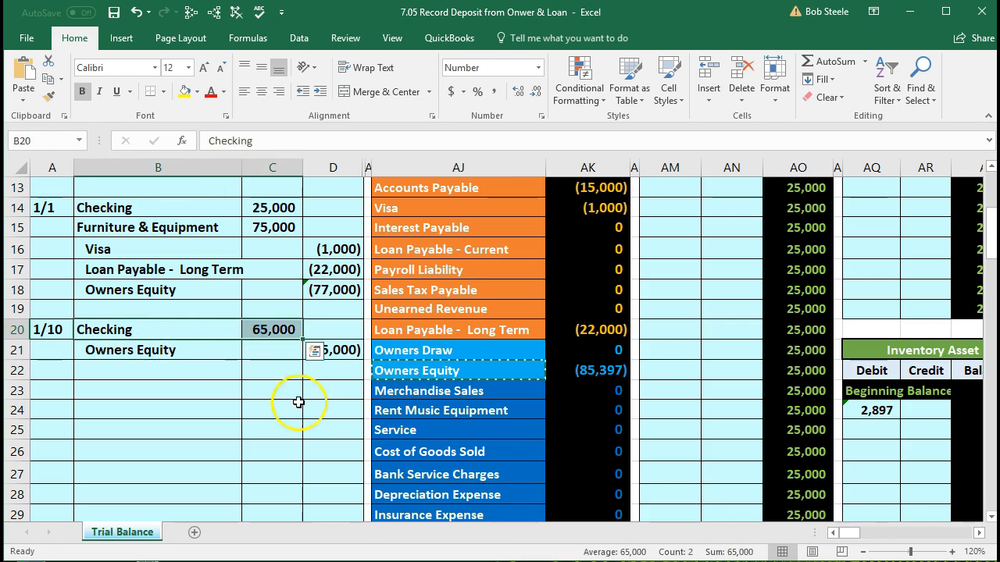
pyautogui.scroll(3, 309, 413)
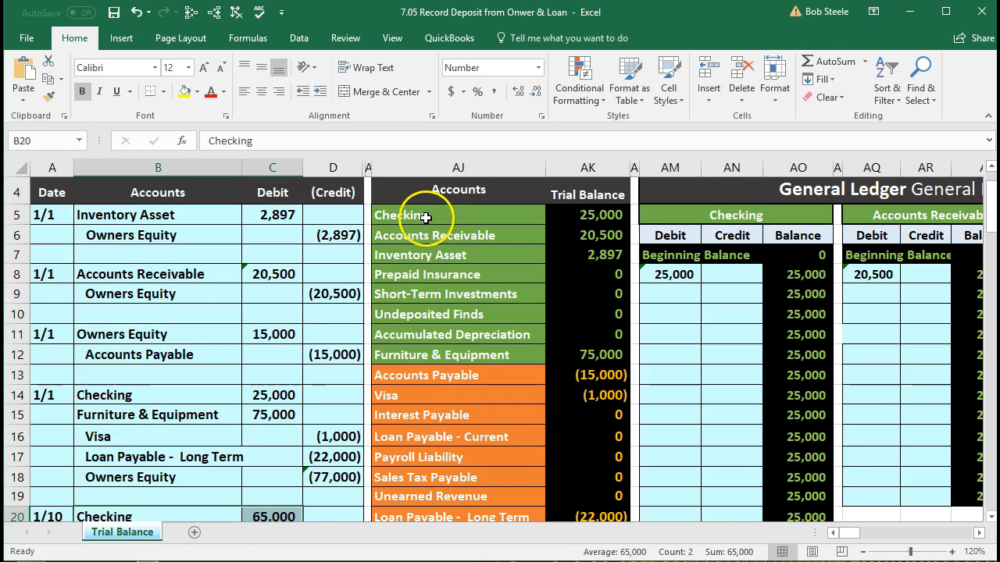
pyautogui.click(494, 224)
pyautogui.moveTo(494, 224); pyautogui.dragTo(550, 221)
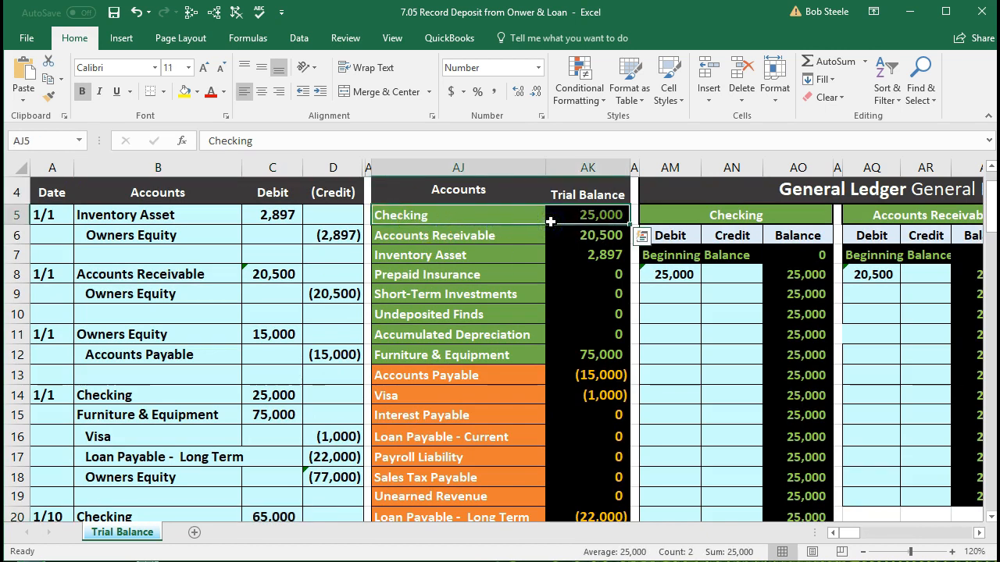
pyautogui.scroll(1, 241, 290)
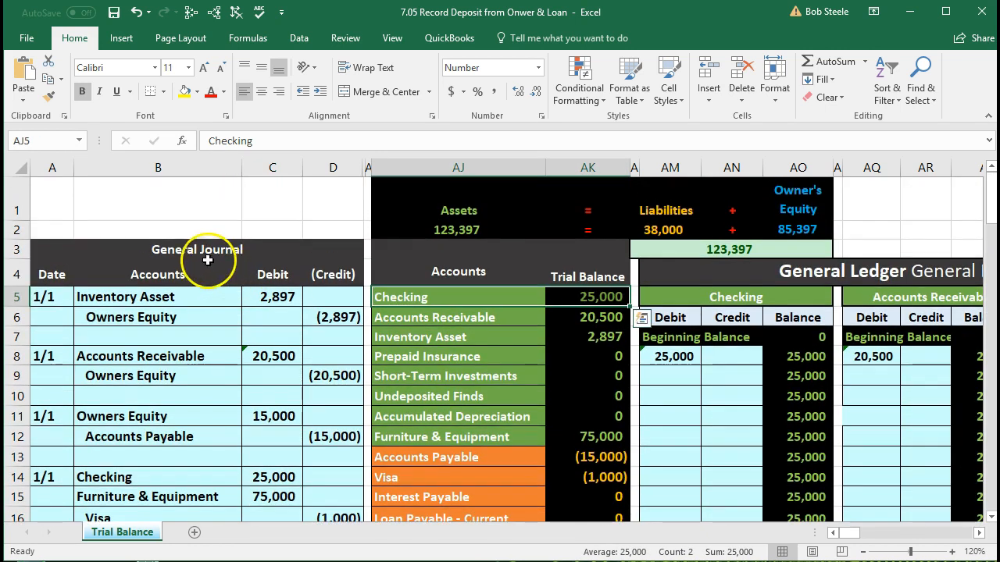
# Post the 1/10 Checking debit to the Checking ledger by linking AM9 to journal cell C20.
pyautogui.click(203, 255)
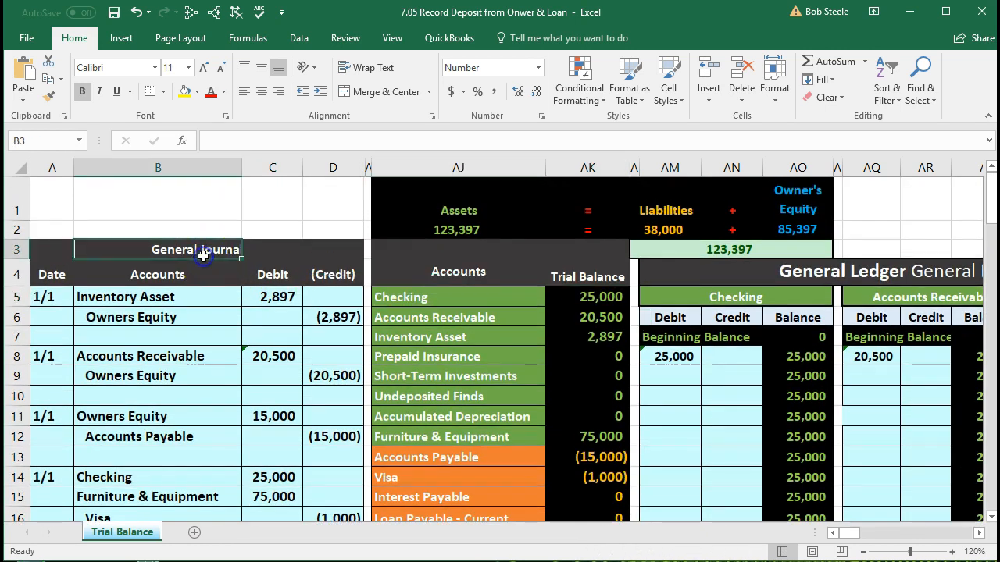
pyautogui.click(693, 263)
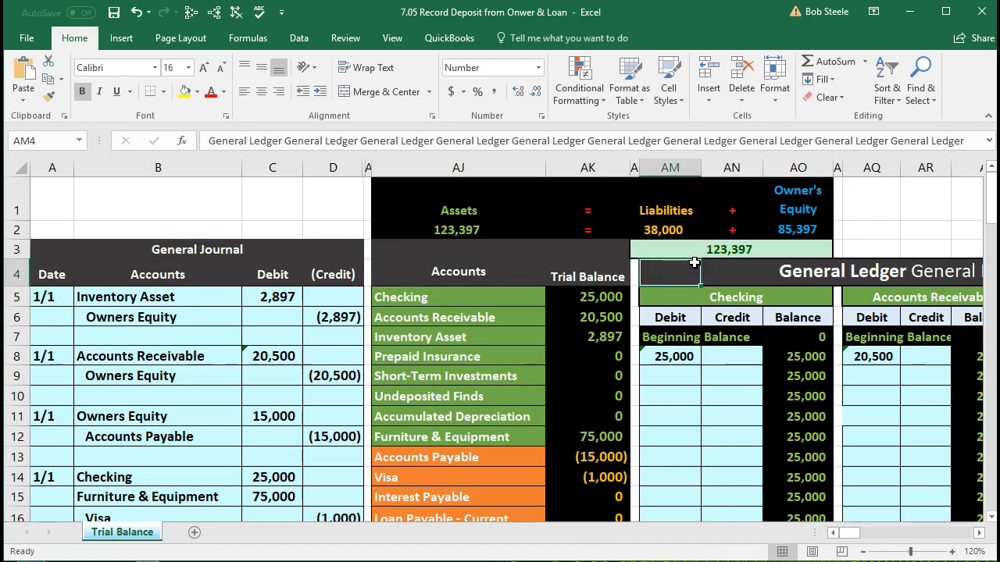
pyautogui.click(613, 278)
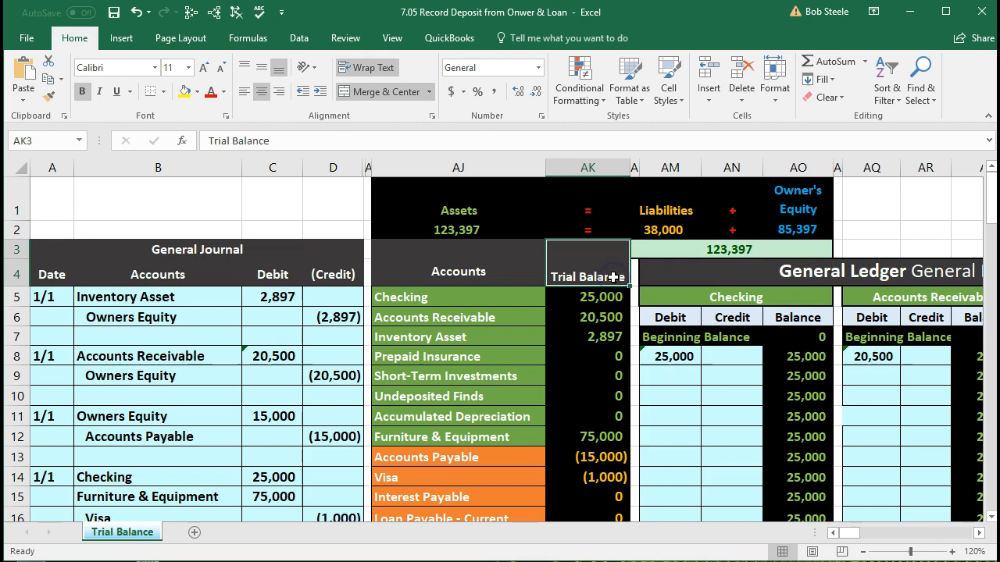
pyautogui.scroll(-1, 613, 277)
pyautogui.click(665, 299)
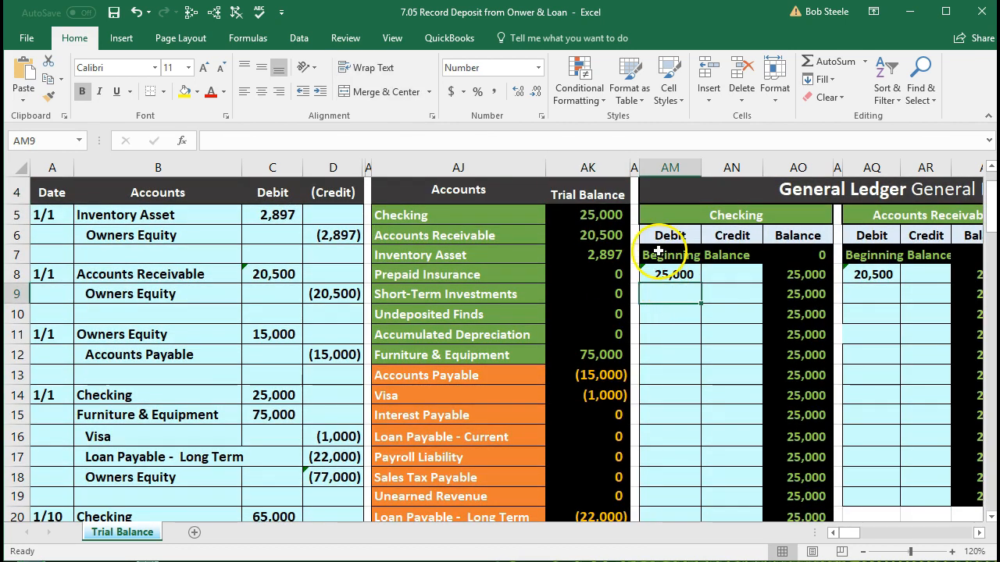
pyautogui.scroll(-1, 658, 258)
pyautogui.moveTo(198, 453); pyautogui.dragTo(265, 449)
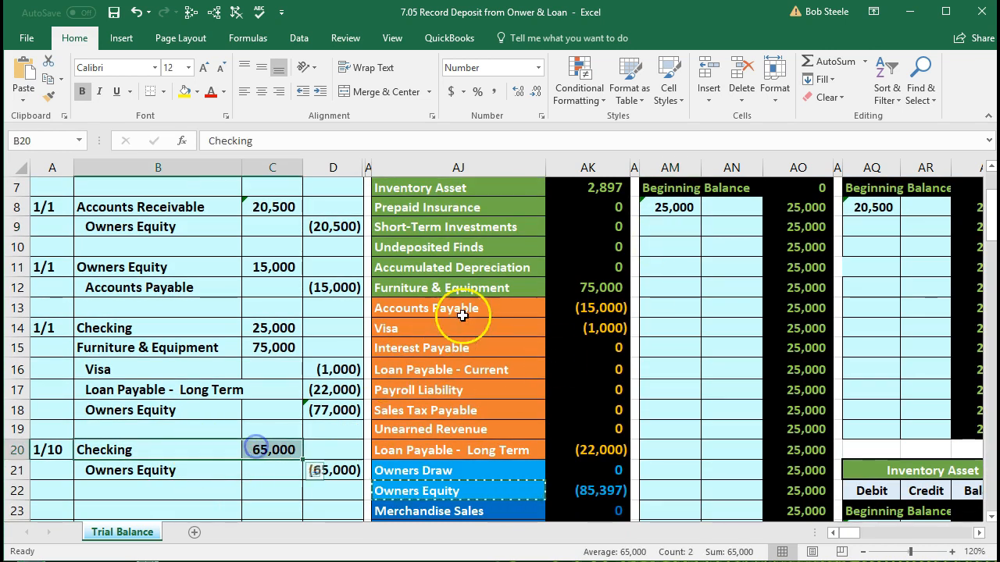
pyautogui.click(661, 222)
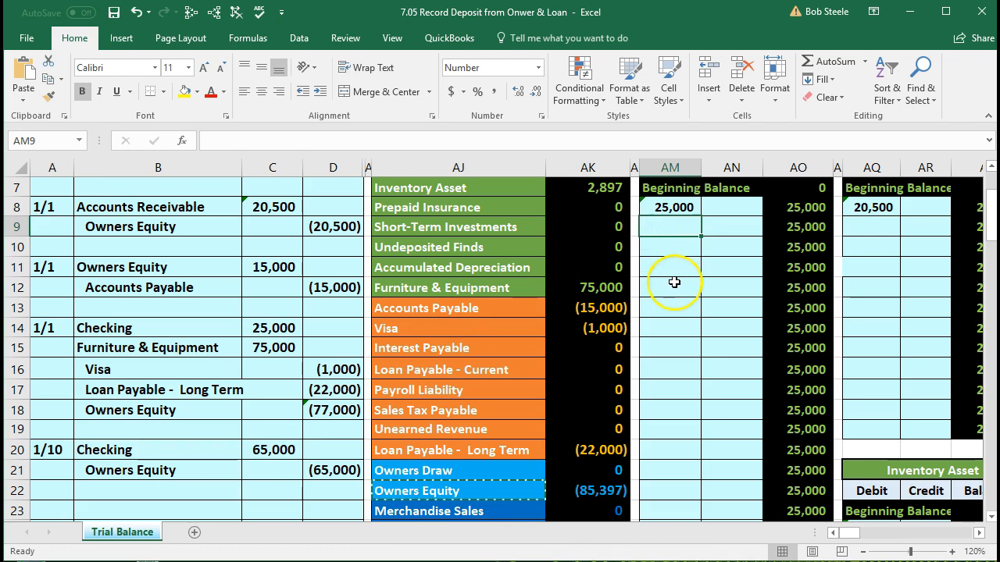
pyautogui.write('=')
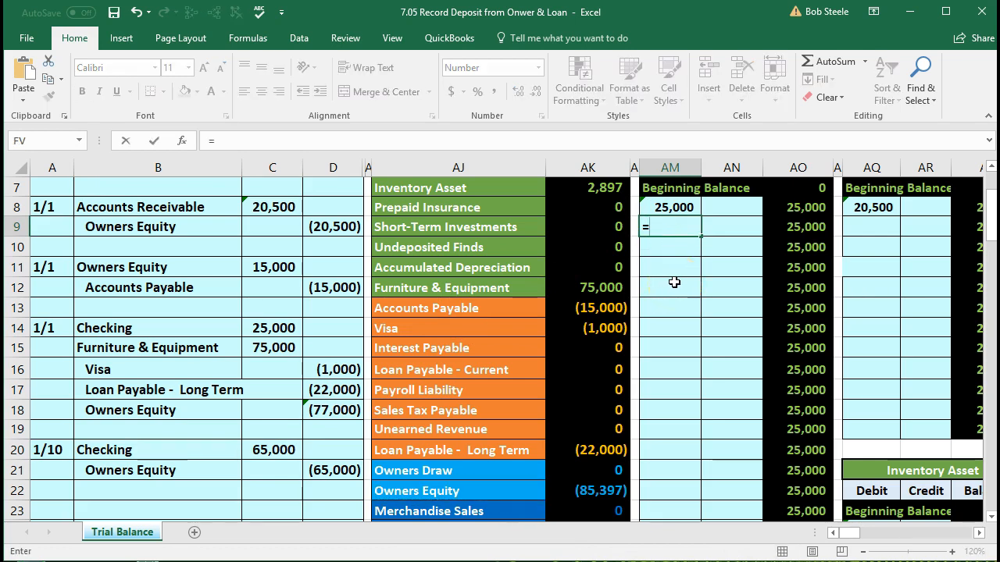
pyautogui.click(285, 449)
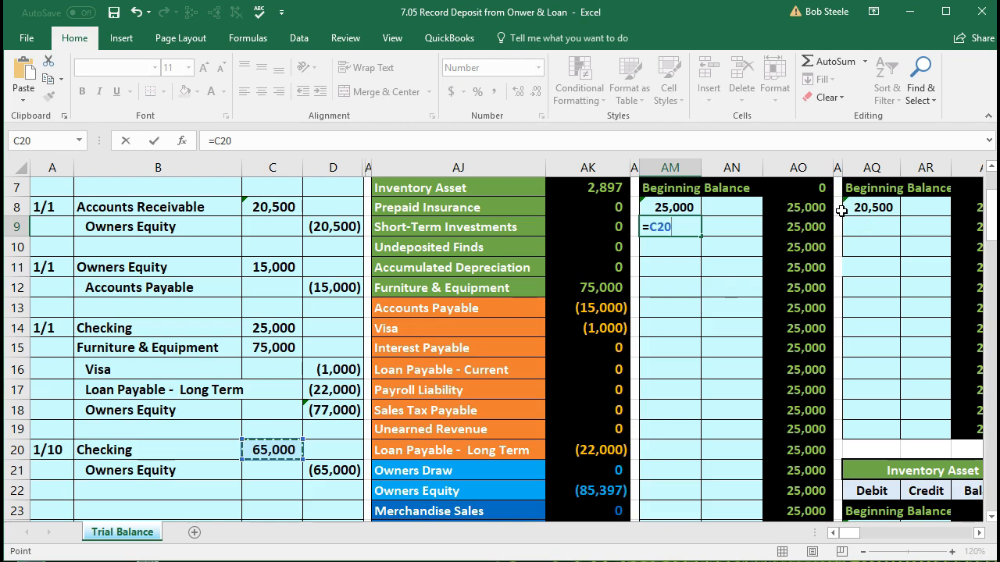
pyautogui.press('Return')
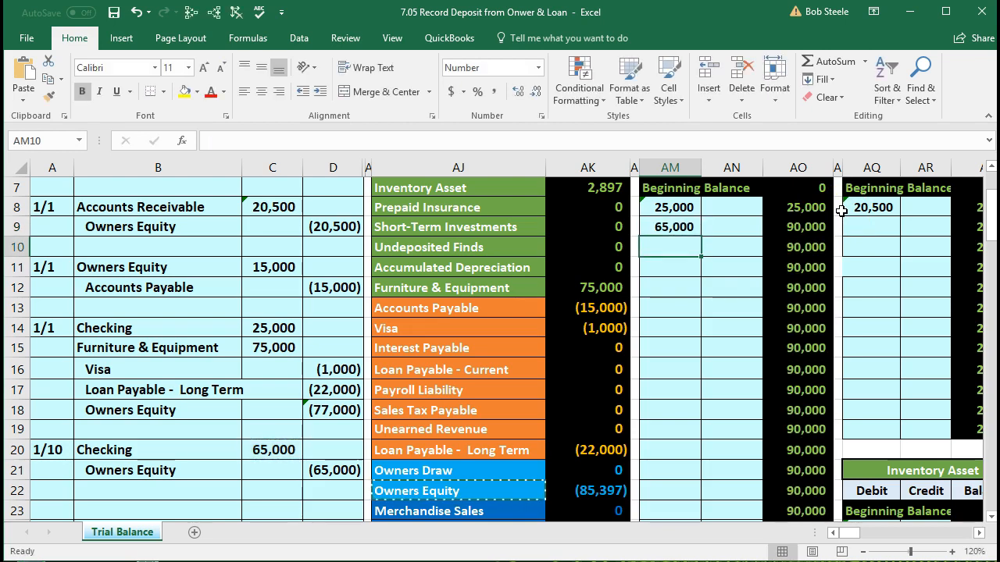
# Check the Checking ledger's running balance against its trial balance row, and compare the Owners Equity journal credit with its trial balance account.
pyautogui.click(821, 225)
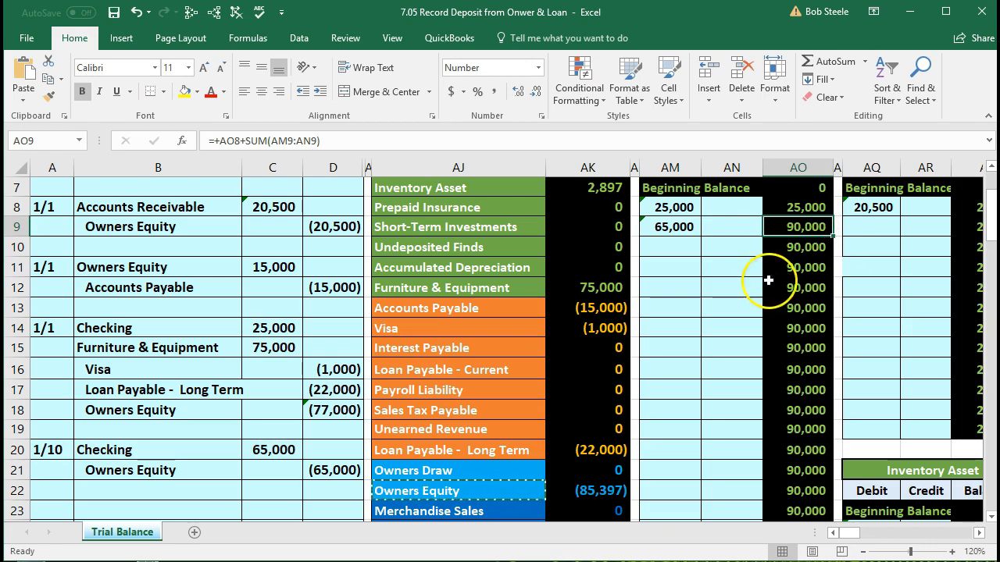
pyautogui.scroll(1, 670, 364)
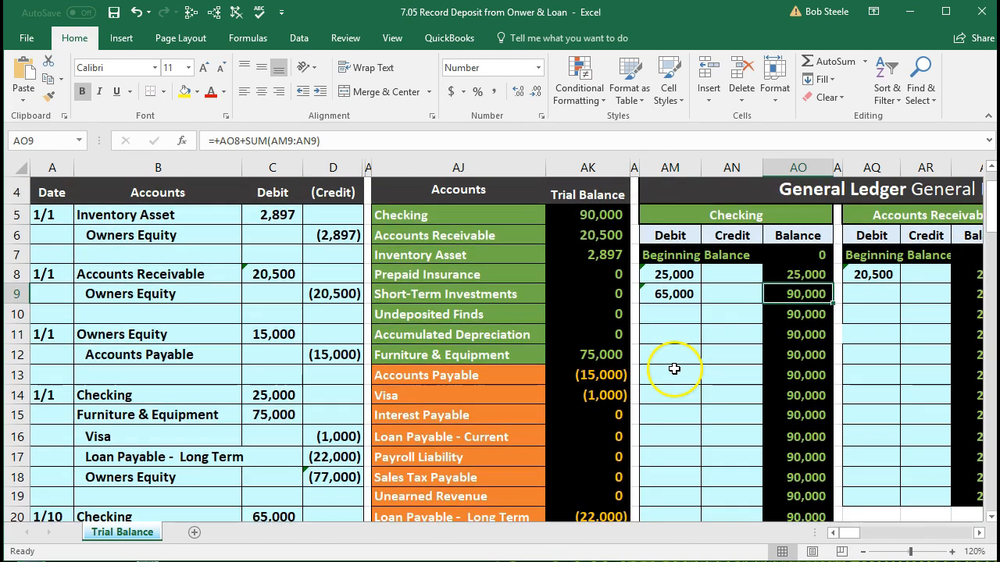
pyautogui.click(561, 219)
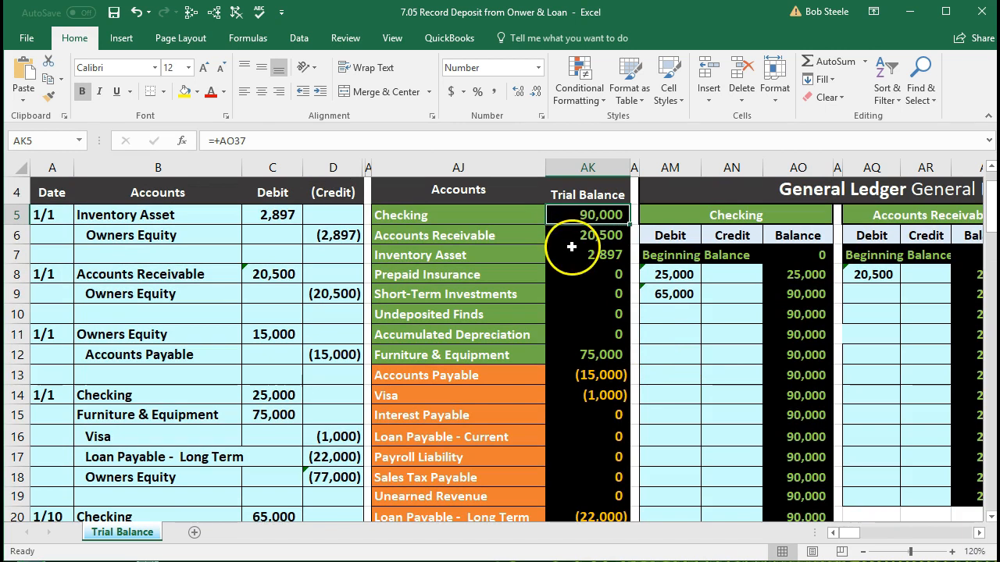
pyautogui.scroll(-3, 437, 357)
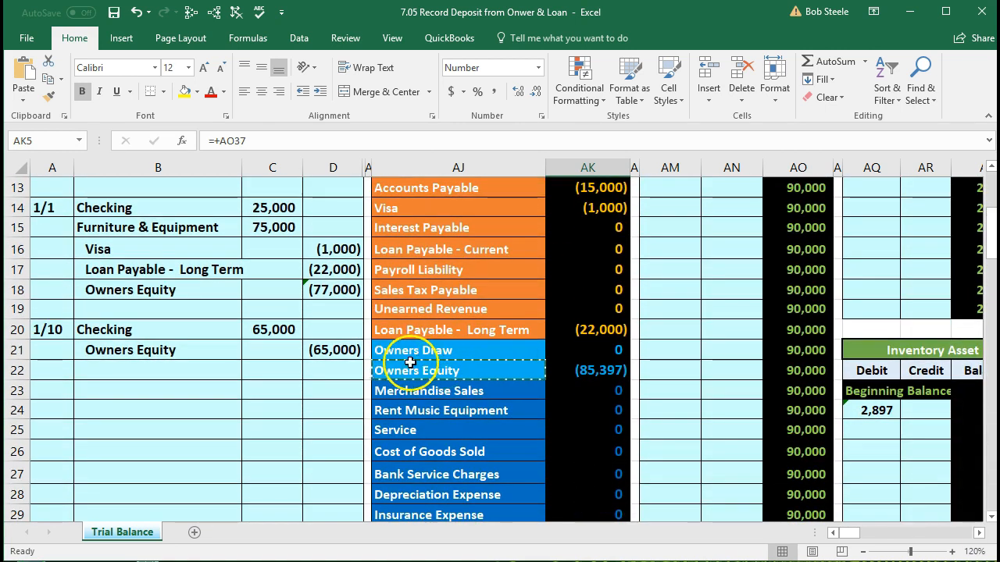
pyautogui.click(328, 350)
pyautogui.click(381, 370)
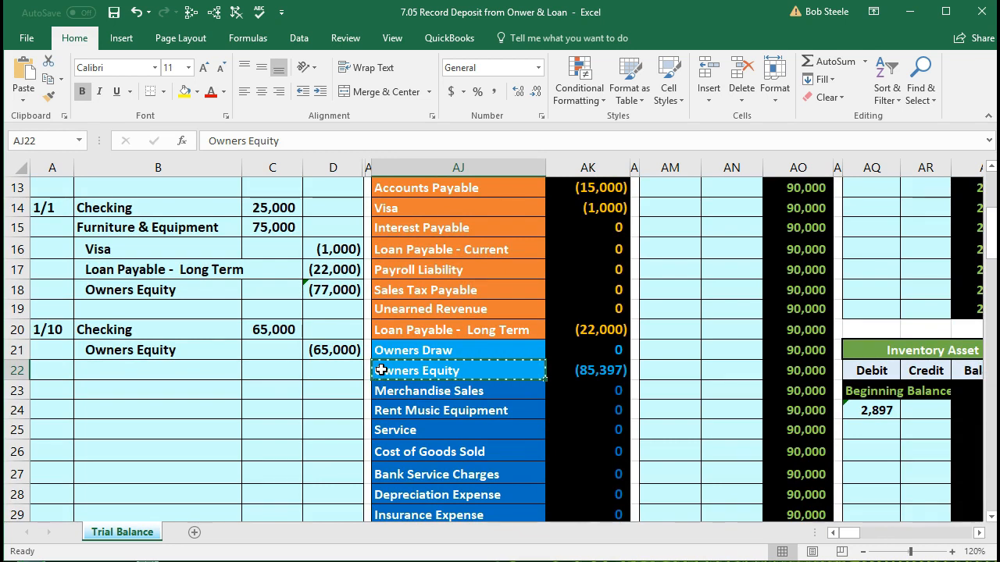
pyautogui.scroll(4, 381, 370)
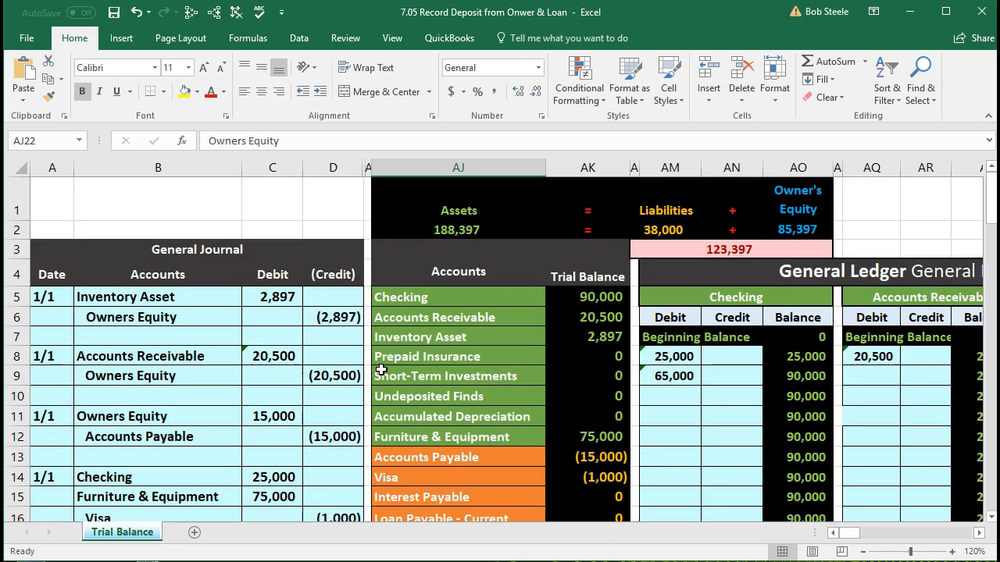
# Freeze the panes at AJ1 so the General Journal columns stay in view.
pyautogui.click(397, 203)
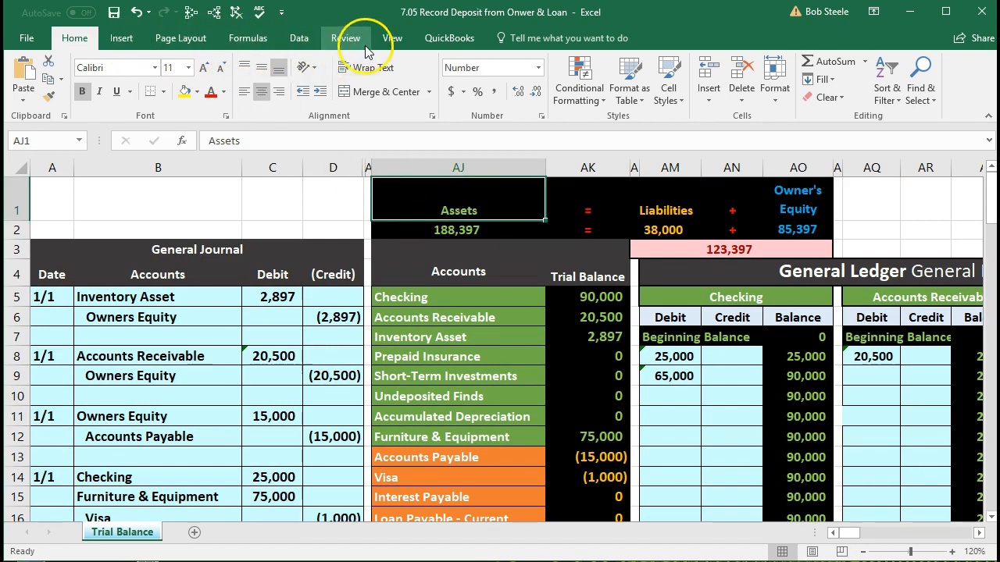
pyautogui.click(393, 38)
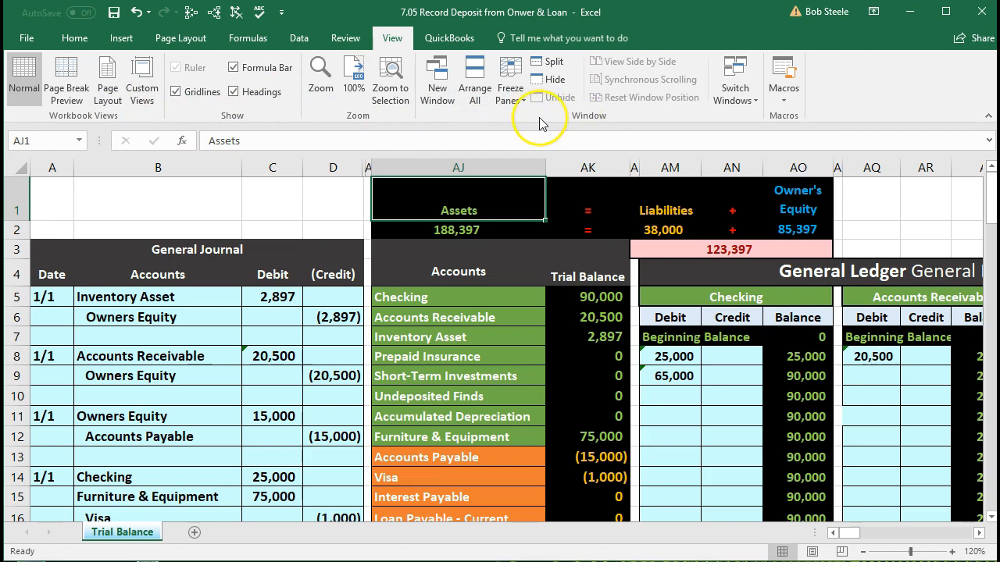
pyautogui.click(511, 100)
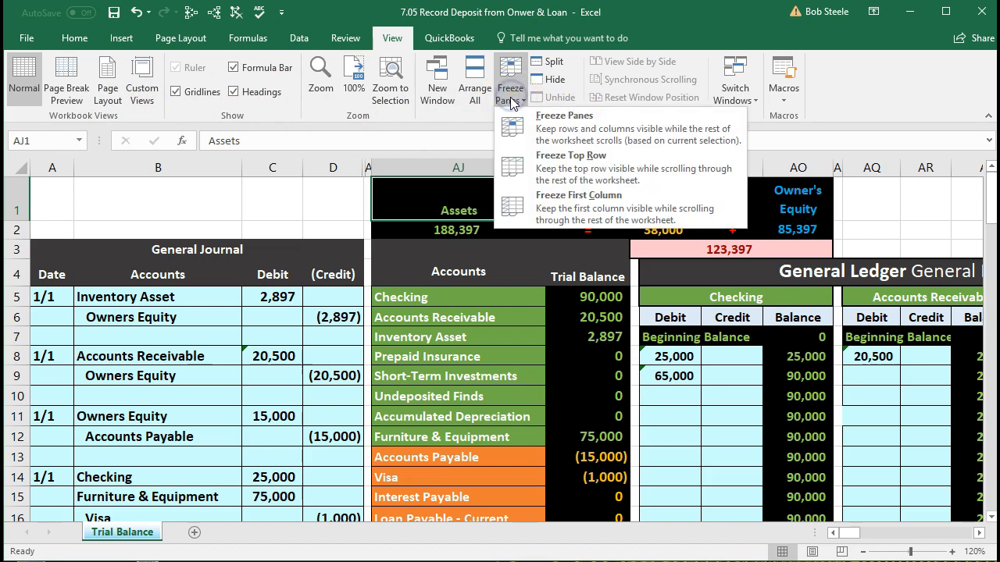
pyautogui.click(603, 132)
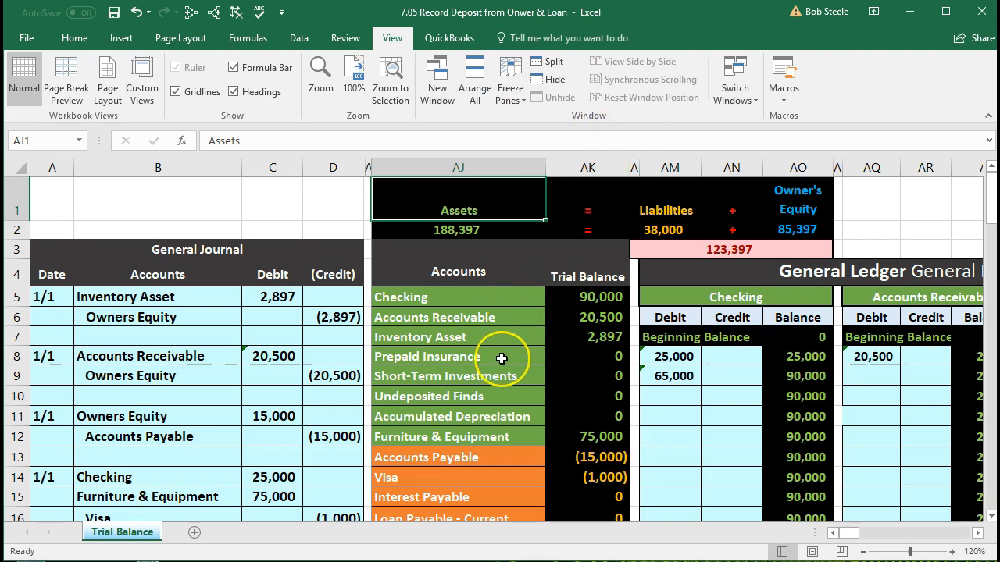
# Post the 1/10 Owners Equity credit to the Owners Equity ledger by linking BH17 to journal cell D21.
pyautogui.scroll(-3, 501, 358)
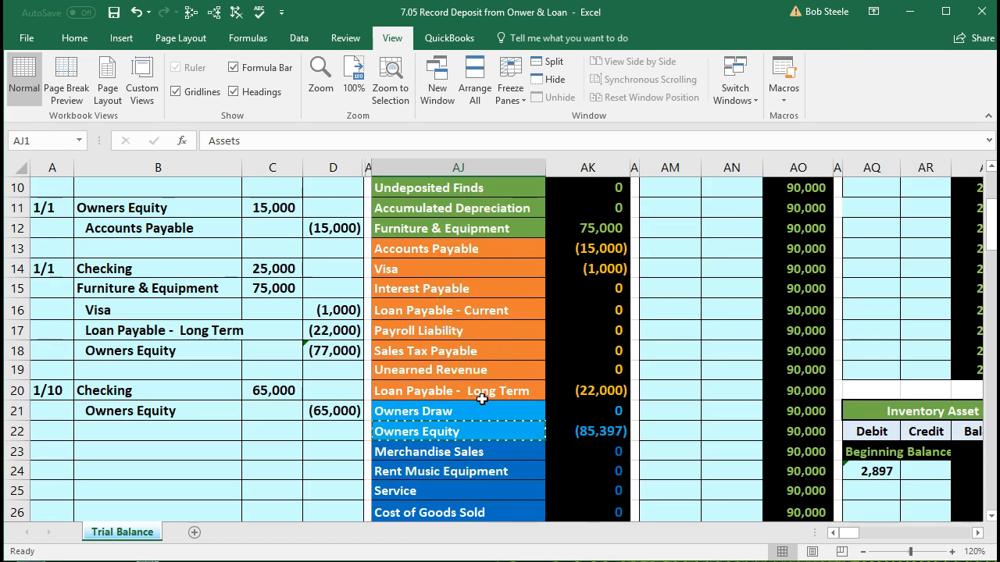
pyautogui.scroll(2, 493, 375)
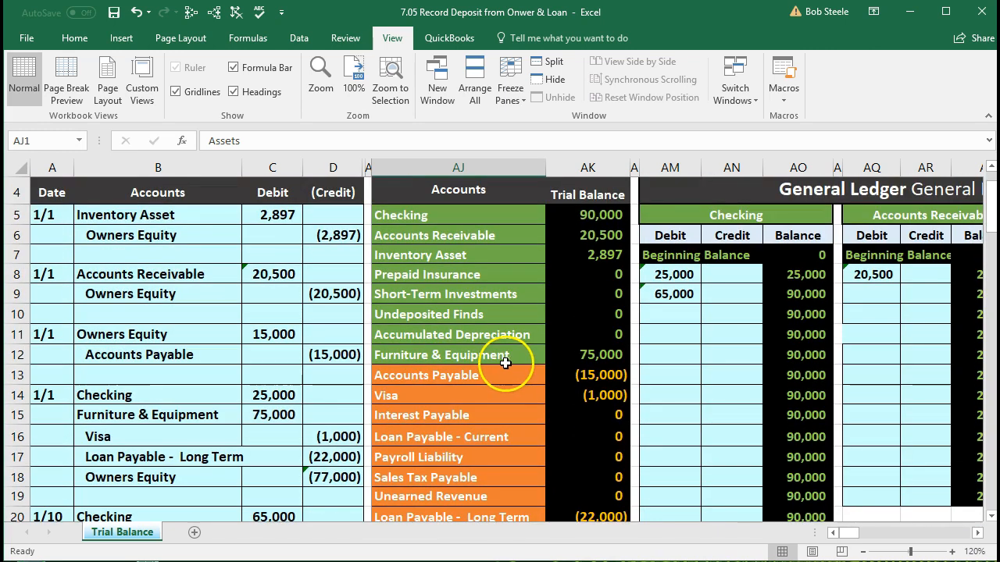
pyautogui.click(718, 216)
pyautogui.click(704, 376)
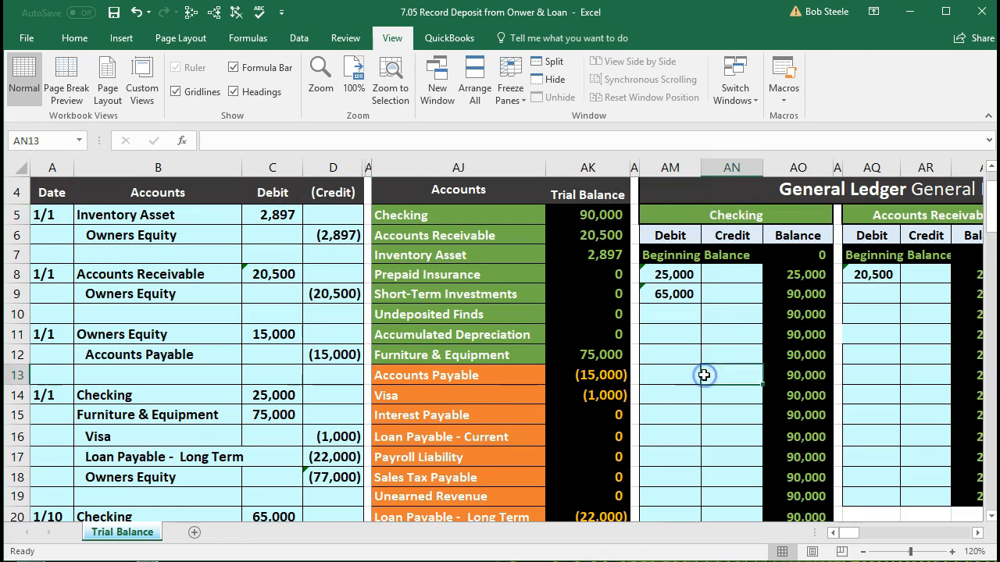
pyautogui.press('Right')
pyautogui.press('Right')
pyautogui.press('Right')
pyautogui.press('Right')
pyautogui.press('Right')
pyautogui.press('Right')
pyautogui.press('Right')
pyautogui.press('Right')
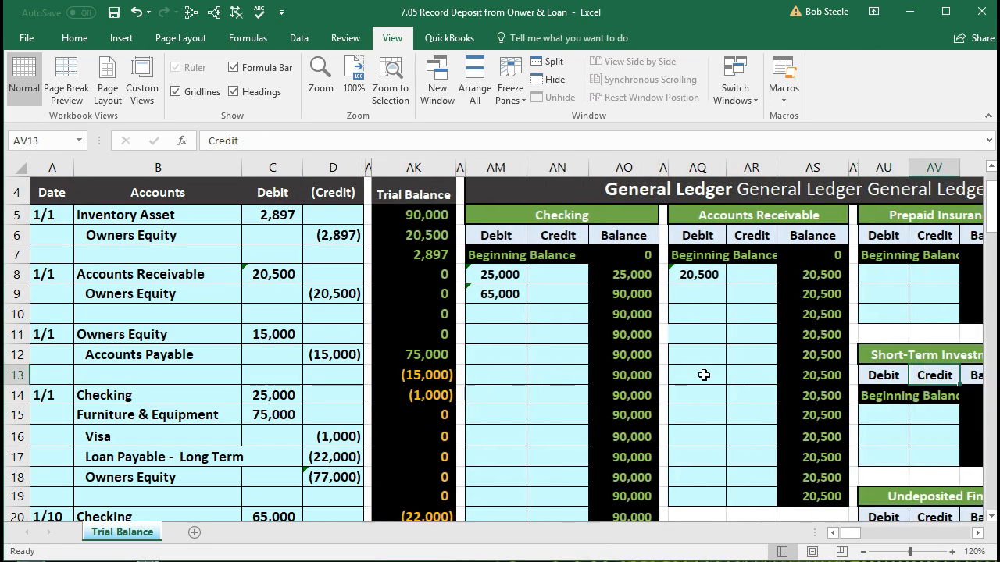
pyautogui.press('Right')
pyautogui.press('Right')
pyautogui.press('Right')
pyautogui.press('Right')
pyautogui.press('Right')
pyautogui.press('Right')
pyautogui.press('Right')
pyautogui.press('Right')
pyautogui.press('Right')
pyautogui.press('Right')
pyautogui.press('Right')
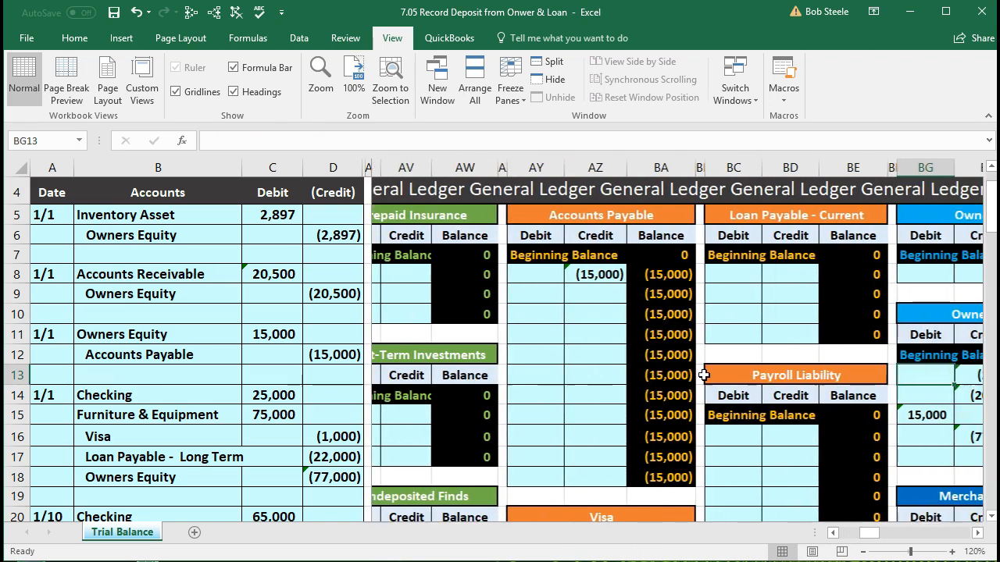
pyautogui.press('Right')
pyautogui.press('Right')
pyautogui.press('Right')
pyautogui.press('Right')
pyautogui.press('Right')
pyautogui.press('Right')
pyautogui.press('Right')
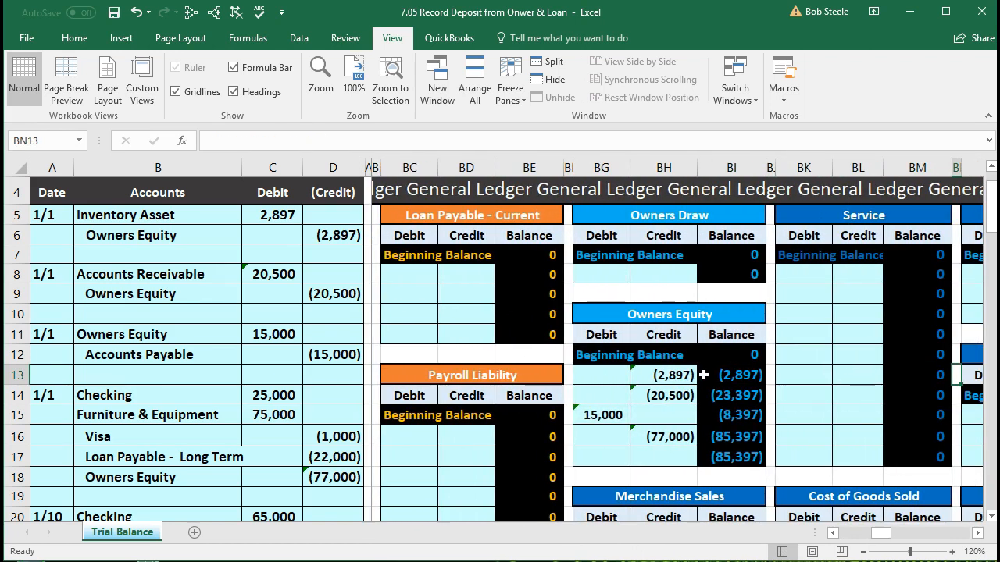
pyautogui.scroll(-1, 703, 375)
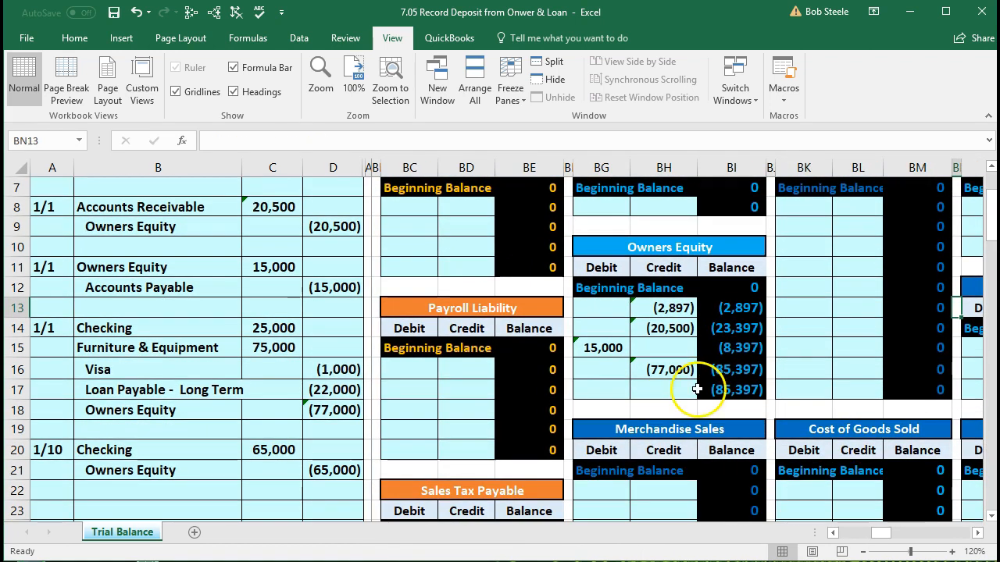
pyautogui.click(675, 395)
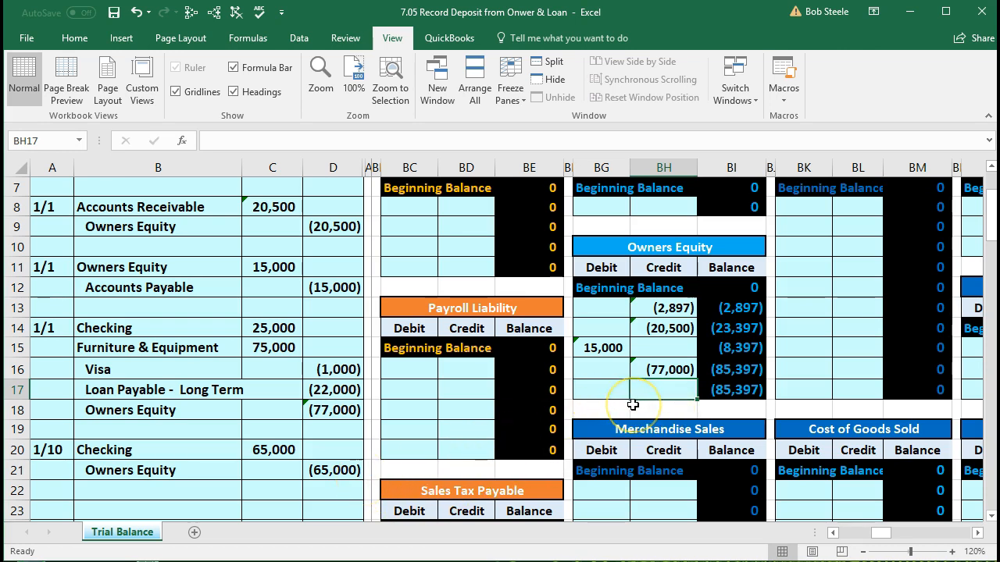
pyautogui.write('=')
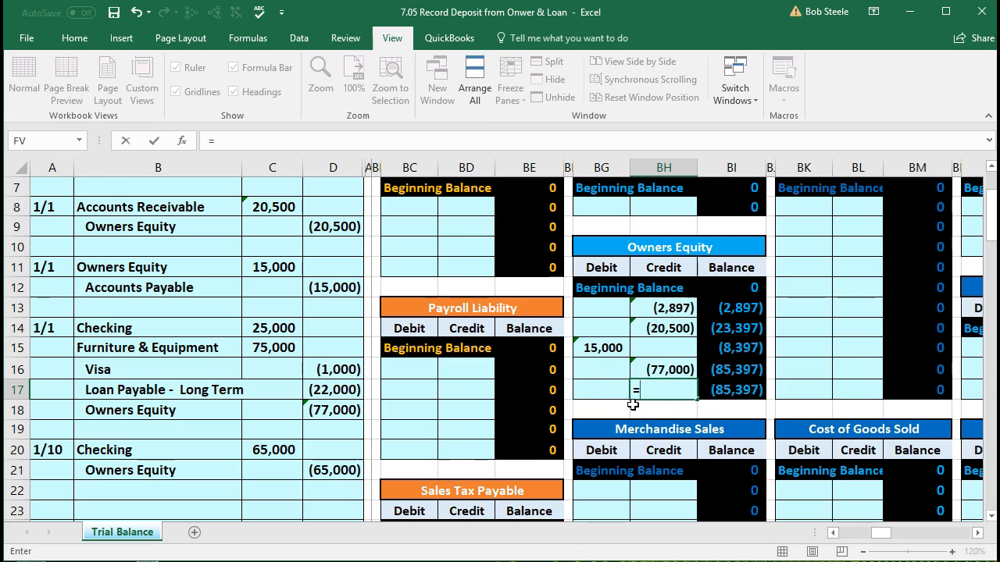
pyautogui.click(336, 470)
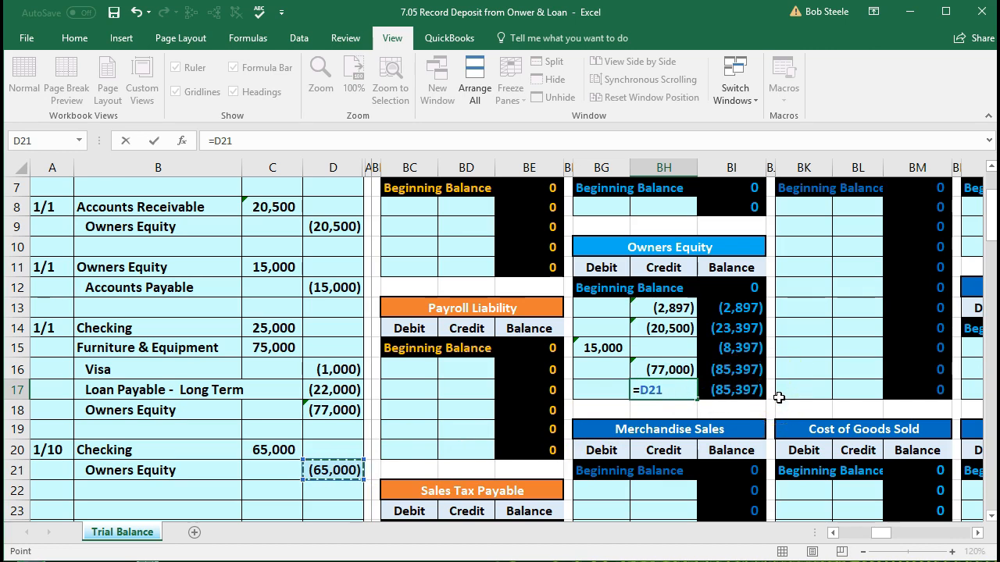
pyautogui.press('Return')
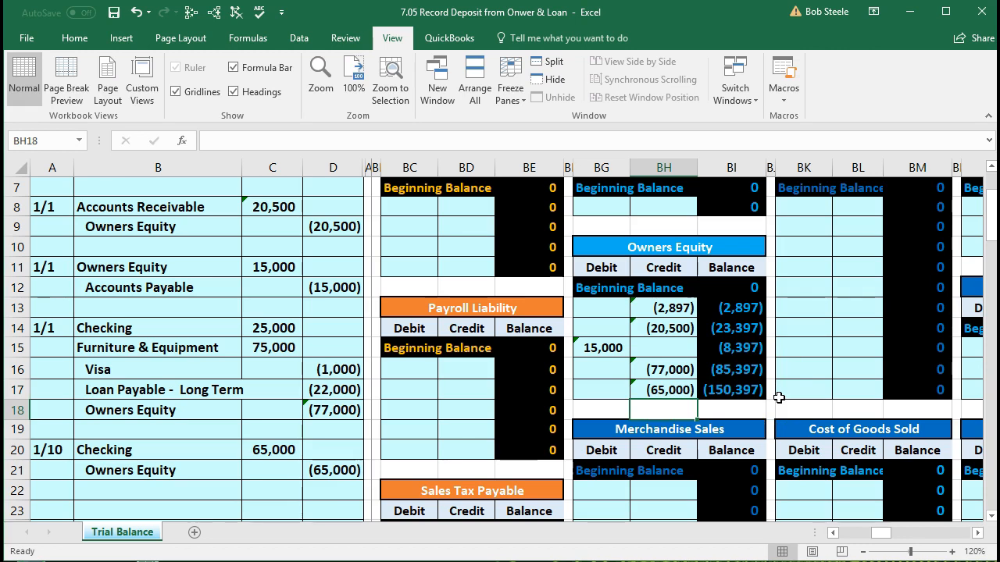
# Check the Owners Equity row of the trial balance and the Total Debits - Total (credits) row beneath it.
pyautogui.press('Left')
pyautogui.press('Left')
pyautogui.press('Left')
pyautogui.press('Left')
pyautogui.press('Left')
pyautogui.press('Left')
pyautogui.press('Left')
pyautogui.press('Left')
pyautogui.press('Left')
pyautogui.press('Left')
pyautogui.press('Left')
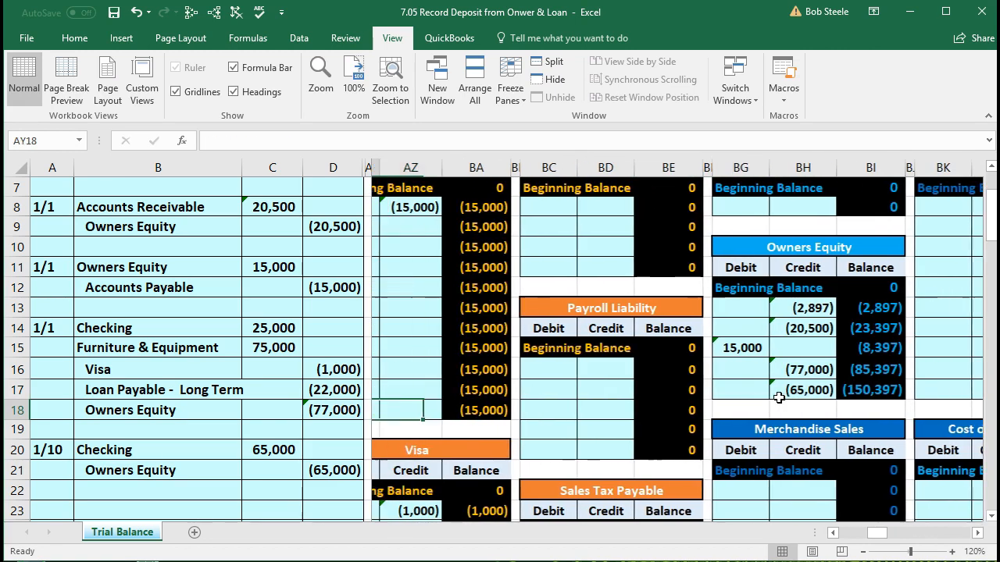
pyautogui.press('Left')
pyautogui.press('Left')
pyautogui.press('Left')
pyautogui.press('Left')
pyautogui.press('Left')
pyautogui.press('Left')
pyautogui.press('Left')
pyautogui.press('Left')
pyautogui.press('Left')
pyautogui.press('Left')
pyautogui.press('Left')
pyautogui.press('Left')
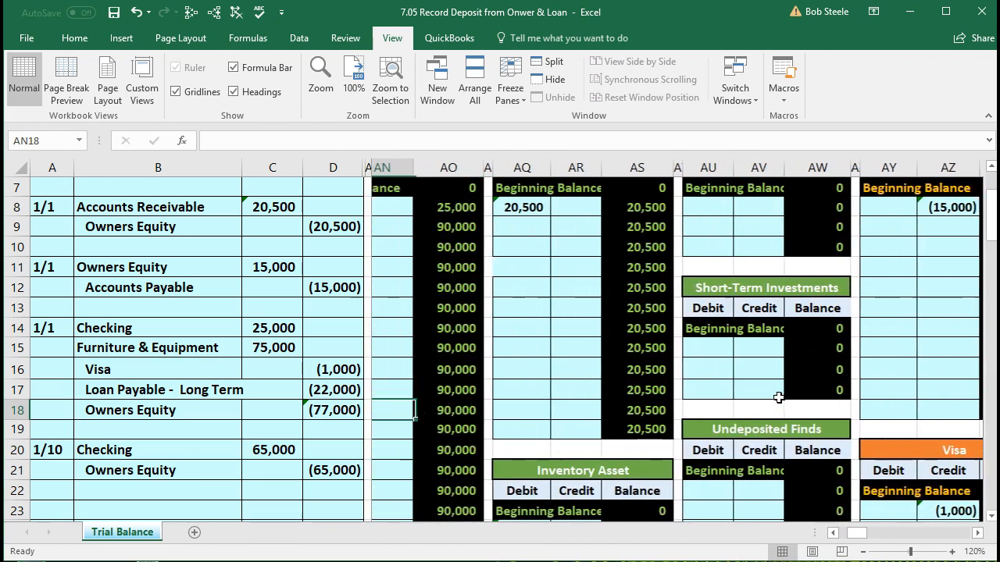
pyautogui.press('Left')
pyautogui.press('Left')
pyautogui.press('Left')
pyautogui.press('Down')
pyautogui.press('Down')
pyautogui.press('Down')
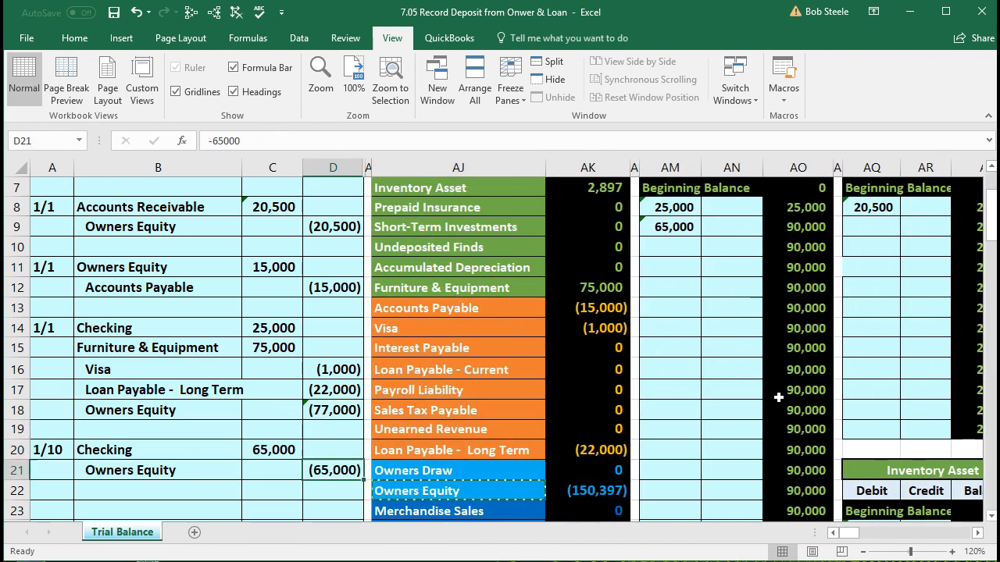
pyautogui.press('Down')
pyautogui.press('Right')
pyautogui.press('Right')
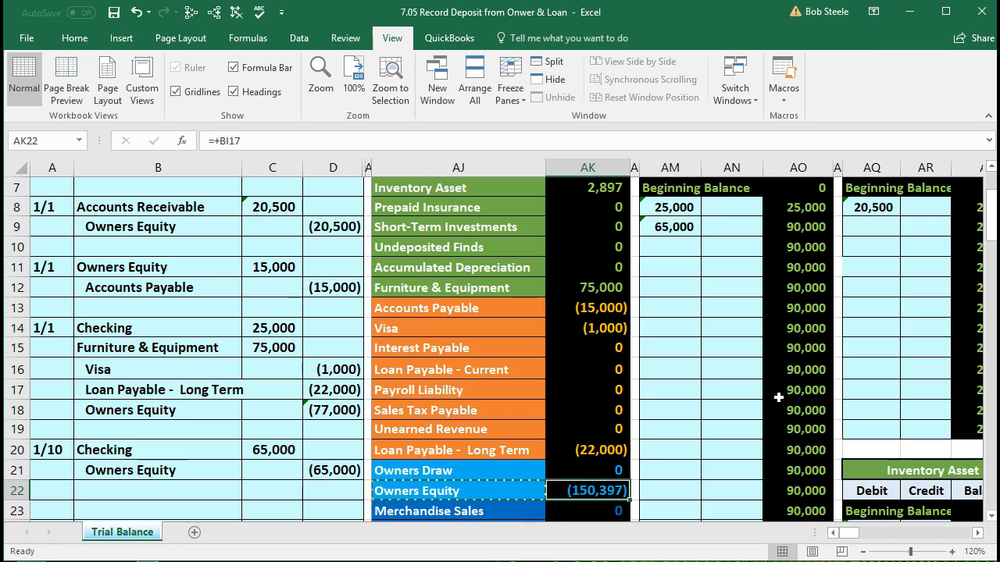
pyautogui.scroll(-1, 778, 397)
pyautogui.scroll(-5, 778, 397)
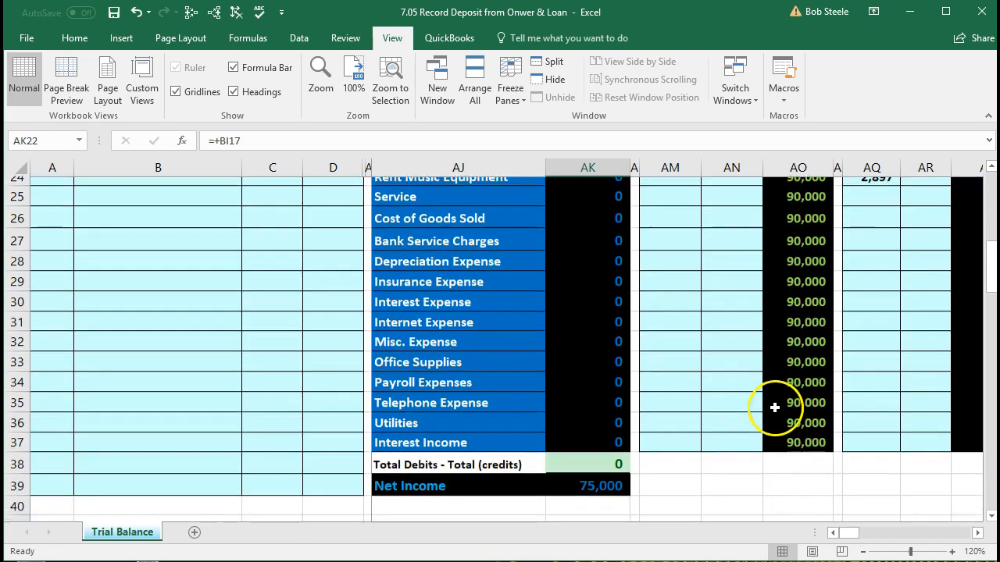
# Examine the trial balance's Net Income total in AK39 and the range of income and expense accounts its SUM formula covers.
pyautogui.click(606, 473)
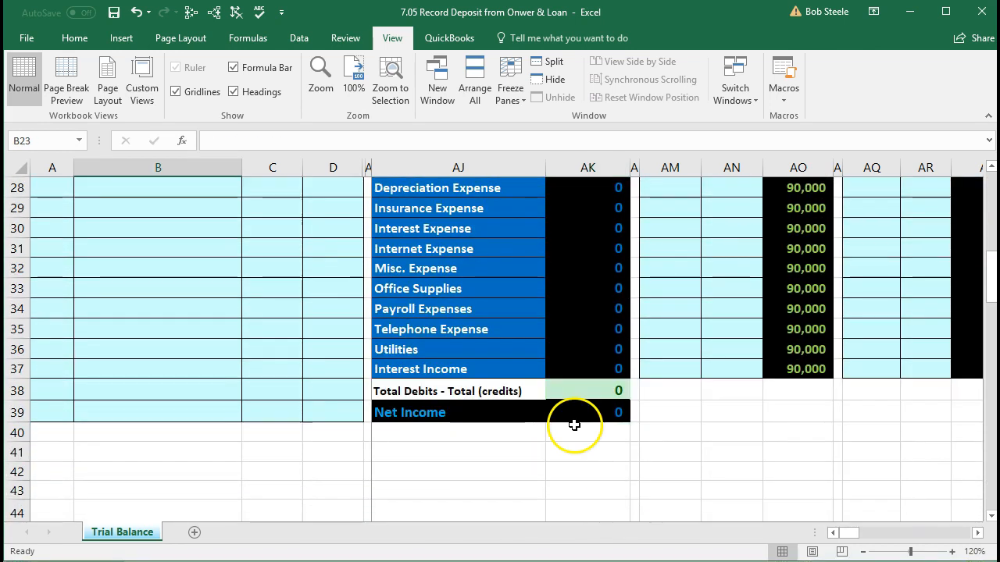
pyautogui.click(576, 413)
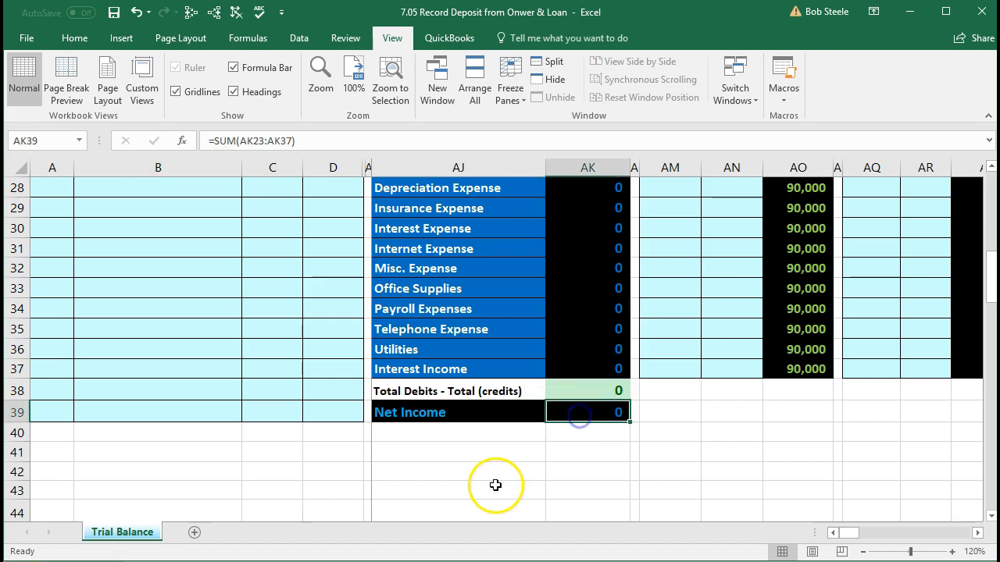
pyautogui.scroll(2, 496, 485)
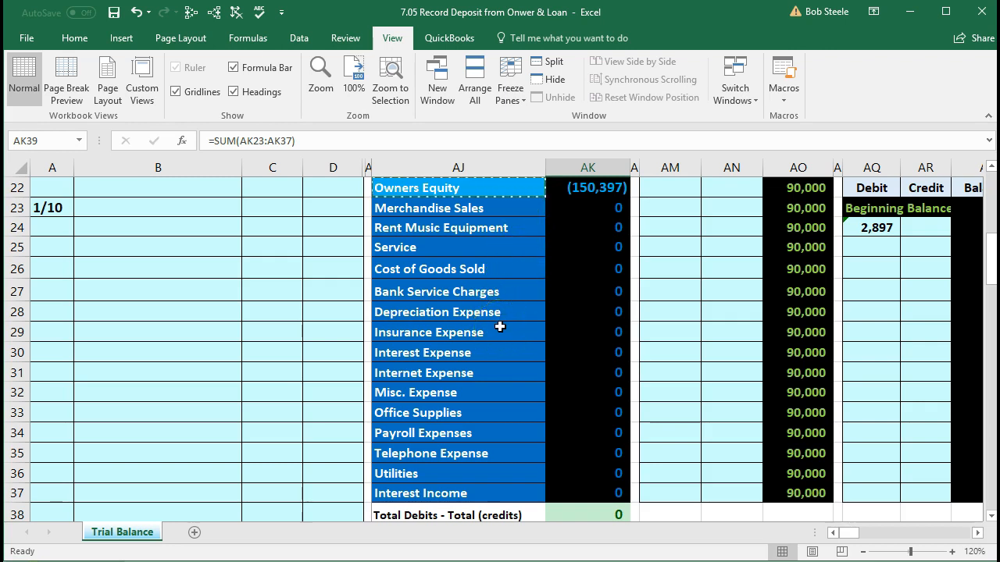
pyautogui.scroll(-1, 500, 326)
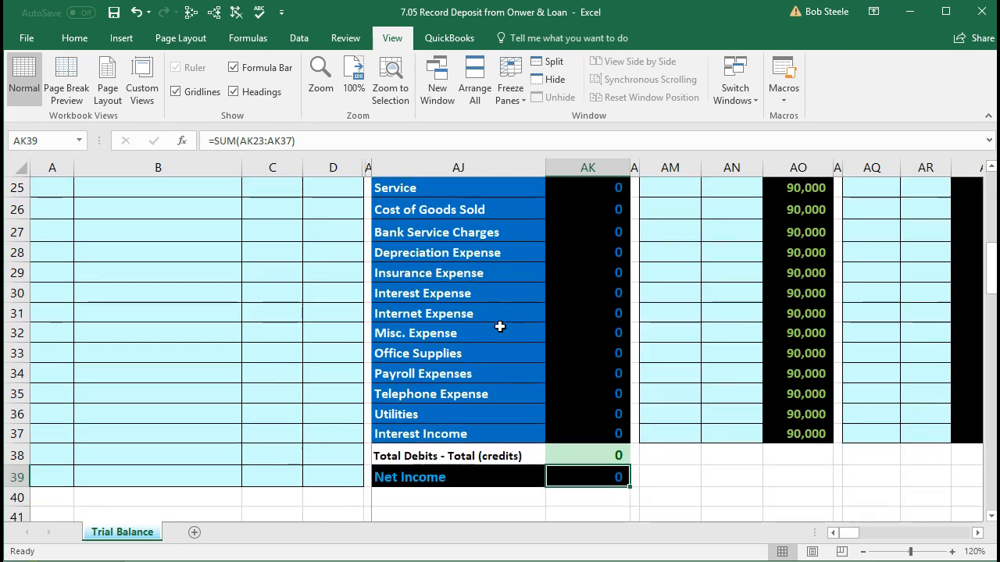
pyautogui.scroll(-1, 500, 327)
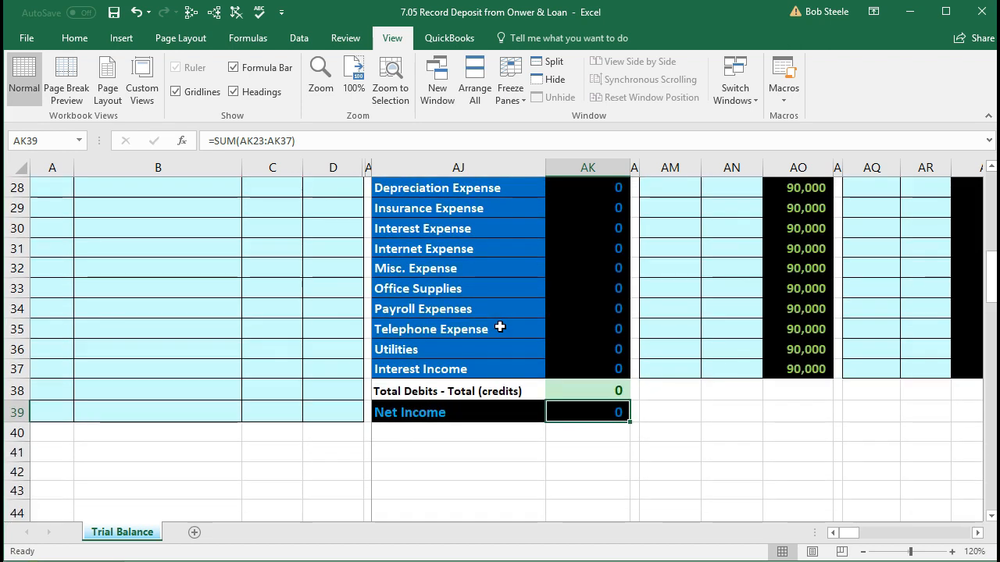
pyautogui.doubleClick(557, 413)
pyautogui.scroll(3, 526, 438)
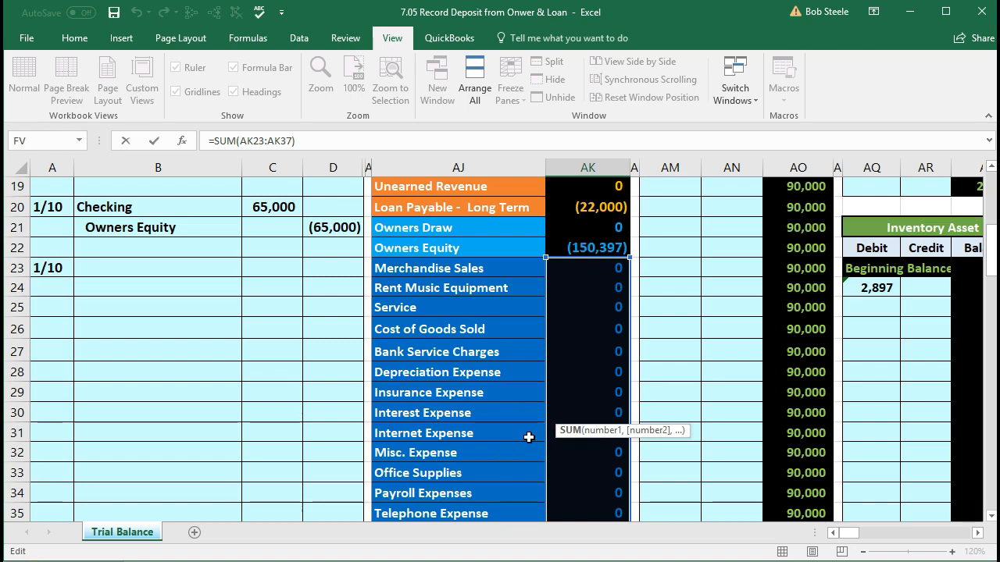
pyautogui.press('Return')
pyautogui.scroll(2, 300, 429)
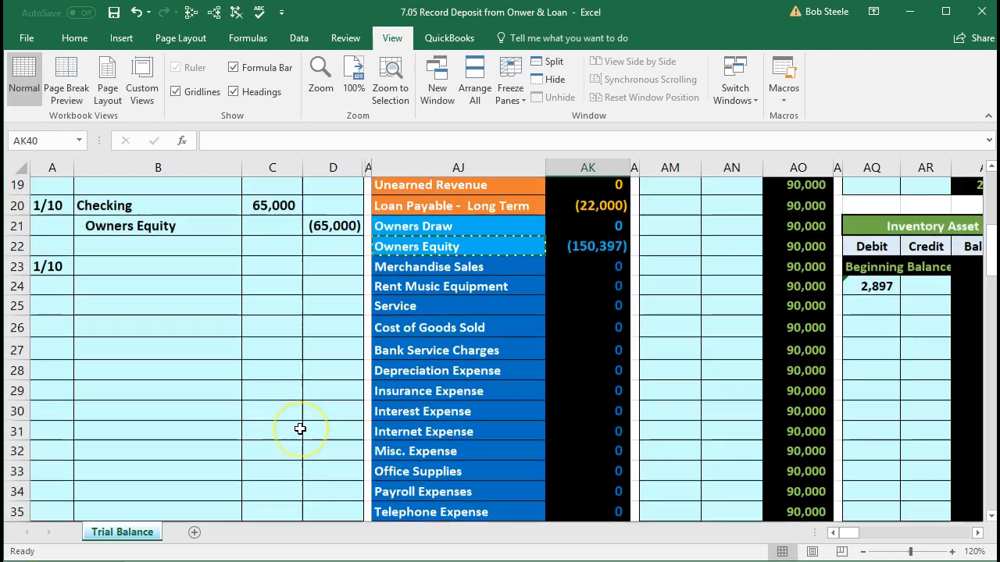
# Enter the date 1/10 in A23 for the loan deposit's journal entry.
pyautogui.click(62, 267)
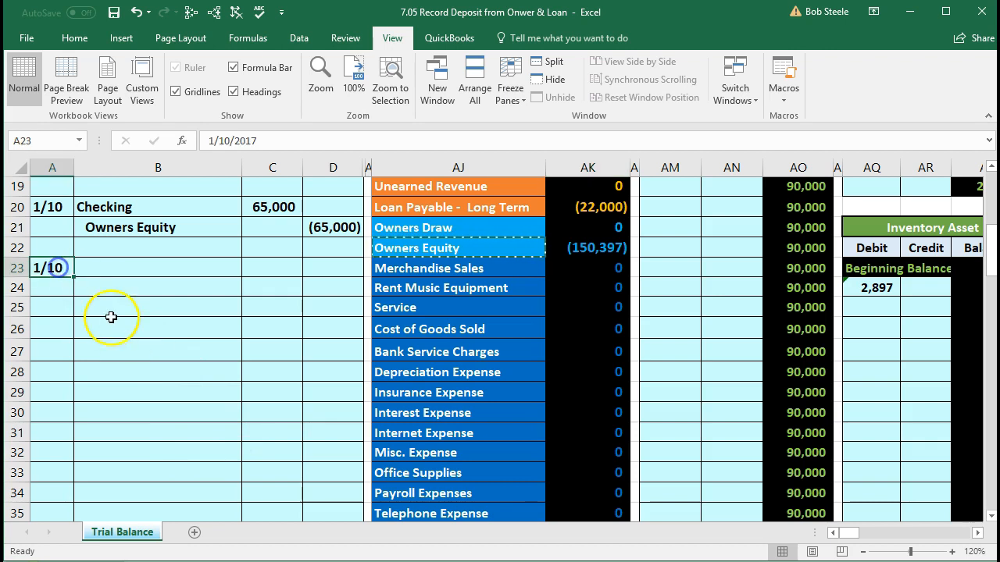
pyautogui.write('1/10')
pyautogui.press('Return')
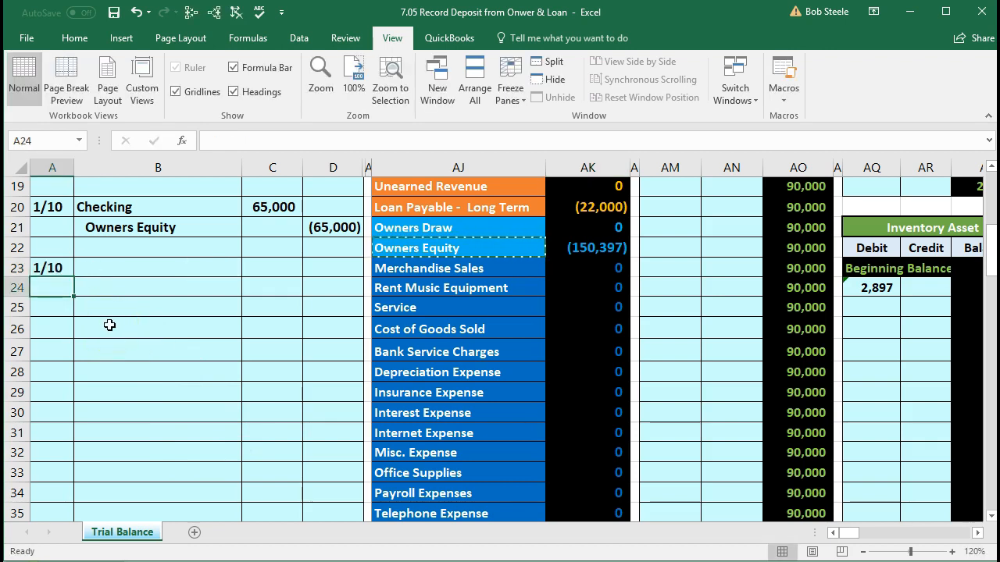
# Copy the Checking account name from AJ5 of the trial balance and paste it as values into journal cell B23.
pyautogui.click(133, 272)
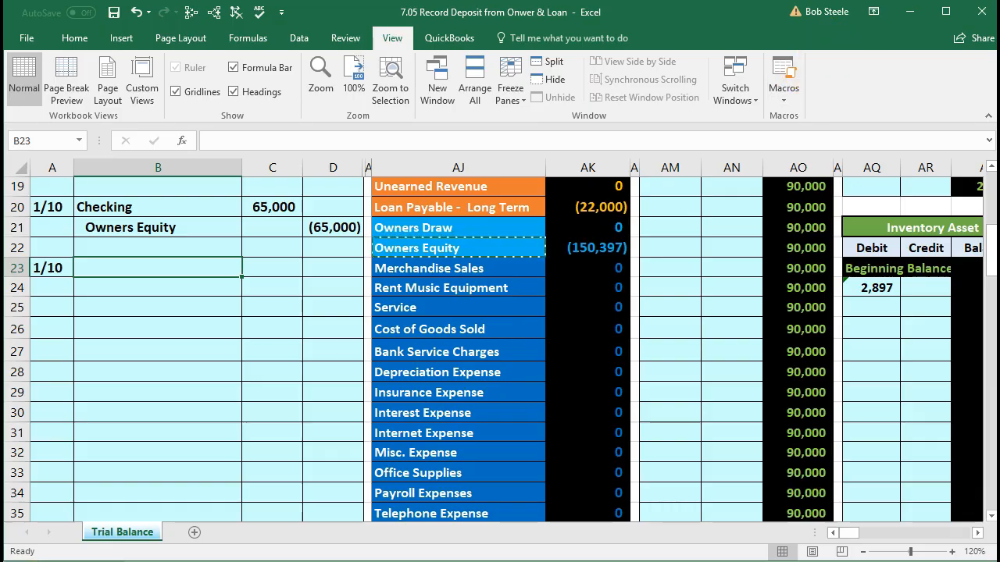
pyautogui.scroll(4, 675, 245)
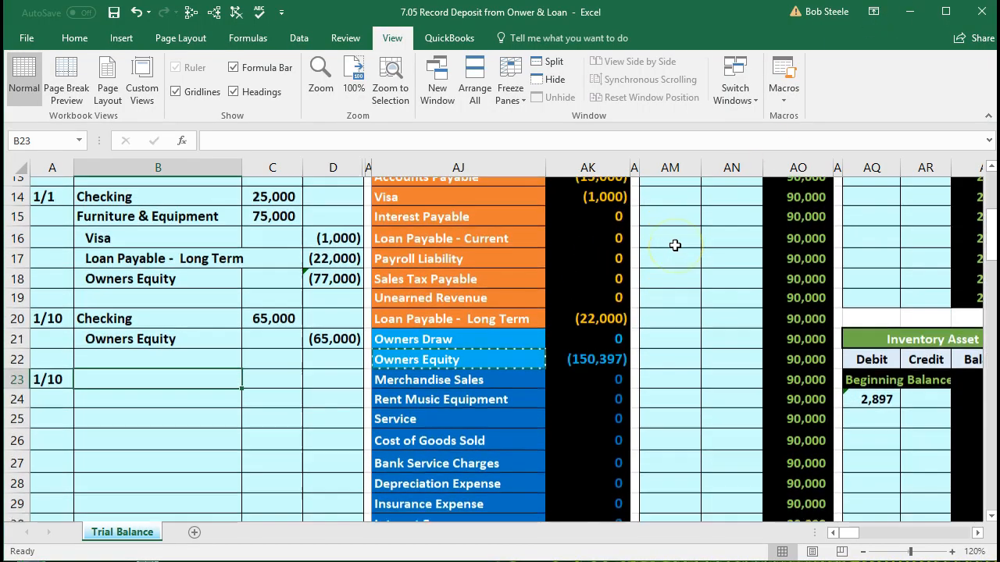
pyautogui.scroll(1, 674, 245)
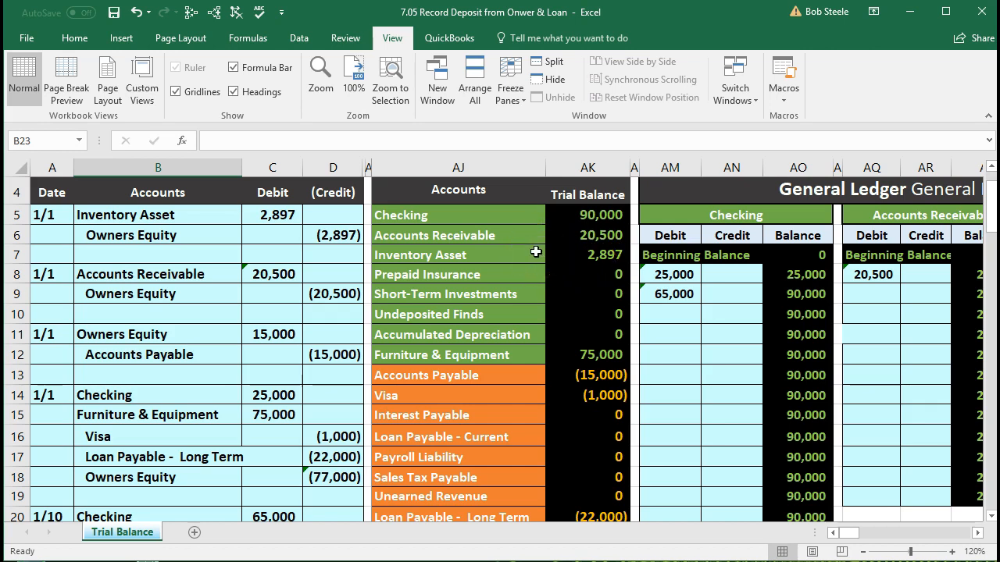
pyautogui.moveTo(527, 214); pyautogui.dragTo(562, 211)
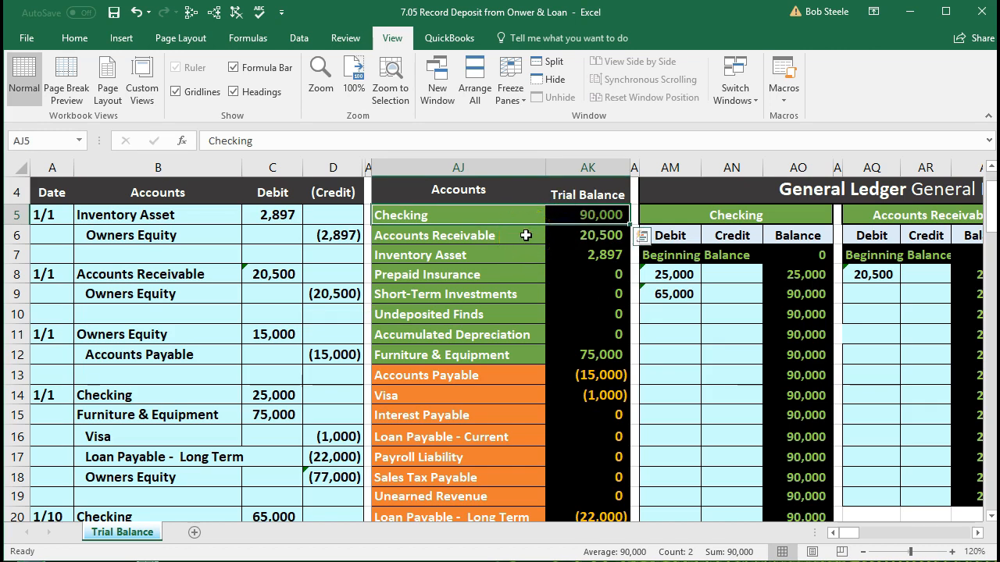
pyautogui.click(491, 225)
pyautogui.click(467, 220)
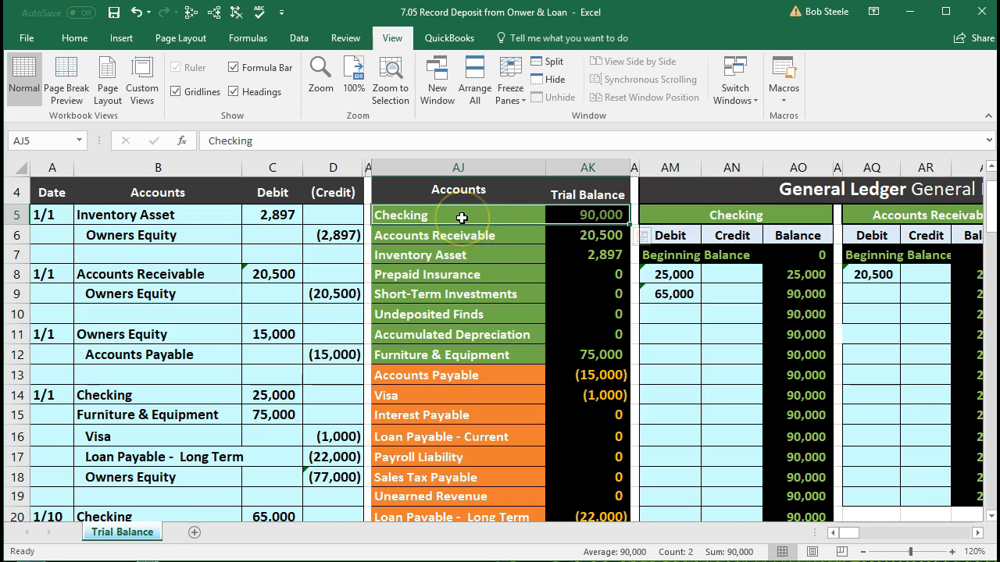
pyautogui.click(461, 218)
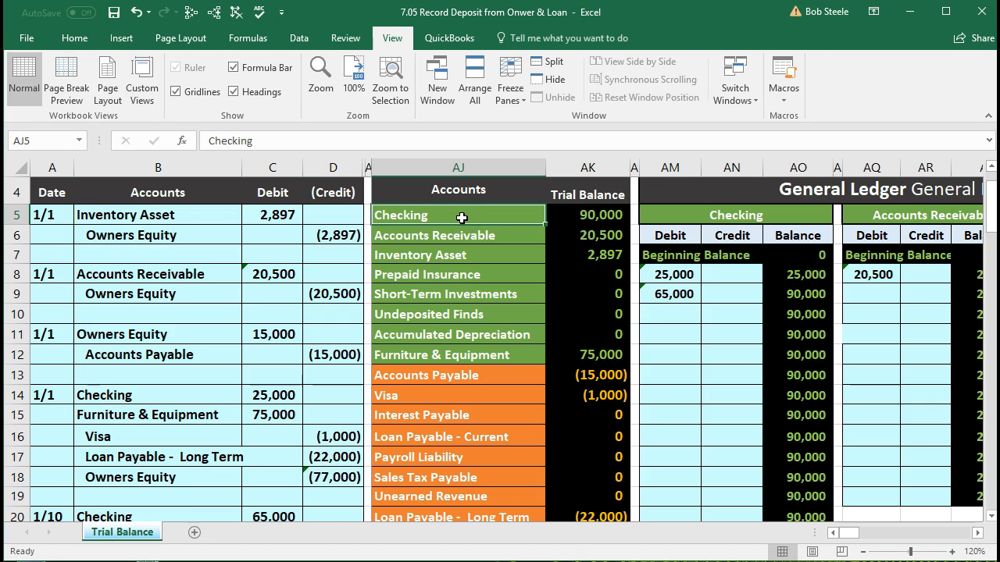
pyautogui.rightClick(462, 218)
pyautogui.click(461, 250)
pyautogui.scroll(-2, 287, 313)
pyautogui.scroll(-2, 286, 313)
pyautogui.click(122, 323)
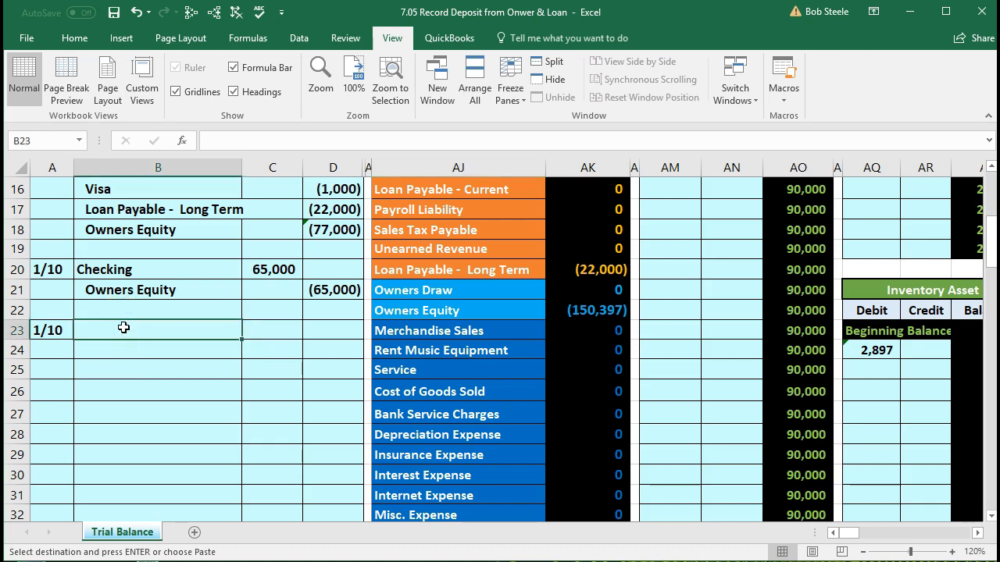
pyautogui.rightClick(124, 328)
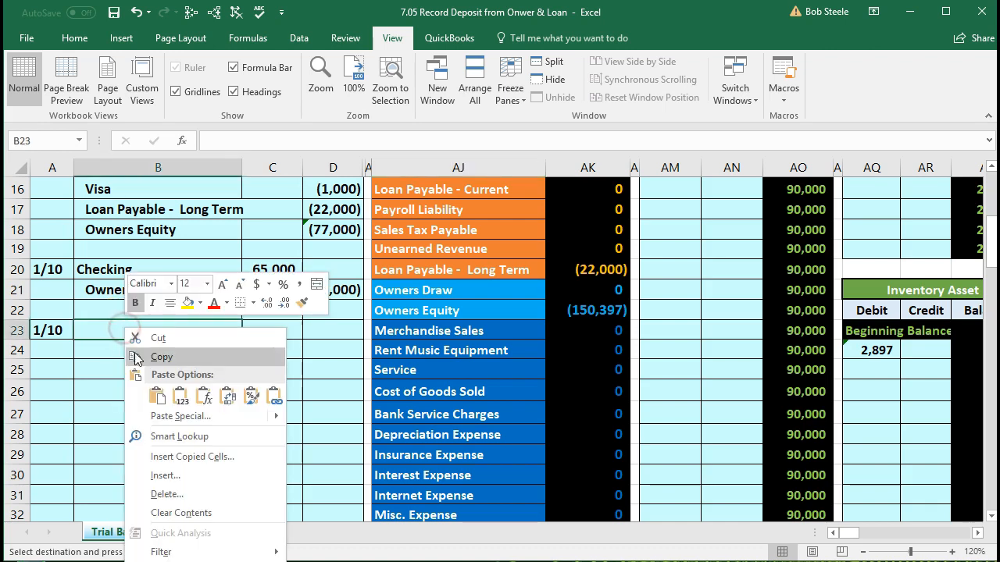
pyautogui.click(174, 396)
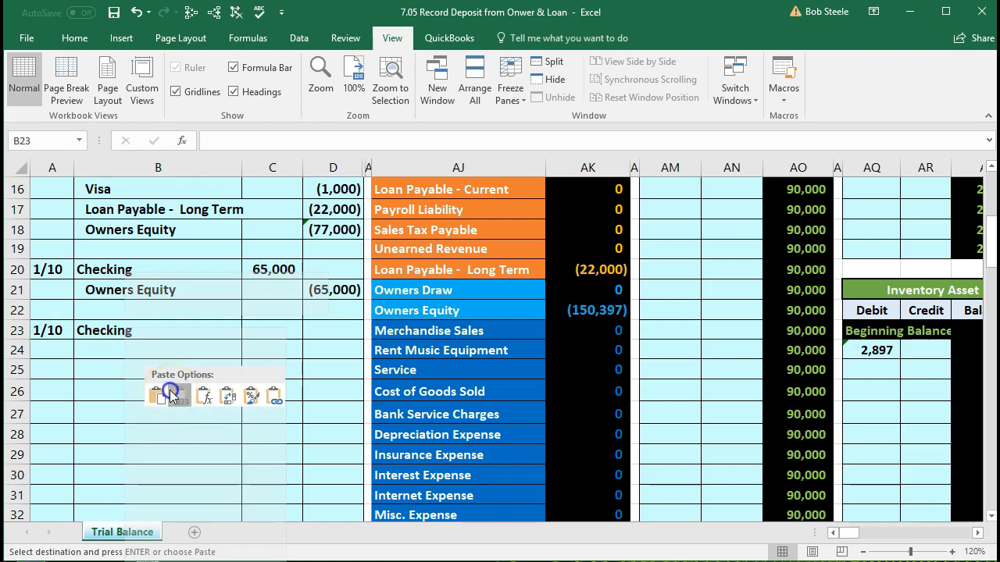
# Enter the loan deposit amounts in the journal: a 50,000 debit in C23 and a -50,000 credit in D24.
pyautogui.click(271, 334)
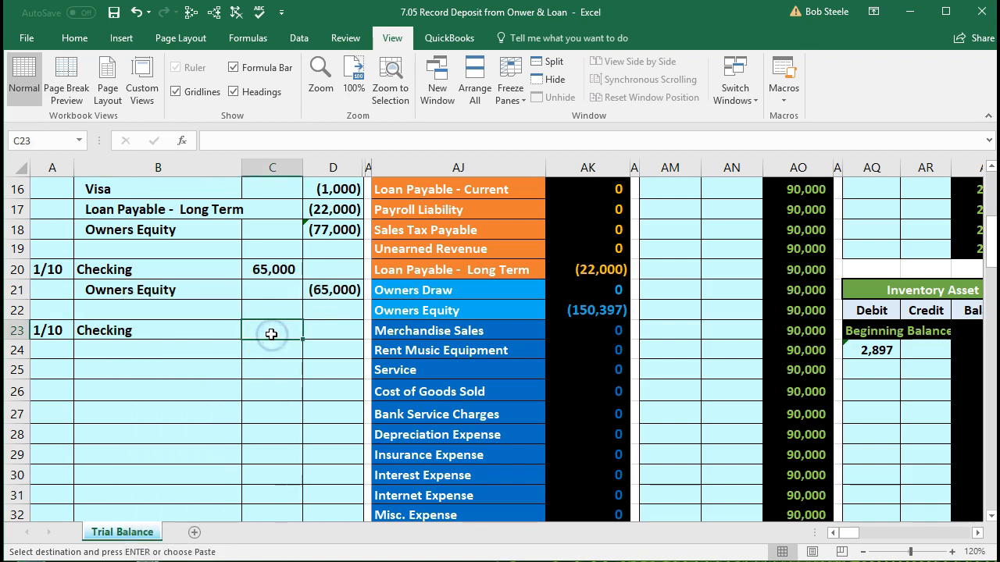
pyautogui.write('50000')
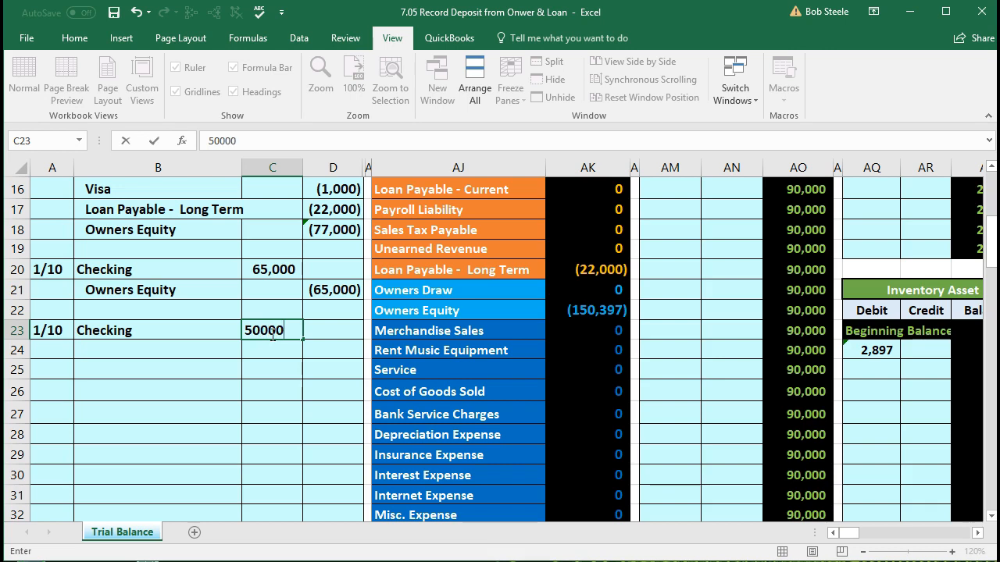
pyautogui.press('Return')
pyautogui.press('Right')
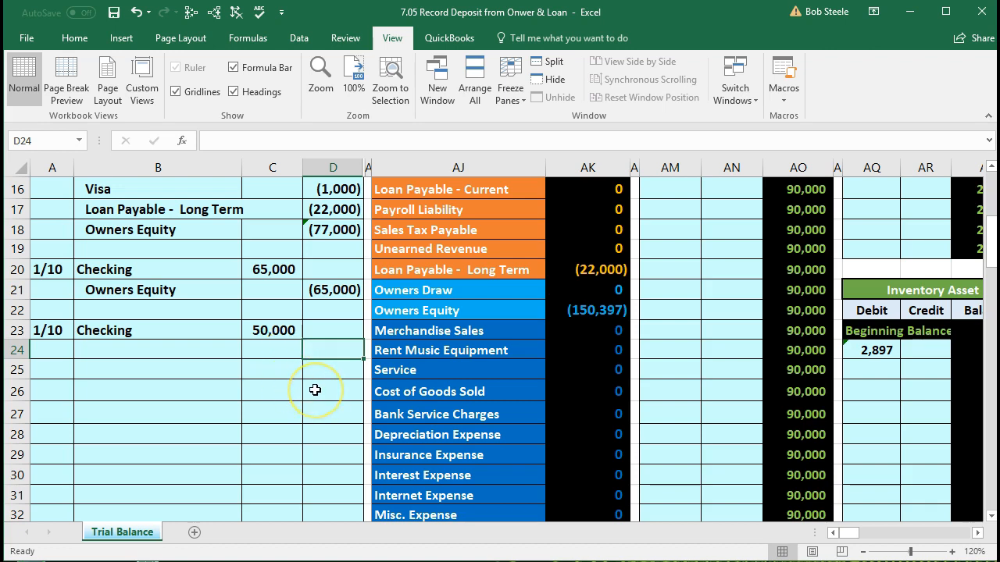
pyautogui.write('-5000')
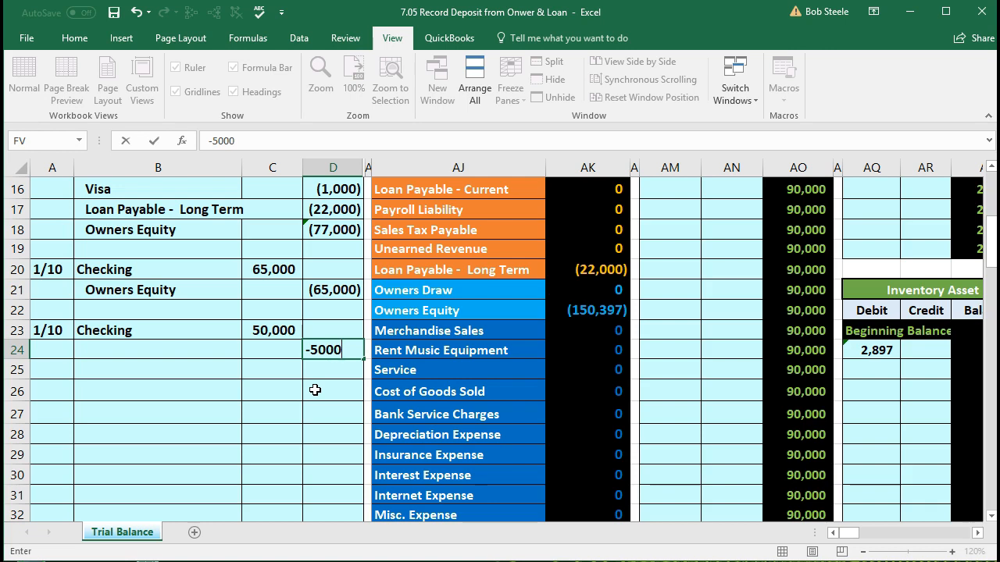
pyautogui.press('Return')
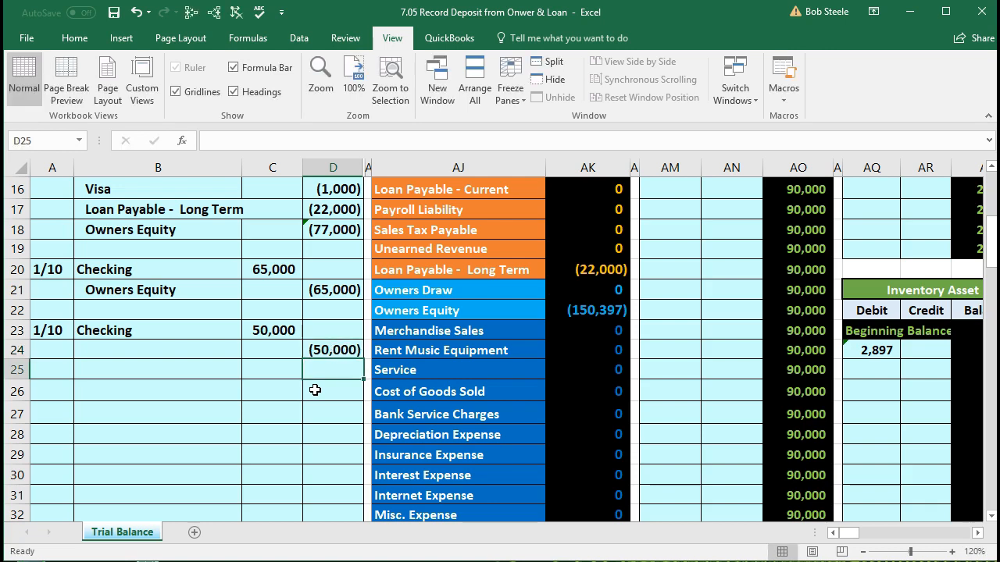
# Copy the Loan Payable - Long Term account name from AJ20 and paste it as values into journal cell B24.
pyautogui.scroll(1, 320, 391)
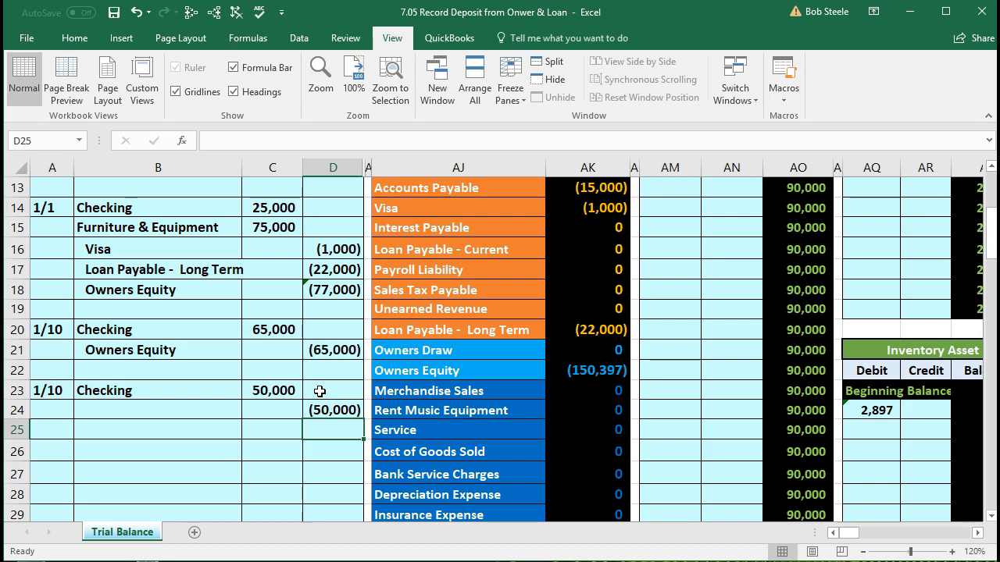
pyautogui.click(478, 332)
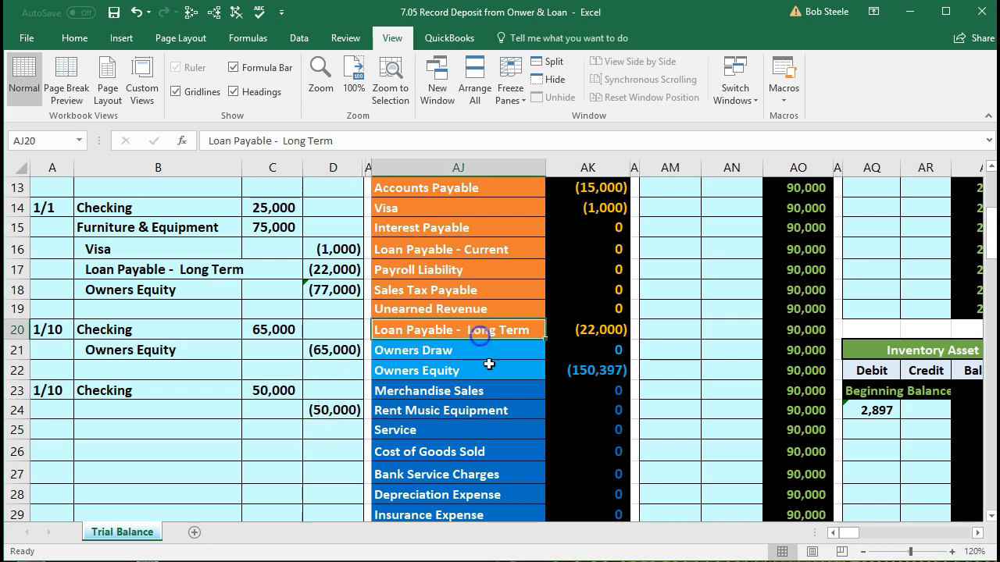
pyautogui.scroll(1, 509, 419)
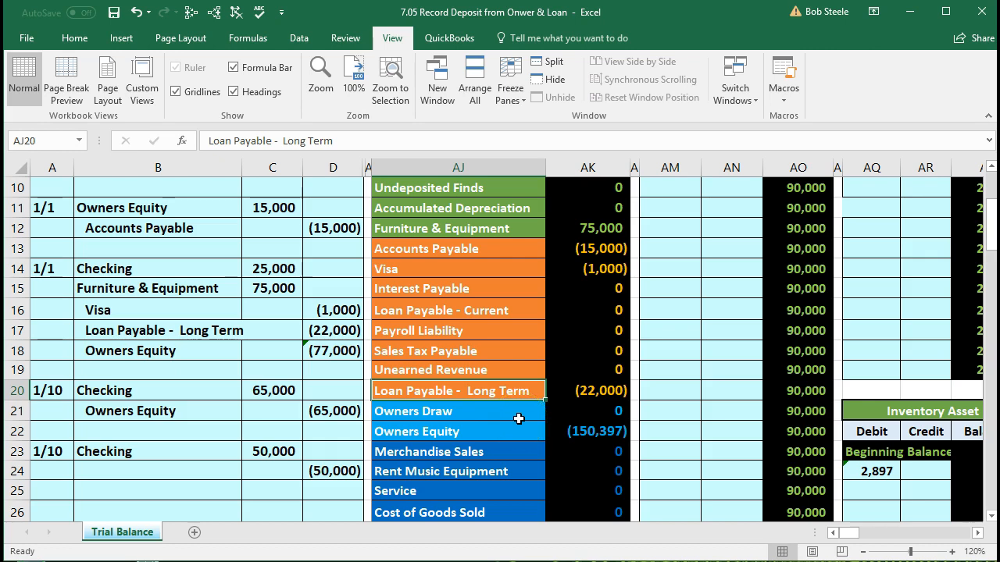
pyautogui.click(574, 392)
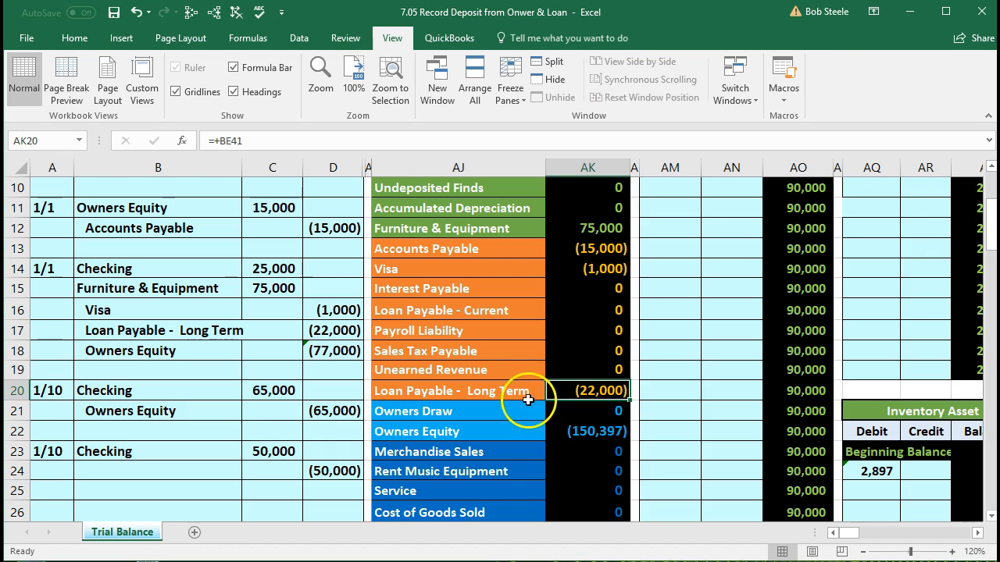
pyautogui.click(514, 393)
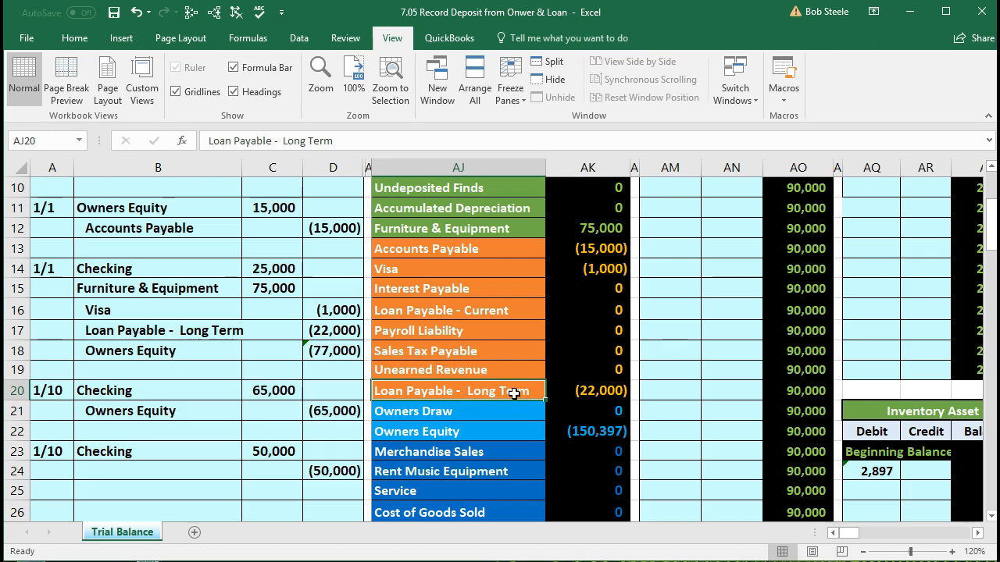
pyautogui.rightClick(514, 394)
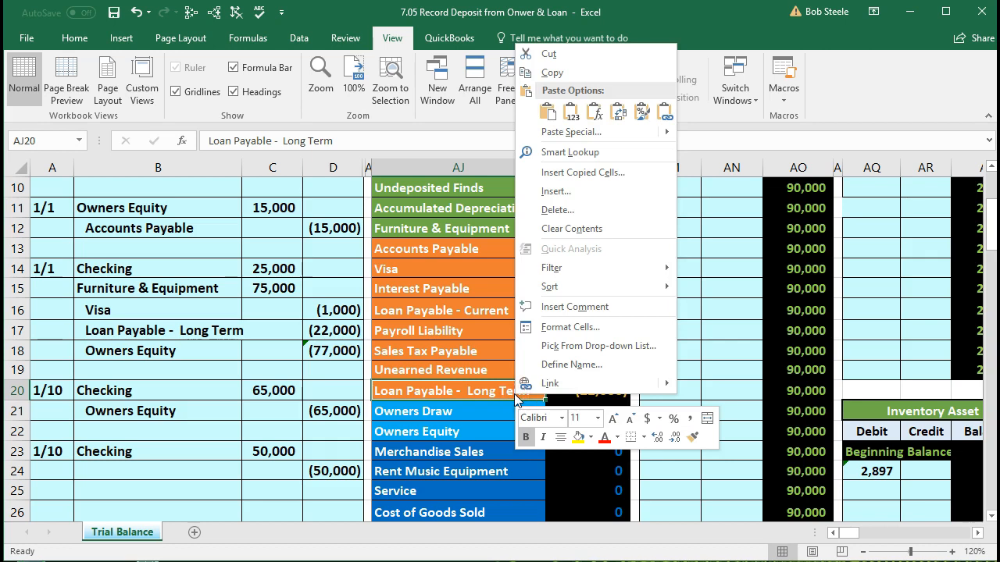
pyautogui.click(549, 72)
pyautogui.click(165, 468)
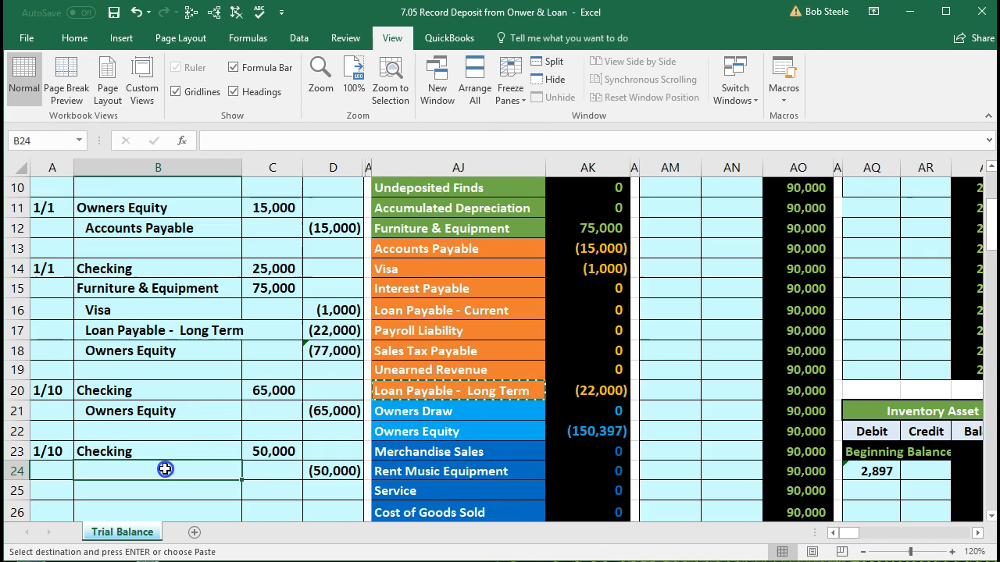
pyautogui.rightClick(164, 468)
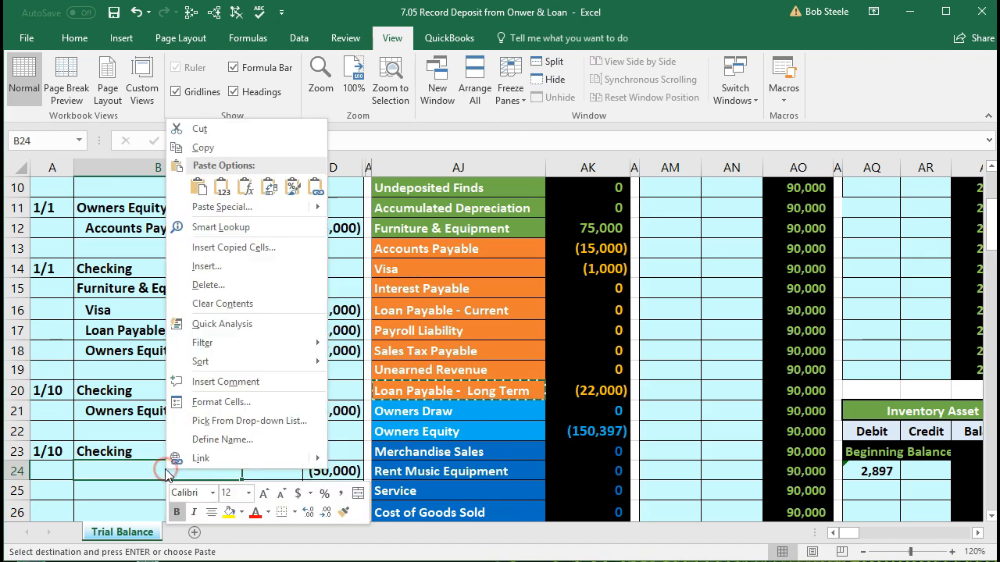
pyautogui.click(223, 191)
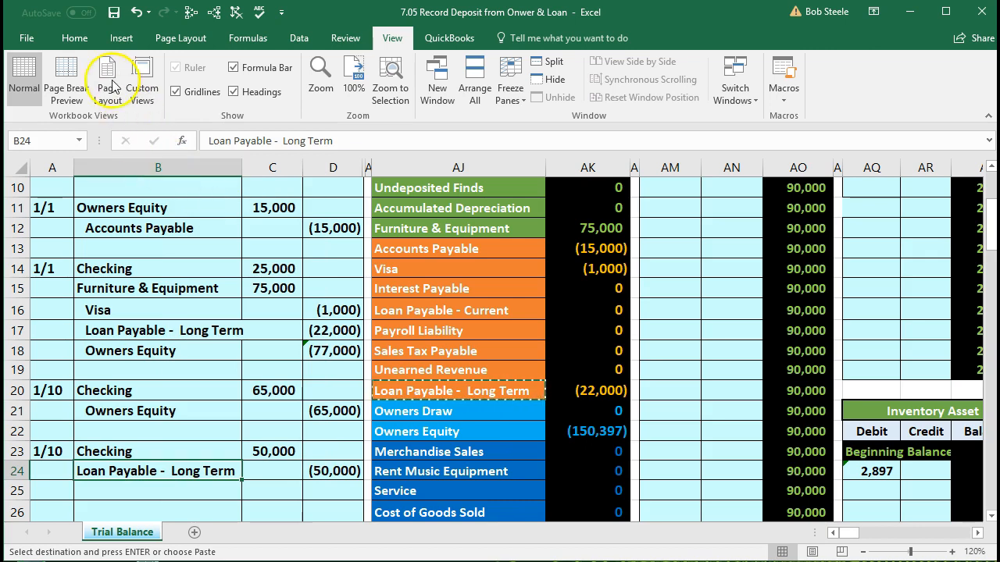
# Indent the Loan Payable - Long Term credit account in B24, and select the journal entry in B23:D24 to review it.
pyautogui.click(73, 39)
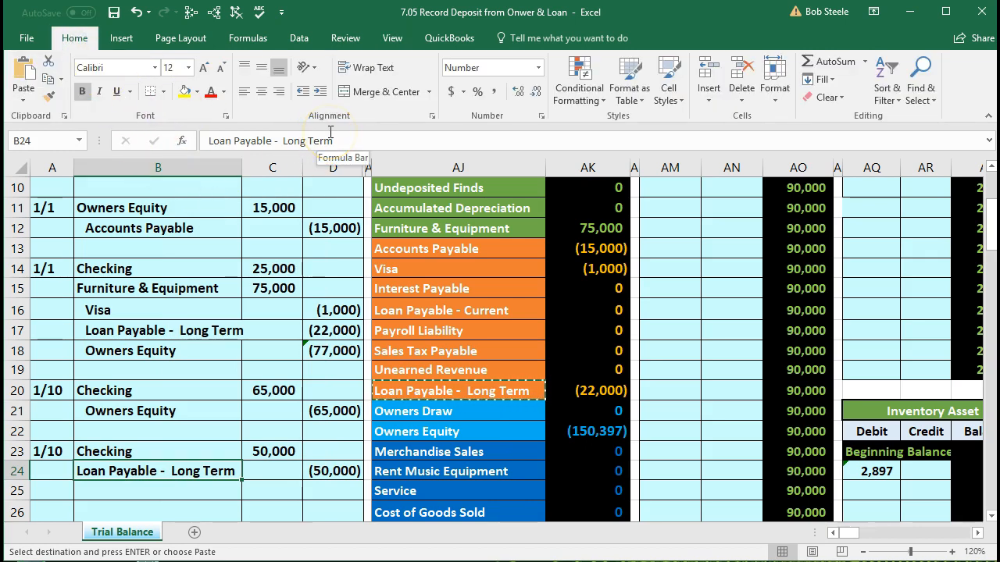
pyautogui.click(320, 92)
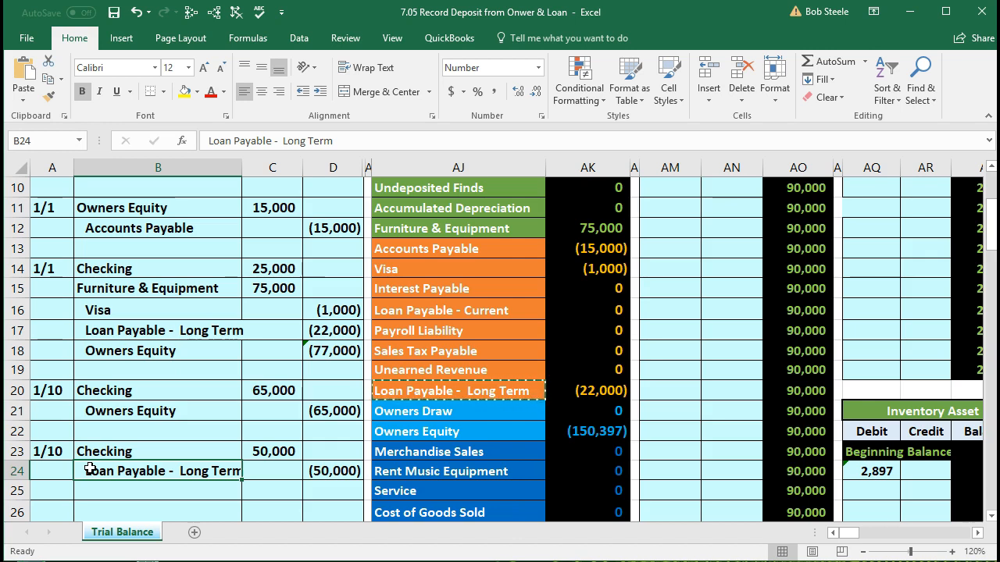
pyautogui.click(115, 453)
pyautogui.moveTo(225, 447); pyautogui.dragTo(312, 469)
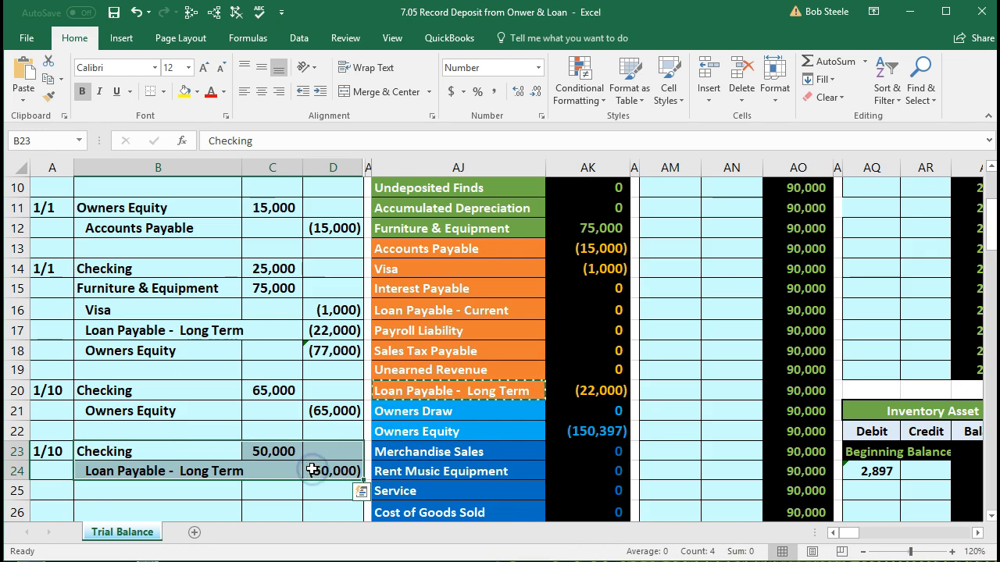
# Compare the loan deposit's Checking debit in journal row 23 with the Checking line of the trial balance in AJ5:AK5.
pyautogui.scroll(3, 313, 468)
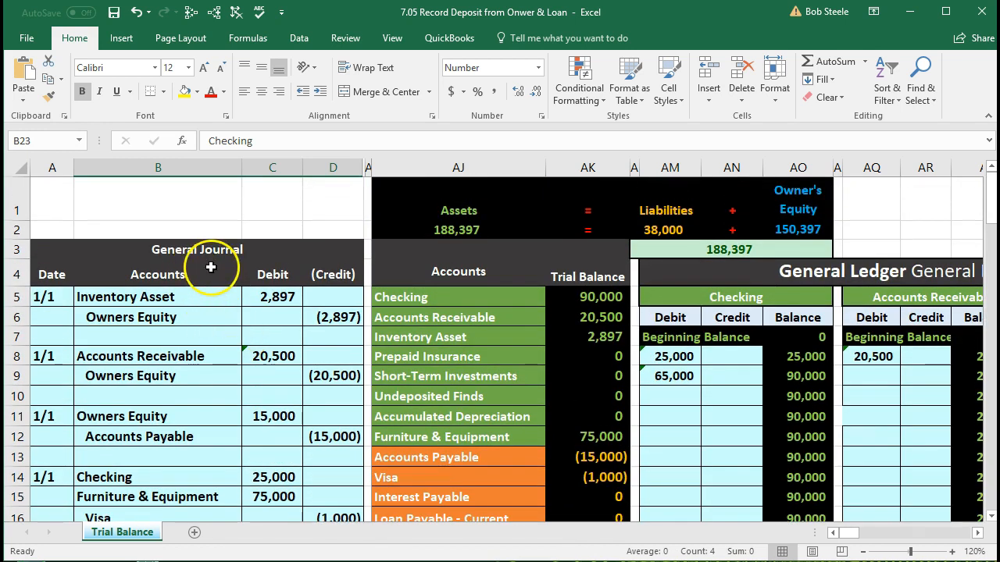
pyautogui.scroll(-4, 211, 267)
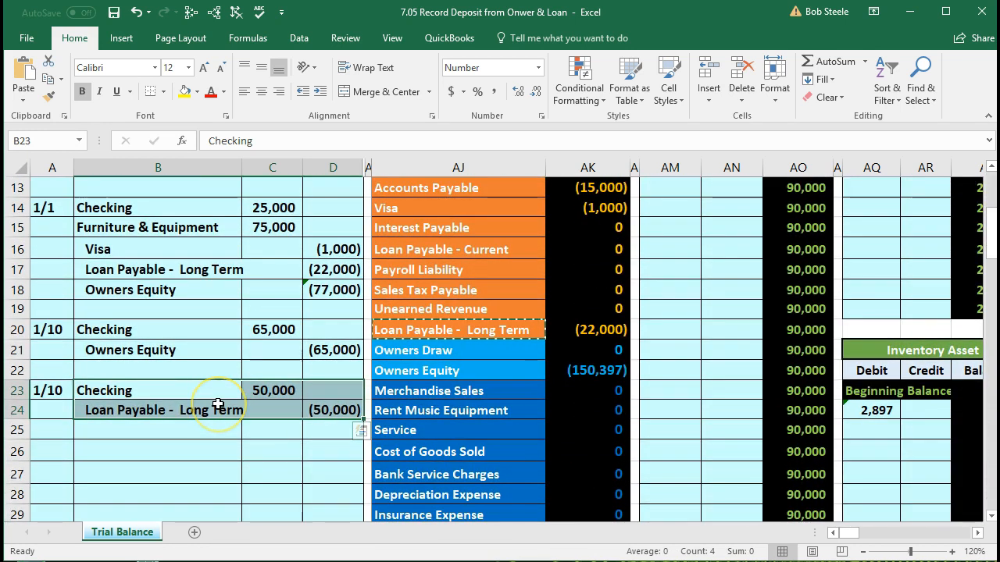
pyautogui.scroll(3, 714, 435)
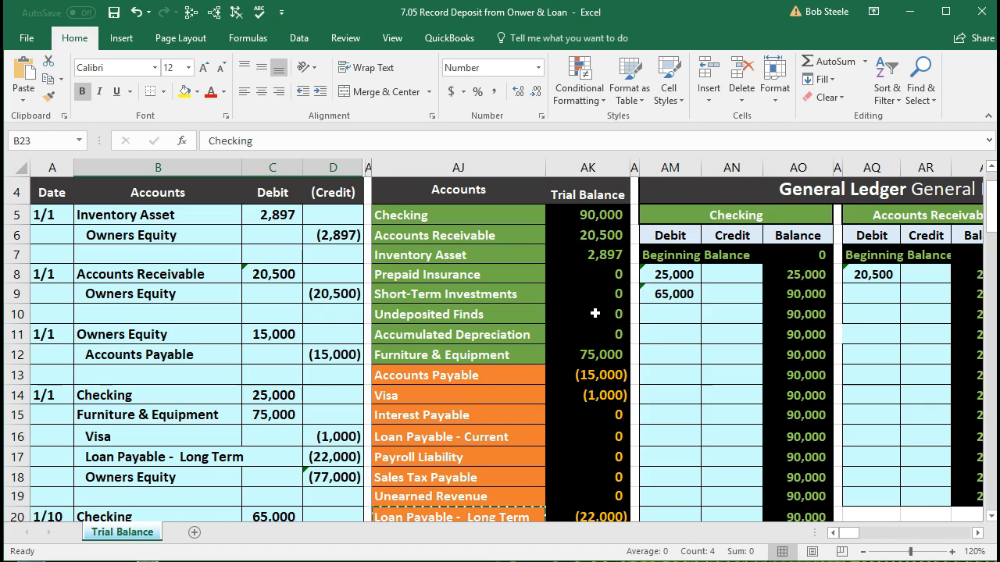
pyautogui.scroll(-4, 595, 313)
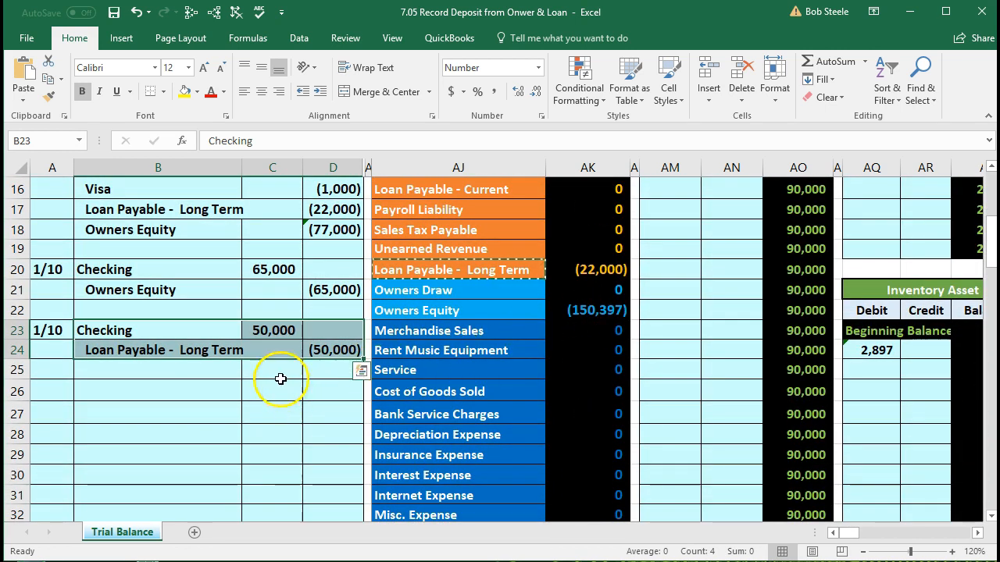
pyautogui.moveTo(191, 333); pyautogui.dragTo(252, 328)
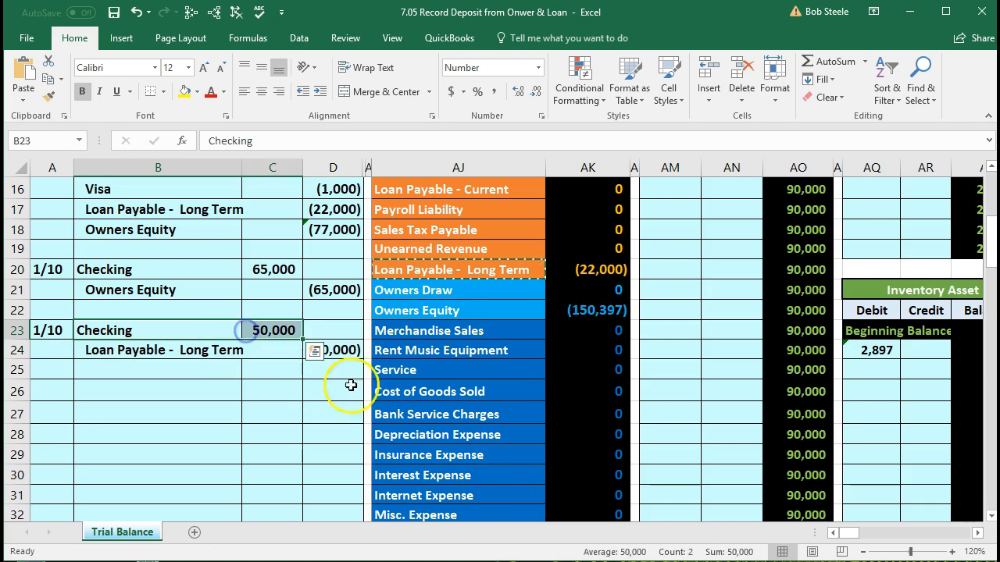
pyautogui.scroll(5, 494, 434)
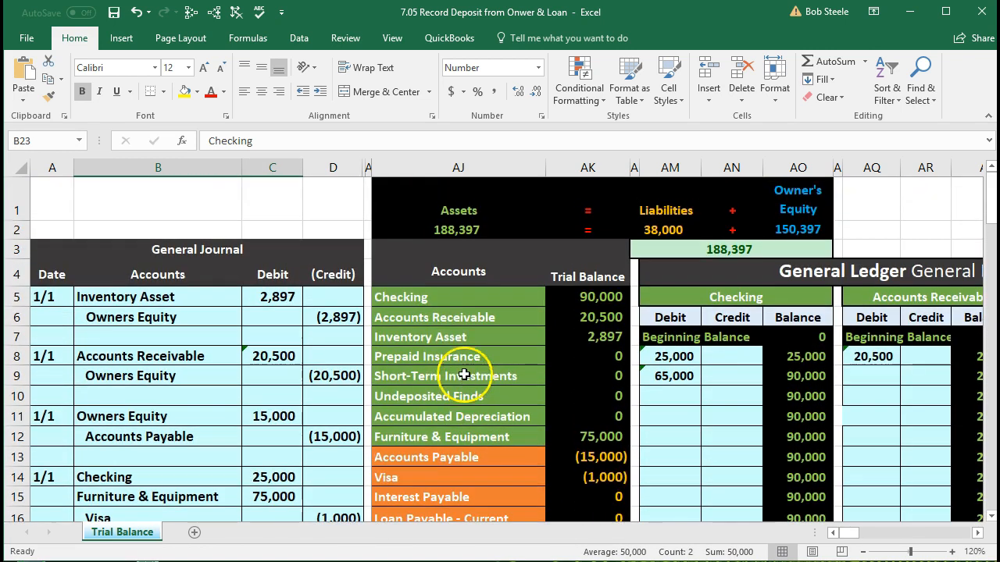
pyautogui.moveTo(460, 297); pyautogui.dragTo(567, 297)
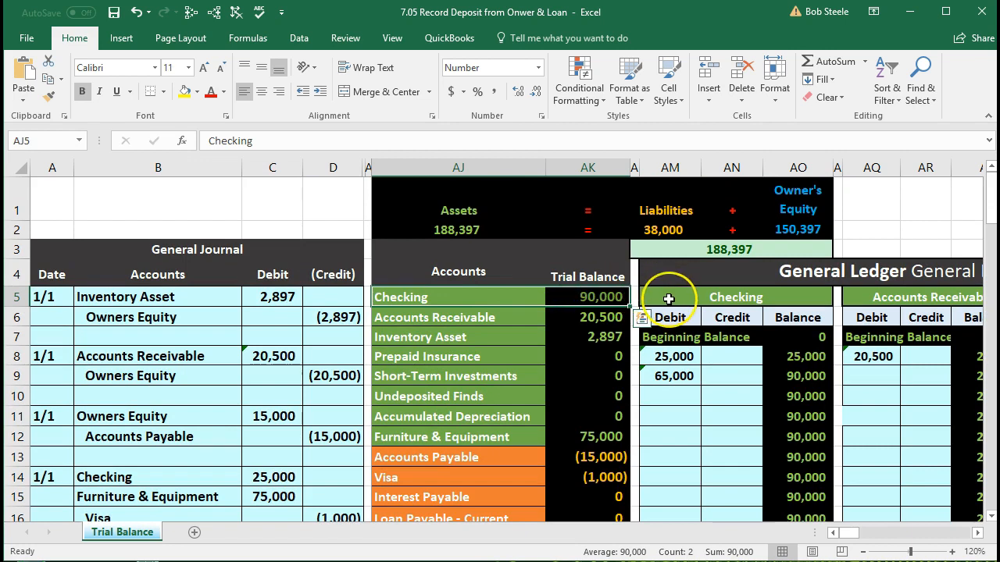
# Post the 50,000 loan deposit debit to the Checking ledger account by entering =C23 in AM10.
pyautogui.click(666, 394)
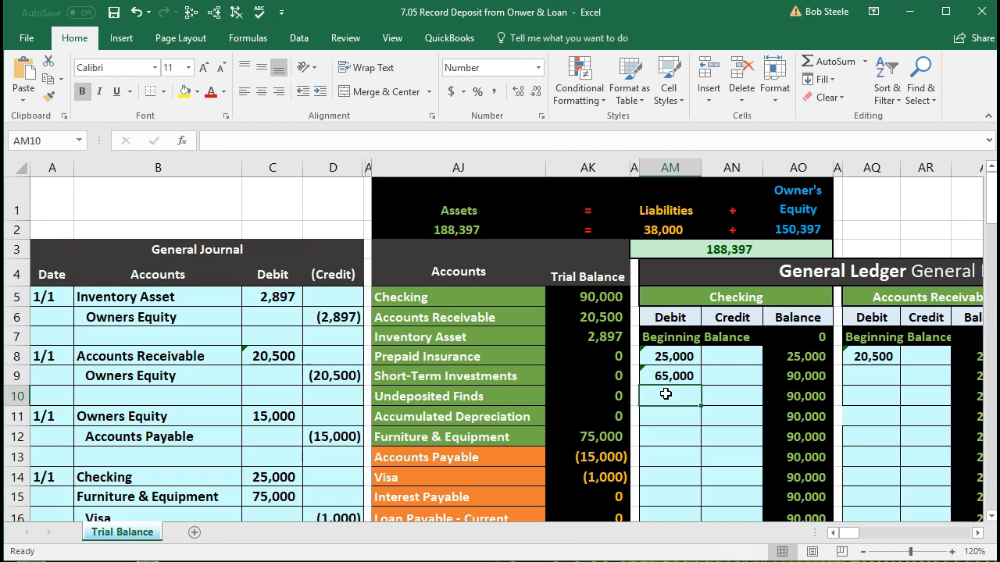
pyautogui.scroll(-3, 665, 394)
pyautogui.scroll(1, 665, 393)
pyautogui.scroll(-1, 666, 394)
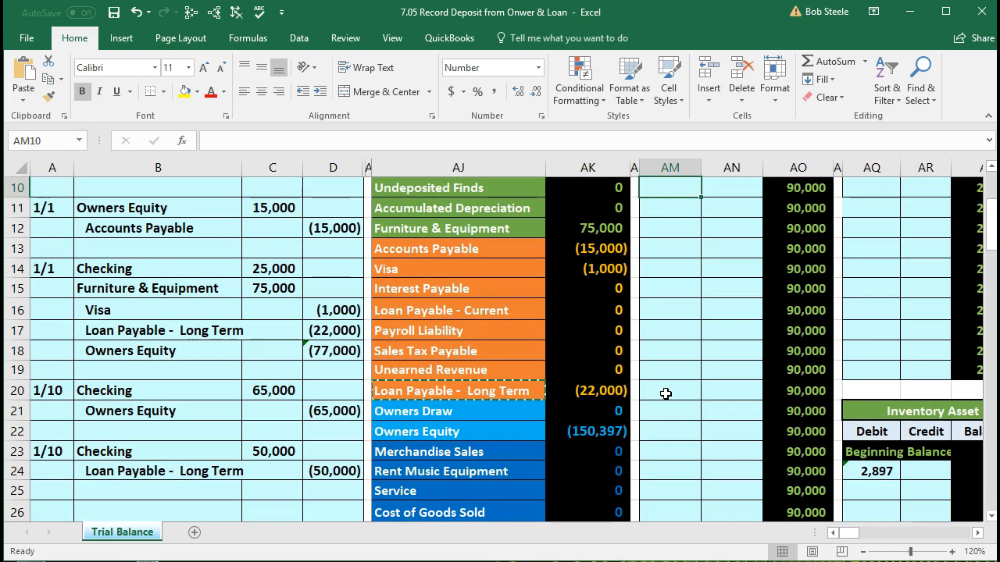
pyautogui.write('=')
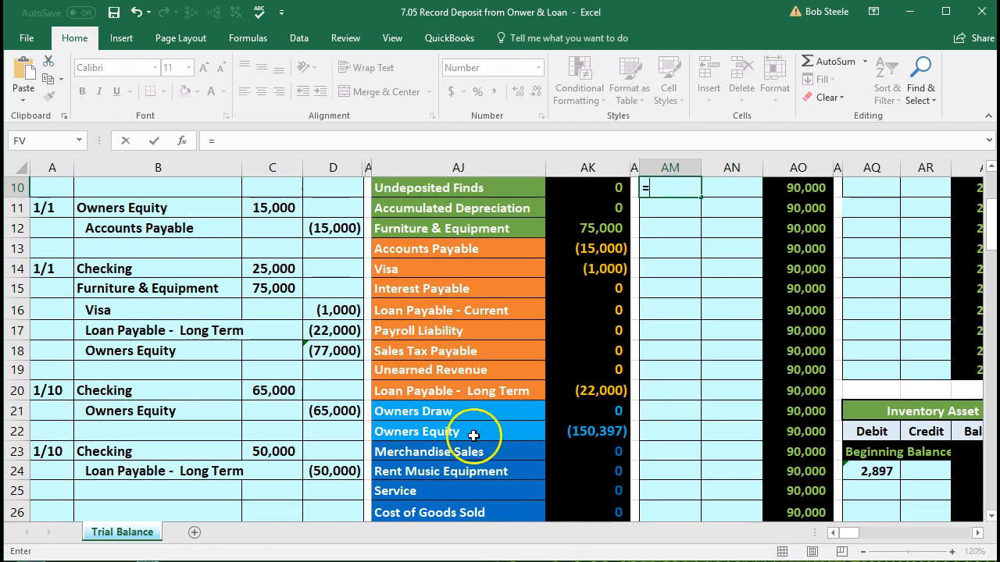
pyautogui.click(267, 459)
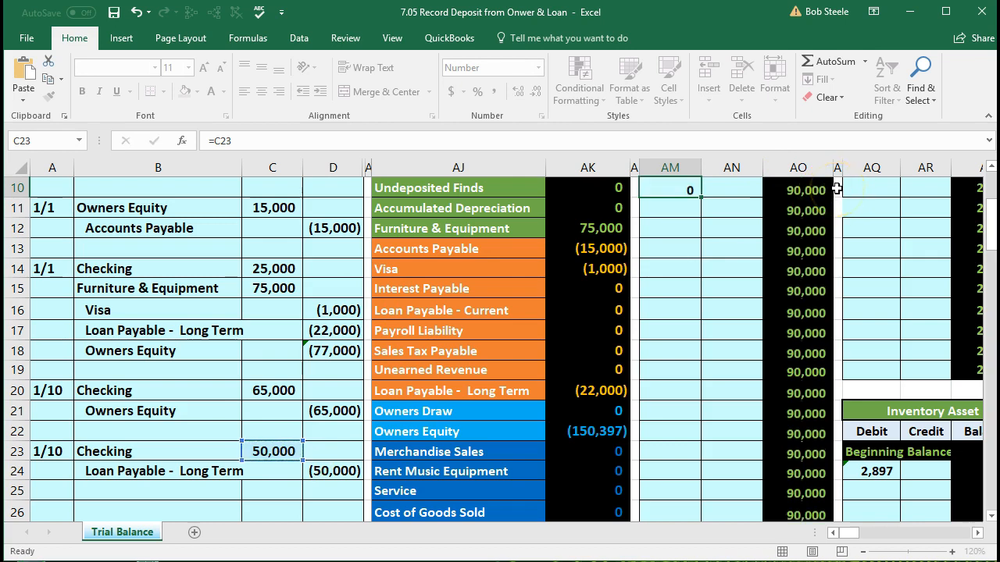
pyautogui.press('Return')
# Check the Checking ledger's running balance in AO10 and the matching trial balance amount in AK5.
pyautogui.scroll(1, 836, 188)
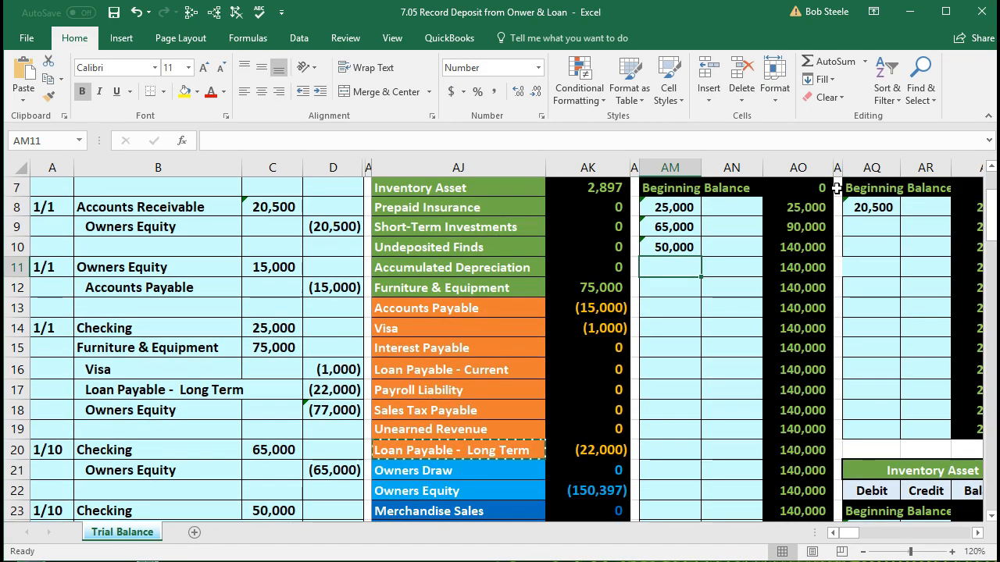
pyautogui.click(819, 248)
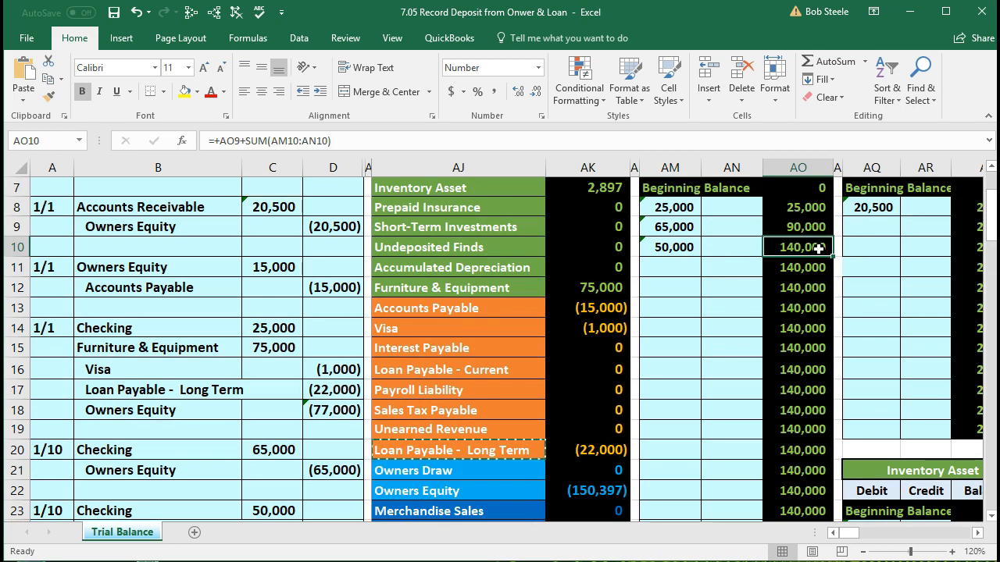
pyautogui.scroll(1, 800, 309)
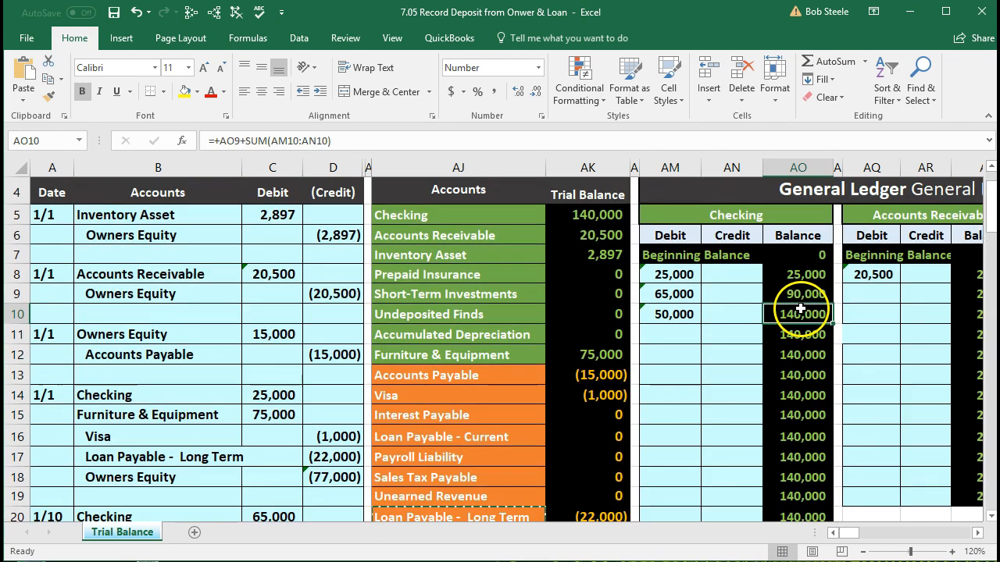
pyautogui.click(600, 217)
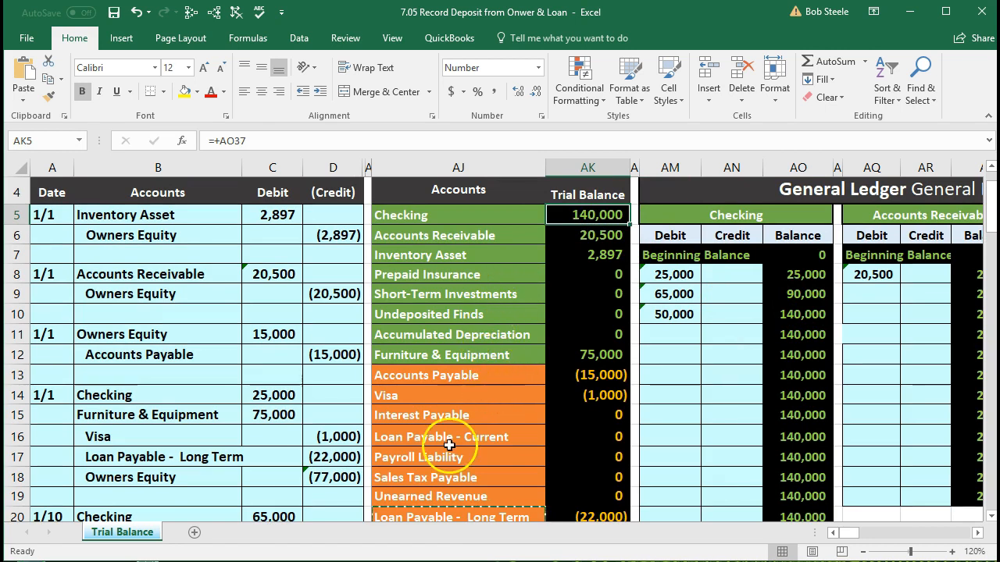
# Review the Loan Payable - Long Term credit in journal cells B24:D24 and that account's line in the trial balance.
pyautogui.scroll(-3, 185, 397)
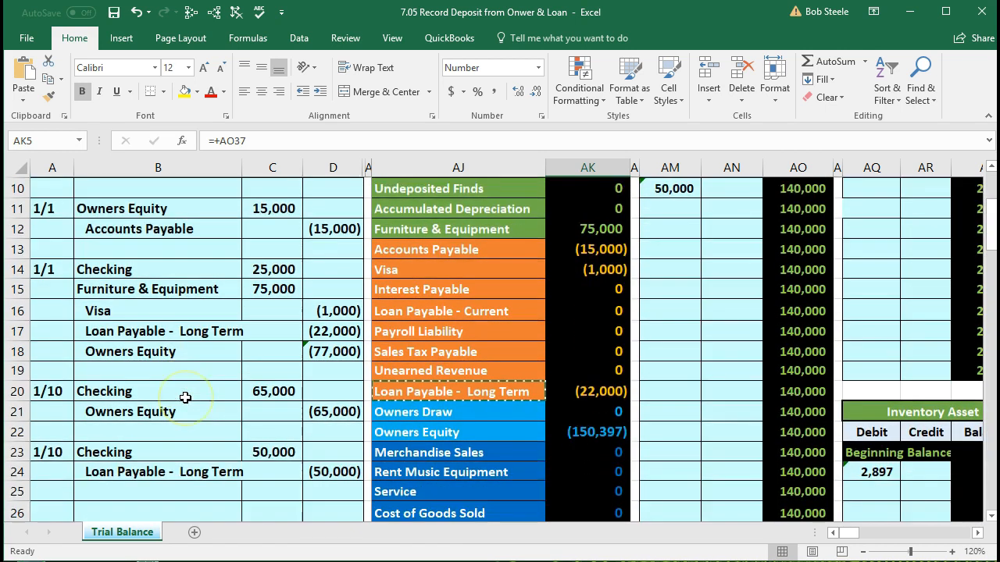
pyautogui.click(195, 411)
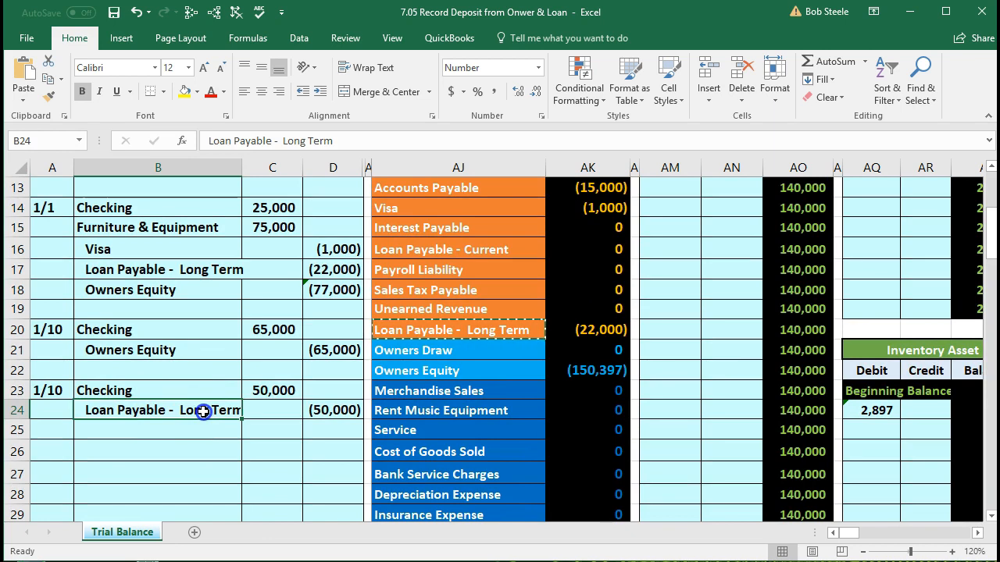
pyautogui.moveTo(224, 411); pyautogui.dragTo(328, 409)
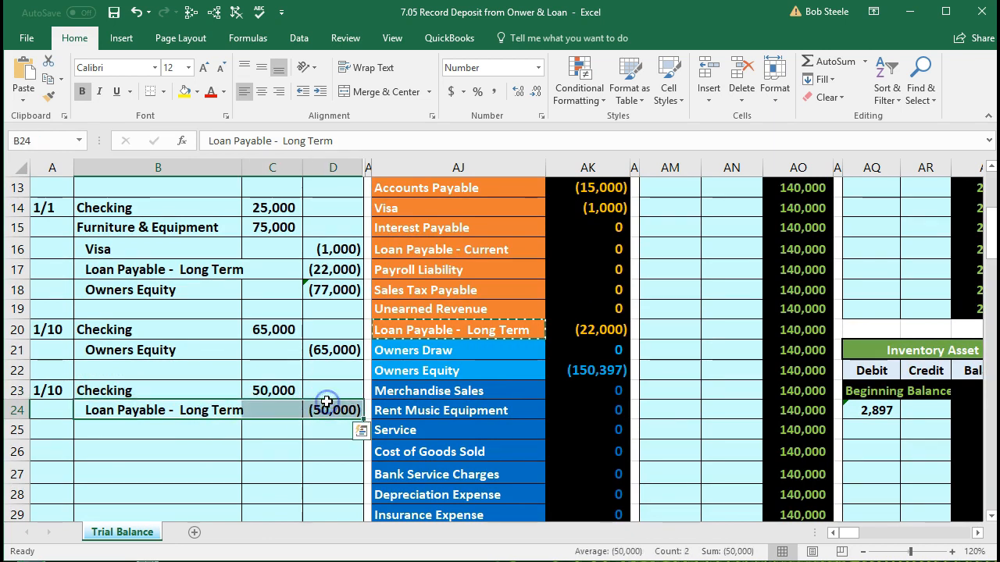
pyautogui.click(443, 331)
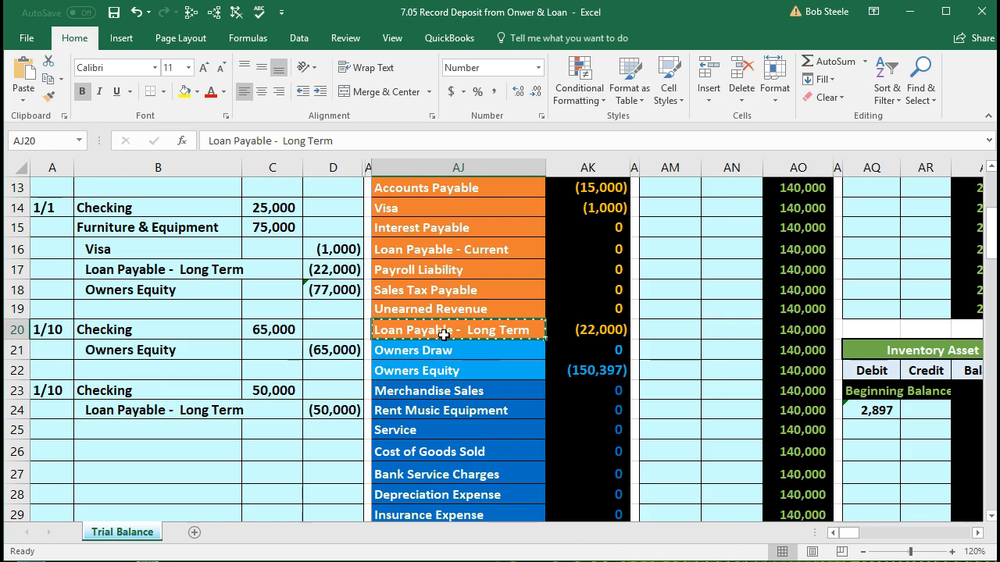
pyautogui.scroll(2, 443, 348)
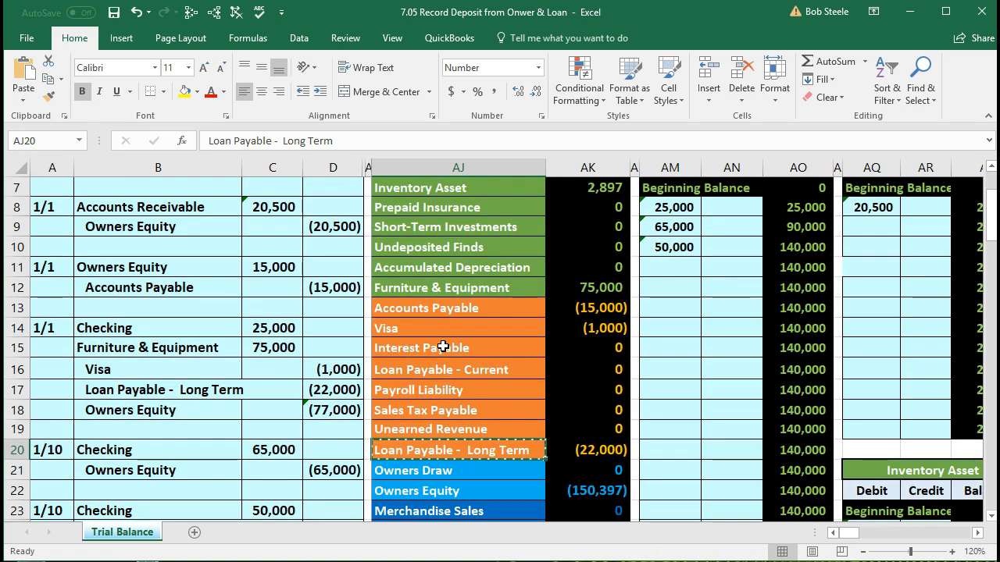
pyautogui.scroll(1, 443, 349)
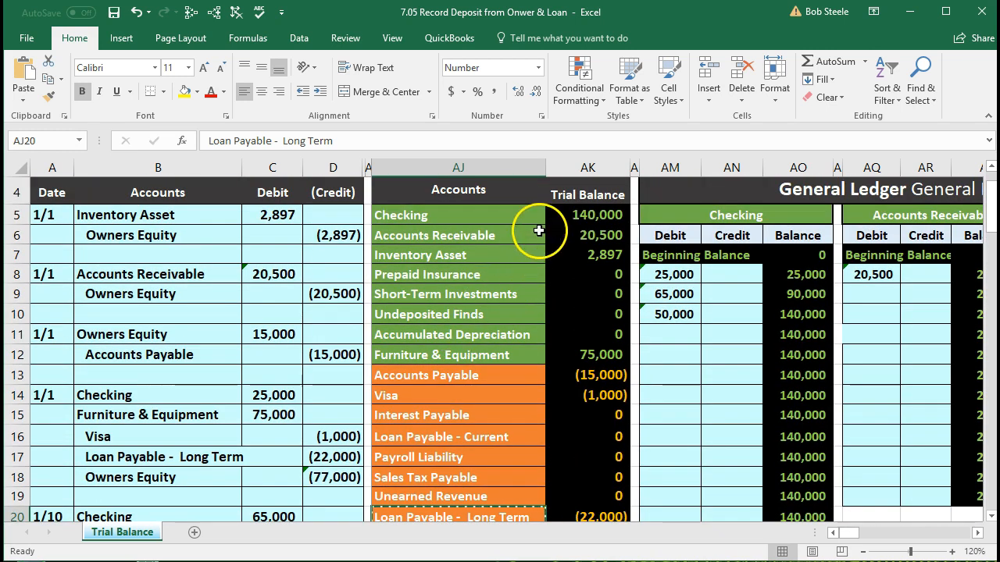
pyautogui.scroll(-2, 661, 217)
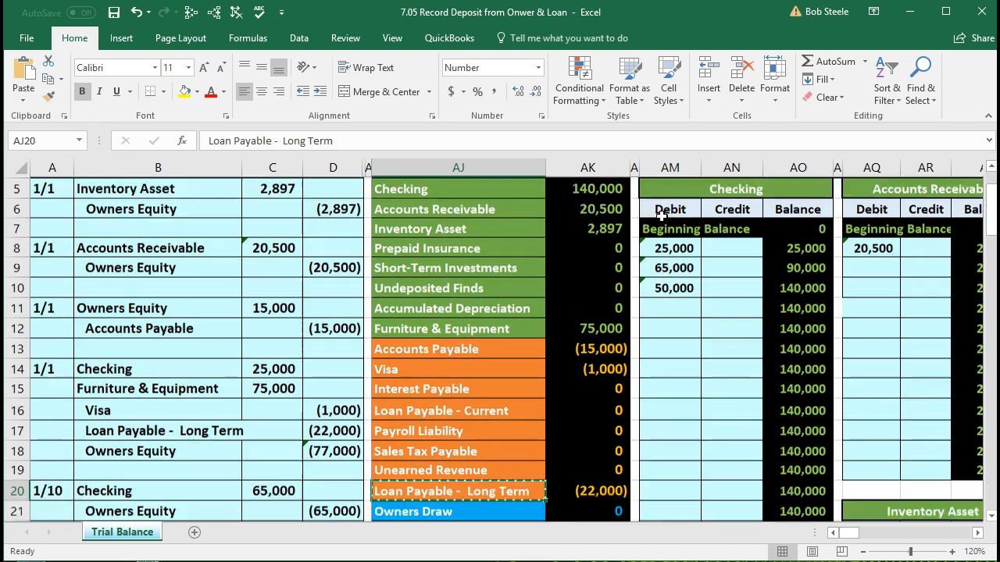
# Locate the Loan Payable - Long Term account in the general ledger.
pyautogui.click(687, 276)
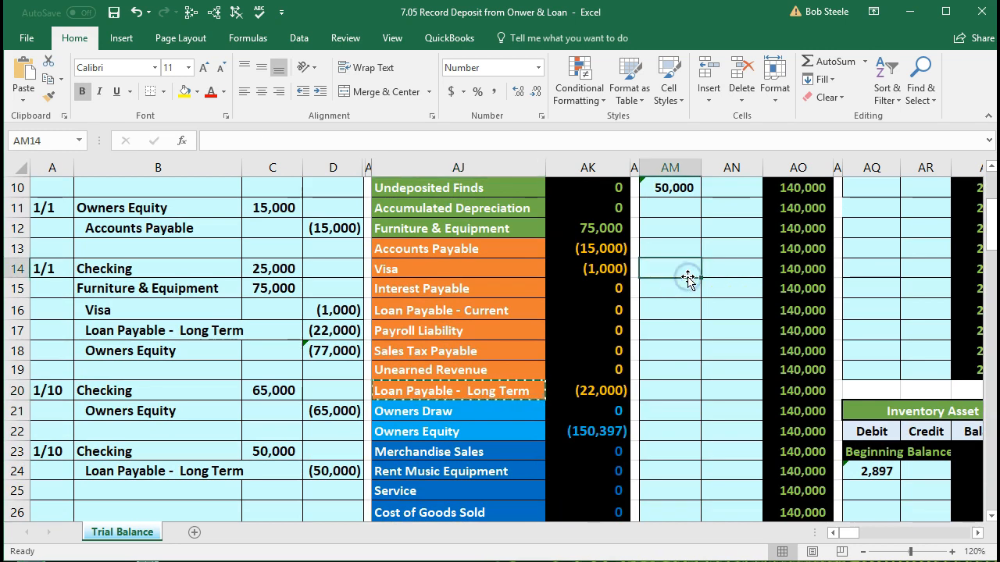
pyautogui.press('Right')
pyautogui.press('Right')
pyautogui.press('Right')
pyautogui.press('Right')
pyautogui.press('Right')
pyautogui.press('Right')
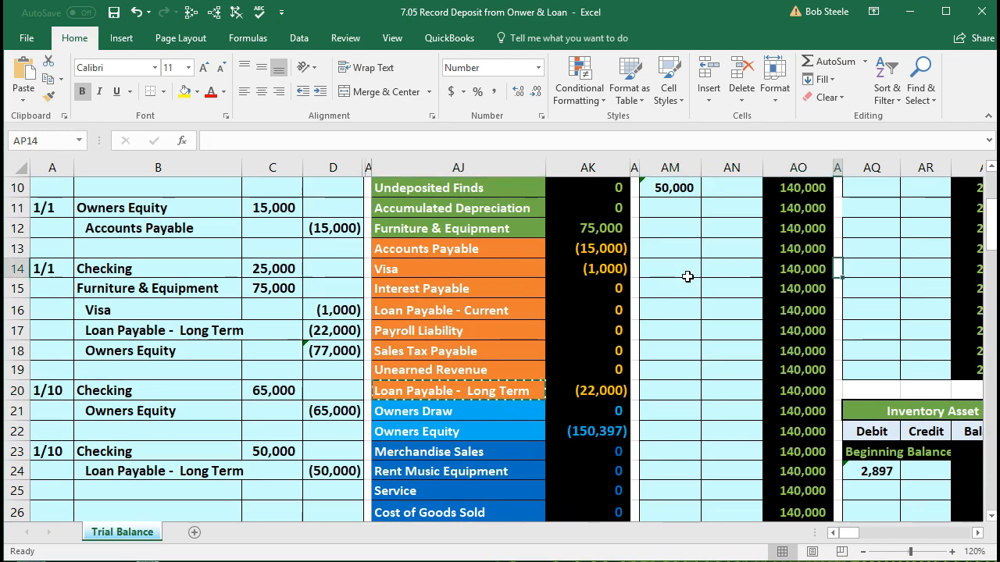
pyautogui.press('Right')
pyautogui.press('Right')
pyautogui.press('Right')
pyautogui.press('Right')
pyautogui.press('Right')
pyautogui.press('Right')
pyautogui.press('Right')
pyautogui.press('Right')
pyautogui.press('Right')
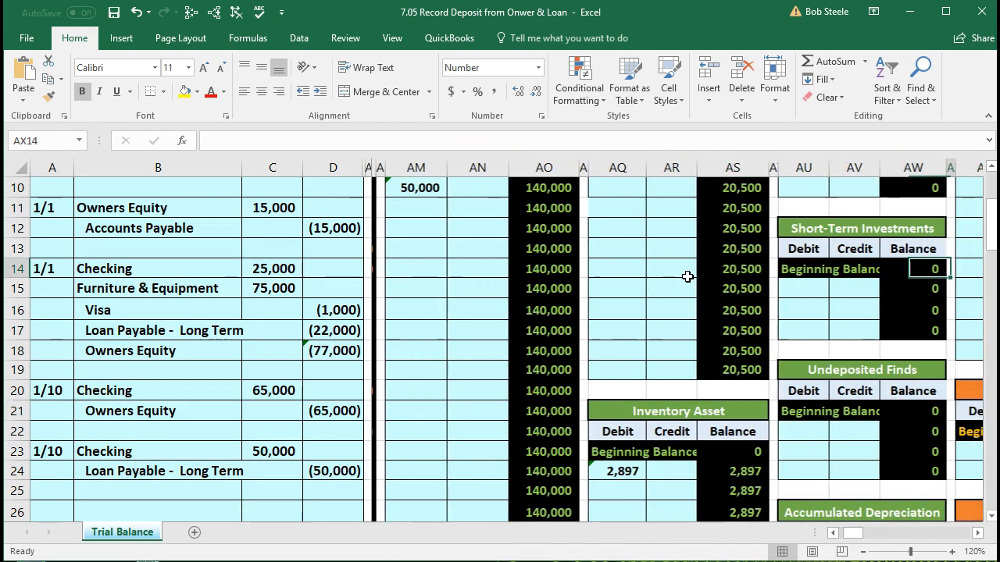
pyautogui.press('Right')
pyautogui.press('Right')
pyautogui.press('Right')
pyautogui.press('Right')
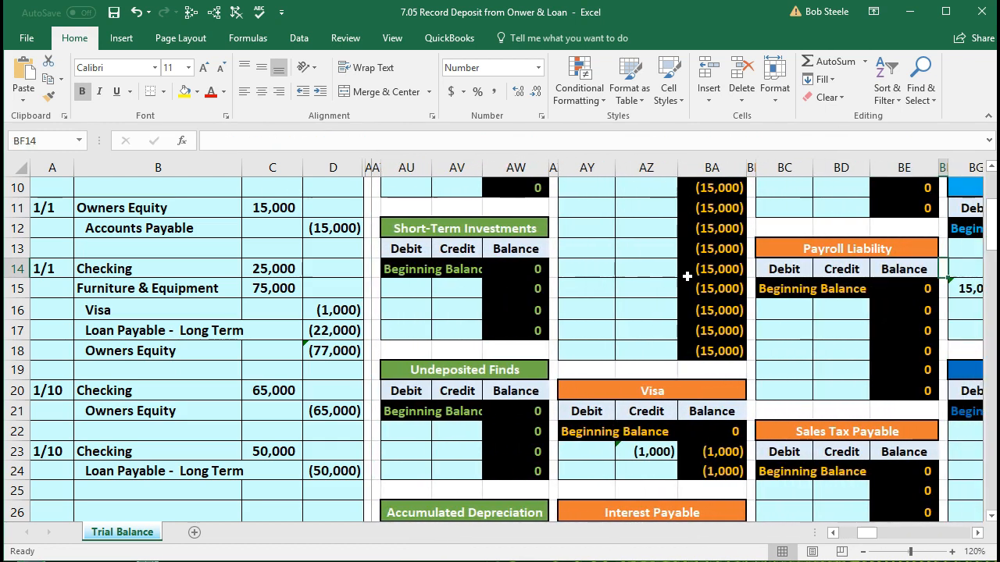
pyautogui.scroll(2, 686, 276)
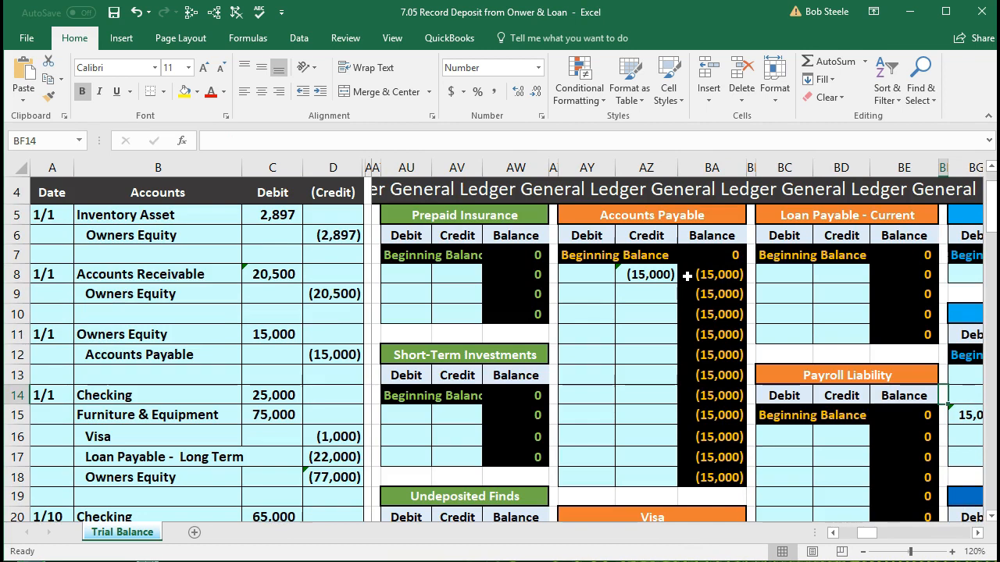
pyautogui.scroll(-4, 812, 323)
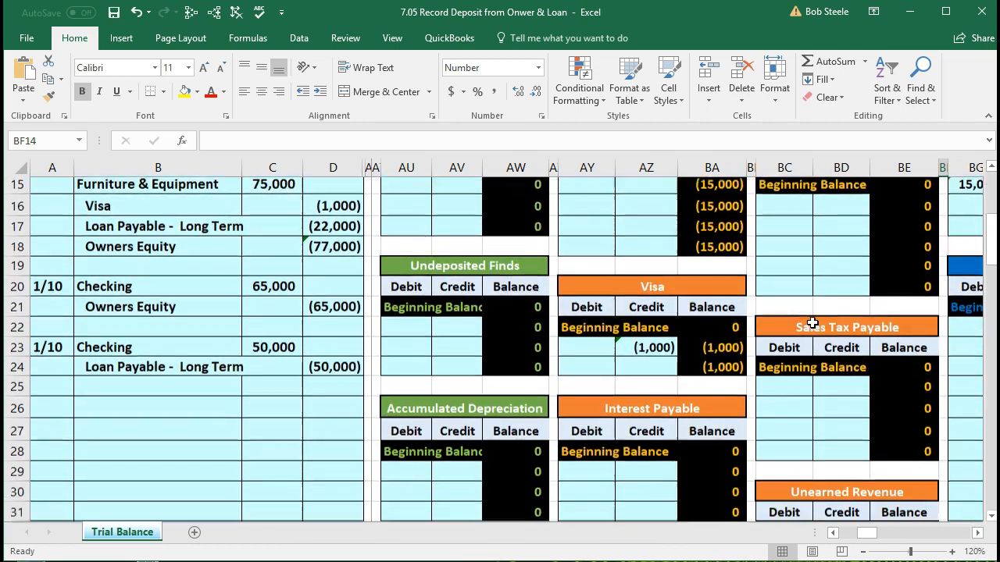
pyautogui.scroll(-5, 812, 323)
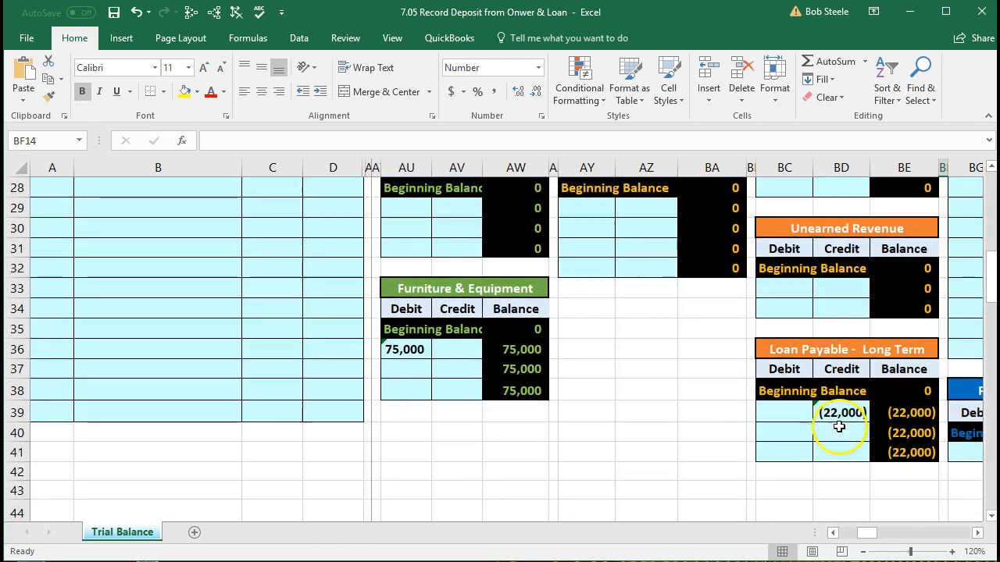
# Post the 50,000 loan deposit credit to the Loan Payable - Long Term ledger account by entering =D24 in BD40.
pyautogui.click(839, 426)
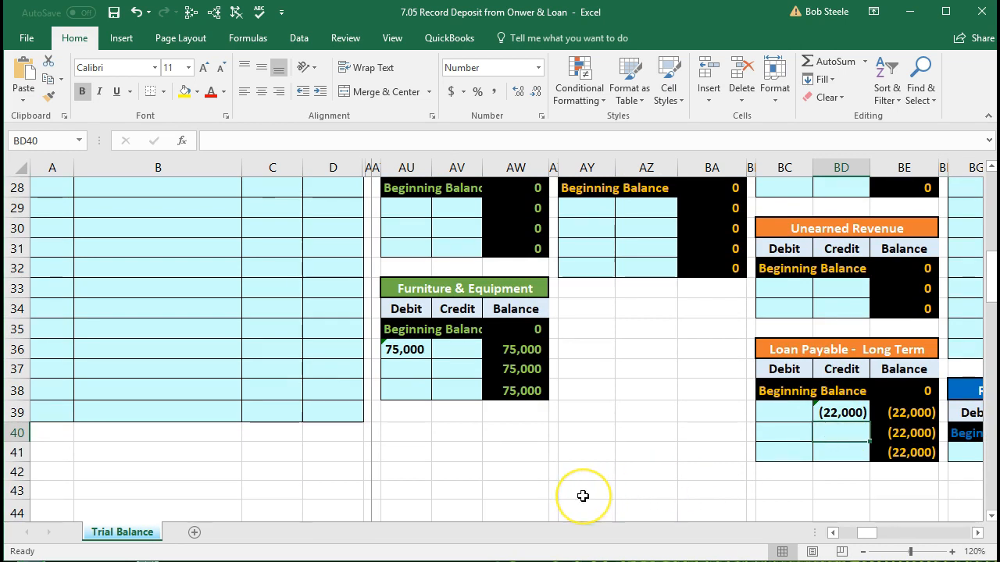
pyautogui.scroll(2, 582, 495)
pyautogui.scroll(-1, 583, 496)
pyautogui.scroll(1, 583, 496)
pyautogui.scroll(-1, 582, 496)
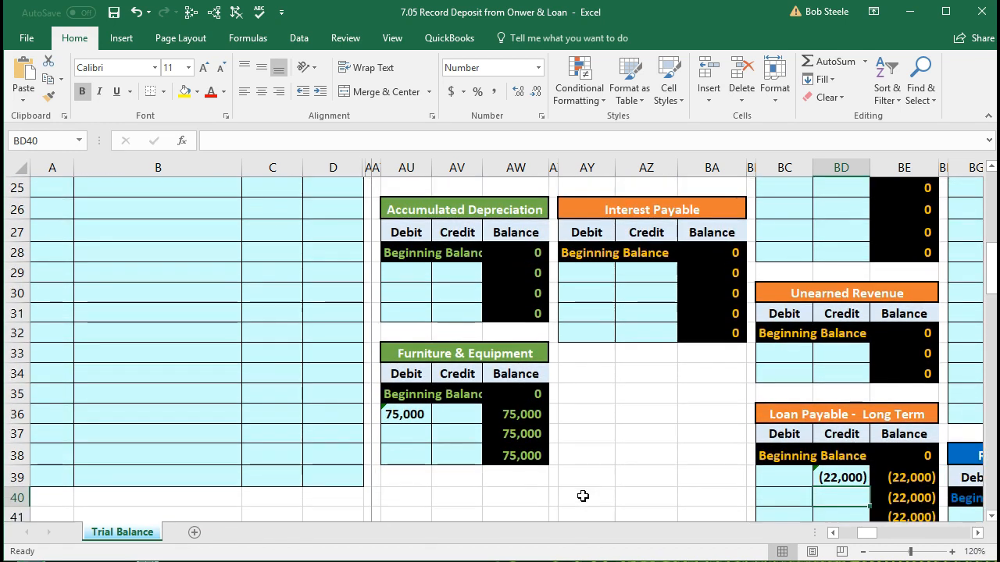
pyautogui.click(863, 551)
pyautogui.scroll(1, 457, 495)
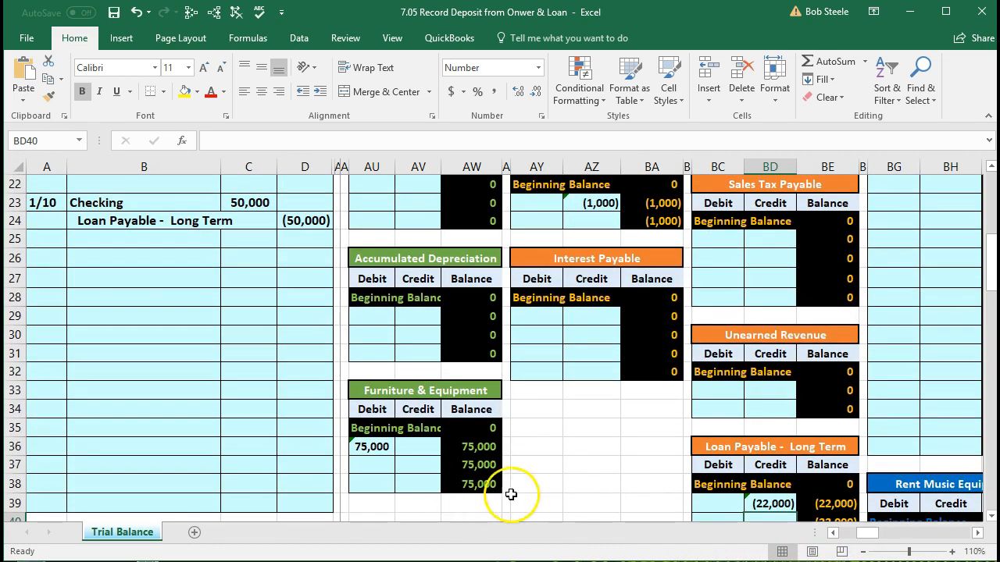
pyautogui.scroll(-1, 695, 504)
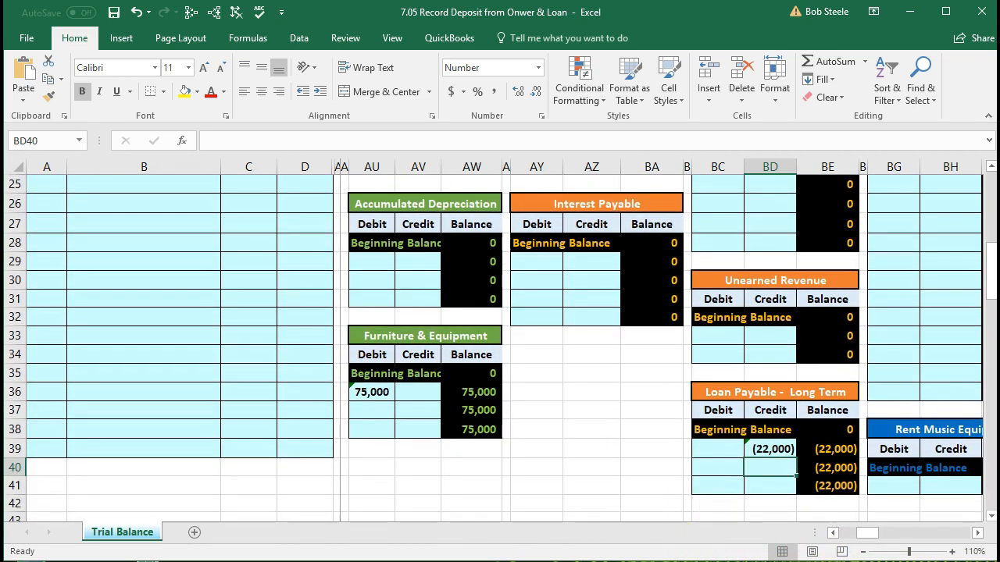
pyautogui.click(990, 167)
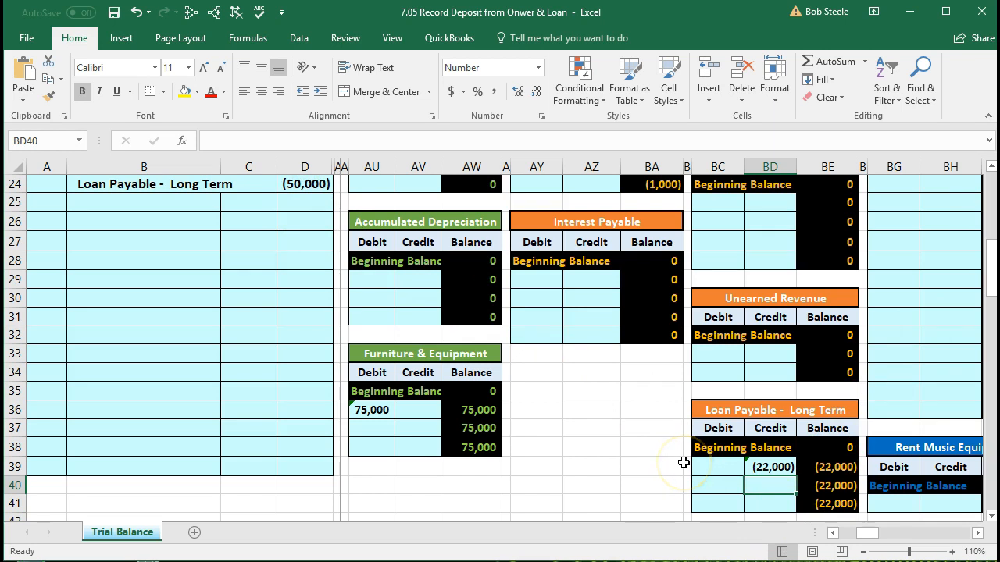
pyautogui.write('=')
pyautogui.click(291, 184)
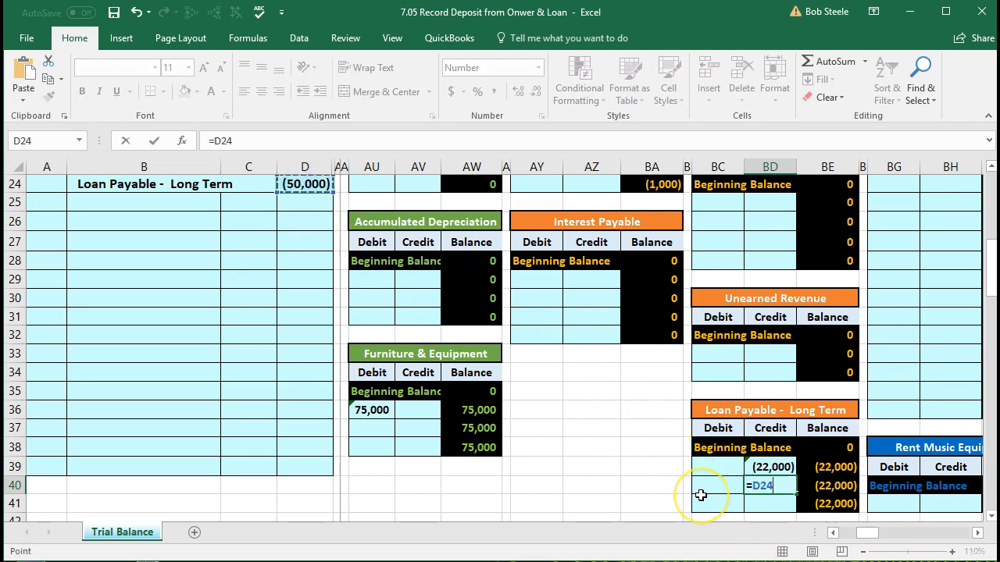
pyautogui.press('Return')
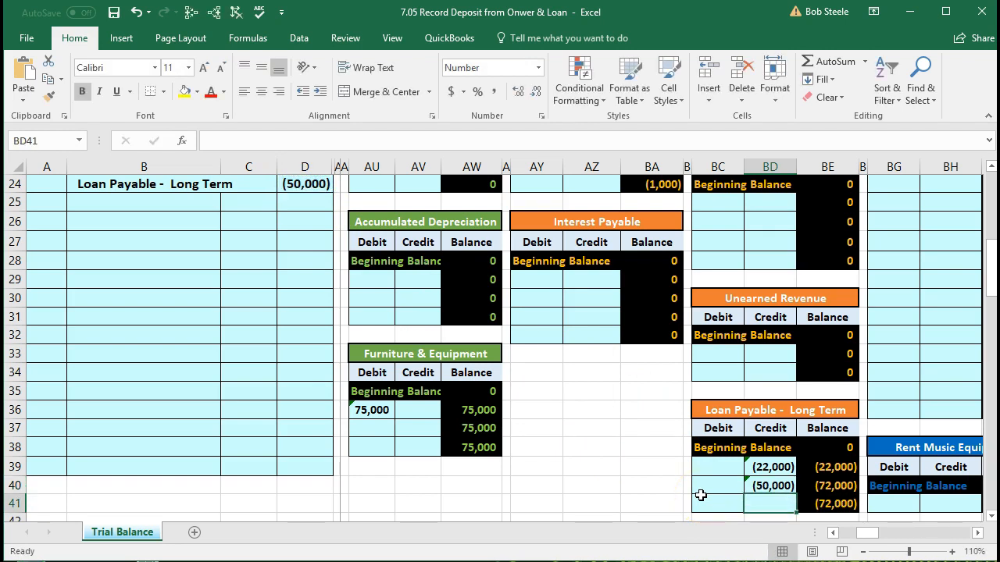
# Clear the posted loan credit from BD40 and undo the clearing.
pyautogui.scroll(-1, 700, 496)
pyautogui.click(952, 551)
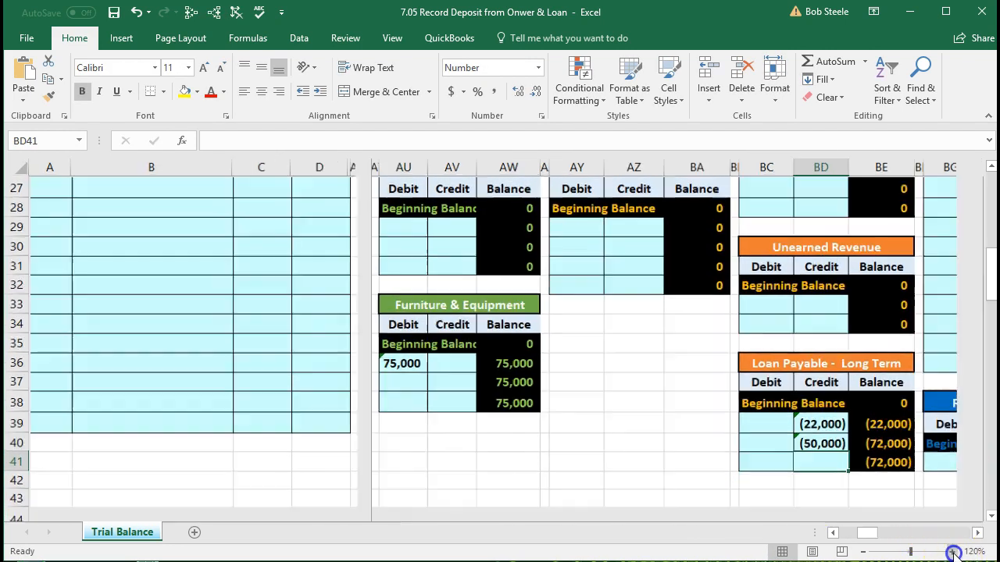
pyautogui.scroll(-1, 933, 508)
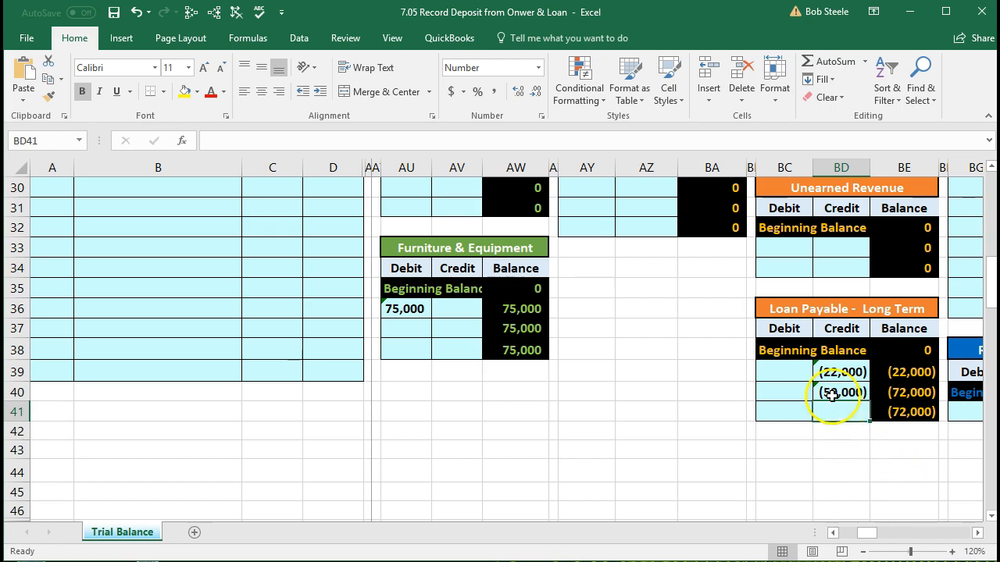
pyautogui.click(832, 392)
pyautogui.press('Delete')
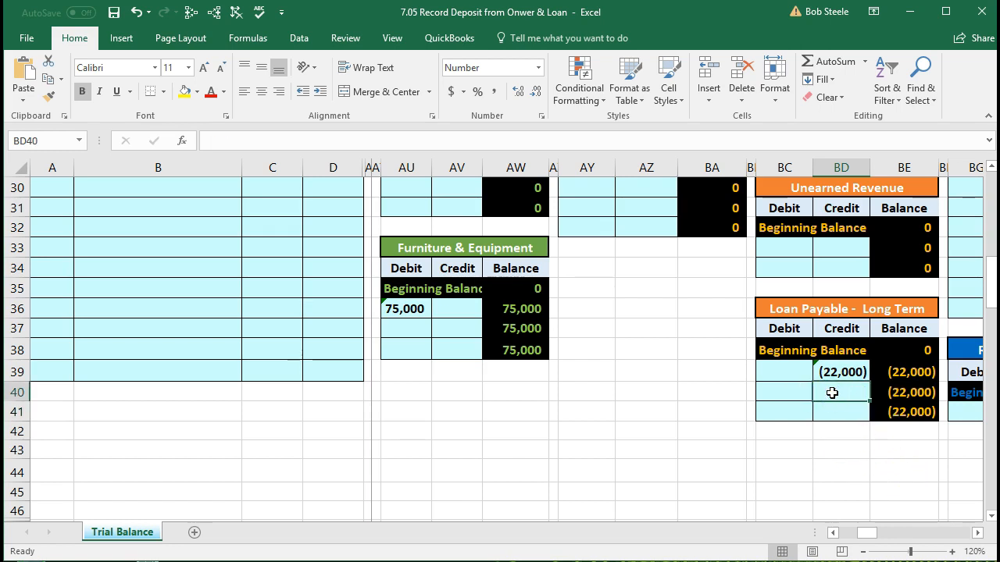
pyautogui.click(136, 12)
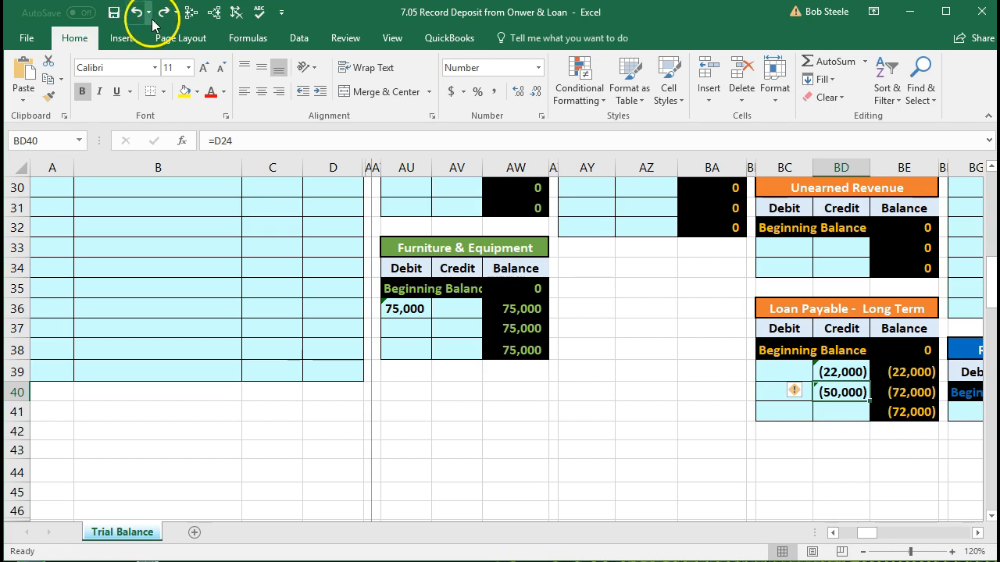
# Clear BD40 in the Loan Payable - Long Term account and re-enter the credit as =D24.
pyautogui.press('Delete')
pyautogui.write('=')
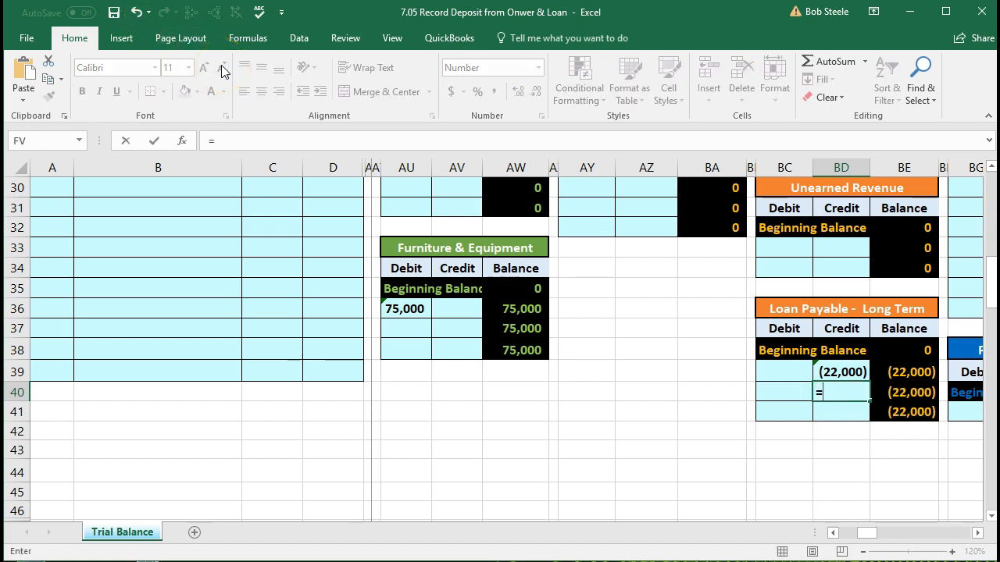
pyautogui.write('d24')
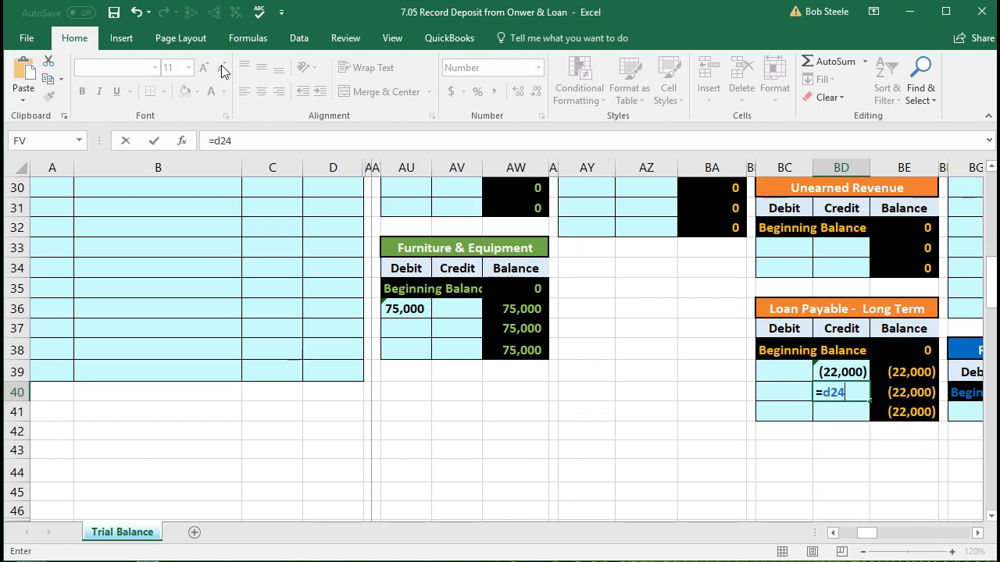
pyautogui.press('Return')
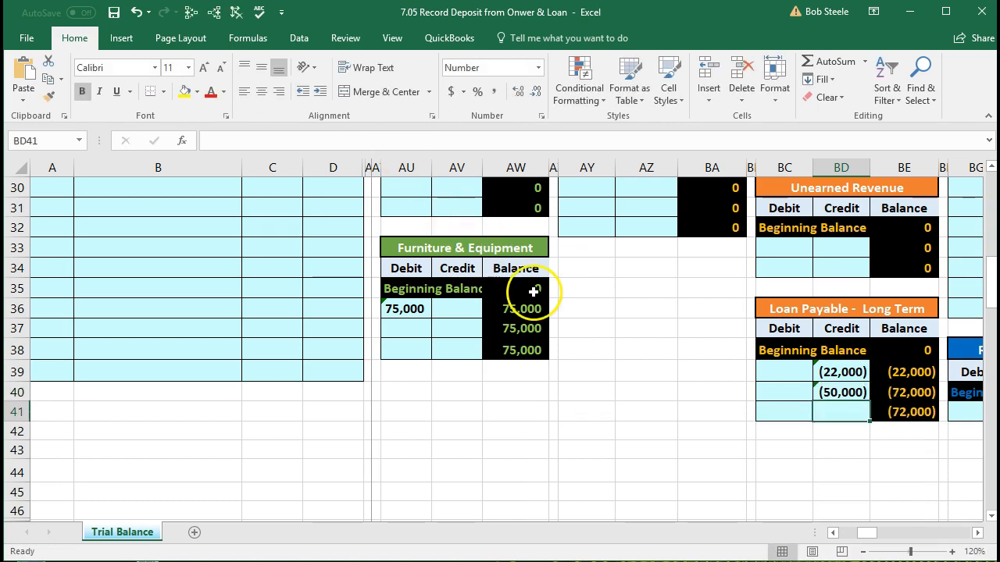
# Review the Loan Payable - Long Term credit in BD40 and the running balance formulas in BE40 and BE41.
pyautogui.click(898, 385)
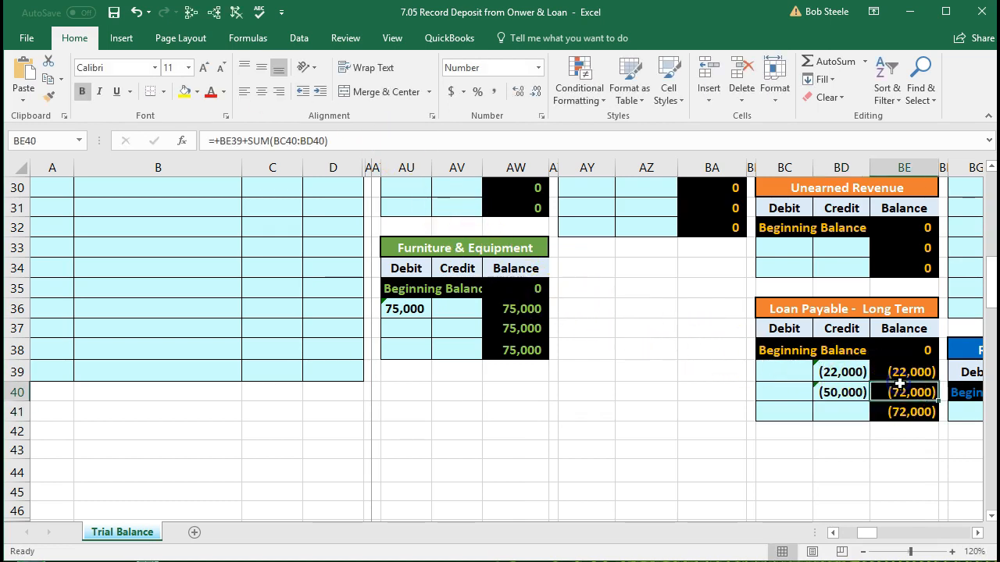
pyautogui.click(896, 378)
pyautogui.click(855, 391)
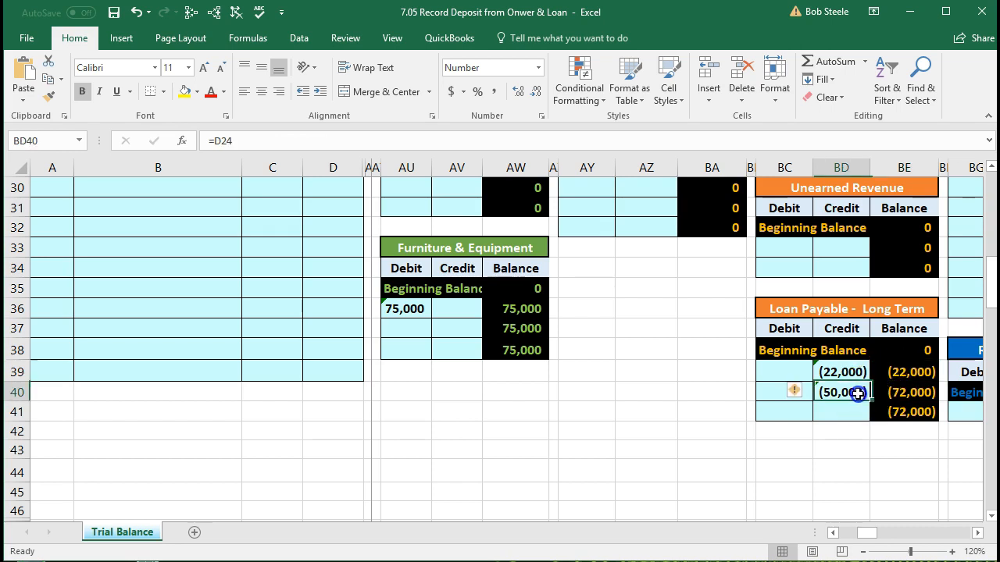
pyautogui.click(894, 399)
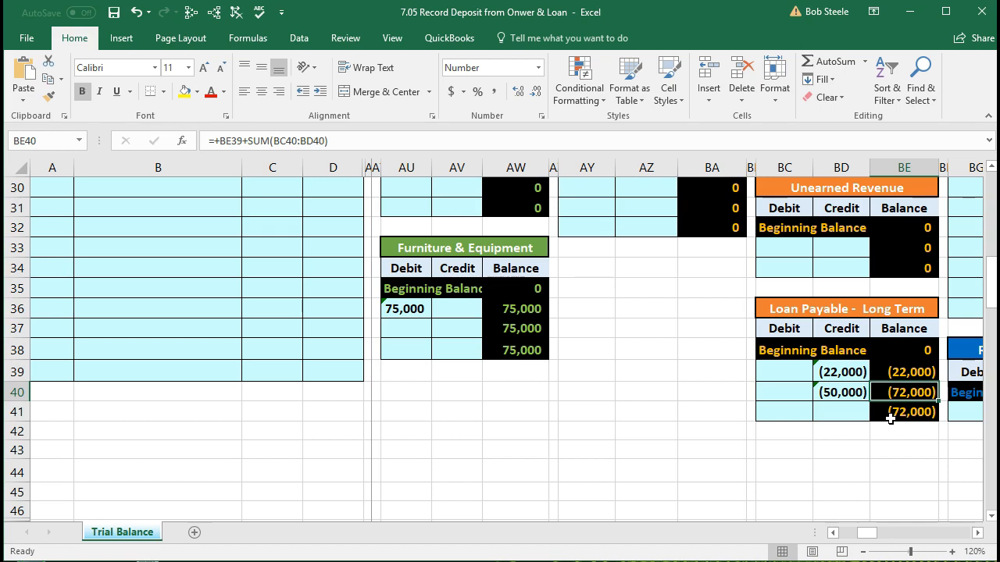
pyautogui.press('Down')
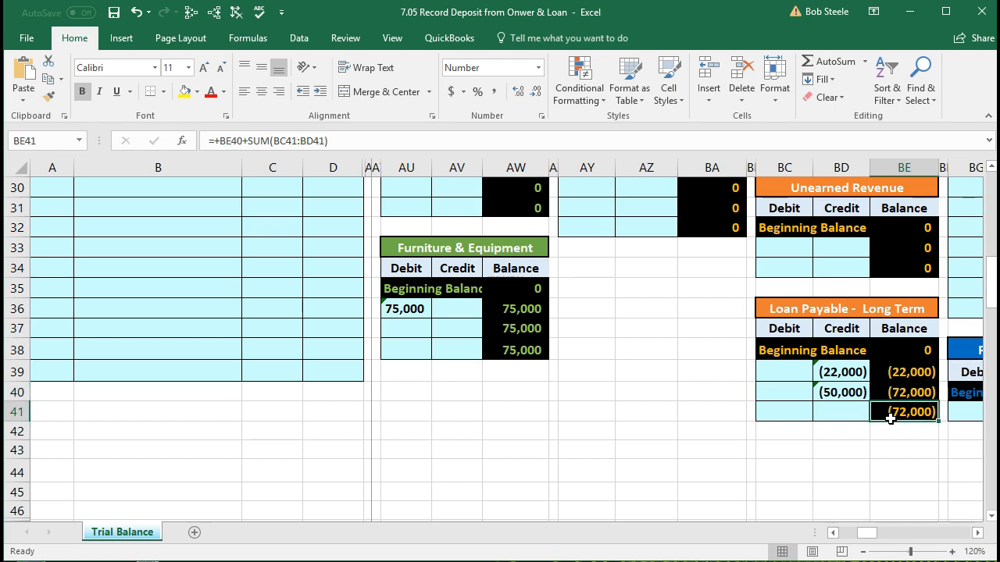
# Check the Loan Payable - Long Term amount in trial balance cell AK20 and the debits-minus-credits total in AK38.
pyautogui.press('Left')
pyautogui.press('Left')
pyautogui.press('Left')
pyautogui.press('Left')
pyautogui.press('Left')
pyautogui.press('Left')
pyautogui.press('Left')
pyautogui.press('Left')
pyautogui.press('Left')
pyautogui.press('Left')
pyautogui.press('Left')
pyautogui.press('Left')
pyautogui.press('Left')
pyautogui.press('Left')
pyautogui.press('Left')
pyautogui.press('Left')
pyautogui.press('Left')
pyautogui.press('Left')
pyautogui.press('Left')
pyautogui.press('Left')
pyautogui.press('Left')
pyautogui.press('Left')
pyautogui.press('Left')
pyautogui.press('Left')
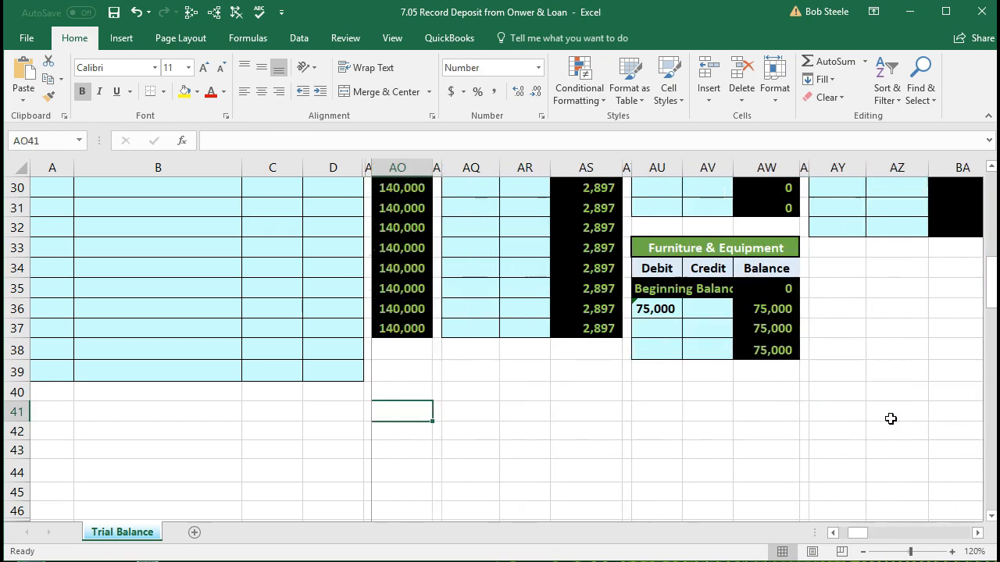
pyautogui.press('Right')
pyautogui.press('Right')
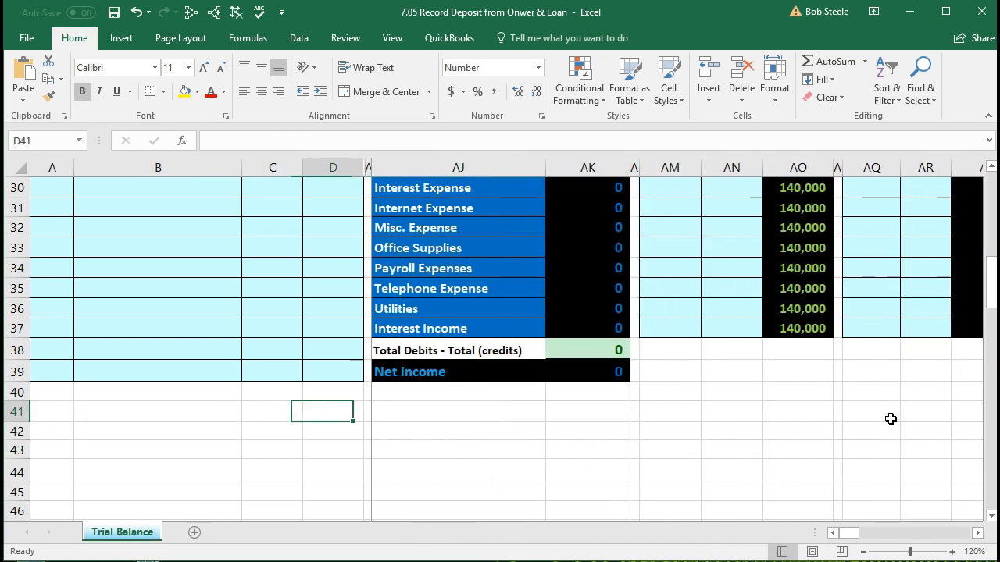
pyautogui.press('Up')
pyautogui.press('Up')
pyautogui.press('Up')
pyautogui.press('Up')
pyautogui.press('Up')
pyautogui.press('Up')
pyautogui.press('Up')
pyautogui.press('Up')
pyautogui.press('Up')
pyautogui.press('Up')
pyautogui.press('Up')
pyautogui.press('Up')
pyautogui.press('Up')
pyautogui.press('Up')
pyautogui.press('Up')
pyautogui.press('Up')
pyautogui.press('Up')
pyautogui.press('Up')
pyautogui.press('Up')
pyautogui.press('Up')
pyautogui.press('Up')
pyautogui.press('Up')
pyautogui.press('Up')
pyautogui.press('Up')
pyautogui.press('Up')
pyautogui.press('Up')
pyautogui.press('Up')
pyautogui.press('Up')
pyautogui.press('Up')
pyautogui.press('Down')
pyautogui.press('Down')
pyautogui.press('Down')
pyautogui.press('Down')
pyautogui.press('Down')
pyautogui.press('Down')
pyautogui.press('Down')
pyautogui.press('Down')
pyautogui.press('Right')
pyautogui.press('Right')
pyautogui.press('Left')
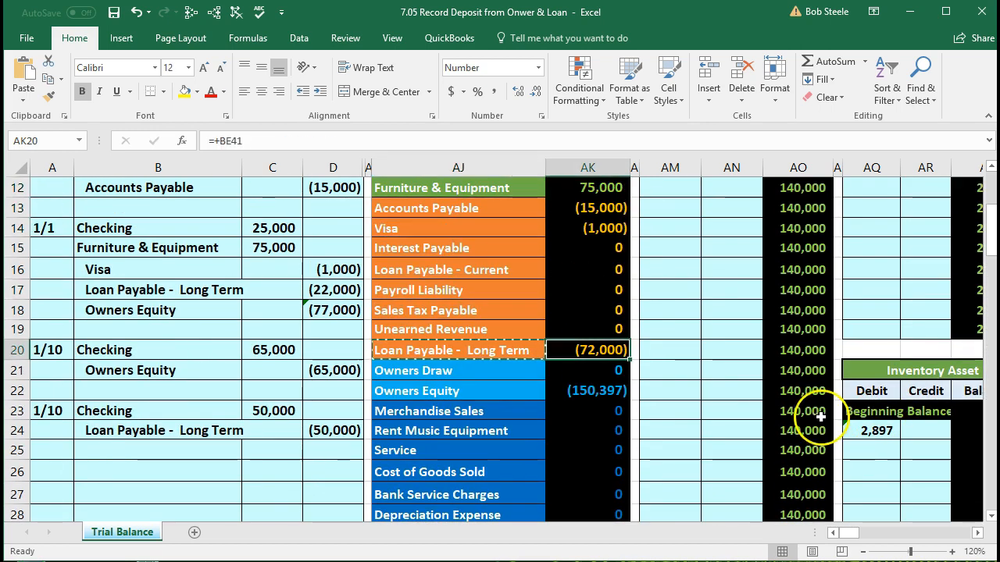
pyautogui.scroll(-5, 714, 424)
pyautogui.click(608, 412)
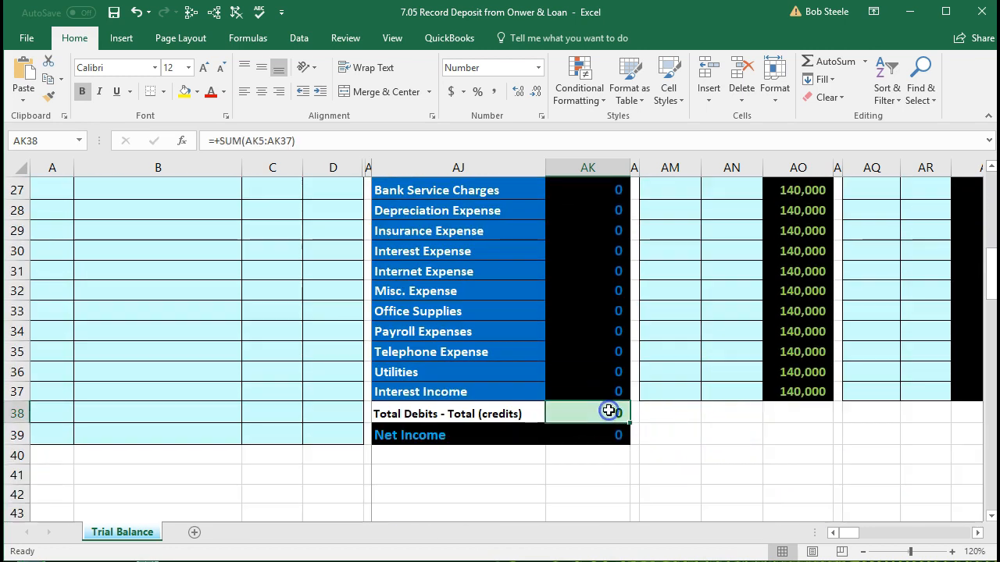
# Check the sums of the trial balance assets AK5:AK12 and liabilities AK13:AK20, and review Owners Equity in AK22.
pyautogui.scroll(8, 609, 411)
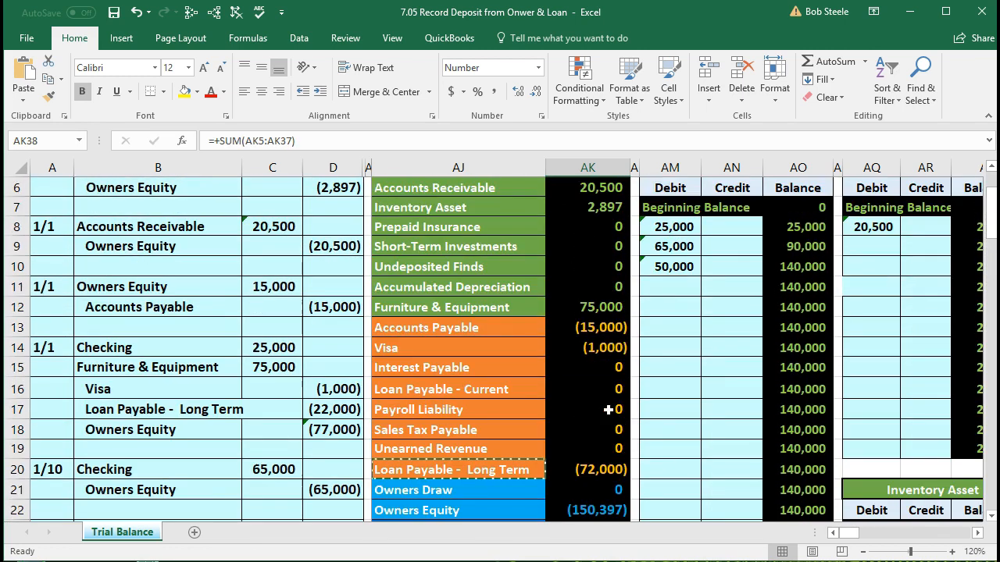
pyautogui.moveTo(593, 234); pyautogui.dragTo(602, 376)
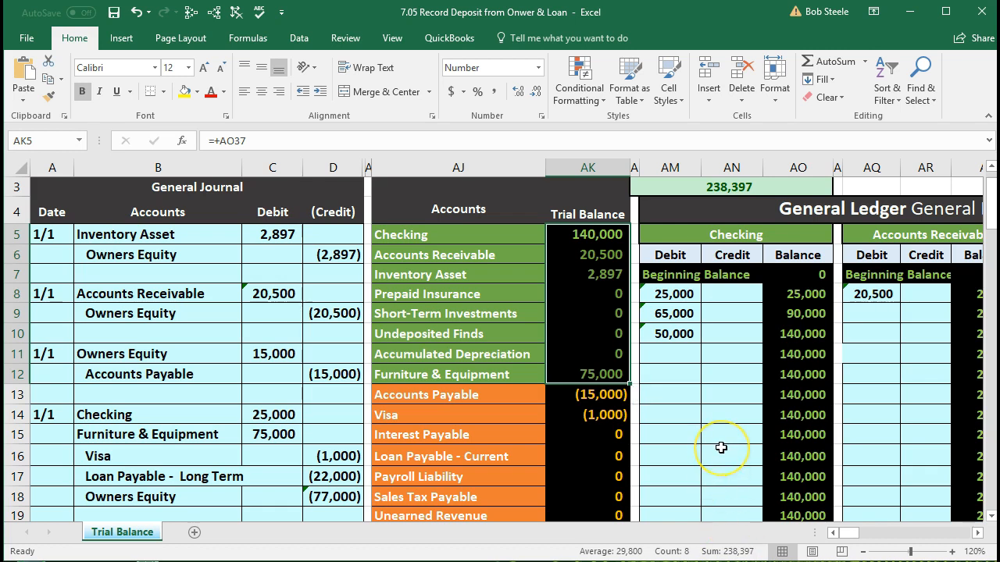
pyautogui.scroll(-2, 720, 447)
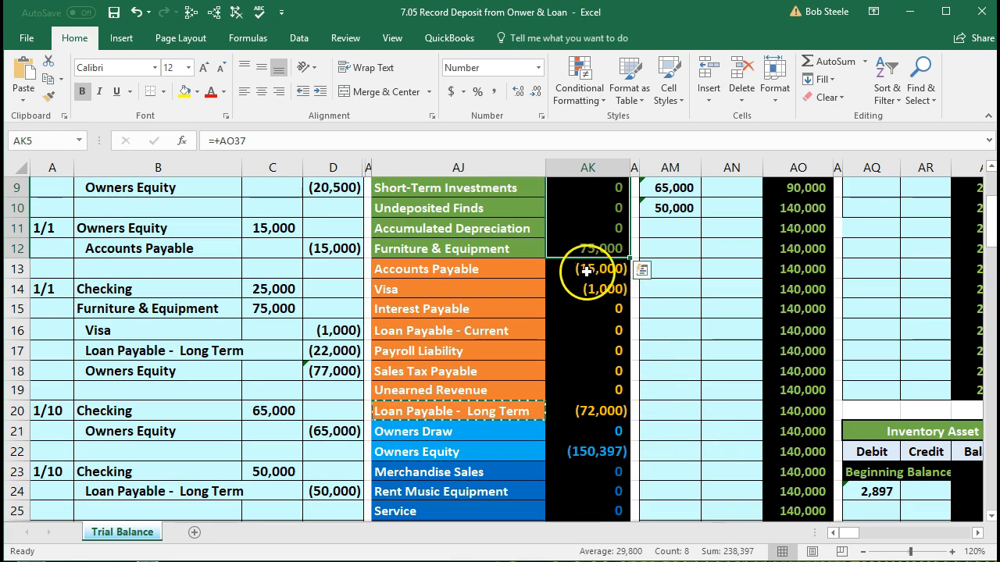
pyautogui.moveTo(556, 270); pyautogui.dragTo(555, 406)
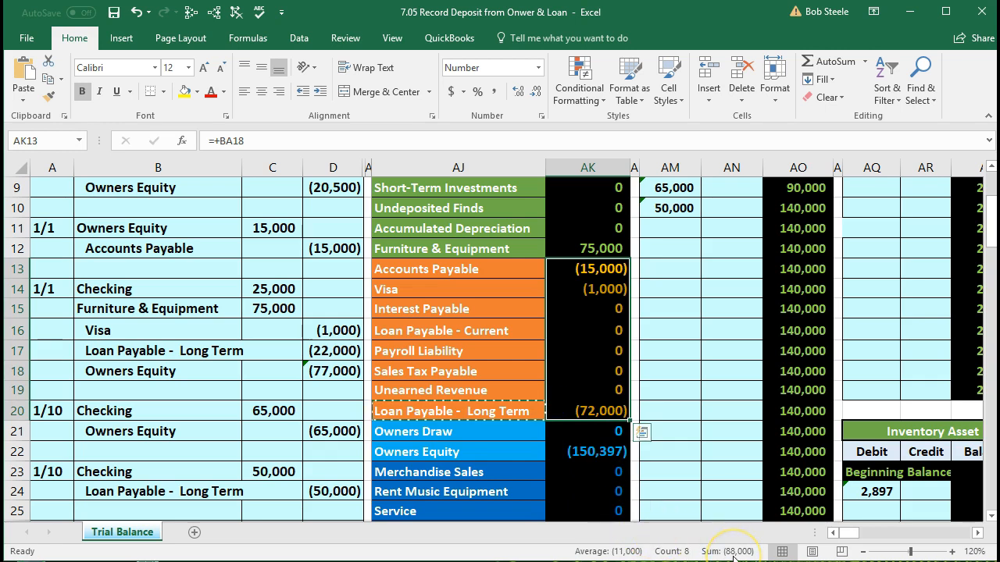
pyautogui.scroll(-3, 672, 453)
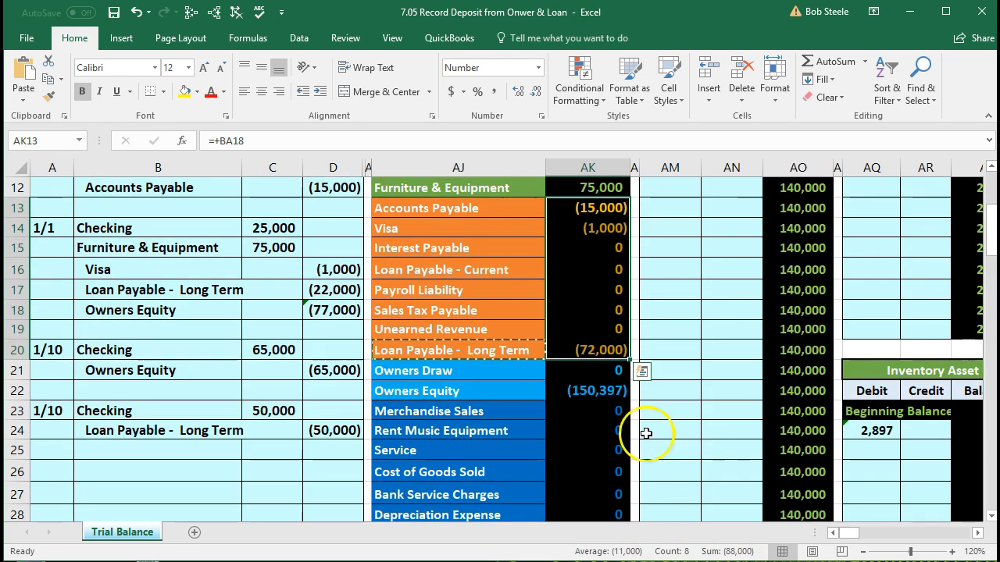
pyautogui.click(598, 392)
pyautogui.scroll(-3, 615, 472)
pyautogui.scroll(1, 614, 472)
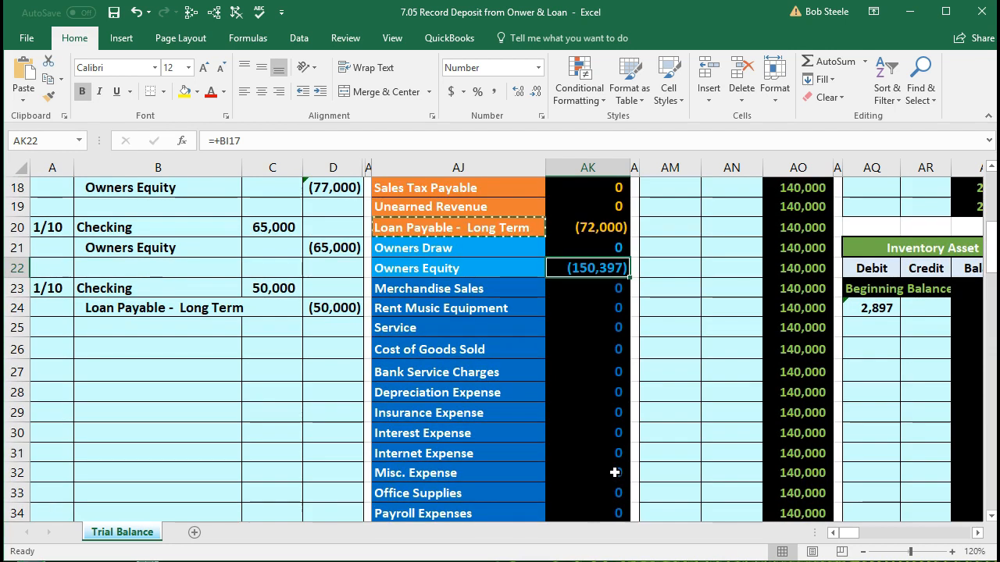
# Inspect the accounting equation formulas for assets in AJ2, liabilities in row 2, and owner's equity in AO2.
pyautogui.scroll(5, 615, 471)
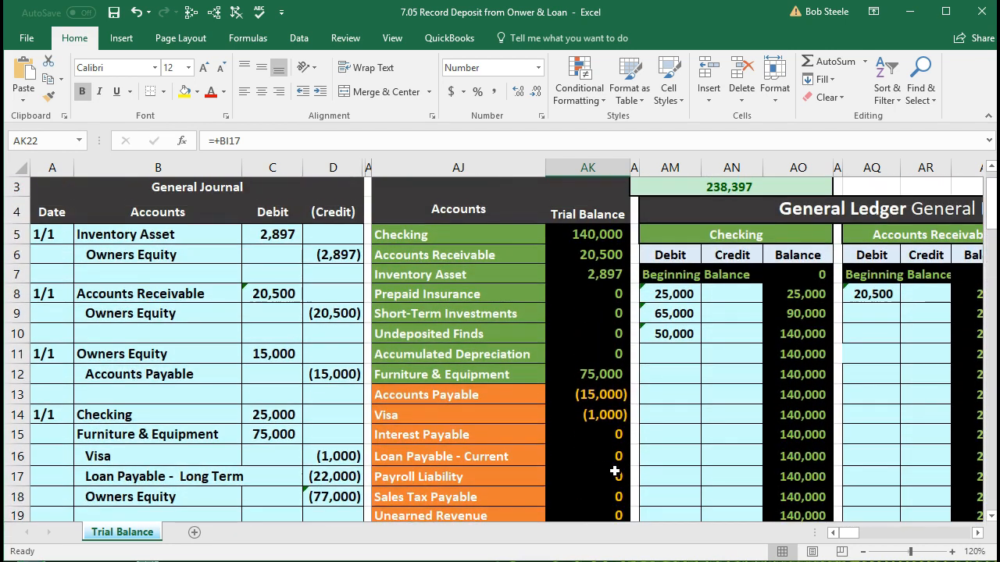
pyautogui.scroll(1, 614, 472)
pyautogui.click(457, 229)
pyautogui.doubleClick(458, 229)
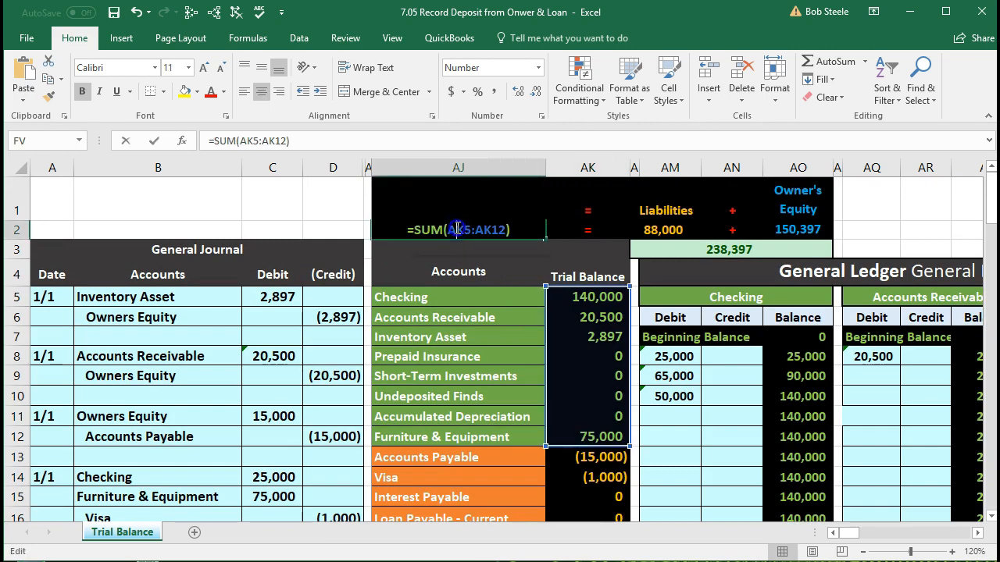
pyautogui.press('Return')
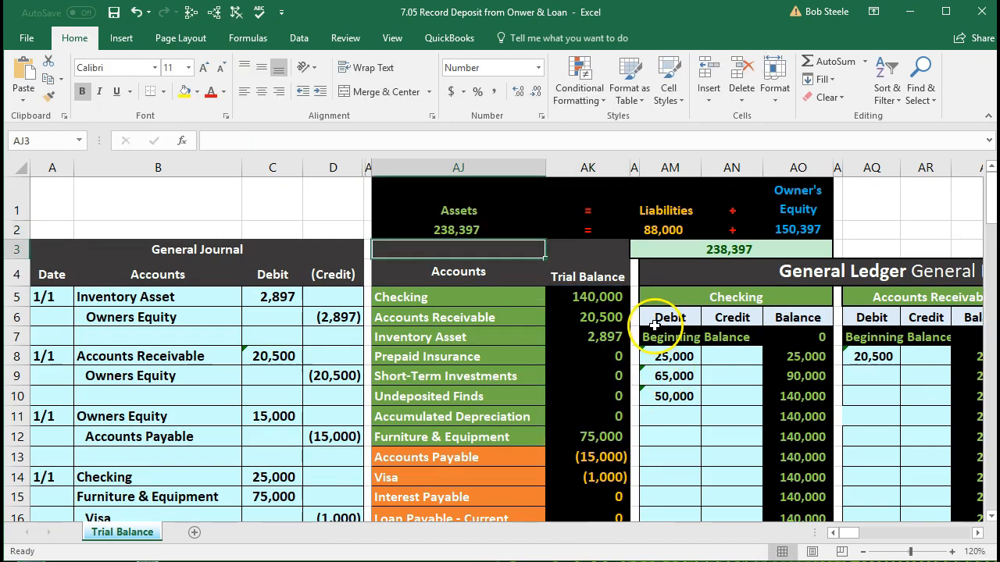
pyautogui.doubleClick(663, 230)
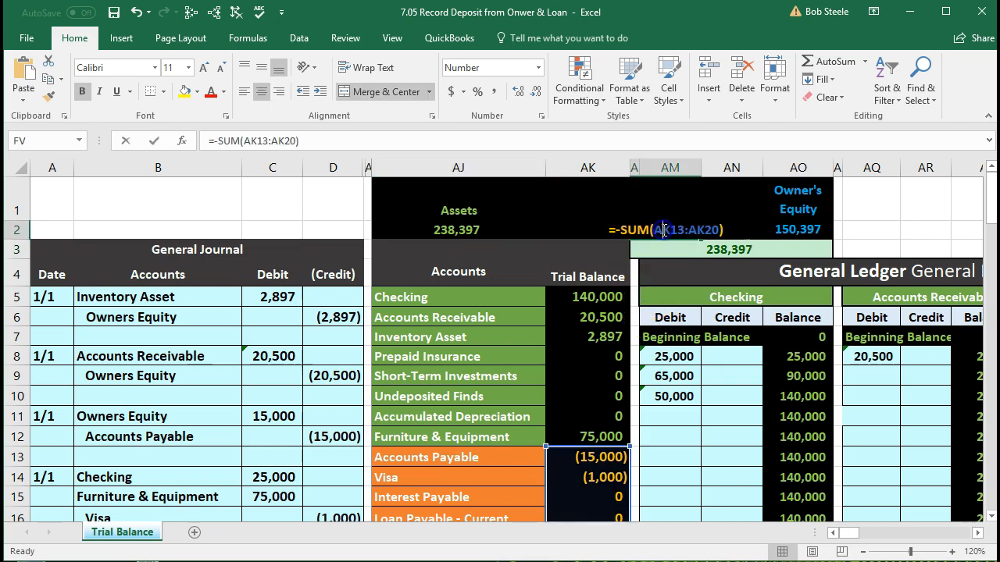
pyautogui.scroll(-2, 668, 228)
pyautogui.scroll(2, 729, 285)
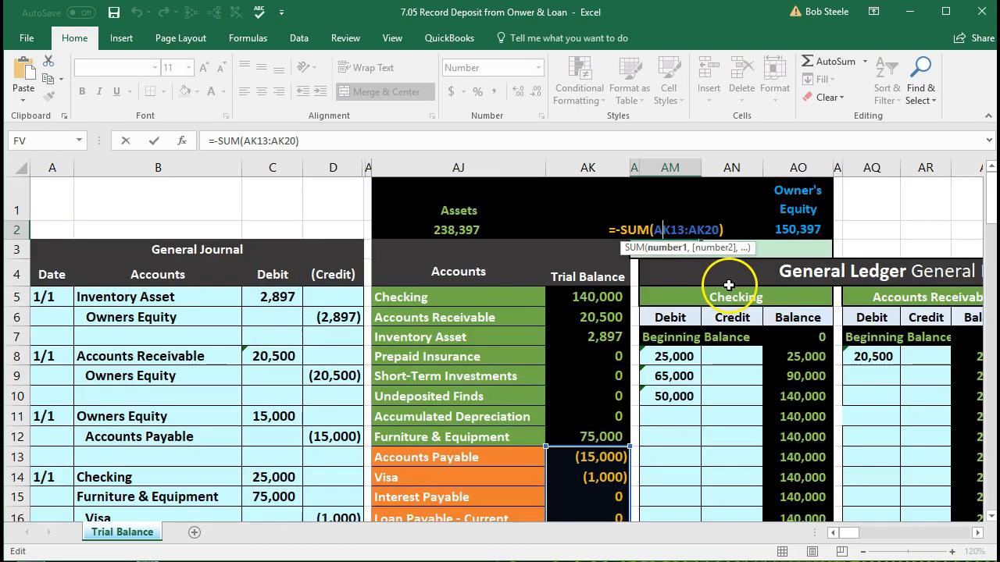
pyautogui.press('Return')
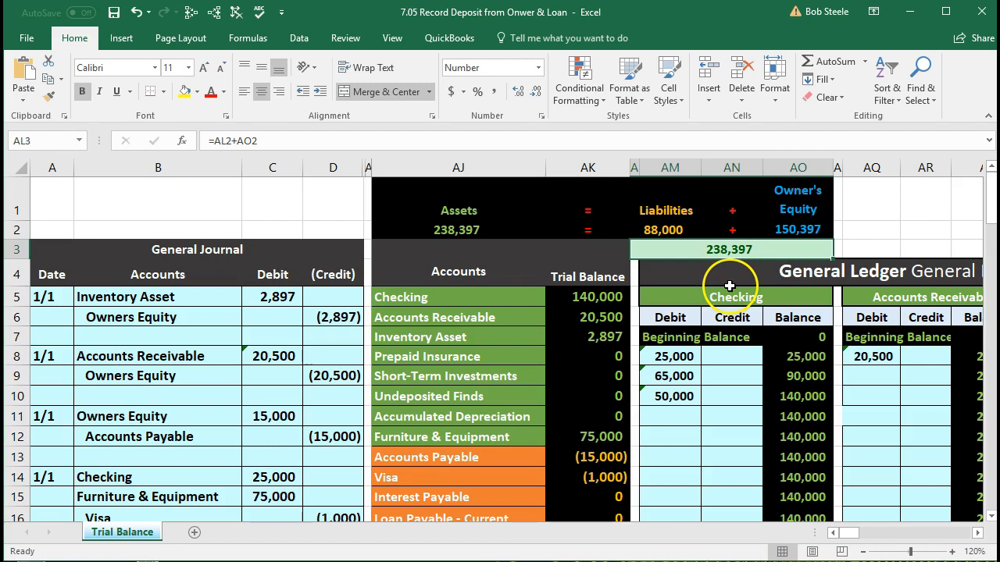
pyautogui.click(787, 229)
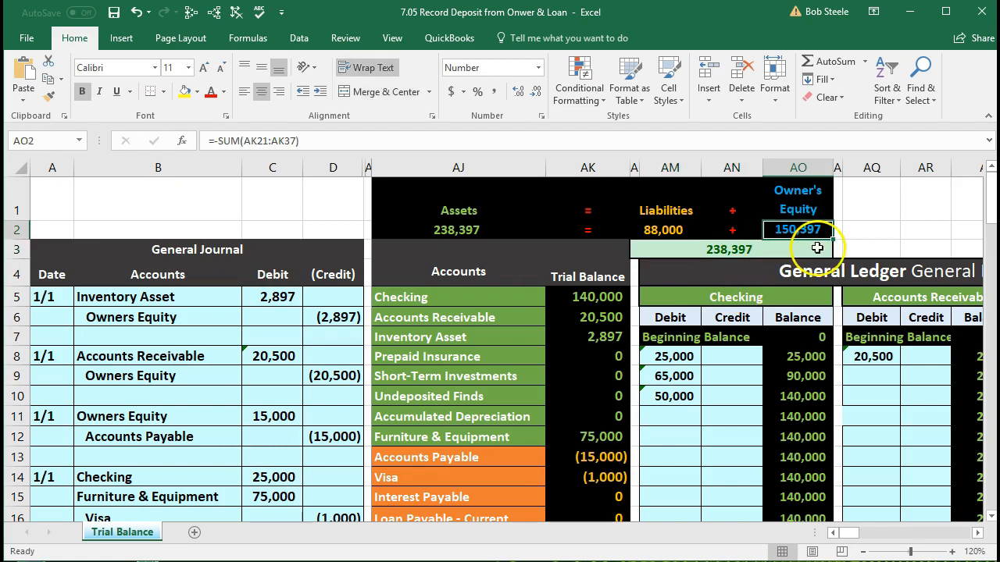
# Inspect the owner's equity formula in AO2 and compare the liabilities and owner's equity amounts with their combined total in row 3.
pyautogui.doubleClick(795, 229)
pyautogui.scroll(-3, 798, 228)
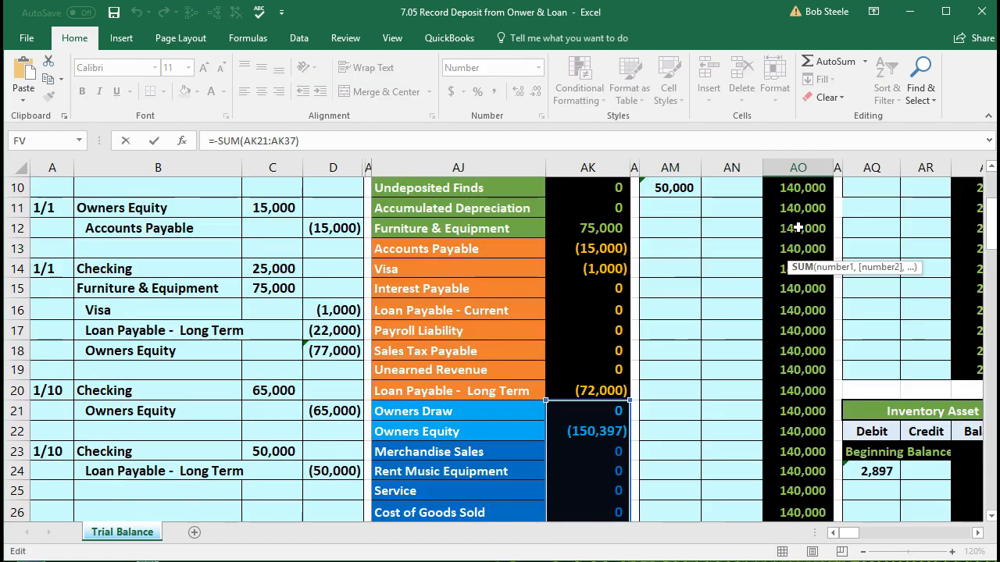
pyautogui.press('Return')
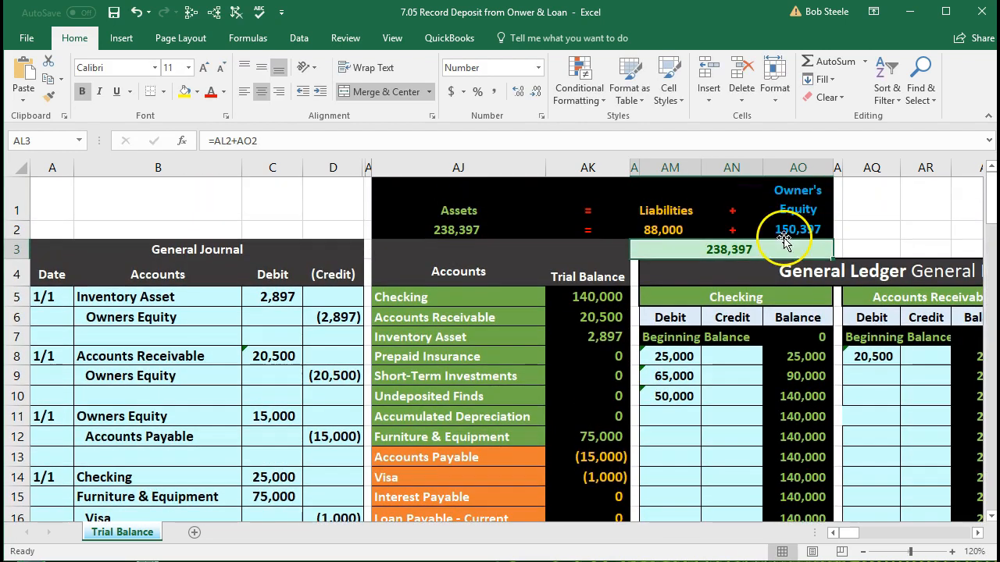
pyautogui.click(666, 230)
pyautogui.click(775, 229)
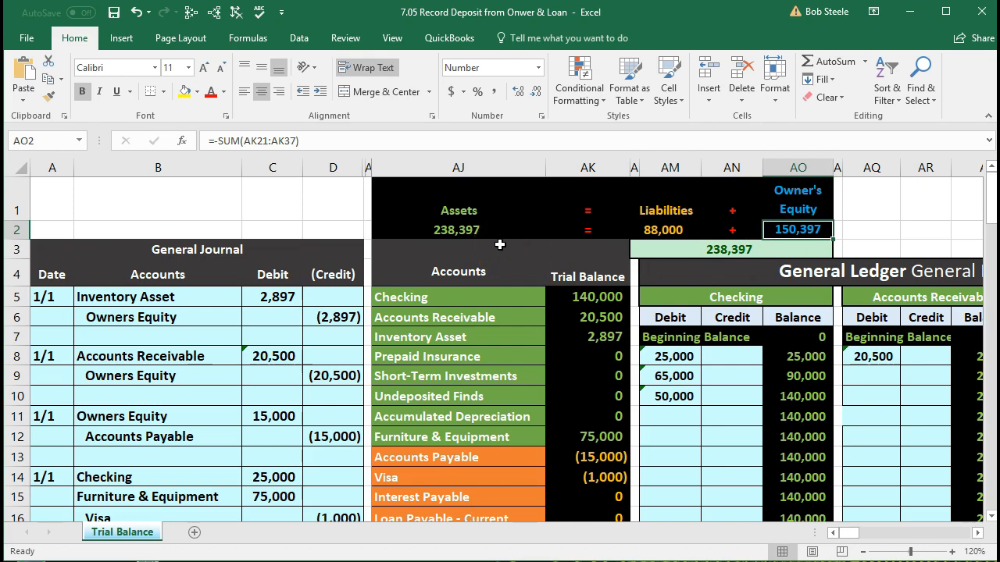
# Check the sum of trial balance cells AK5:AK20 against Owners Equity and review the Accounts Payable credit in D12.
pyautogui.scroll(-1, 500, 244)
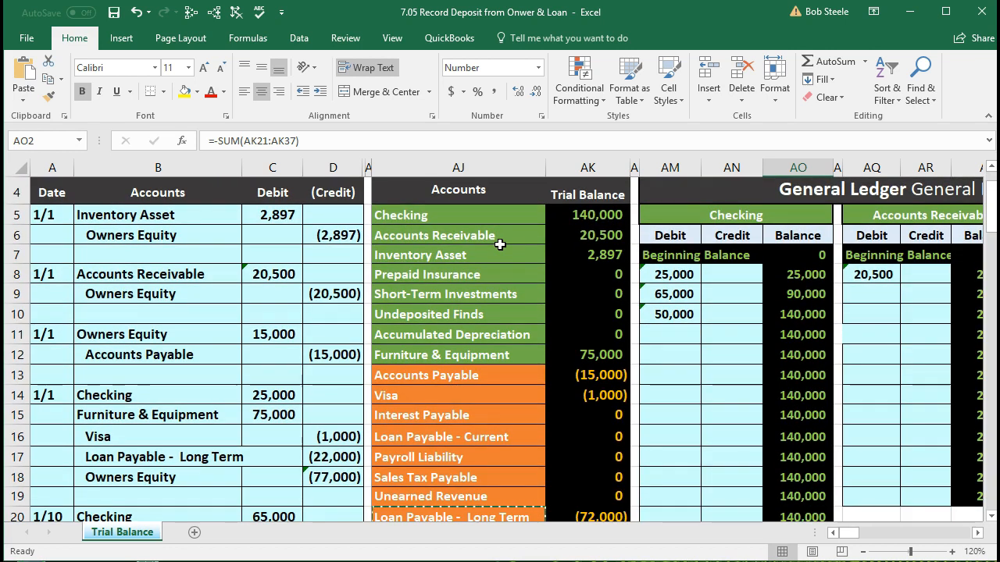
pyautogui.moveTo(595, 213); pyautogui.dragTo(599, 513)
pyautogui.scroll(-1, 599, 500)
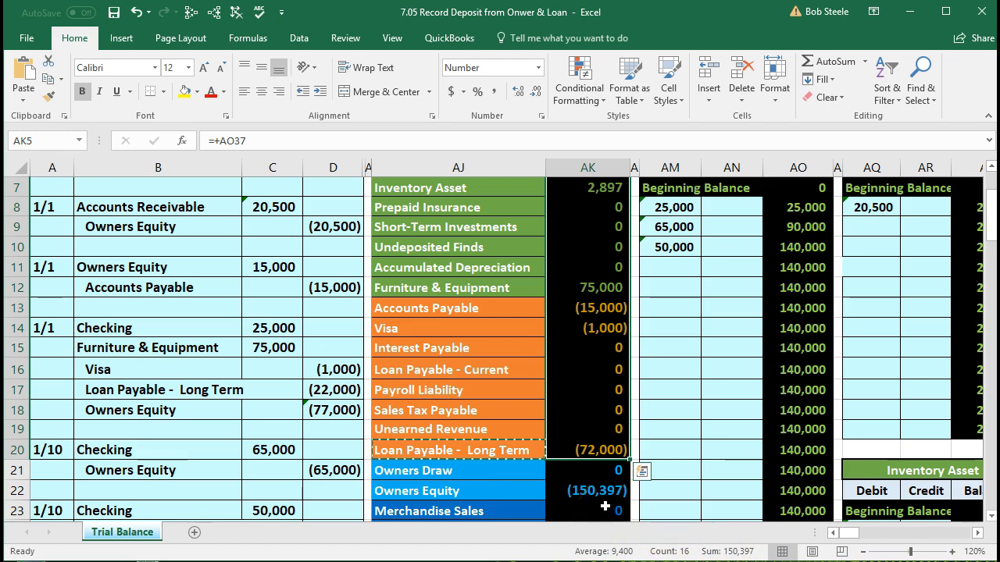
pyautogui.scroll(2, 605, 506)
pyautogui.click(344, 437)
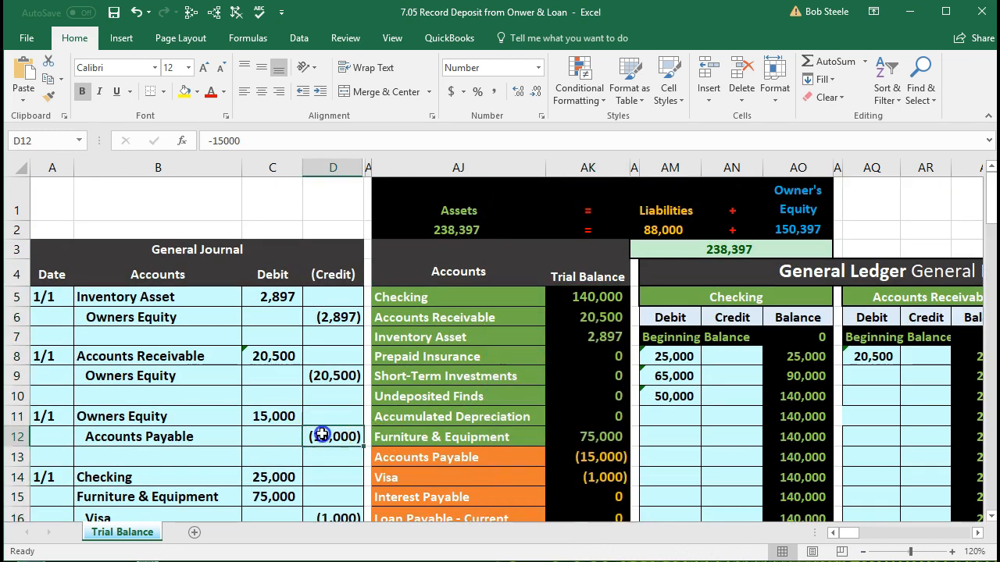
# Select the Checking balance in AK5 and unfreeze the worksheet panes.
pyautogui.click(567, 301)
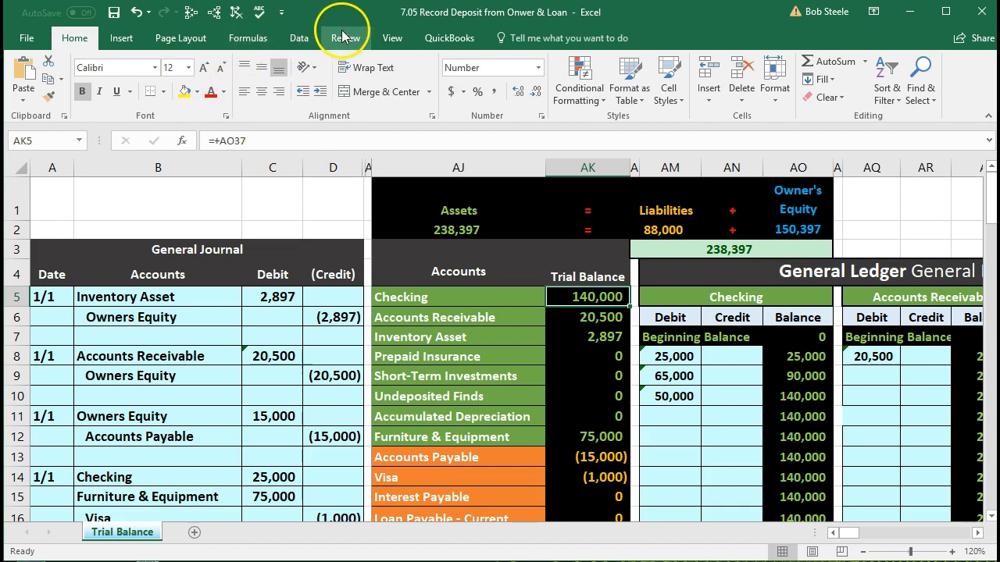
pyautogui.click(385, 41)
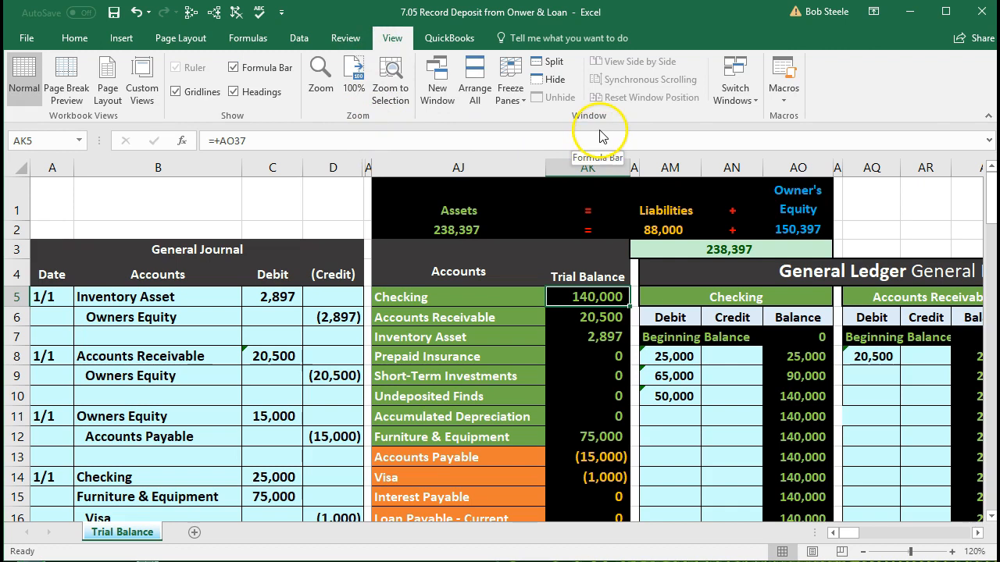
pyautogui.click(511, 90)
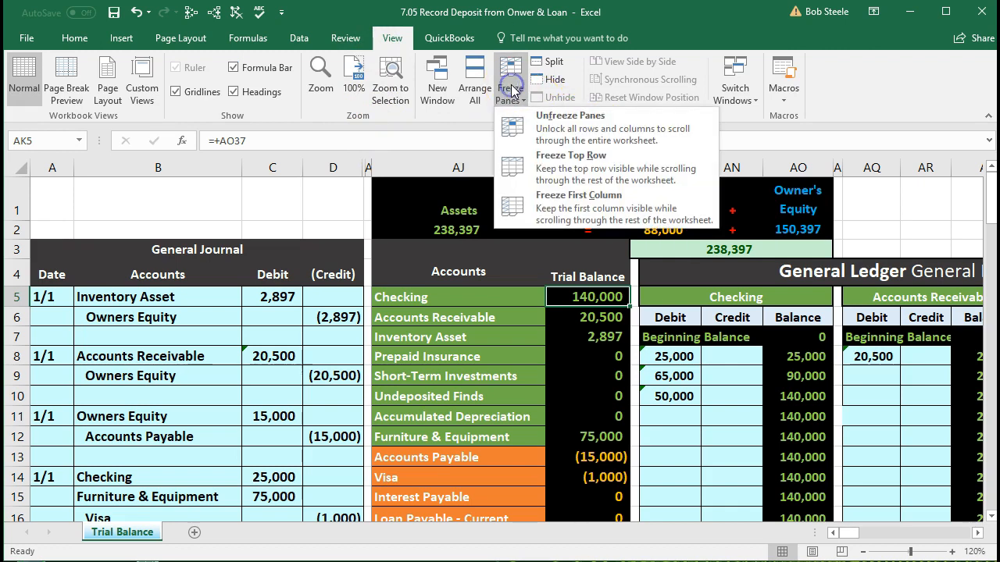
pyautogui.click(533, 118)
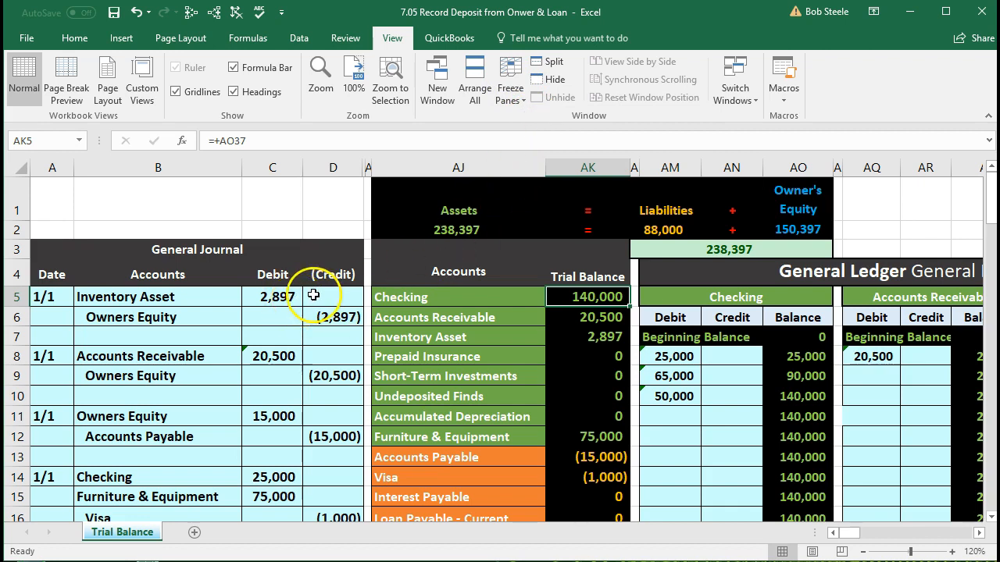
# Trace the dependents of the Checking, Loan Payable - Long Term and Owners Equity balances in AK5, AK20 and AK22.
pyautogui.click(213, 13)
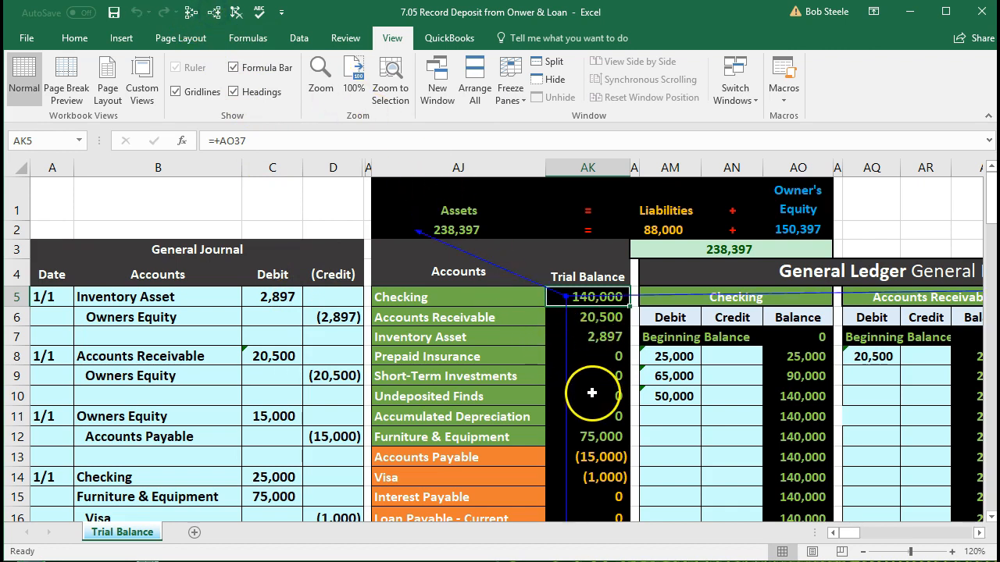
pyautogui.scroll(-1, 596, 436)
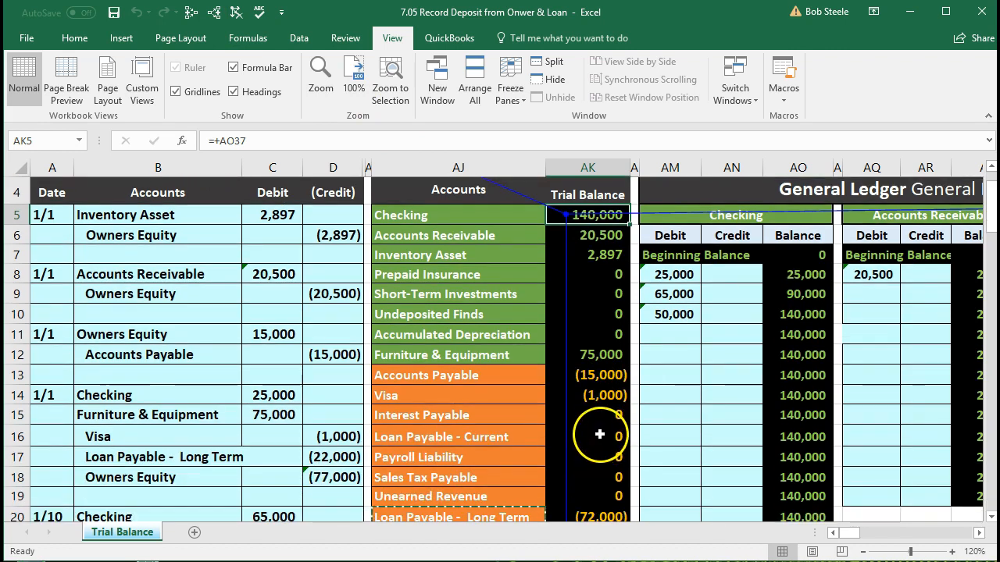
pyautogui.scroll(-1, 598, 415)
pyautogui.click(604, 447)
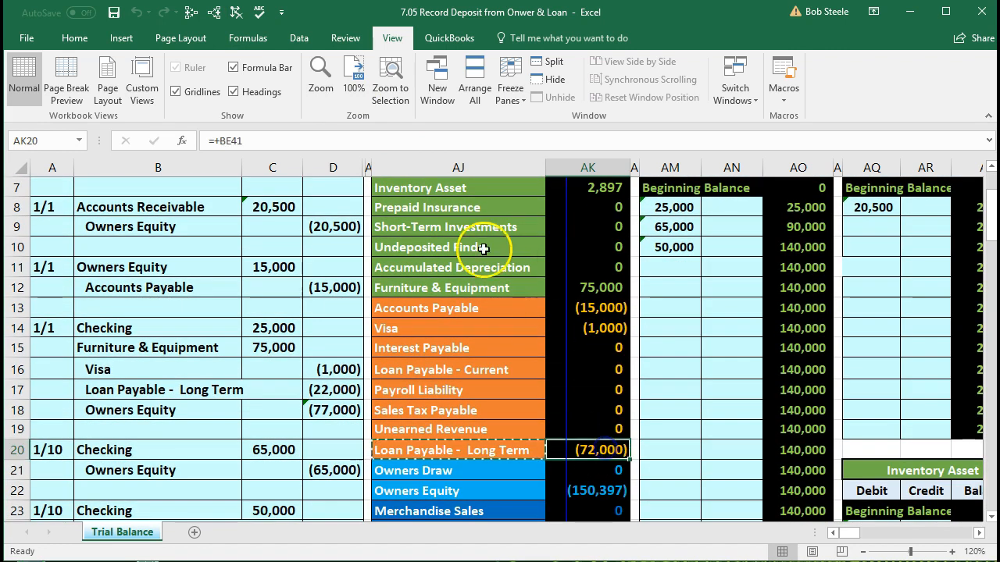
pyautogui.click(214, 11)
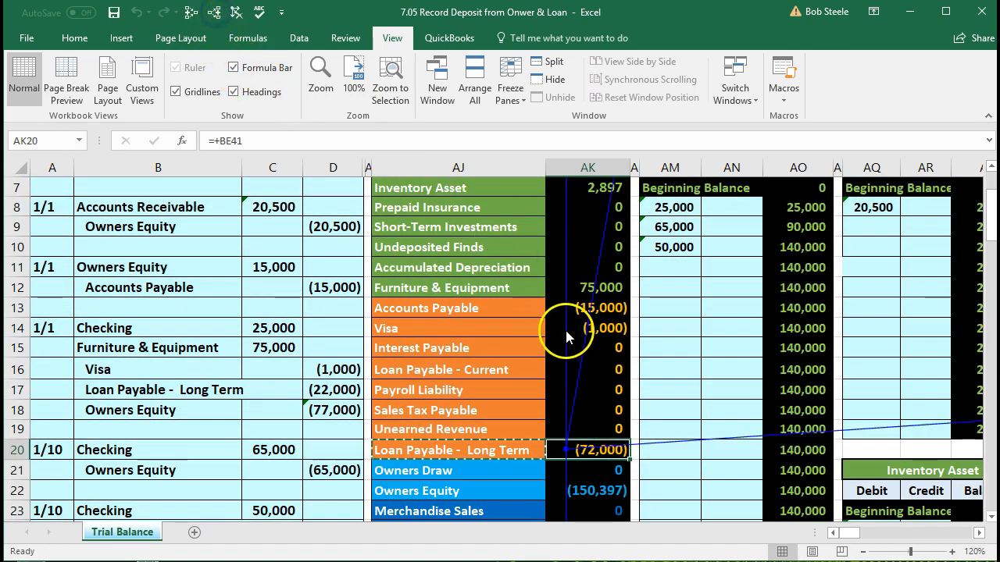
pyautogui.scroll(-1, 567, 331)
pyautogui.click(586, 432)
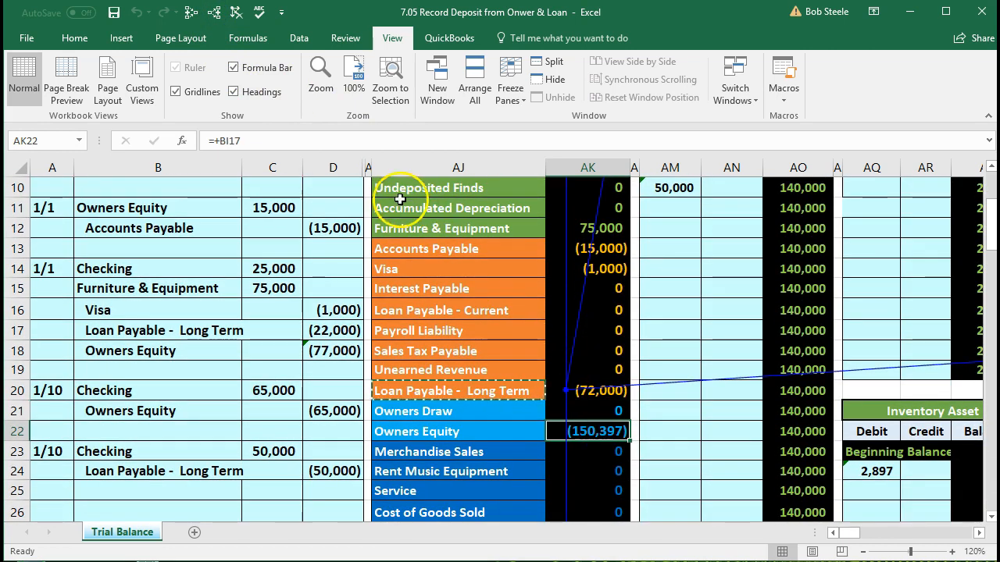
pyautogui.click(215, 12)
pyautogui.scroll(3, 587, 307)
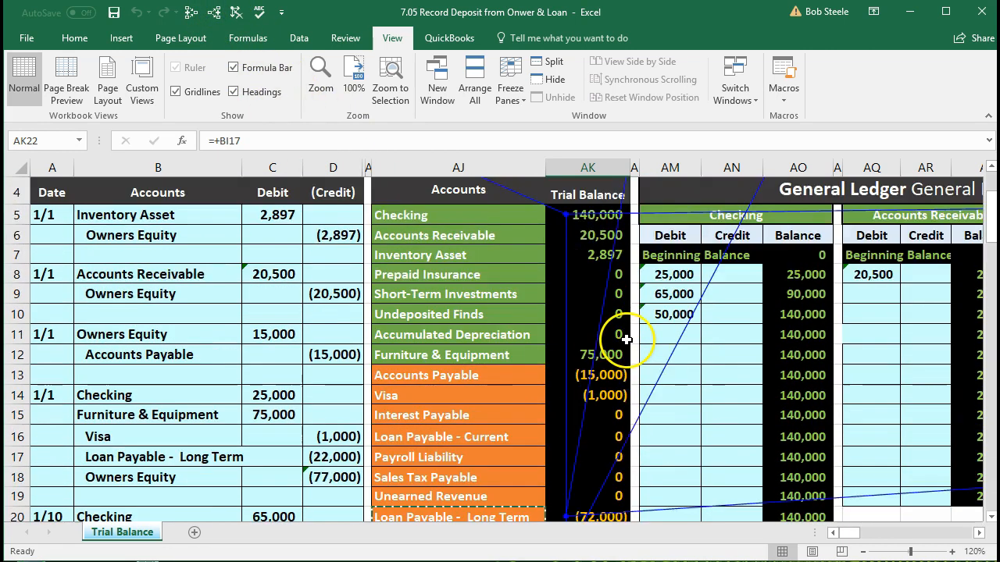
# Follow the dependent arrows across the general ledger to the Cash, Loan Payable - Long Term and Owners Equity lines of the Balance Sheet.
pyautogui.click(726, 354)
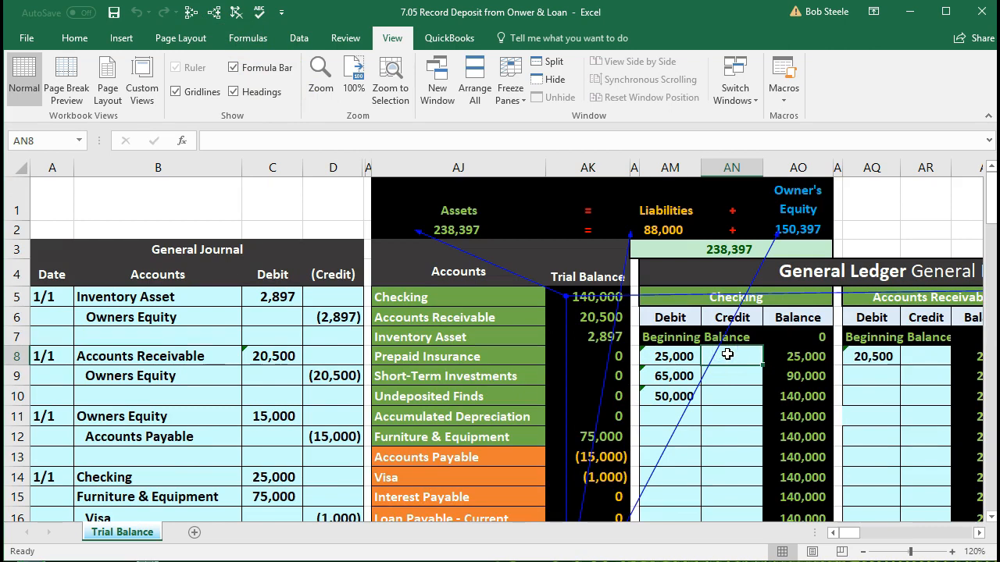
pyautogui.press('Right')
pyautogui.press('Right')
pyautogui.press('Right')
pyautogui.press('Right')
pyautogui.press('Right')
pyautogui.press('Right')
pyautogui.press('Right')
pyautogui.press('Right')
pyautogui.press('Right')
pyautogui.press('Right')
pyautogui.press('Right')
pyautogui.press('Right')
pyautogui.press('Right')
pyautogui.press('Right')
pyautogui.press('Right')
pyautogui.press('Right')
pyautogui.press('Right')
pyautogui.press('Right')
pyautogui.press('Right')
pyautogui.press('Right')
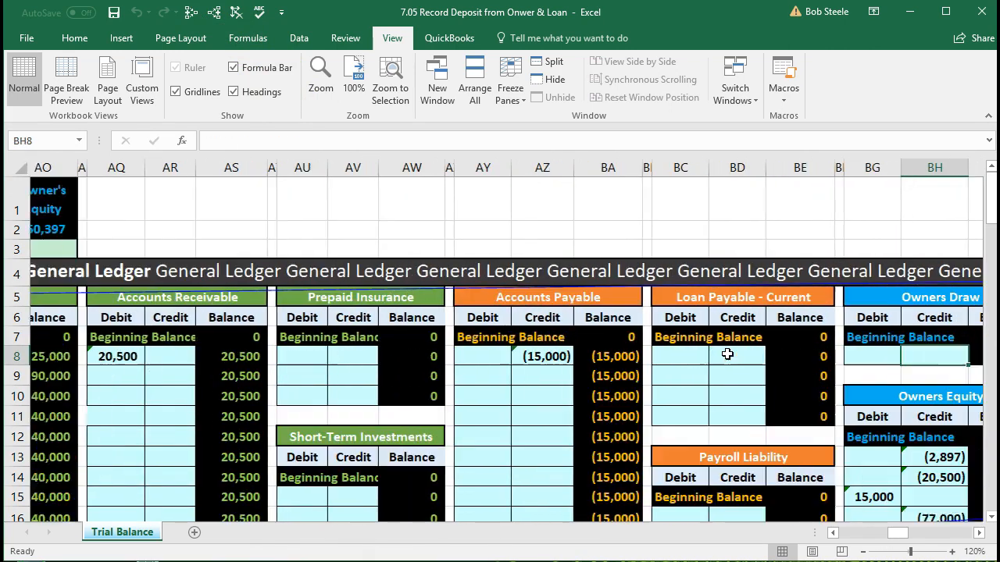
pyautogui.press('Right')
pyautogui.press('Right')
pyautogui.press('Right')
pyautogui.press('Right')
pyautogui.press('Right')
pyautogui.press('Right')
pyautogui.press('Right')
pyautogui.press('Right')
pyautogui.press('Right')
pyautogui.press('Right')
pyautogui.press('Right')
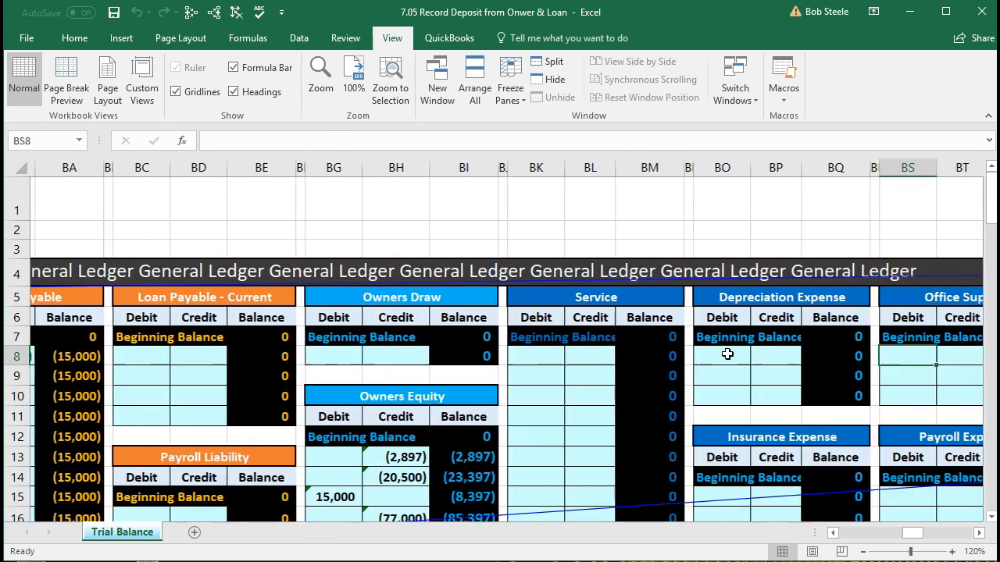
pyautogui.press('Right')
pyautogui.press('Right')
pyautogui.press('Right')
pyautogui.press('Right')
pyautogui.press('Right')
pyautogui.press('Right')
pyautogui.press('Right')
pyautogui.press('Right')
pyautogui.press('Right')
pyautogui.press('Right')
pyautogui.press('Right')
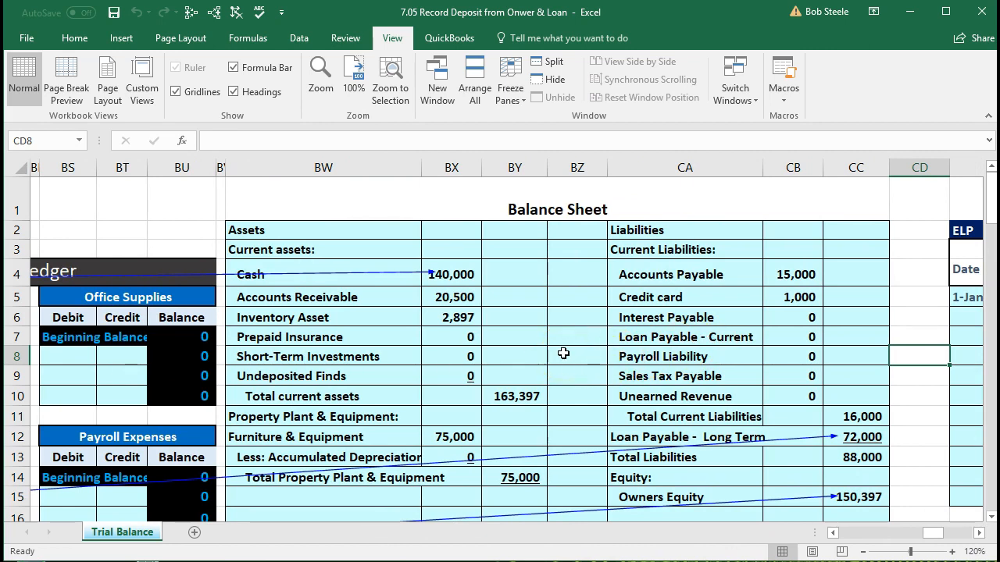
pyautogui.scroll(-1, 563, 354)
pyautogui.scroll(1, 563, 354)
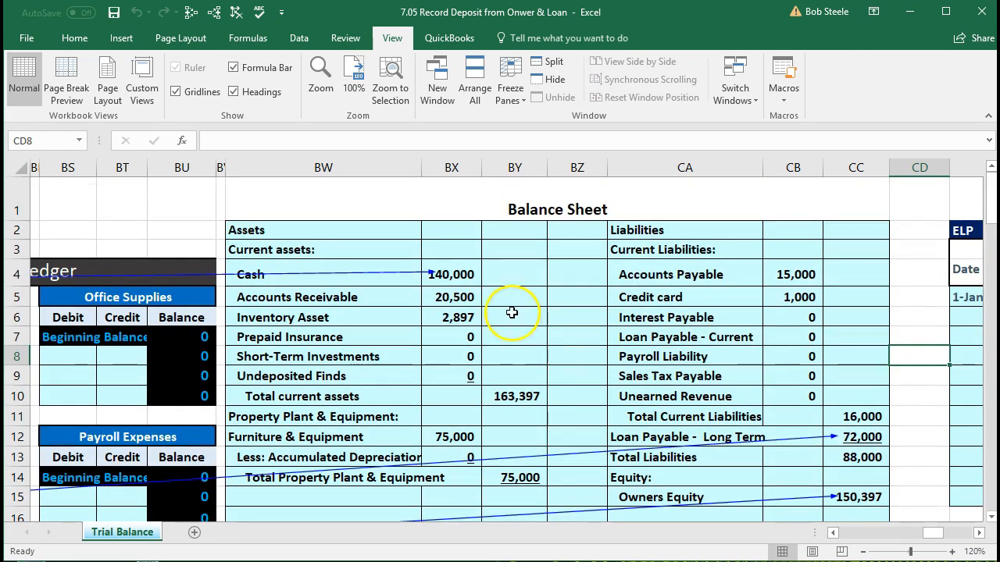
# Inspect Cash in BX4 and the formulas for current assets in BY10, property plant and equipment in BY14, and total assets in BZ17.
pyautogui.click(464, 274)
pyautogui.click(496, 396)
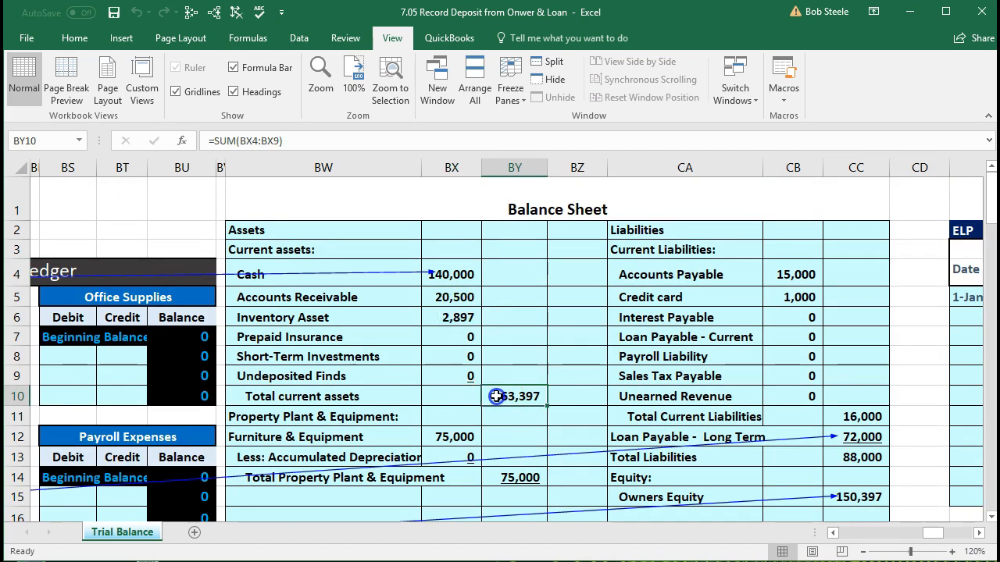
pyautogui.click(518, 476)
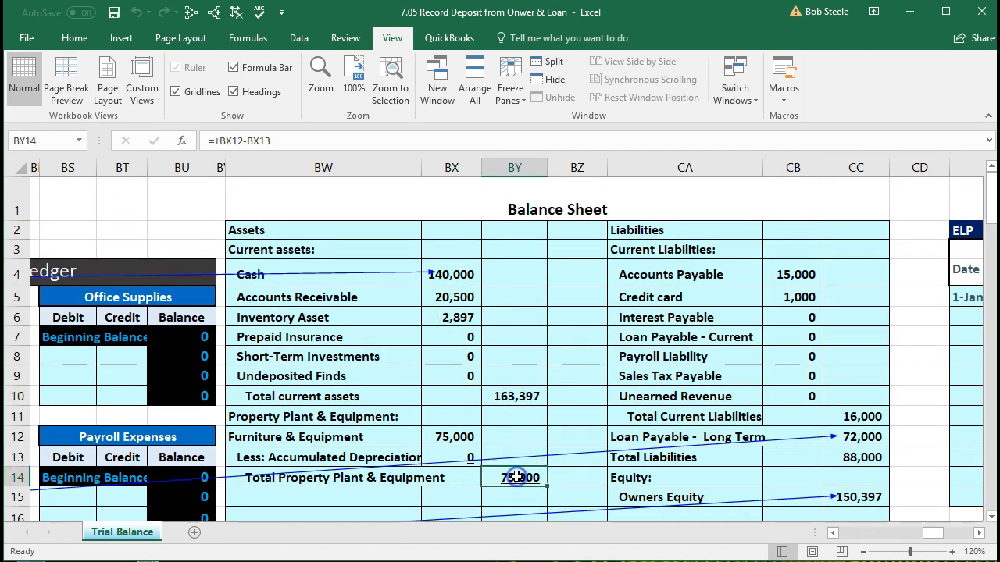
pyautogui.scroll(-1, 516, 476)
pyautogui.click(573, 457)
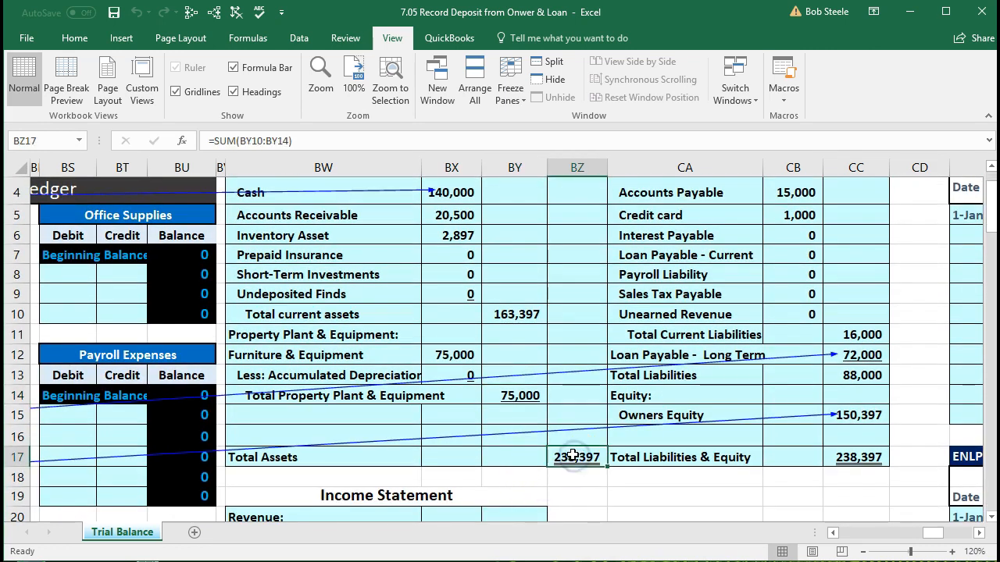
pyautogui.doubleClick(572, 457)
pyautogui.press('Return')
pyautogui.scroll(1, 572, 455)
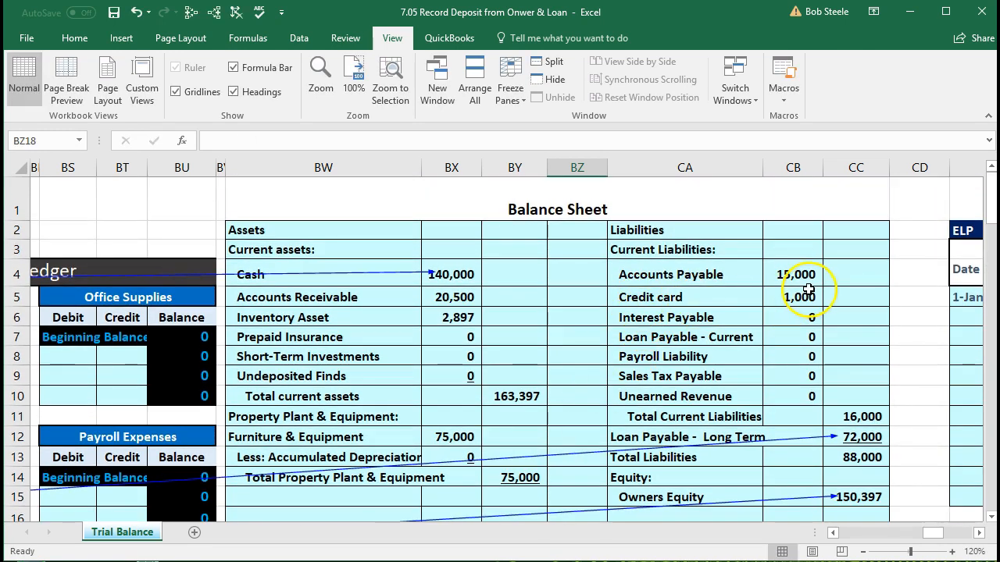
# Inspect the Balance Sheet formulas for current liabilities in CC11, the long-term loan in CC12, total liabilities in CC13 and Owners Equity in CC15.
pyautogui.click(858, 416)
pyautogui.doubleClick(858, 416)
pyautogui.press('Return')
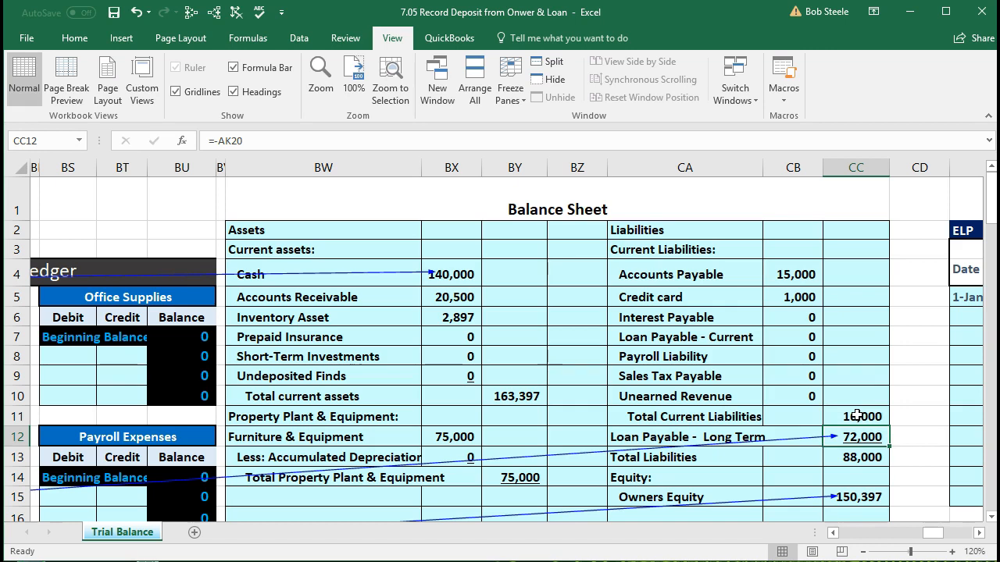
pyautogui.click(879, 439)
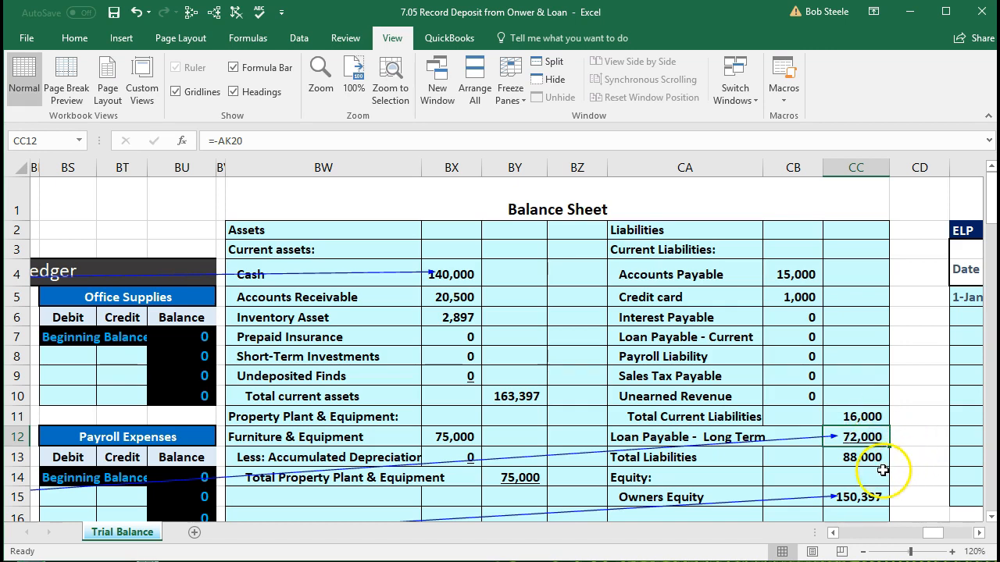
pyautogui.click(881, 459)
pyautogui.click(881, 492)
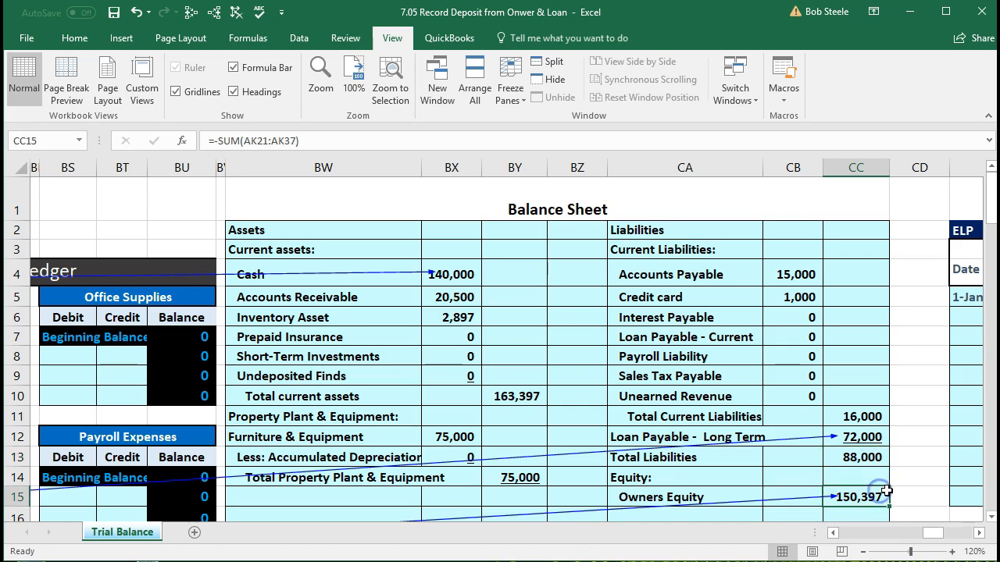
# Inspect the Total Liabilities & Equity formula in CC17 and compare its amount with Total Assets in BZ17.
pyautogui.scroll(-1, 886, 491)
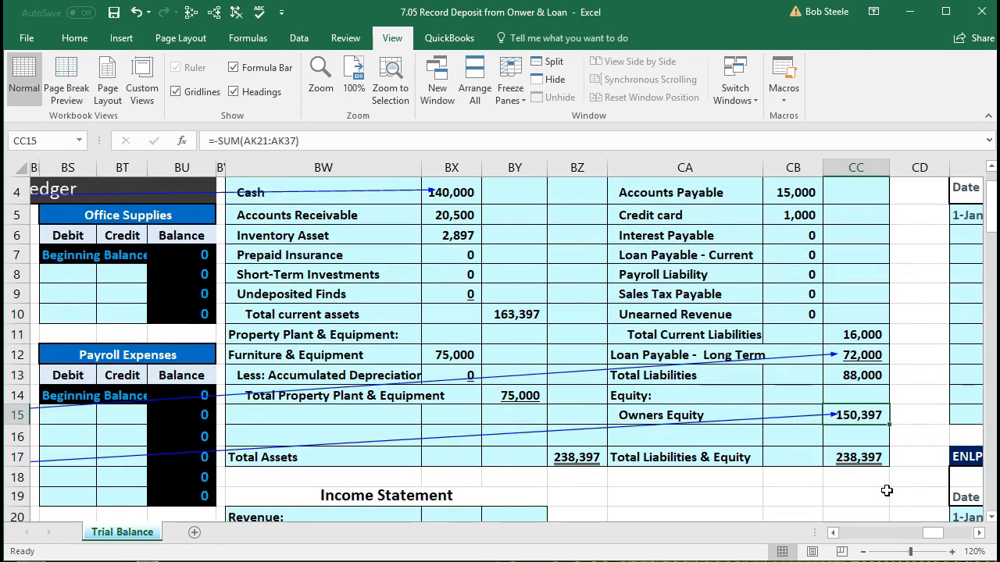
pyautogui.doubleClick(859, 457)
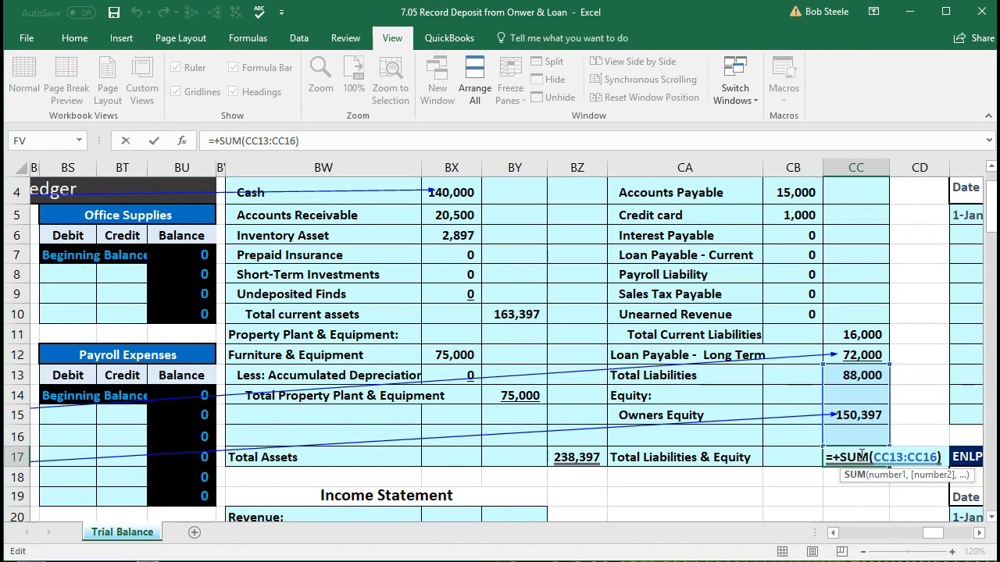
pyautogui.press('Return')
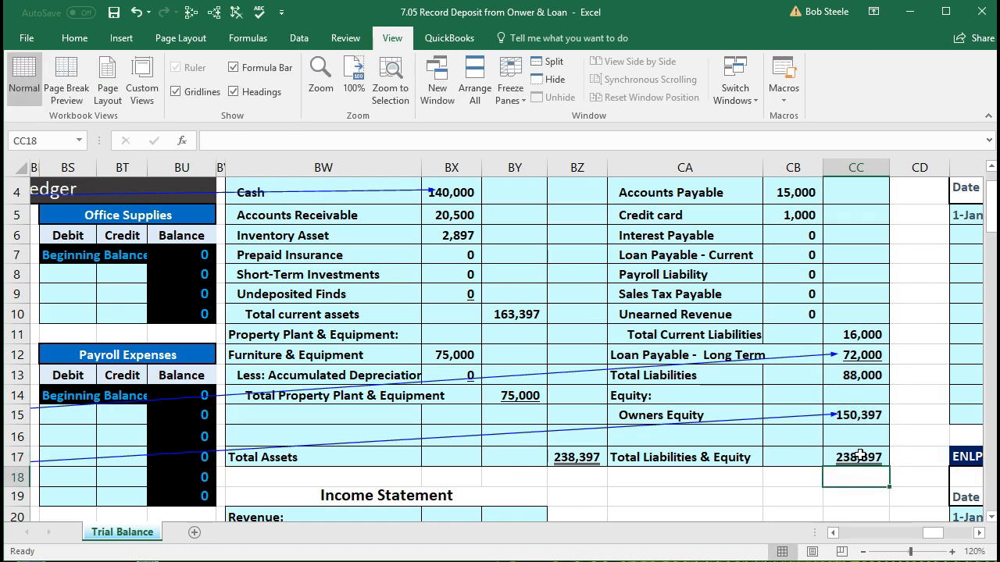
pyautogui.click(576, 460)
pyautogui.click(851, 457)
# Review the Income Statement and the Statement of Owner's Equity below the Balance Sheet.
pyautogui.scroll(-1, 785, 455)
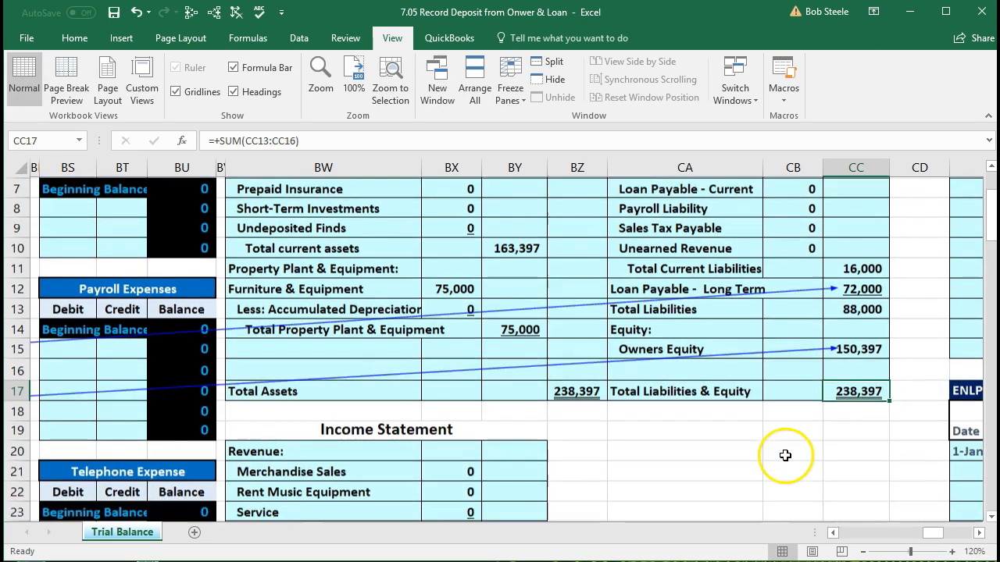
pyautogui.scroll(-1, 785, 456)
pyautogui.scroll(-2, 783, 451)
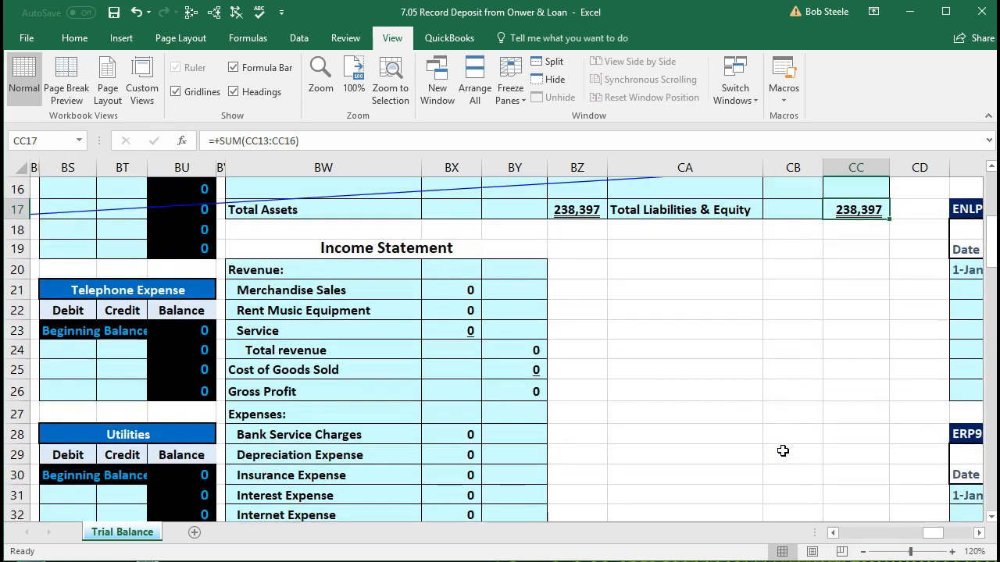
pyautogui.scroll(-1, 781, 449)
pyautogui.scroll(-2, 781, 448)
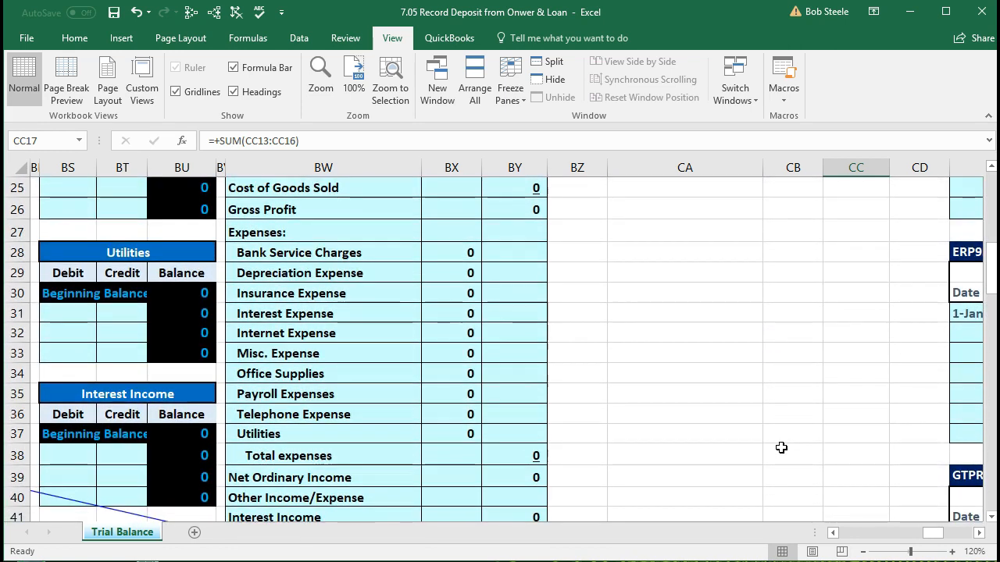
pyautogui.scroll(-3, 781, 448)
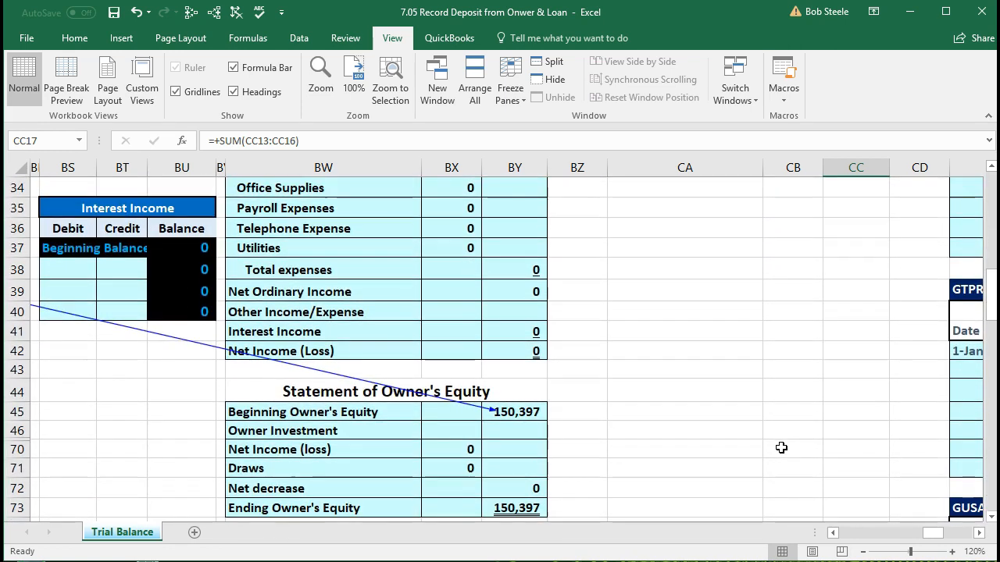
# Enter 65,000 as the Owner Investment in BX46 of the Statement of Owner's Equity.
pyautogui.scroll(-1, 781, 447)
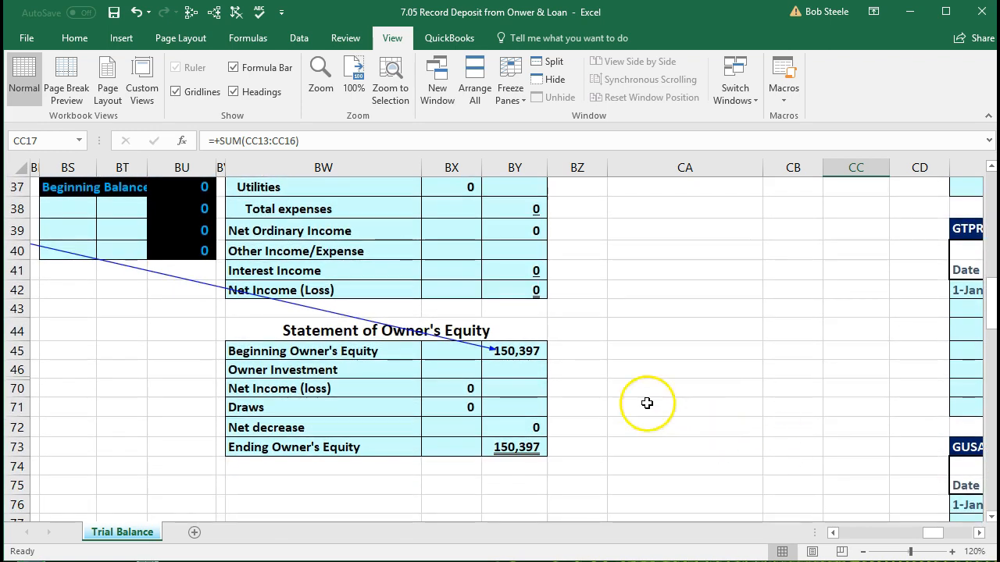
pyautogui.click(537, 356)
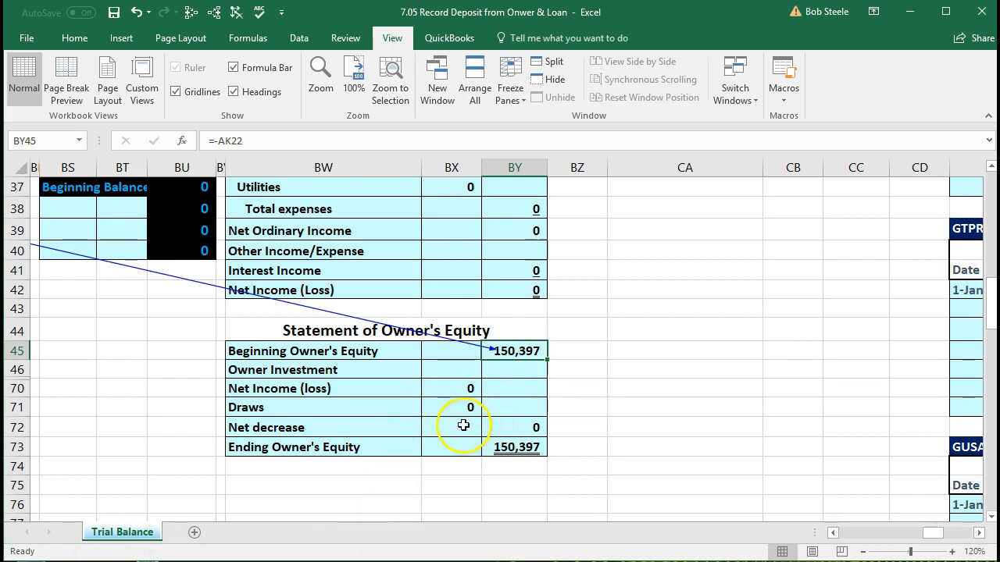
pyautogui.click(440, 370)
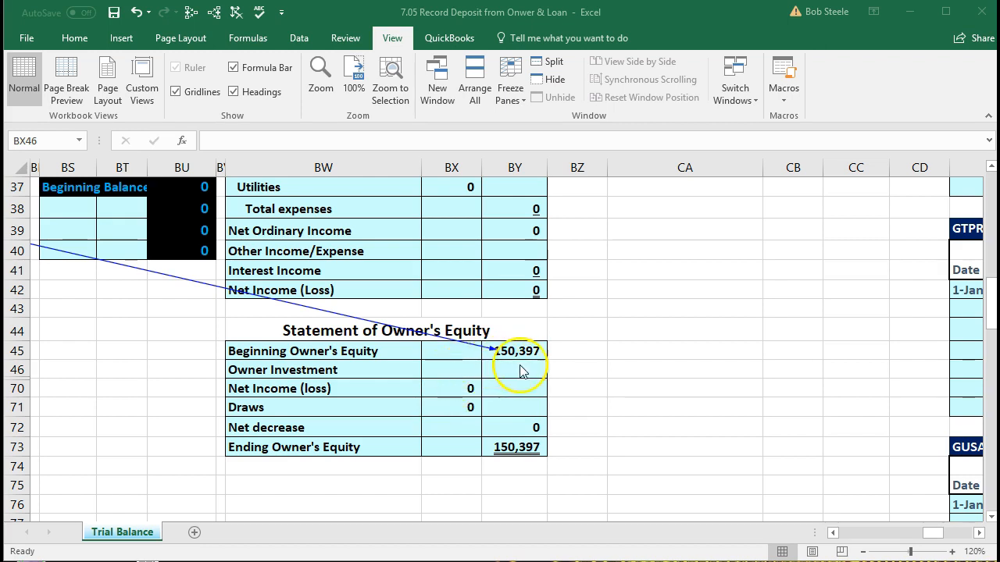
pyautogui.click(461, 372)
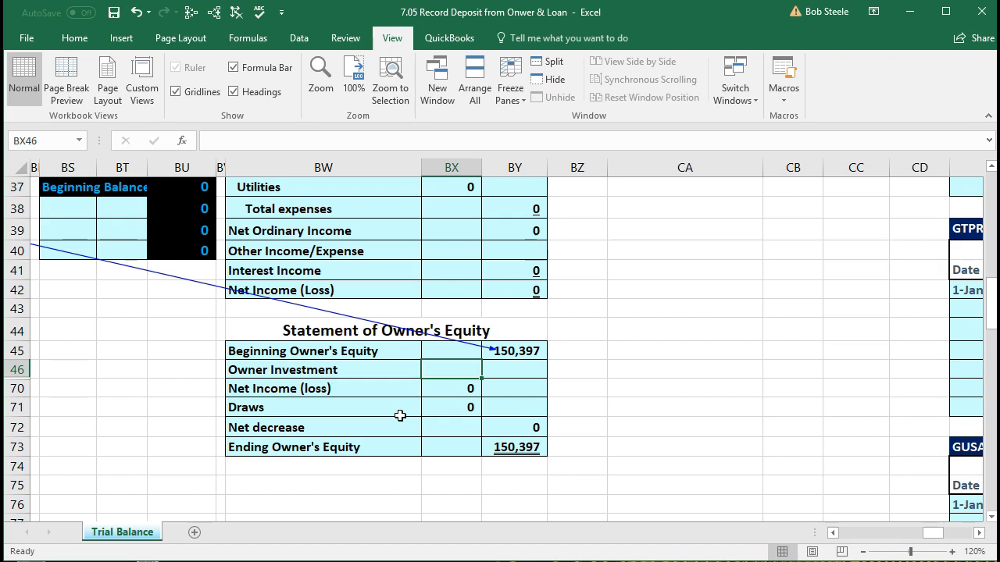
pyautogui.write('65,000')
pyautogui.press('Return')
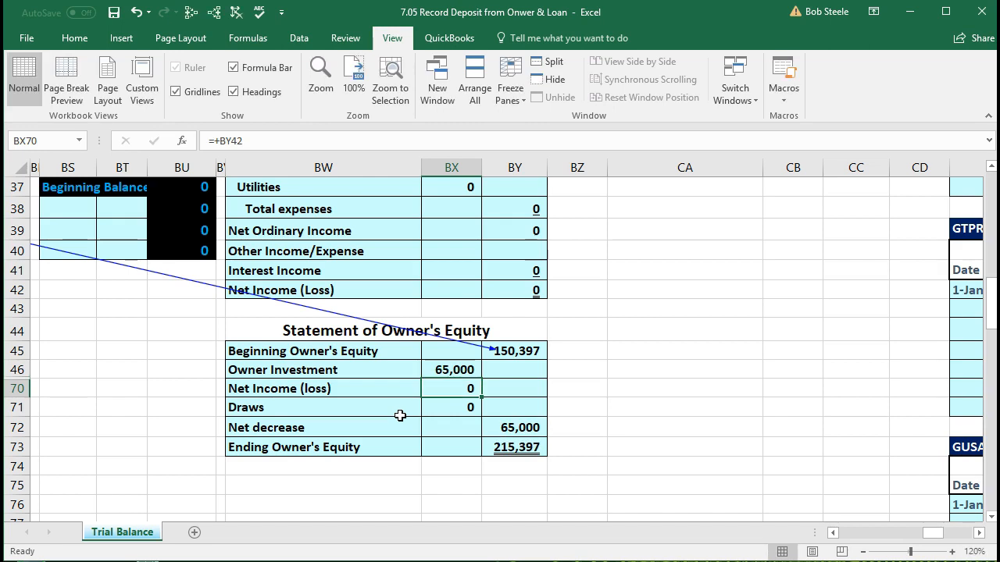
# Subtract the Owner Investment from Beginning Owner's Equity by changing the BY45 formula to =-AK22-BX46.
pyautogui.press('Right')
pyautogui.press('Up')
pyautogui.press('Up')
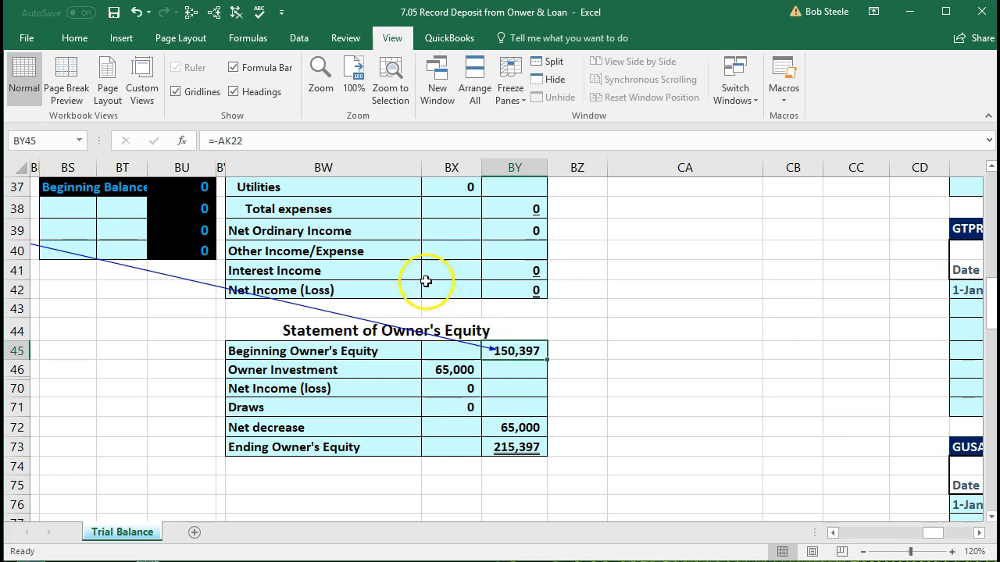
pyautogui.click(308, 142)
pyautogui.write('-')
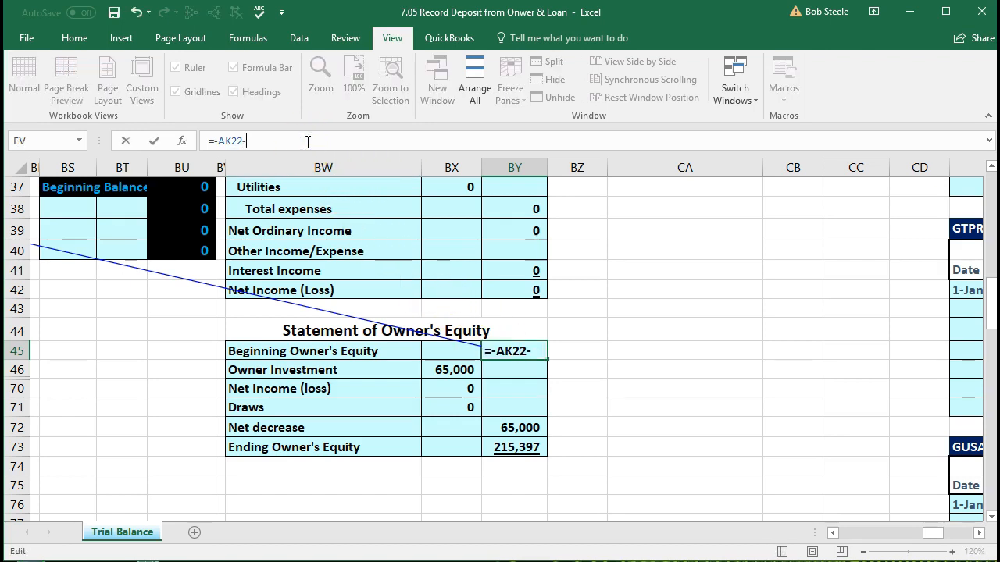
pyautogui.click(450, 369)
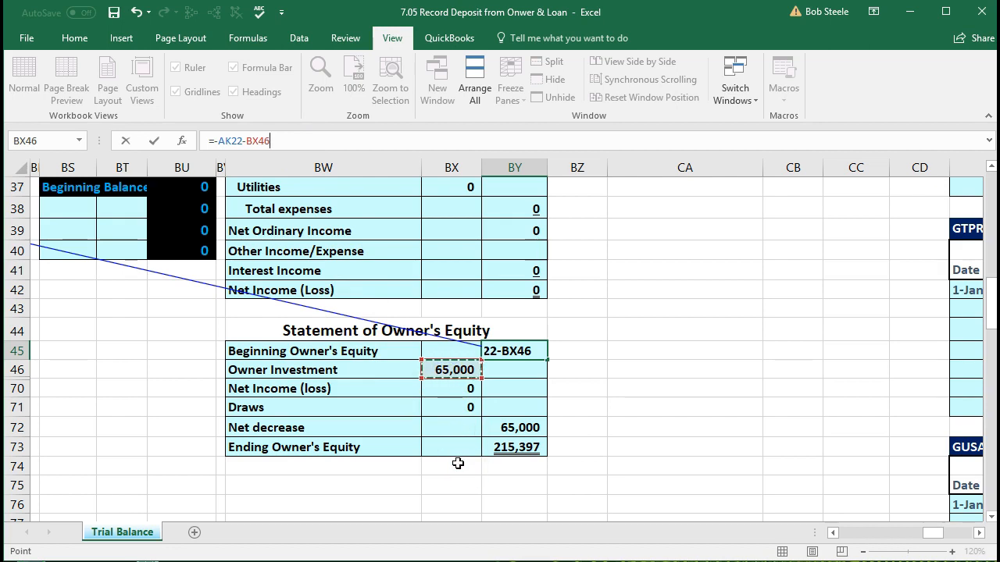
pyautogui.press('Return')
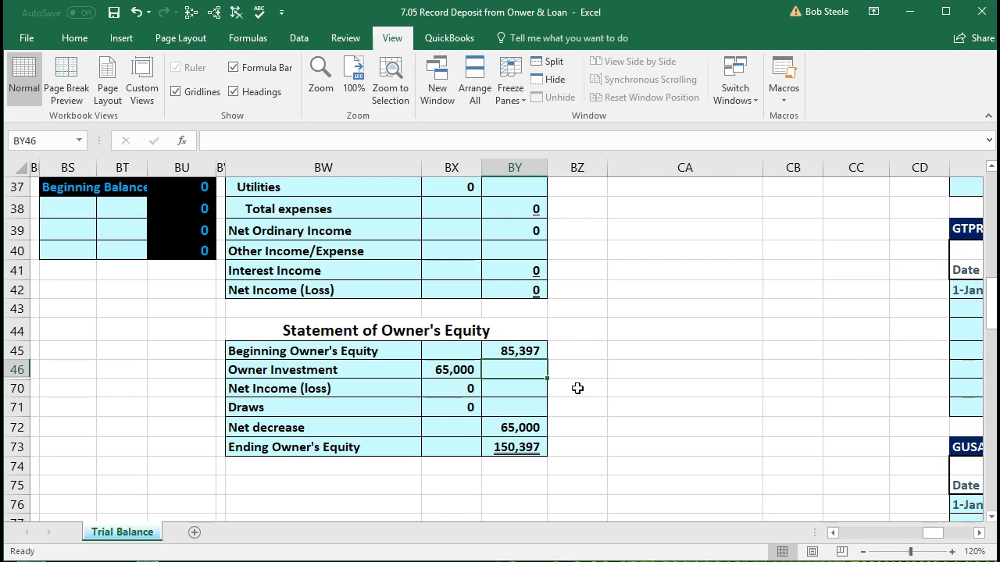
pyautogui.scroll(10, 577, 388)
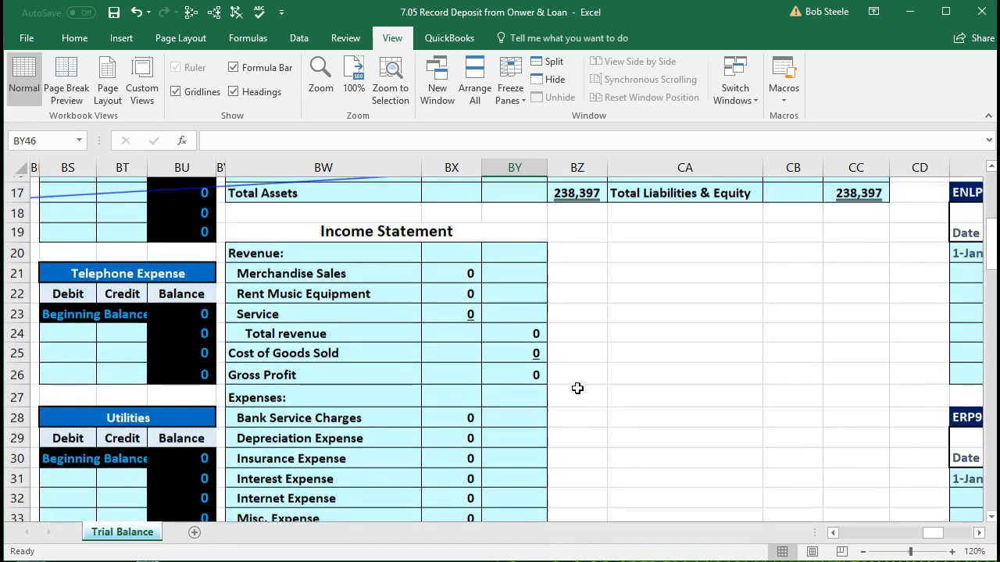
pyautogui.scroll(2, 577, 388)
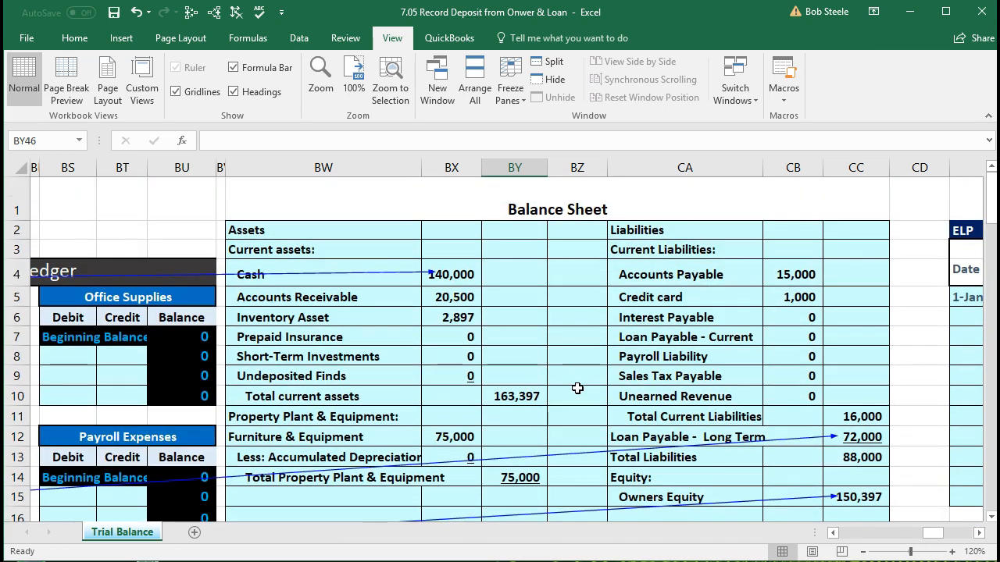